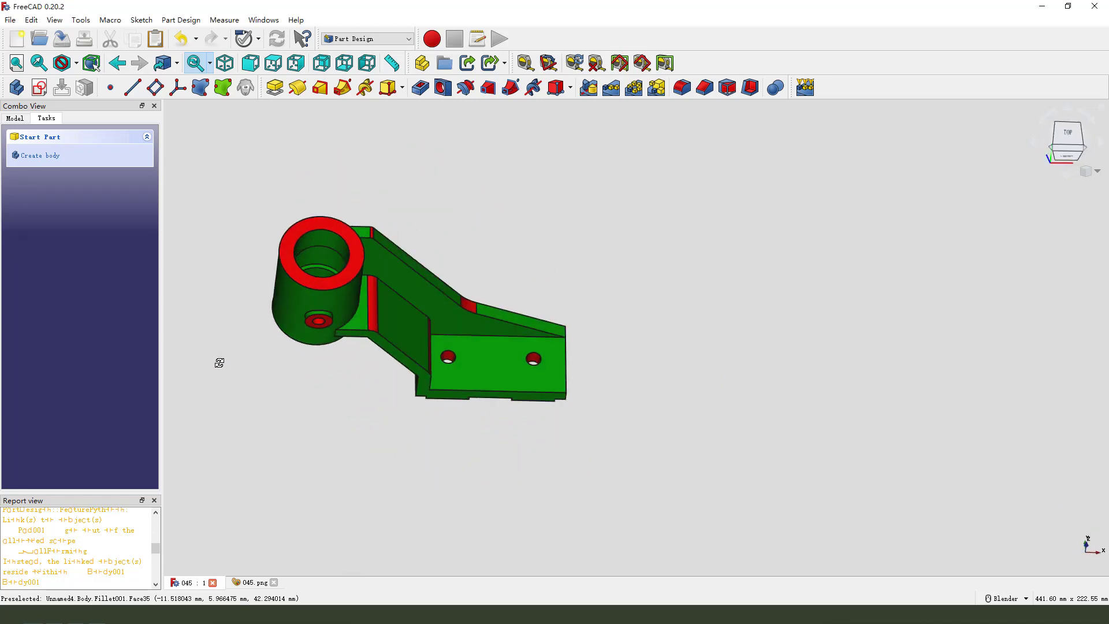
Bring up the dimensioned 045.png bracket reference drawing in place of the finished 3D model
drag(263, 222, 299, 271)
drag(220, 219, 81, 58)
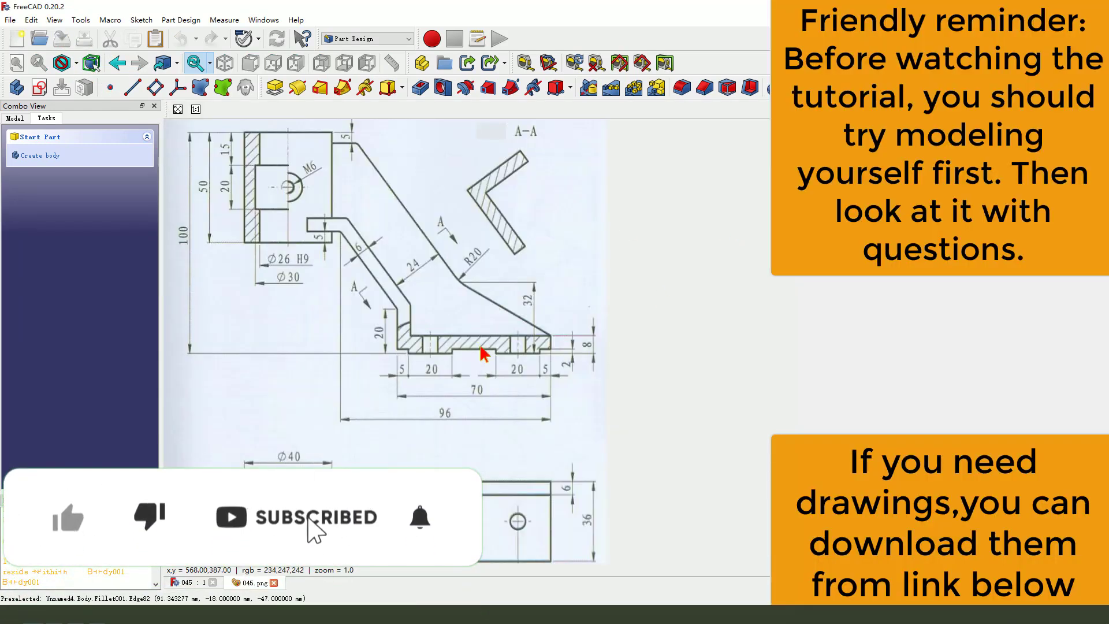
mouse_move(399, 200)
mouse_down()
mouse_move(523, 321)
mouse_move(588, 323)
mouse_up()
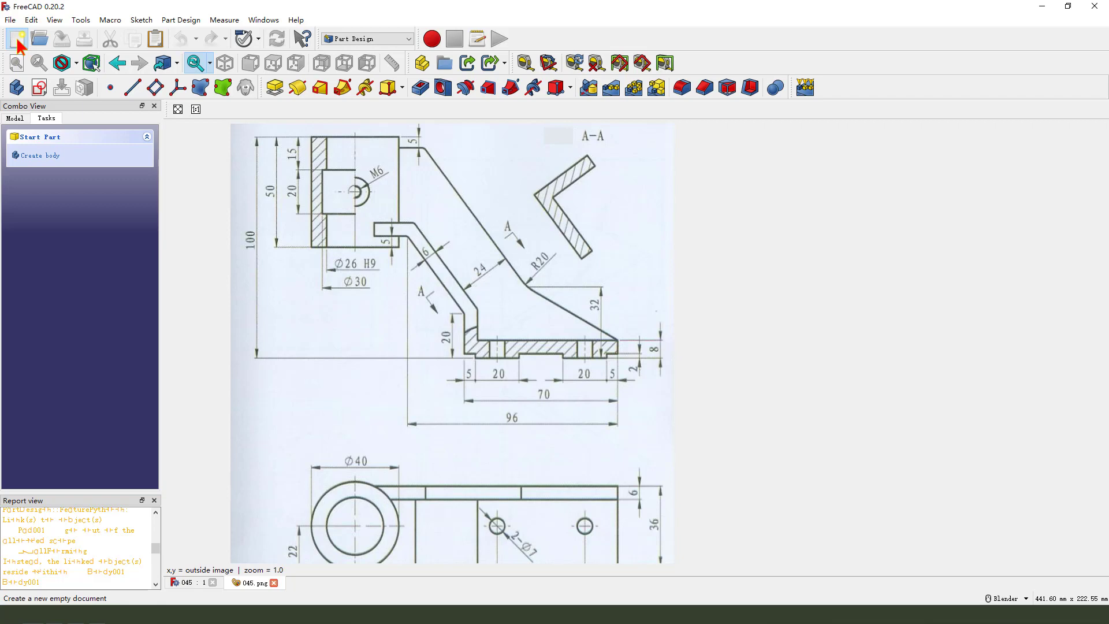
Start a new document, close the finished bracket model, and tile the windows beside the drawing
click(17, 41)
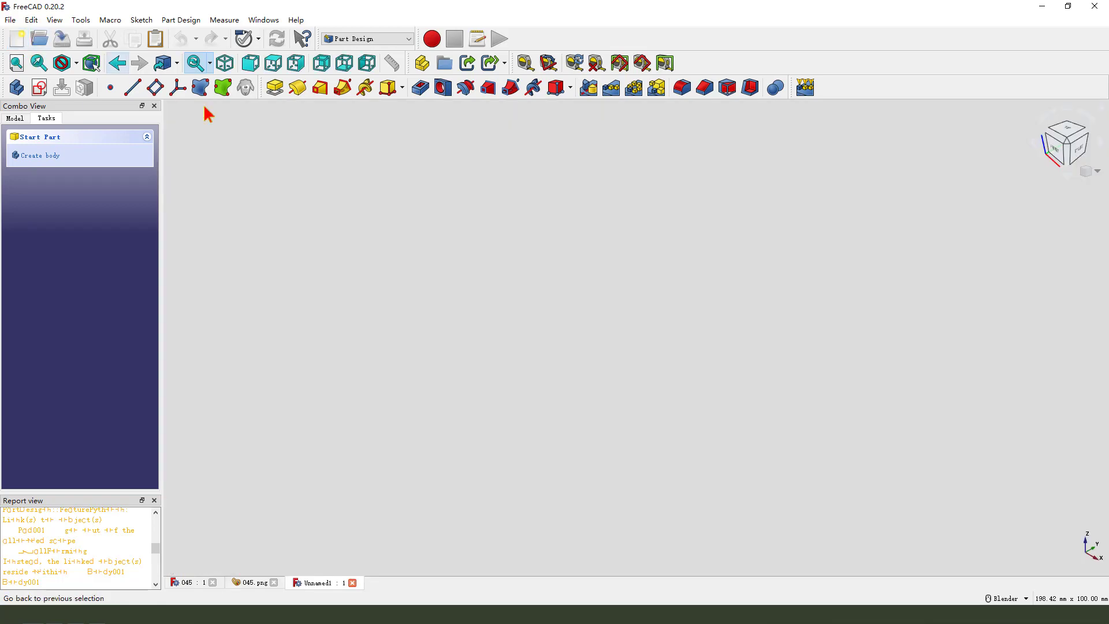
click(213, 583)
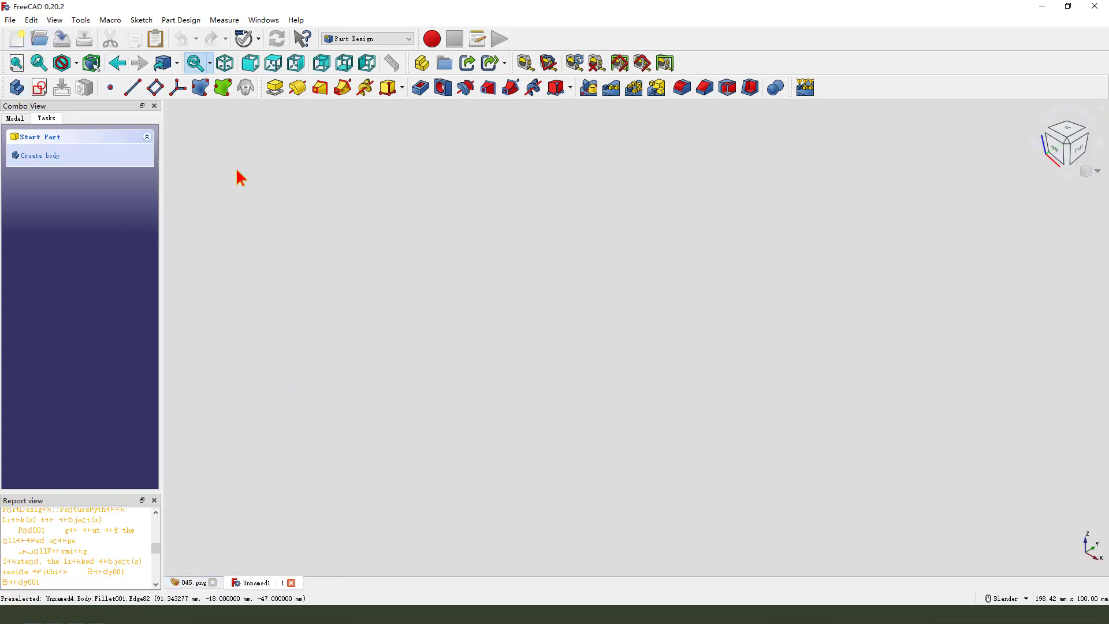
click(264, 20)
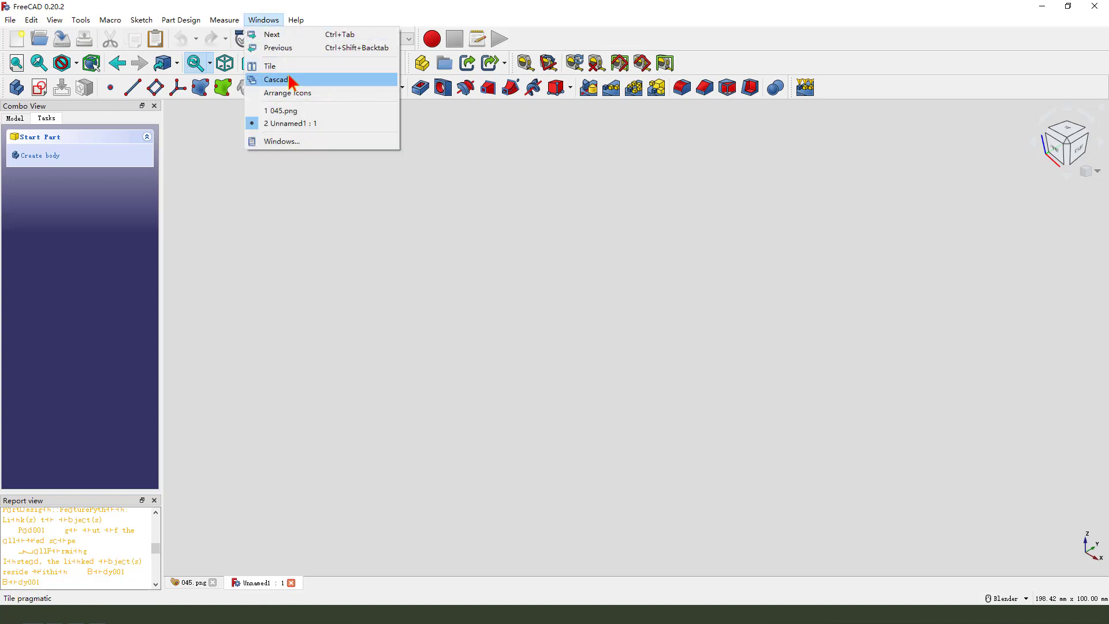
click(277, 66)
scroll(867, 306, up, 1)
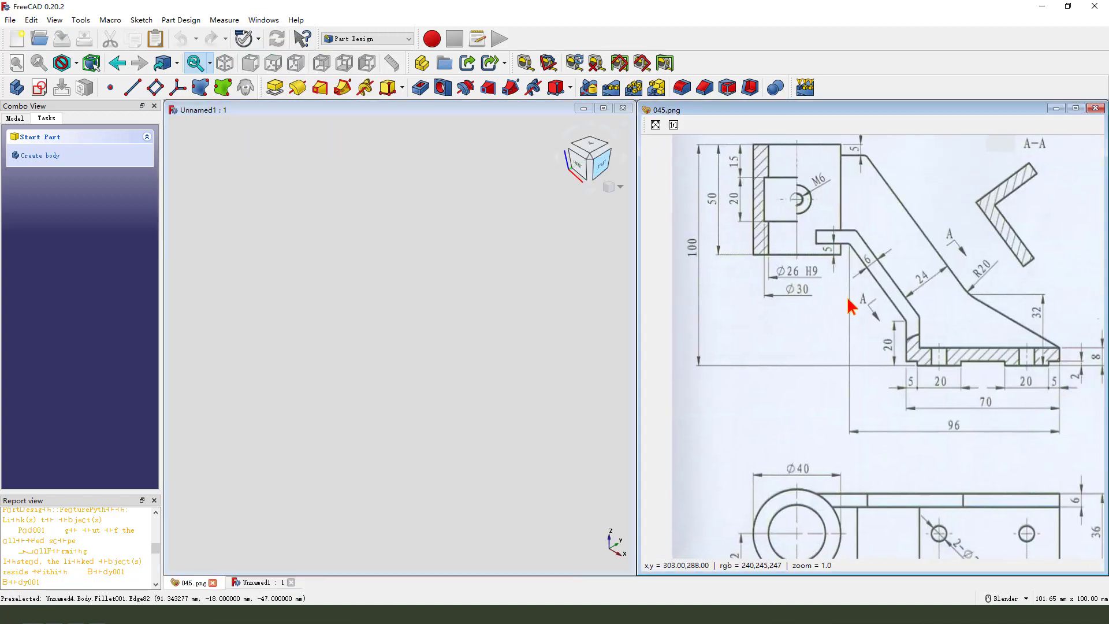
scroll(851, 306, down, 1)
scroll(871, 322, up, 1)
scroll(871, 322, down, 2)
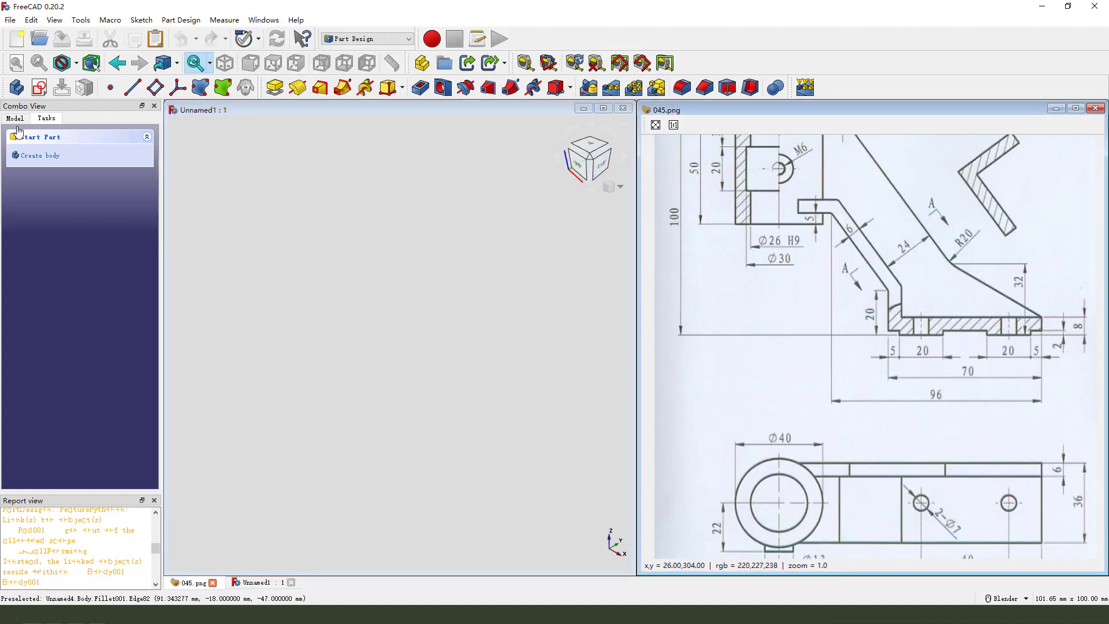
Create a Body and start a new sketch attached to the XZ_Plane
click(16, 87)
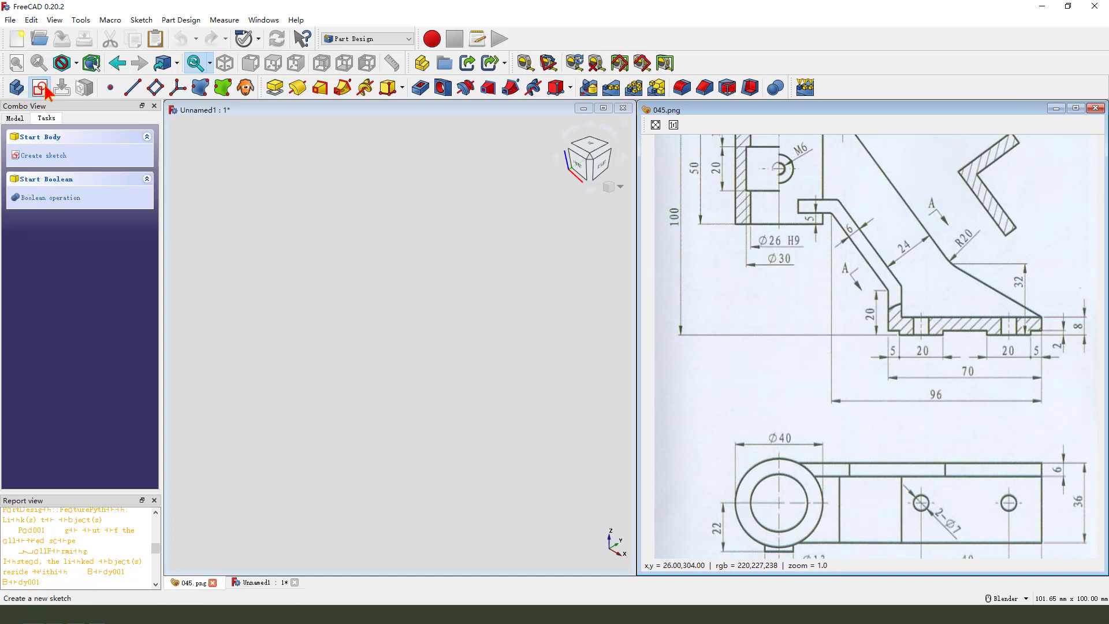
click(39, 89)
middle_drag(456, 281, 448, 302)
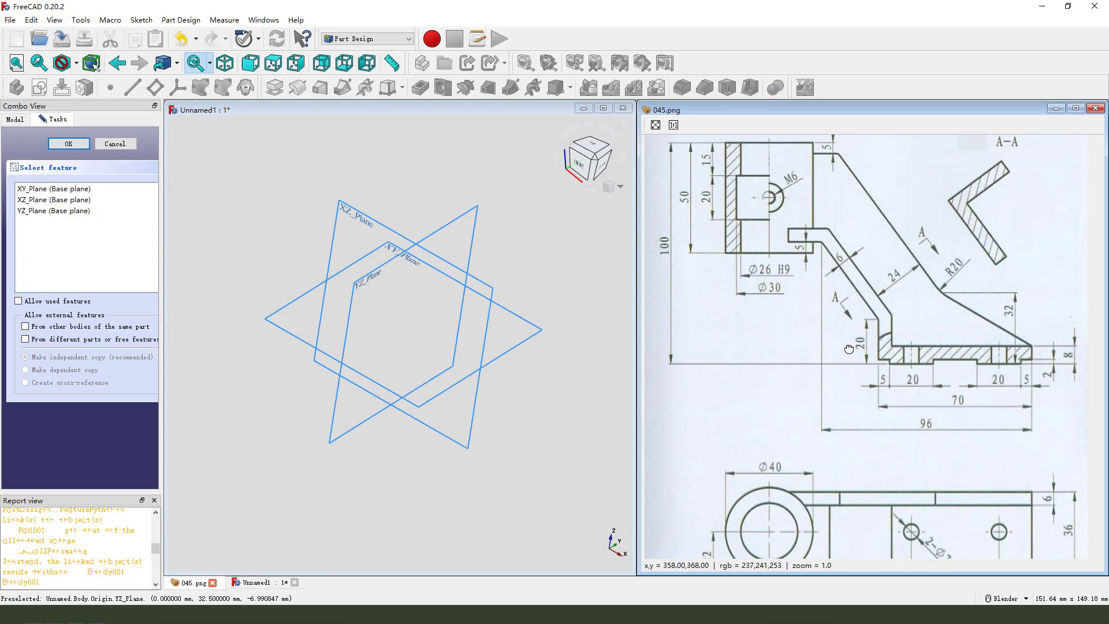
middle_drag(879, 194, 862, 240)
mouse_move(760, 176)
mouse_down()
mouse_move(917, 391)
mouse_move(749, 197)
mouse_up()
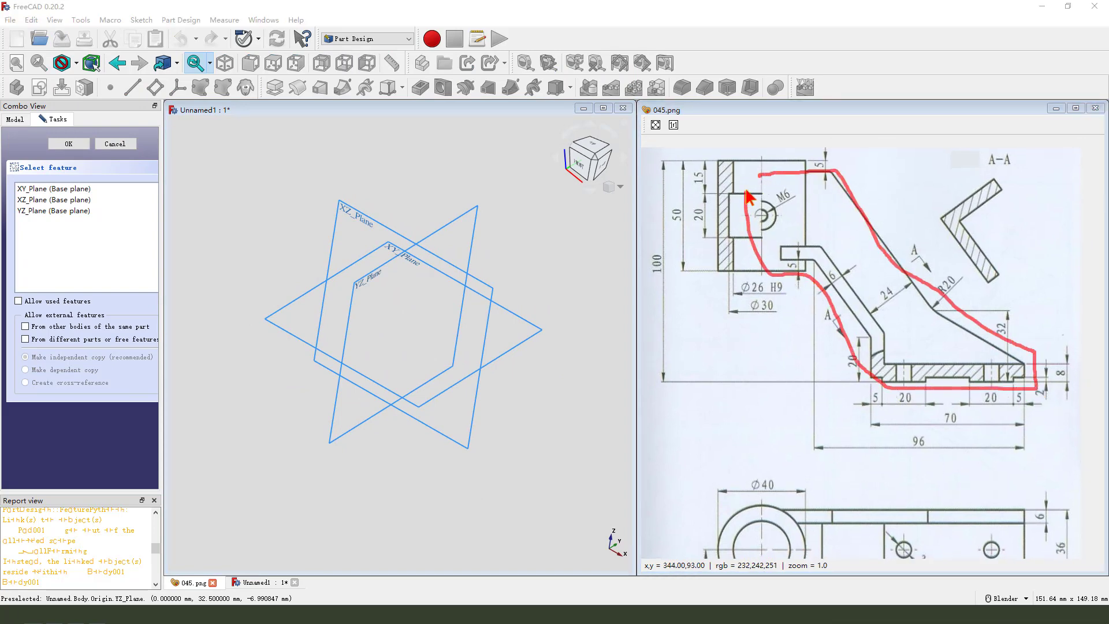
drag(928, 171, 819, 234)
drag(818, 215, 808, 238)
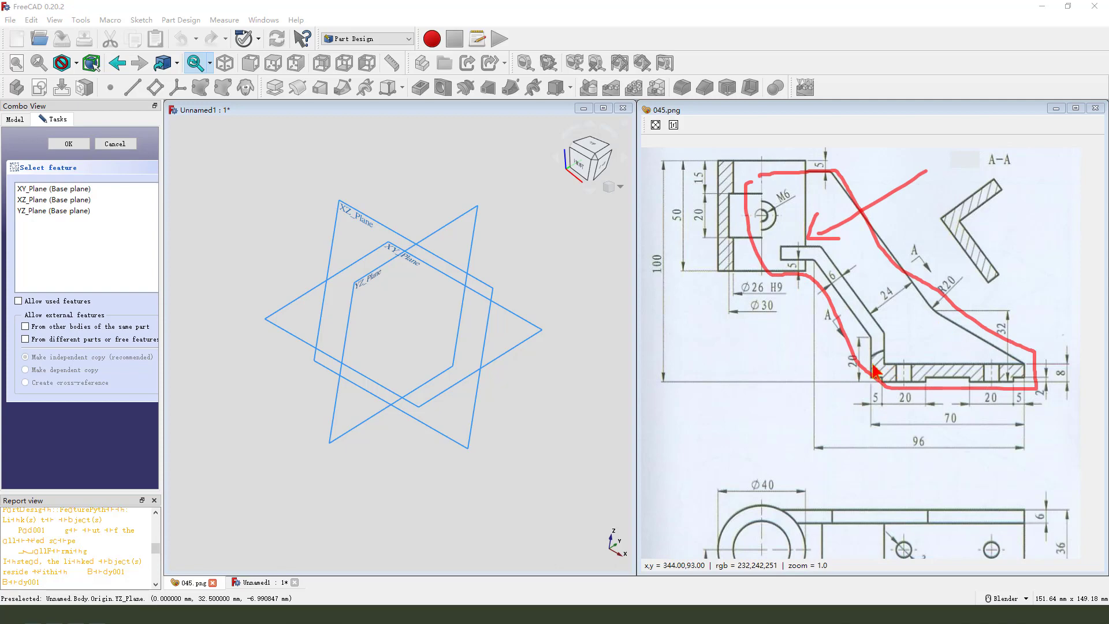
key(Escape)
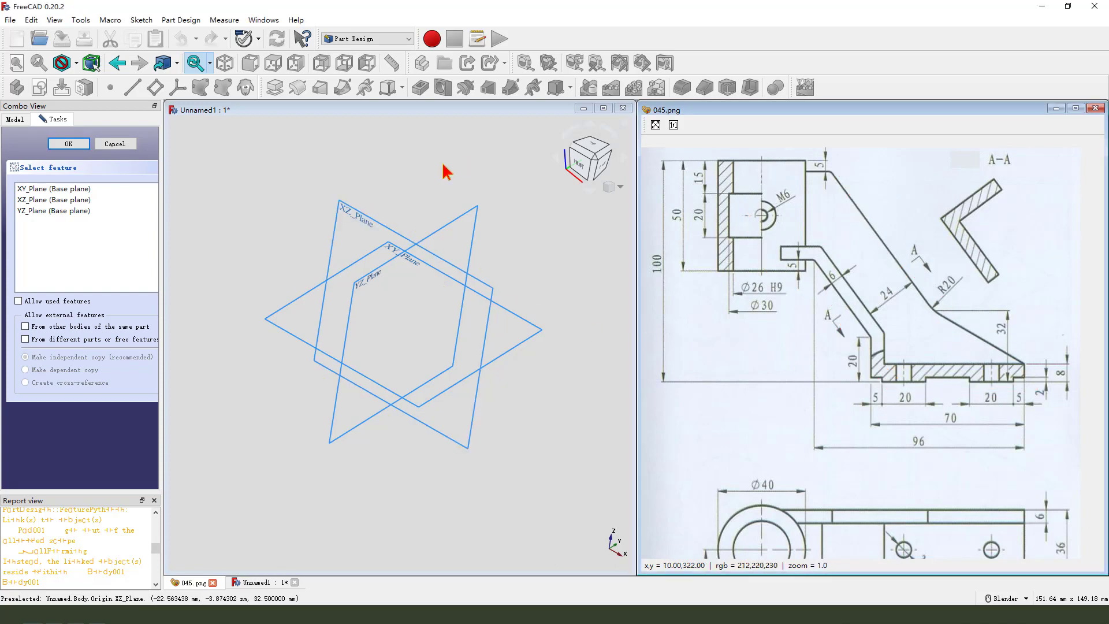
click(367, 219)
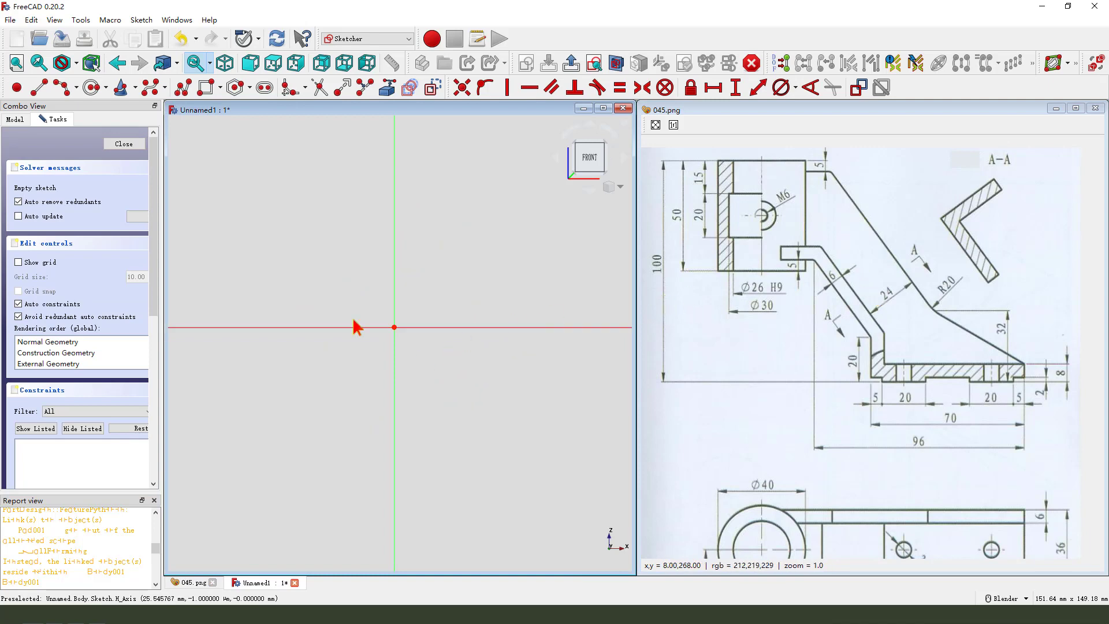
Return to the front view and draw a polyline from the origin down to the base's bottom edge
mouse_move(503, 341)
middle_down()
mouse_move(434, 279)
mouse_move(588, 235)
middle_up()
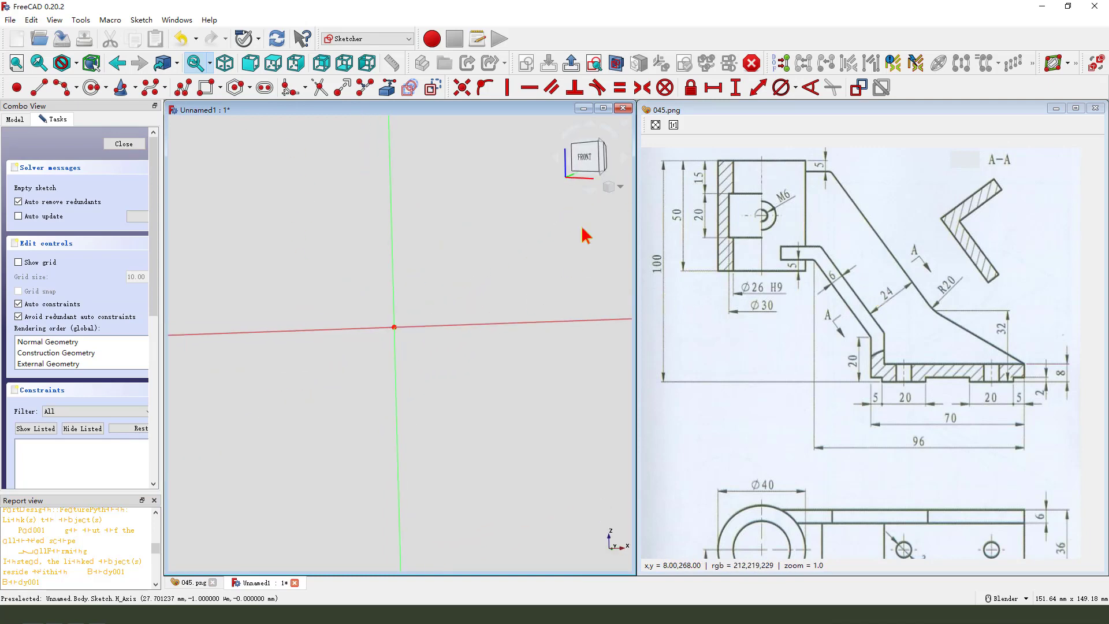
click(590, 158)
scroll(460, 366, up, 2)
scroll(463, 412, up, 2)
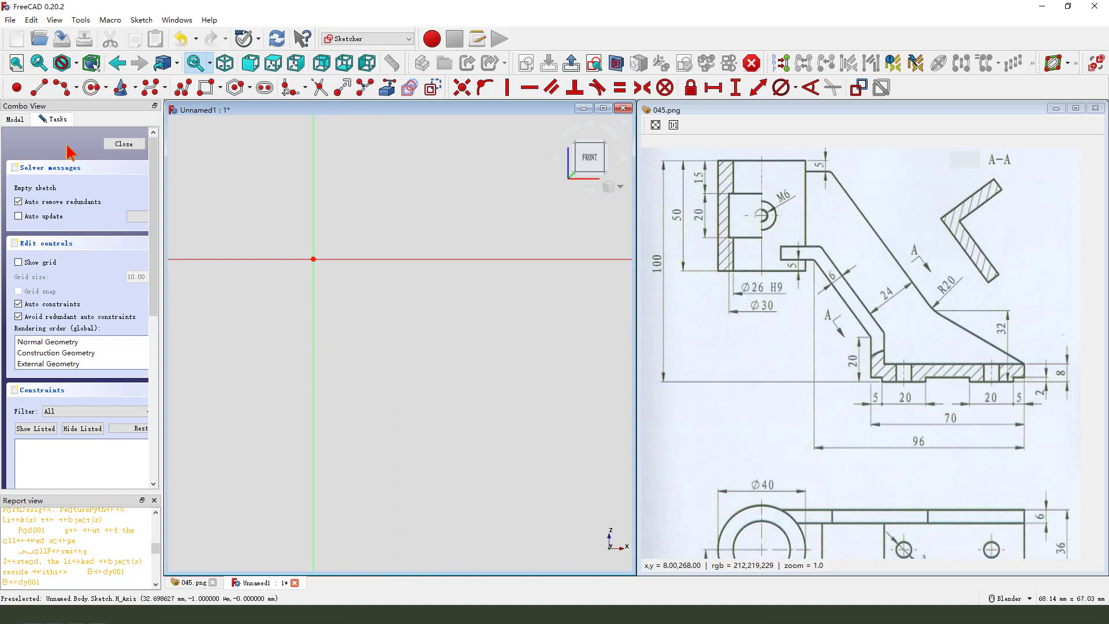
click(183, 87)
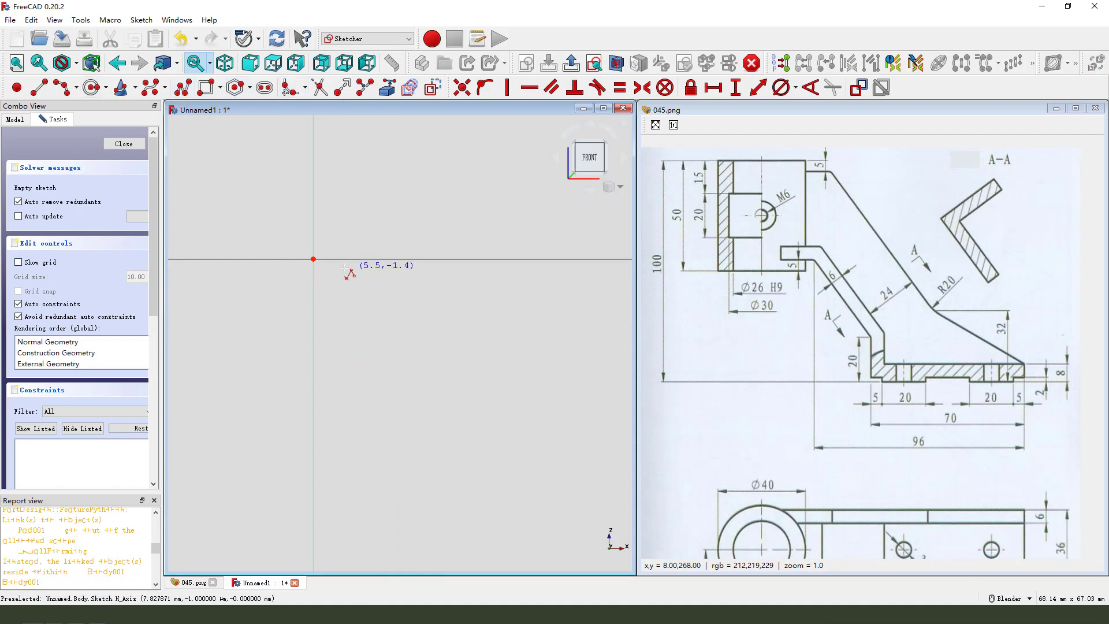
click(313, 259)
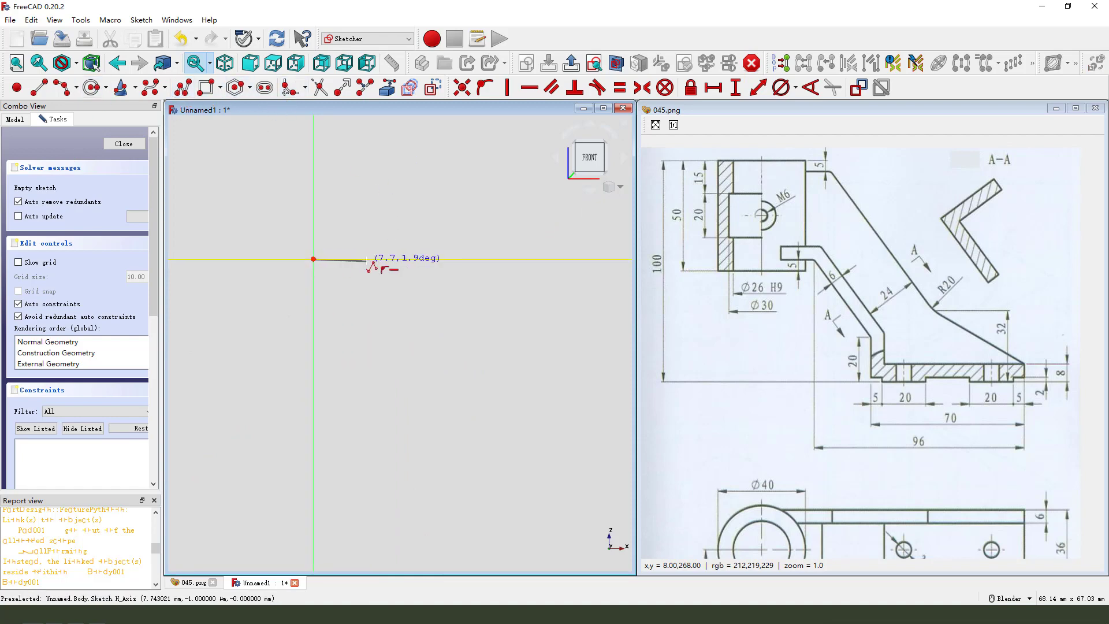
click(368, 258)
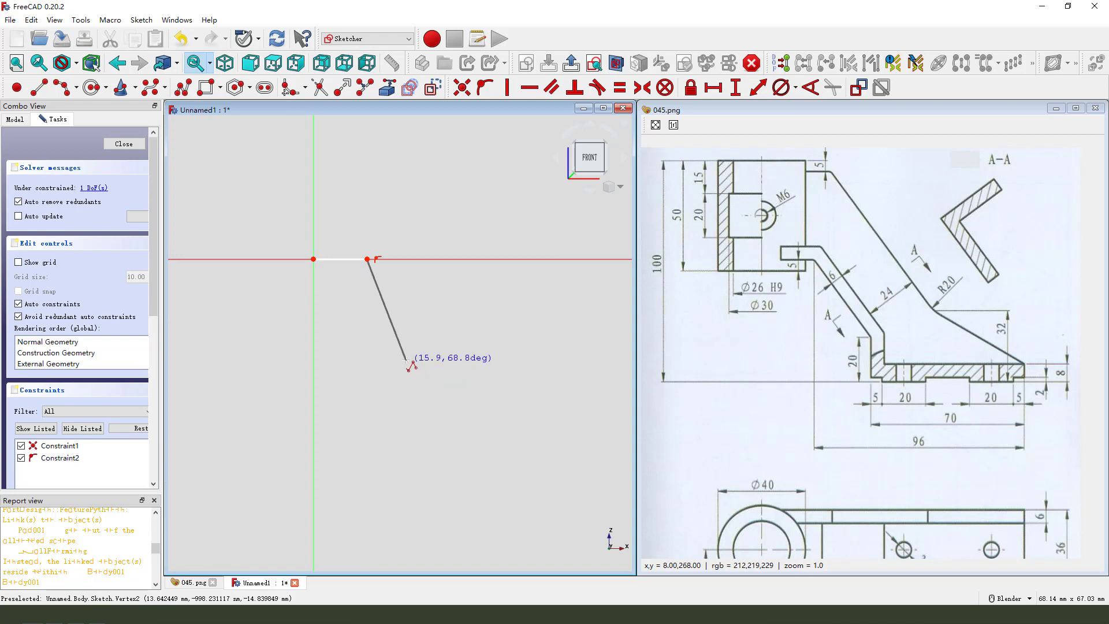
click(407, 359)
click(407, 418)
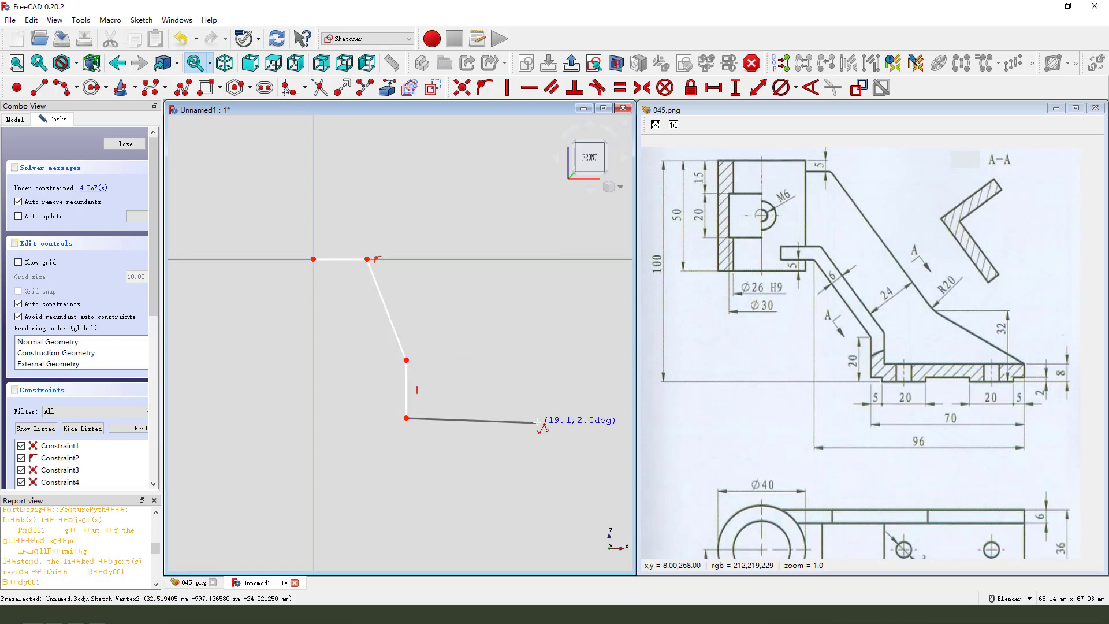
click(547, 417)
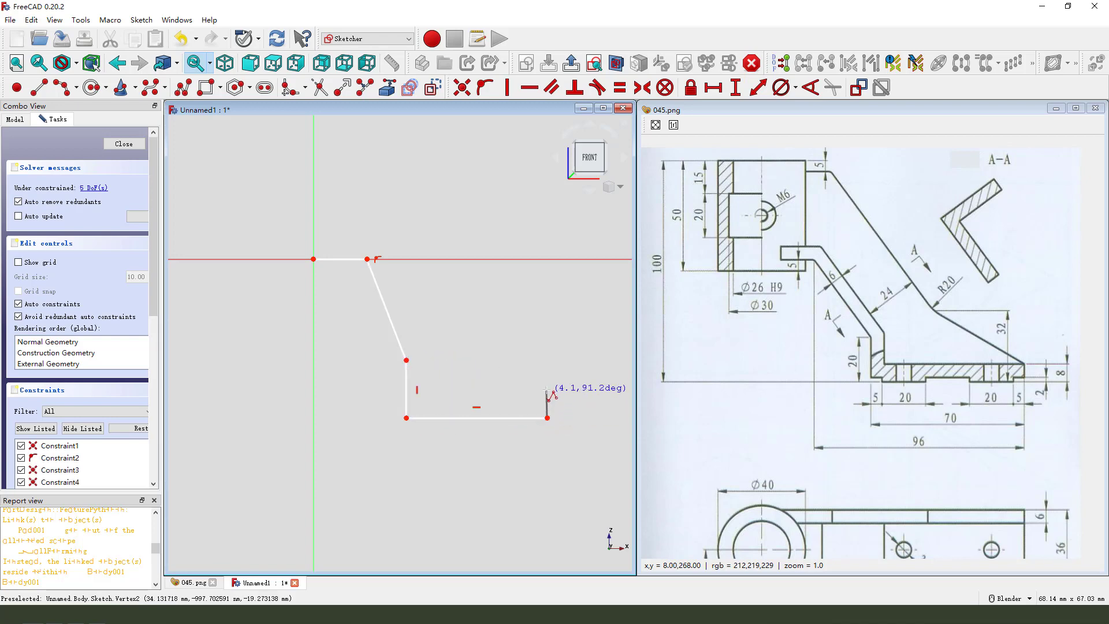
Finish the closed outline back at the origin and constrain its top edge horizontal
click(547, 390)
click(475, 352)
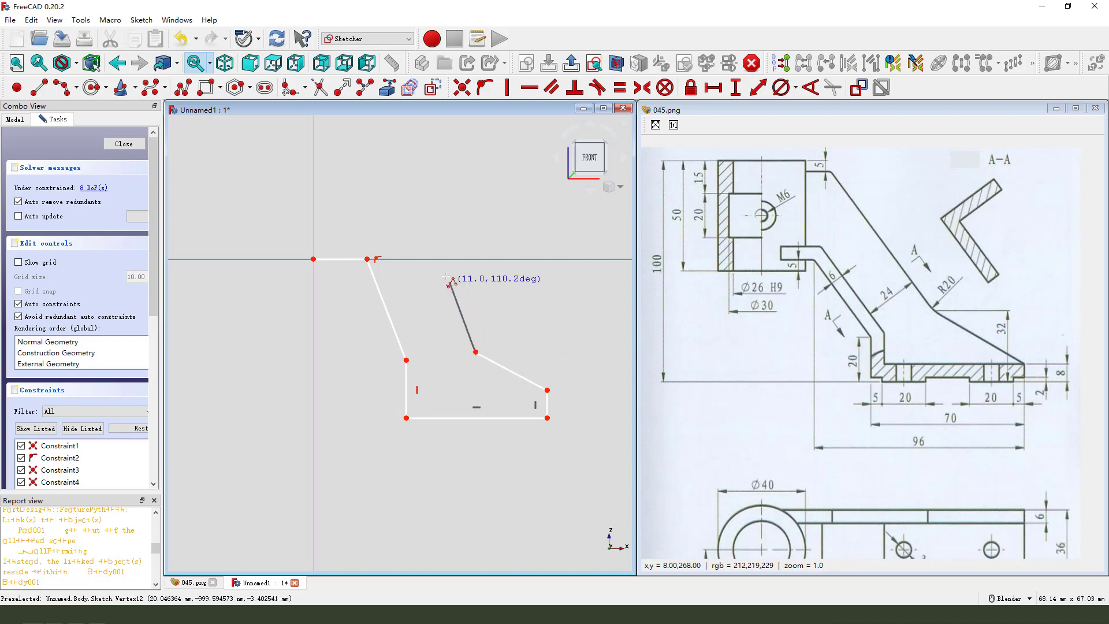
click(414, 216)
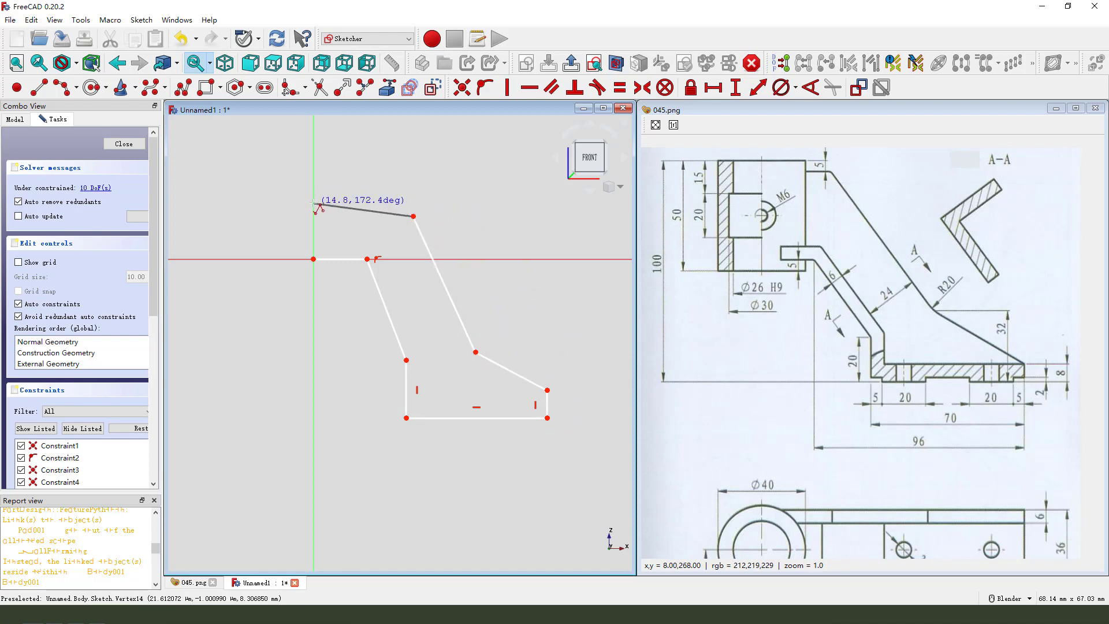
click(313, 203)
click(313, 258)
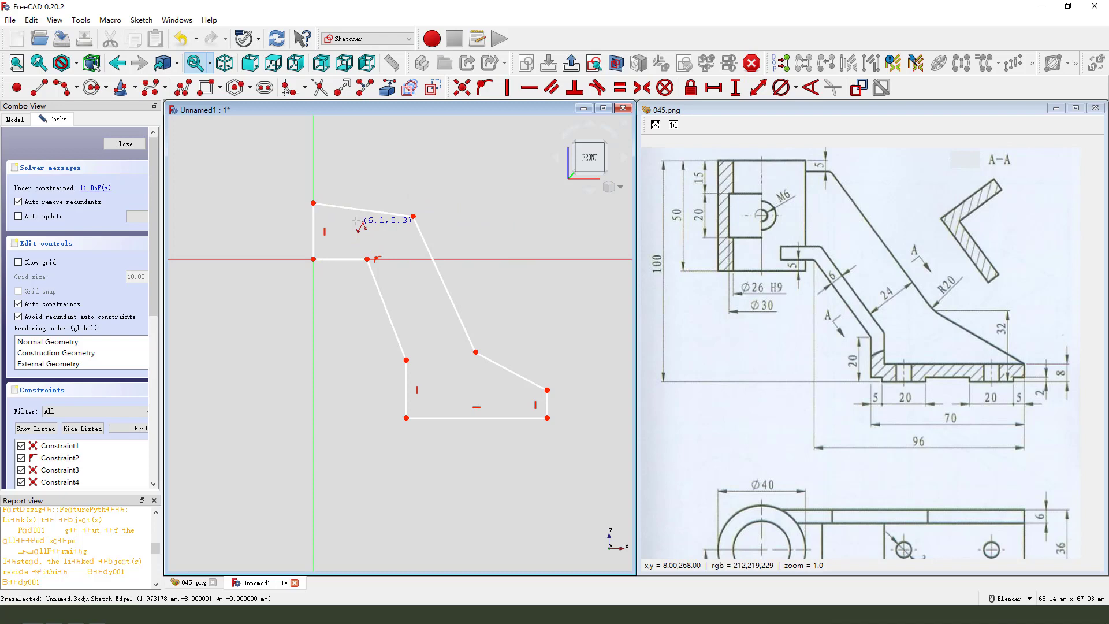
click(369, 210)
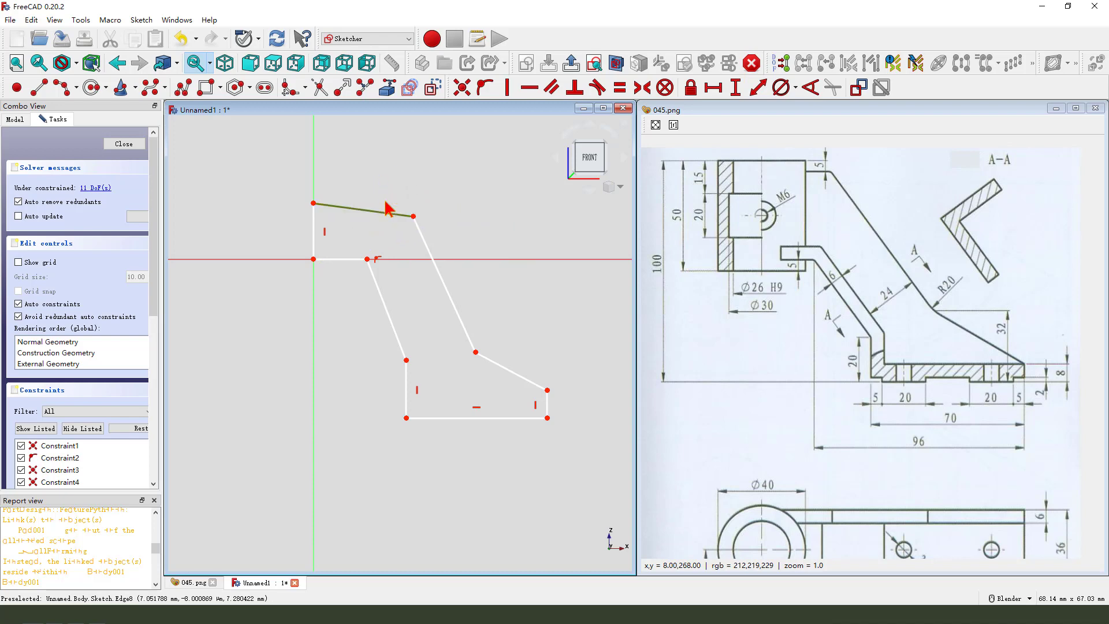
click(530, 89)
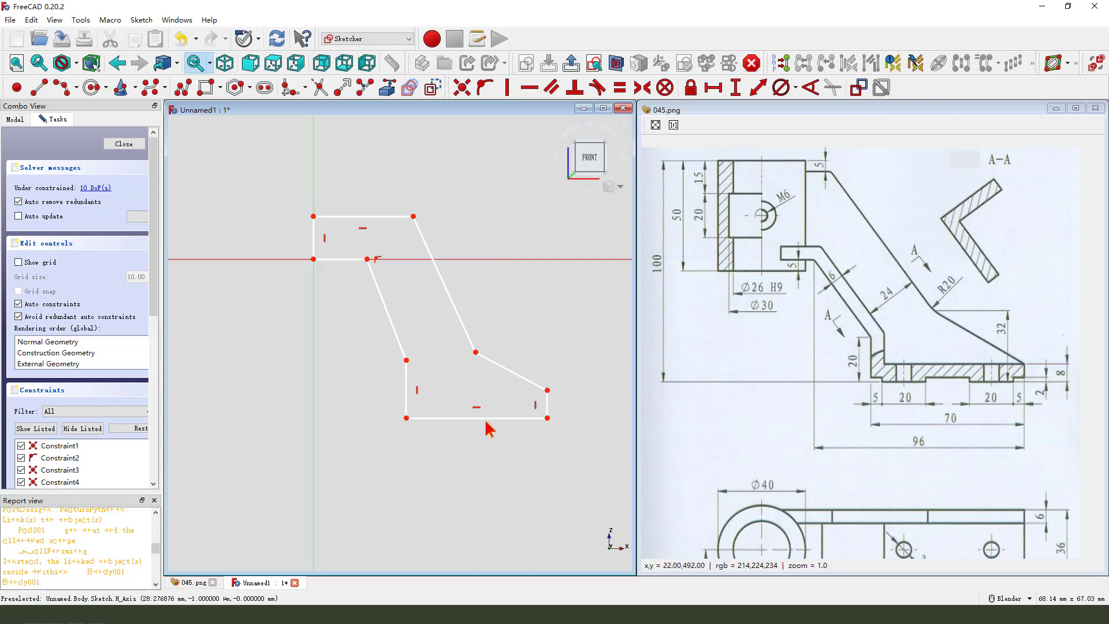
Add a 96 horizontal distance between the base's right corner and the corner beside the origin
drag(910, 451, 925, 431)
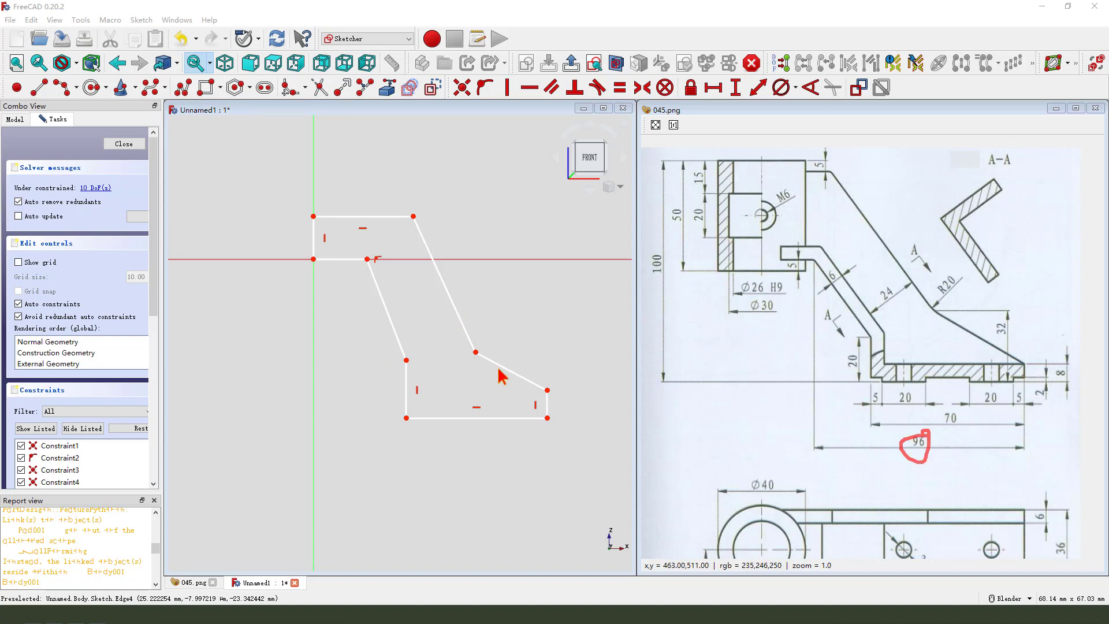
click(547, 418)
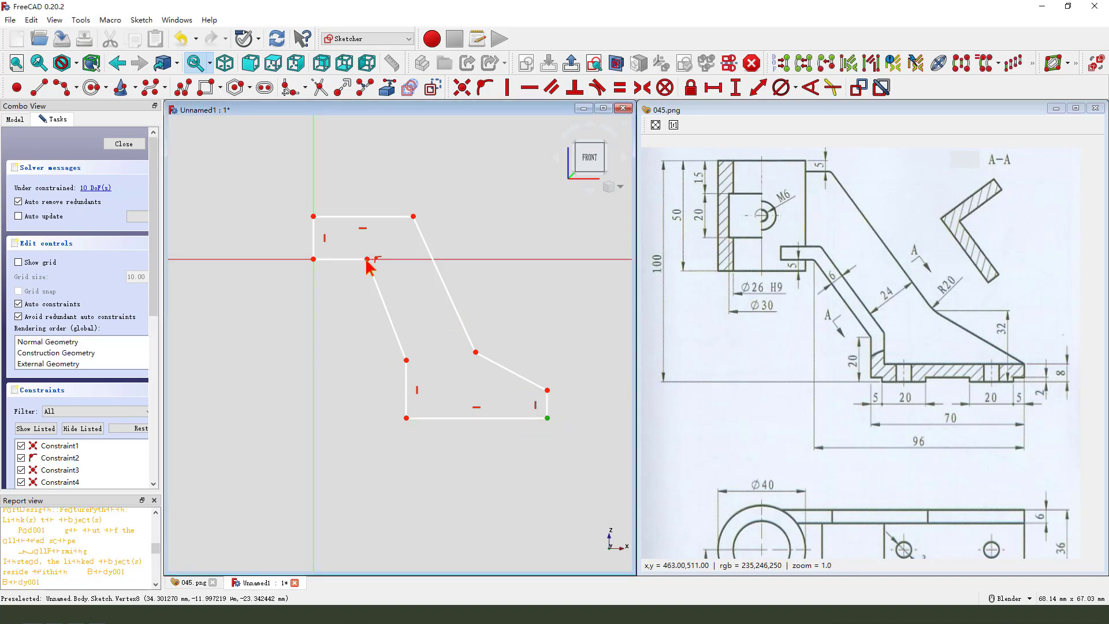
click(367, 259)
click(713, 92)
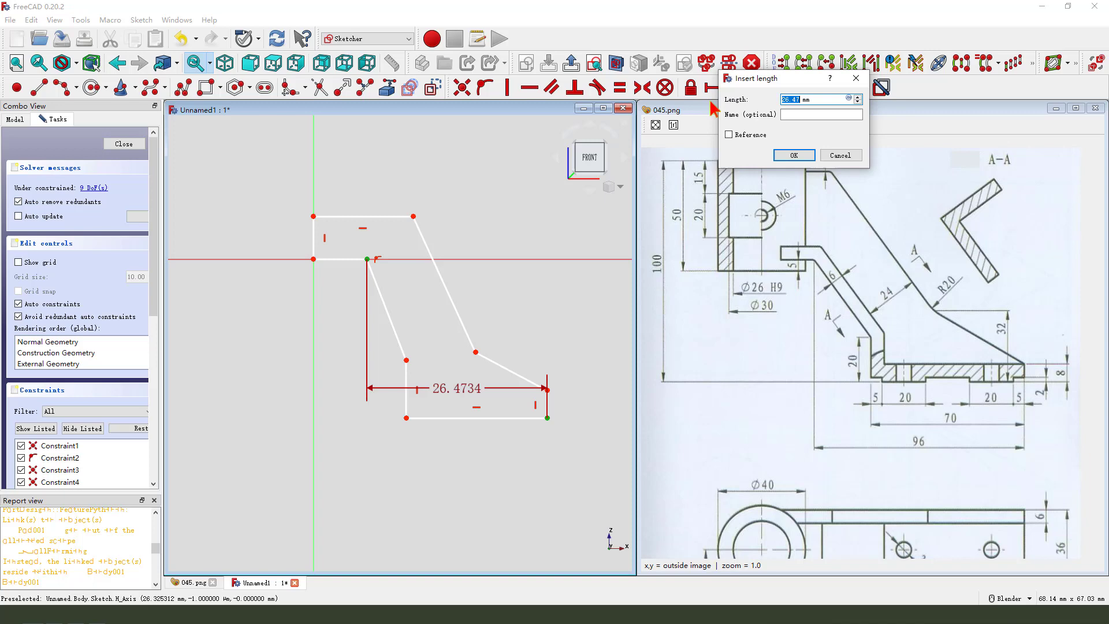
key(Return)
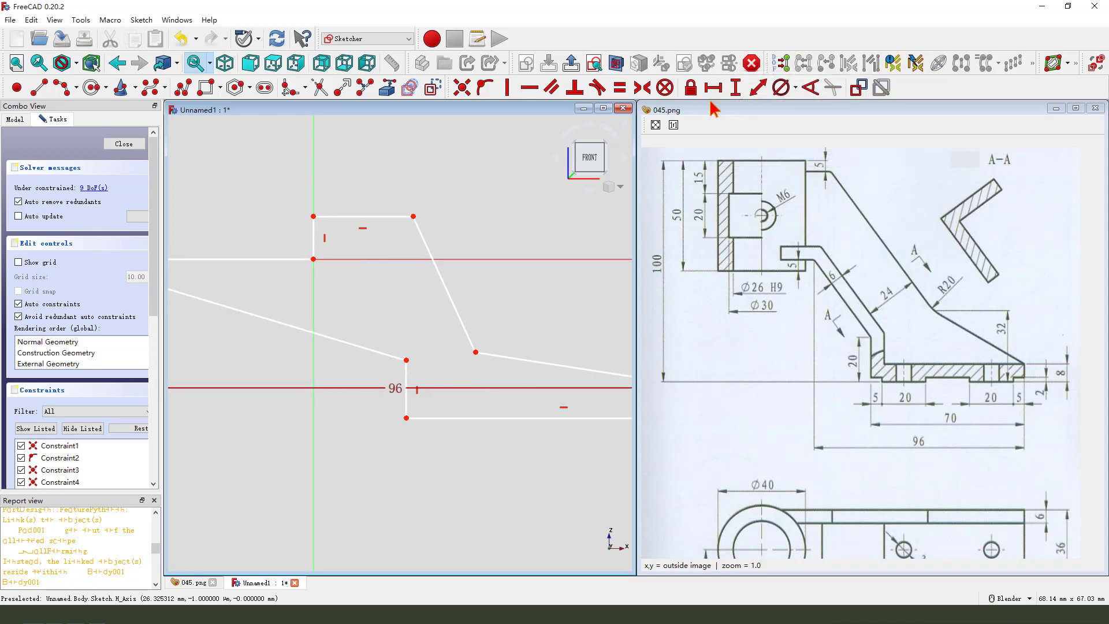
scroll(364, 289, down, 3)
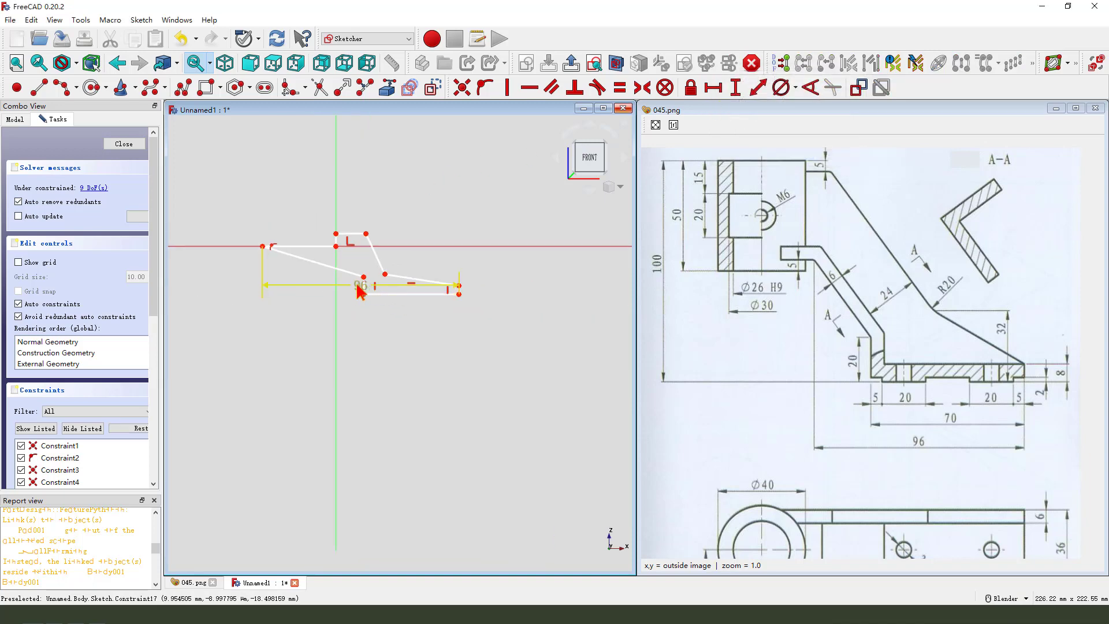
drag(364, 292, 359, 360)
scroll(283, 260, up, 2)
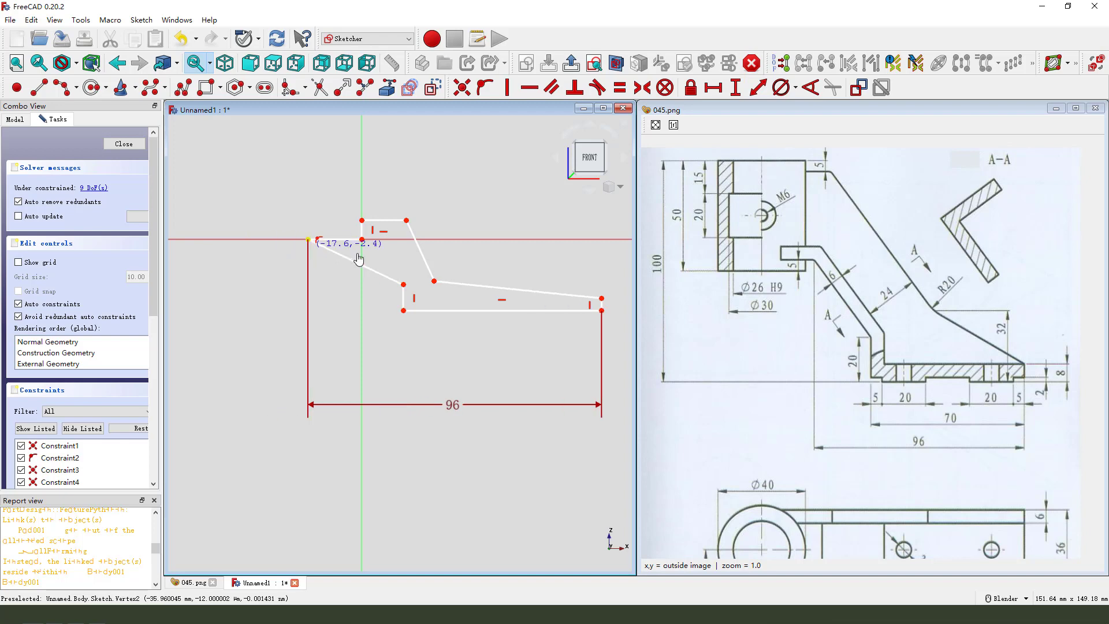
drag(253, 240, 382, 240)
scroll(370, 243, down, 1)
scroll(322, 287, up, 2)
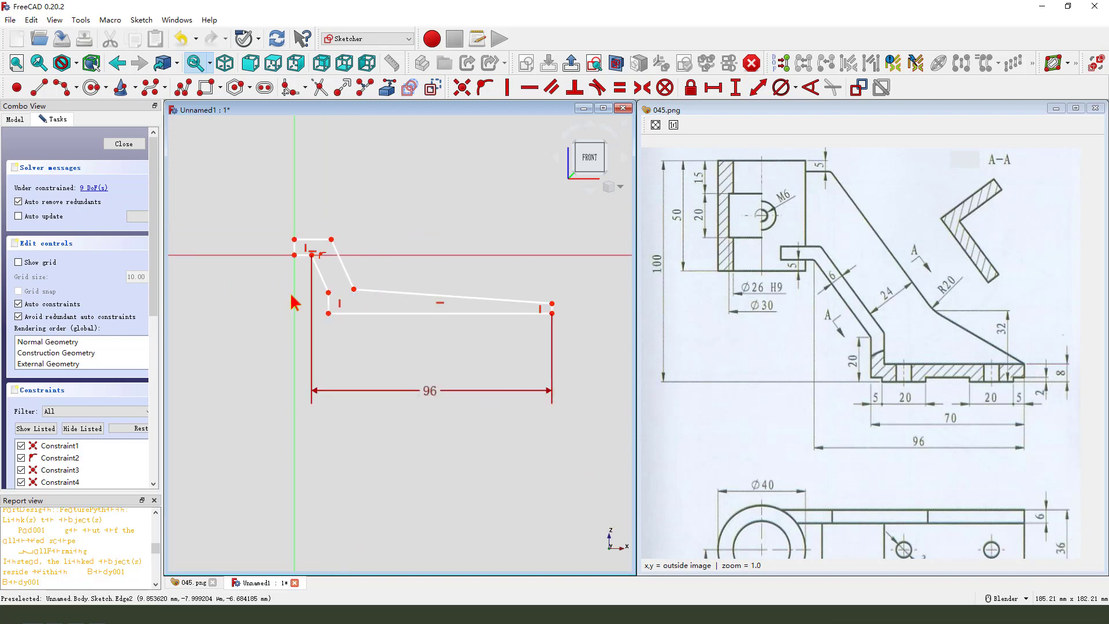
scroll(306, 294, down, 2)
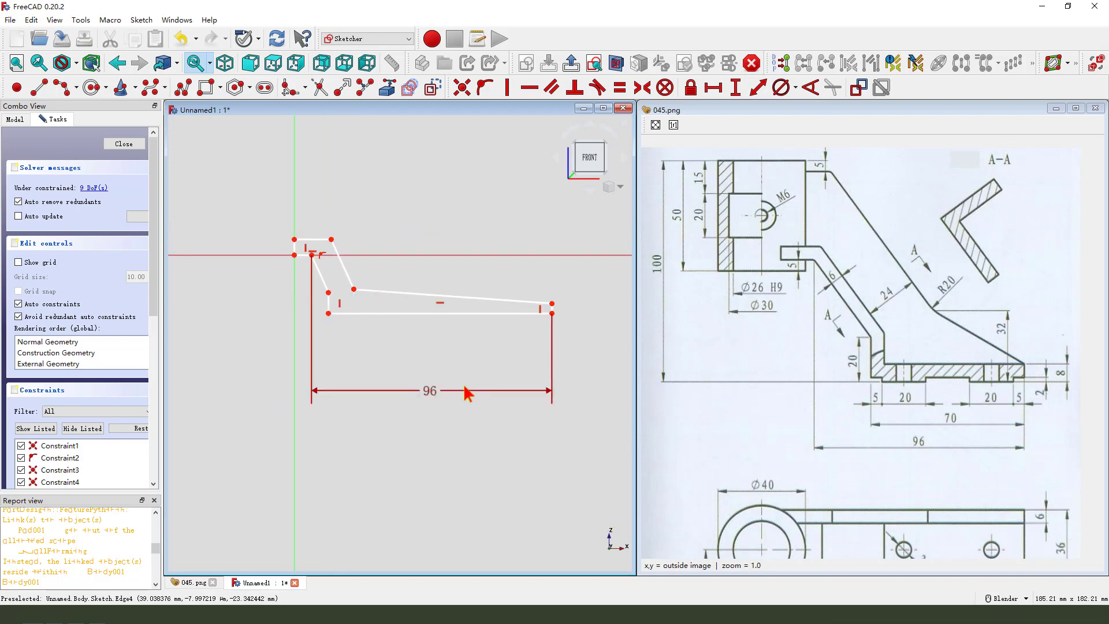
Give the profile's bottom edge a 70 horizontal length
click(457, 314)
drag(955, 409, 960, 433)
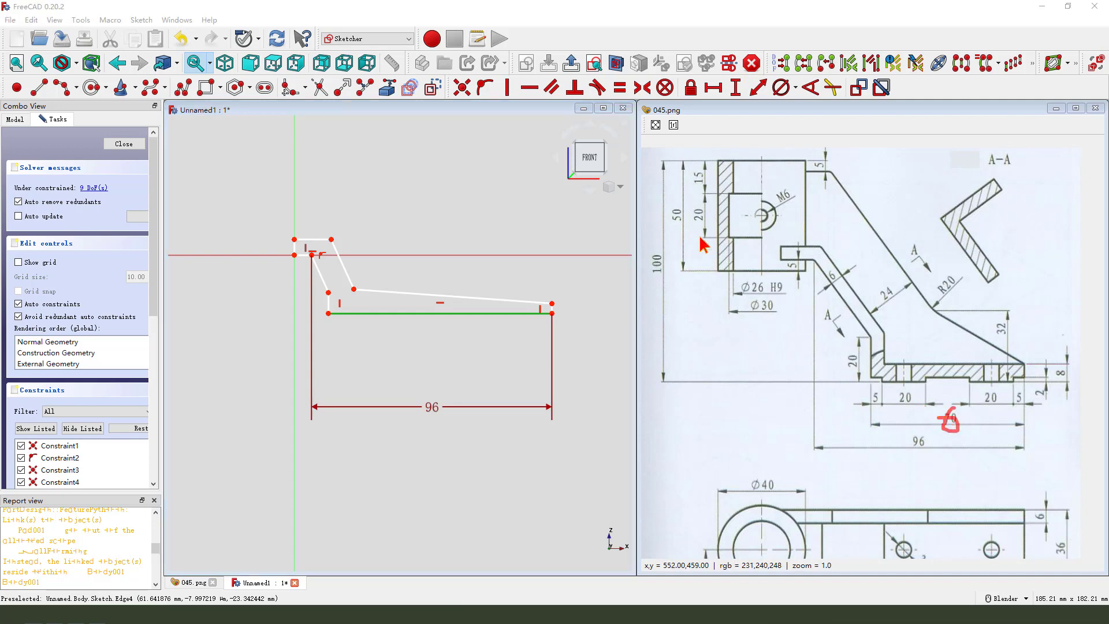
click(713, 87)
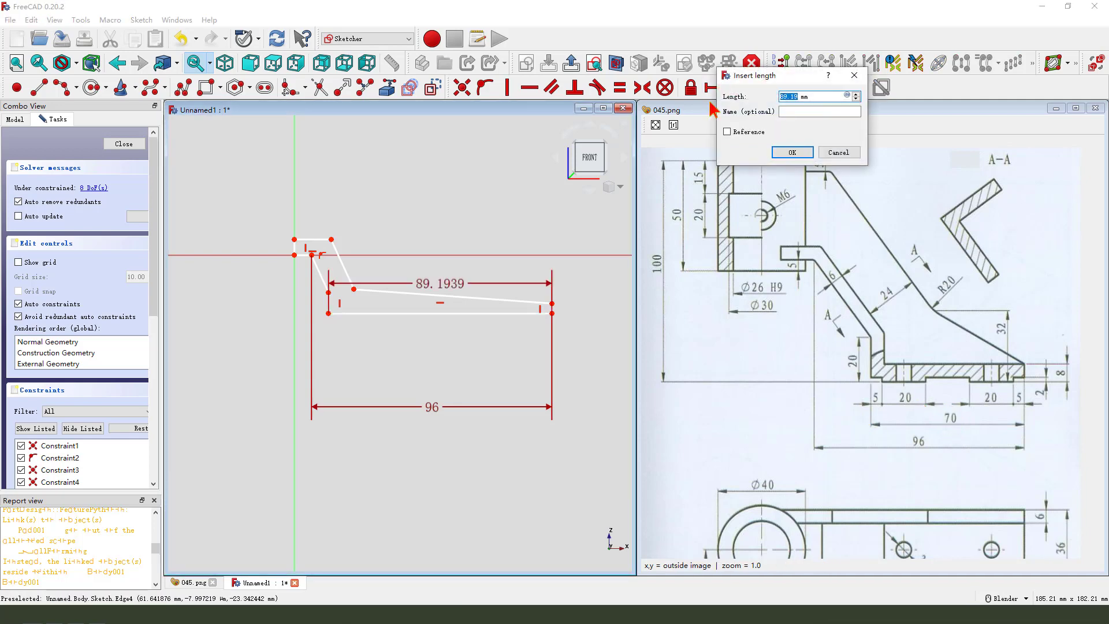
key(Return)
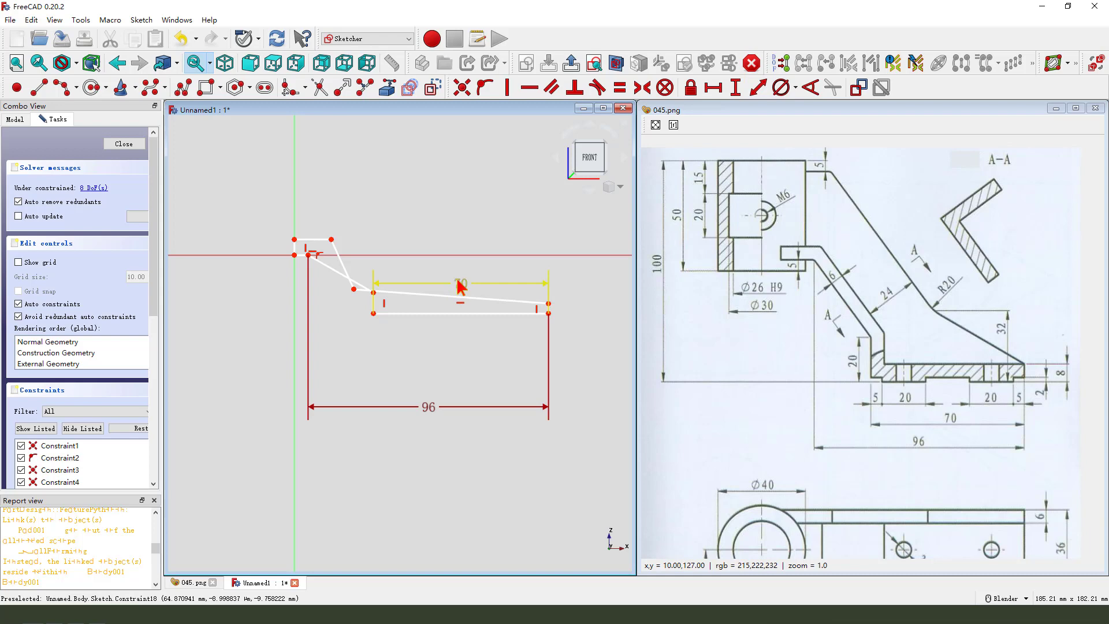
drag(461, 285, 460, 376)
scroll(376, 291, up, 2)
drag(342, 291, 388, 278)
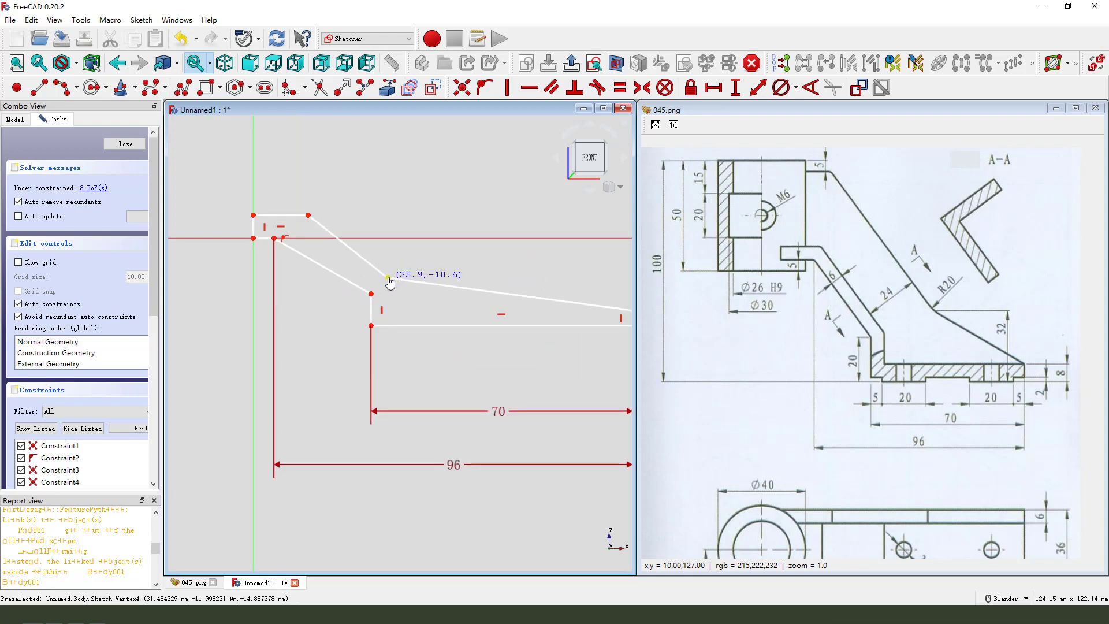
Make the two slanted edges parallel and raise the profile's top edge
click(324, 267)
click(356, 258)
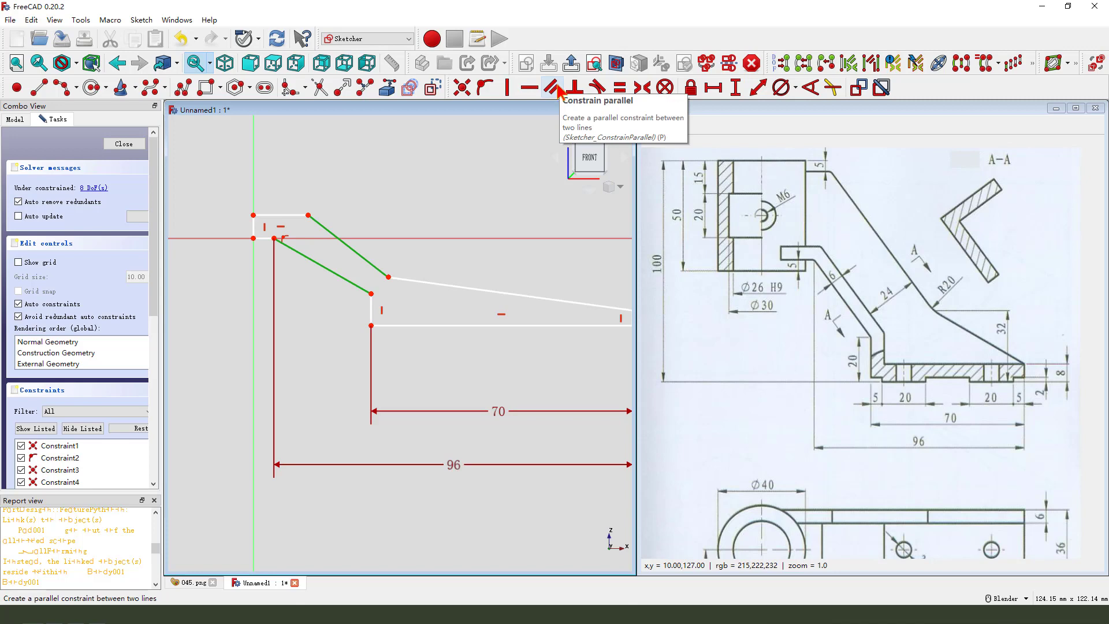
click(551, 88)
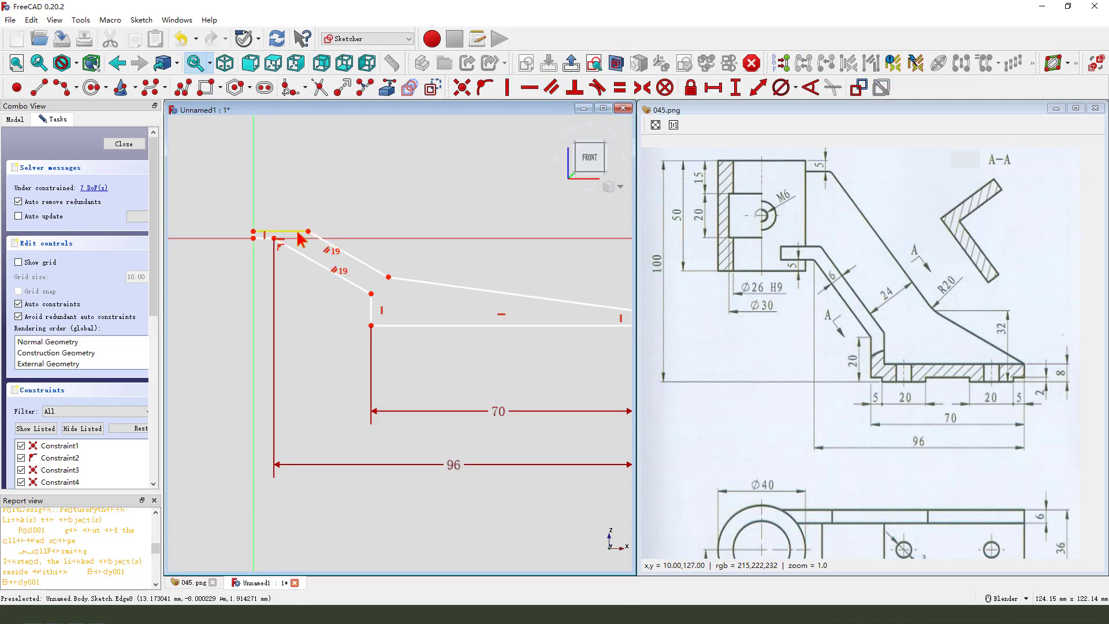
drag(289, 232, 290, 176)
scroll(303, 293, down, 3)
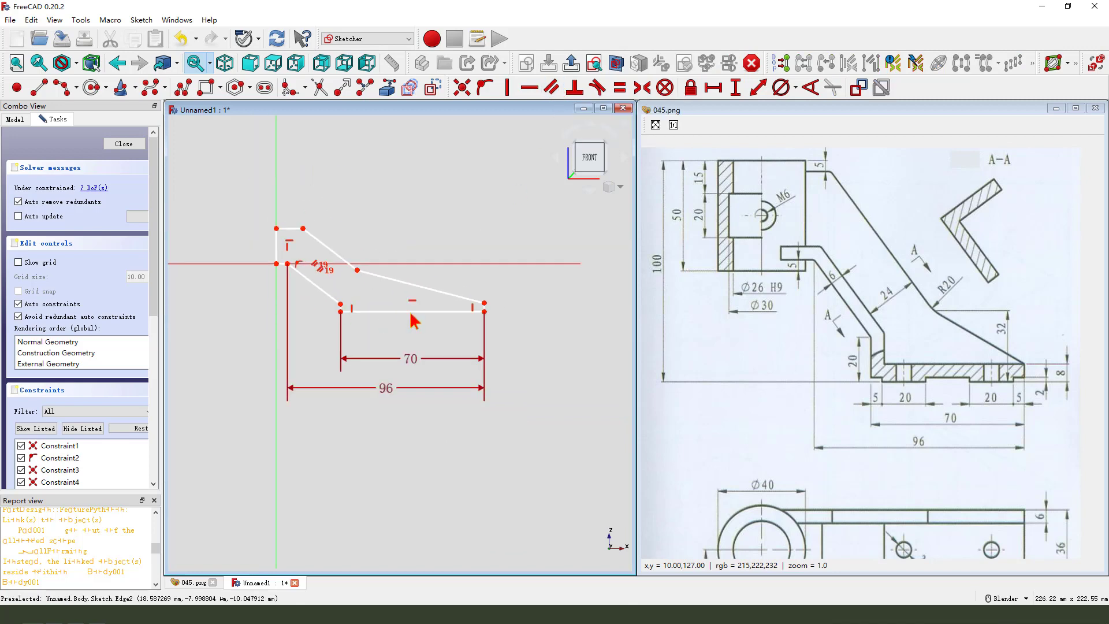
scroll(483, 308, up, 3)
Give the short vertical edge at the right end an 8 height
click(479, 309)
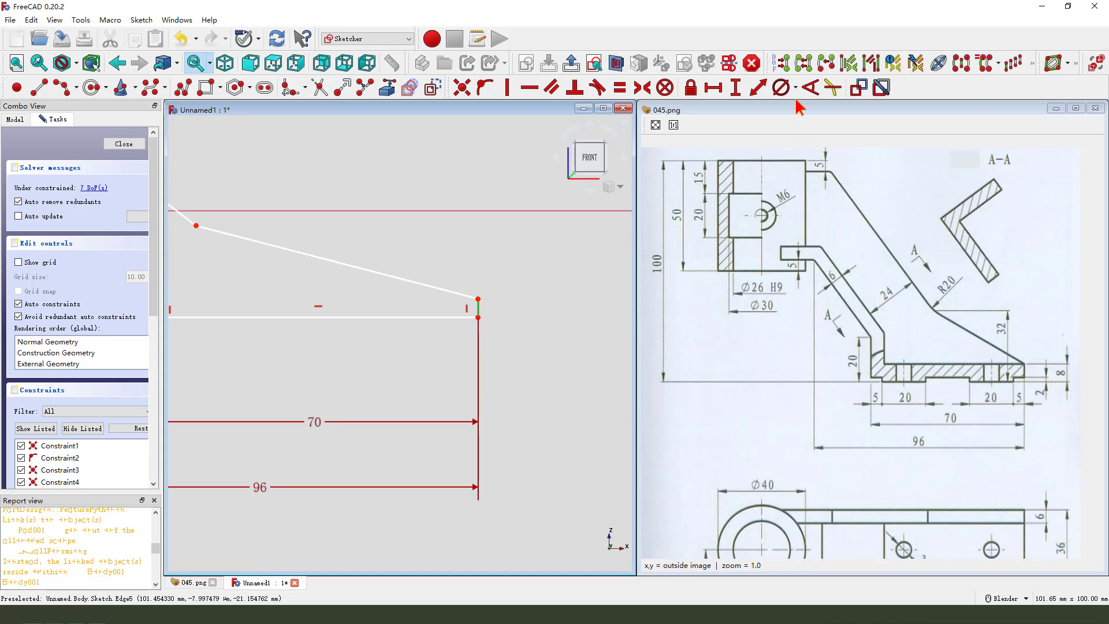
click(736, 88)
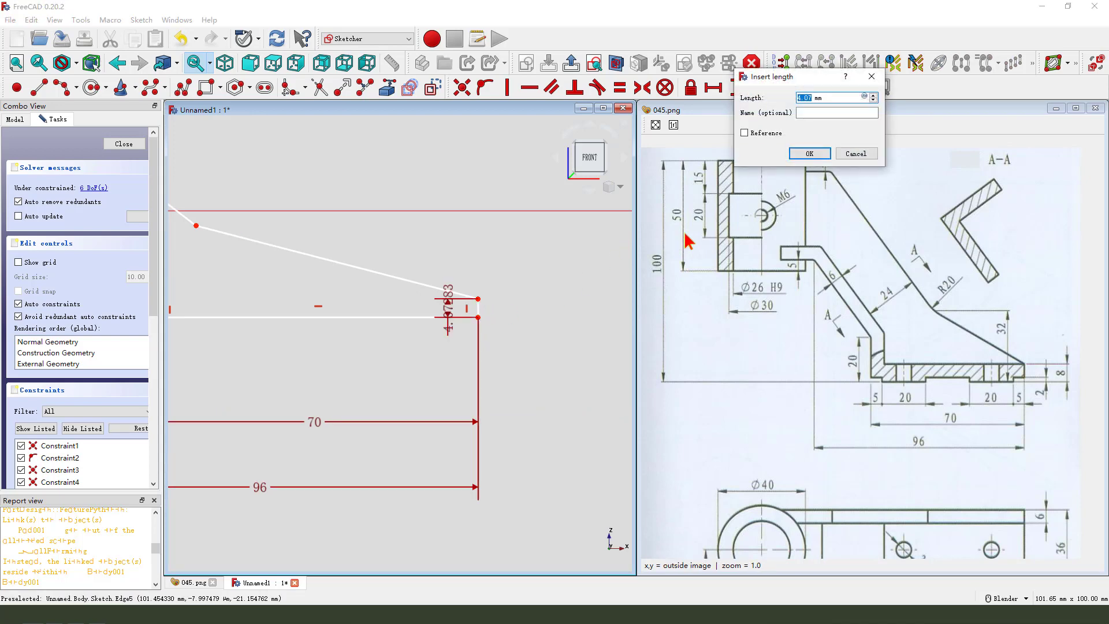
text(8)
key(Return)
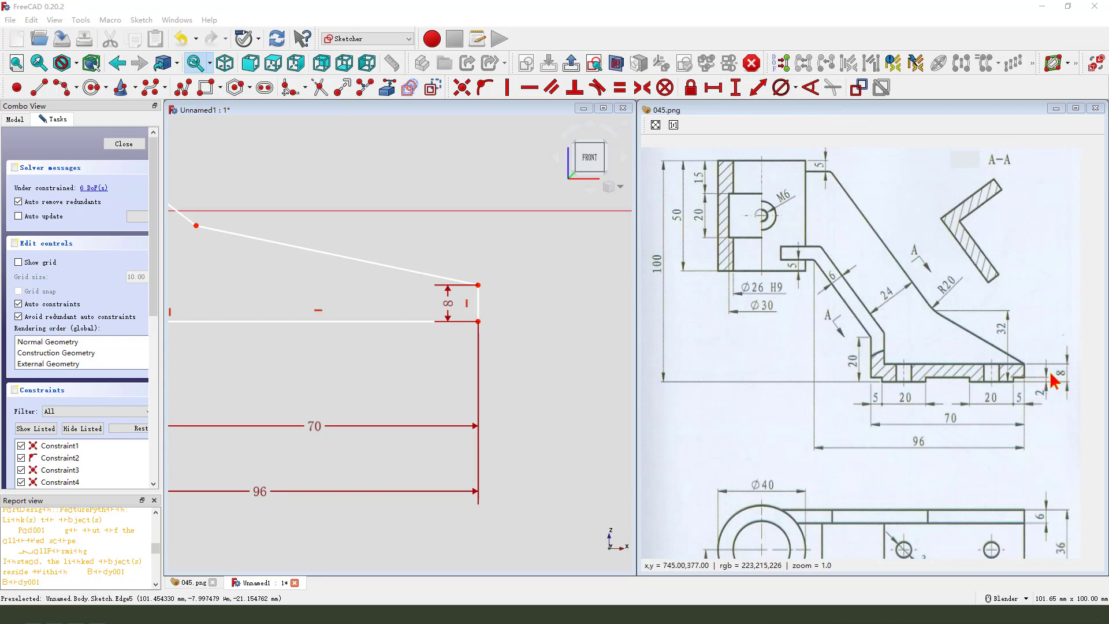
drag(453, 306, 524, 309)
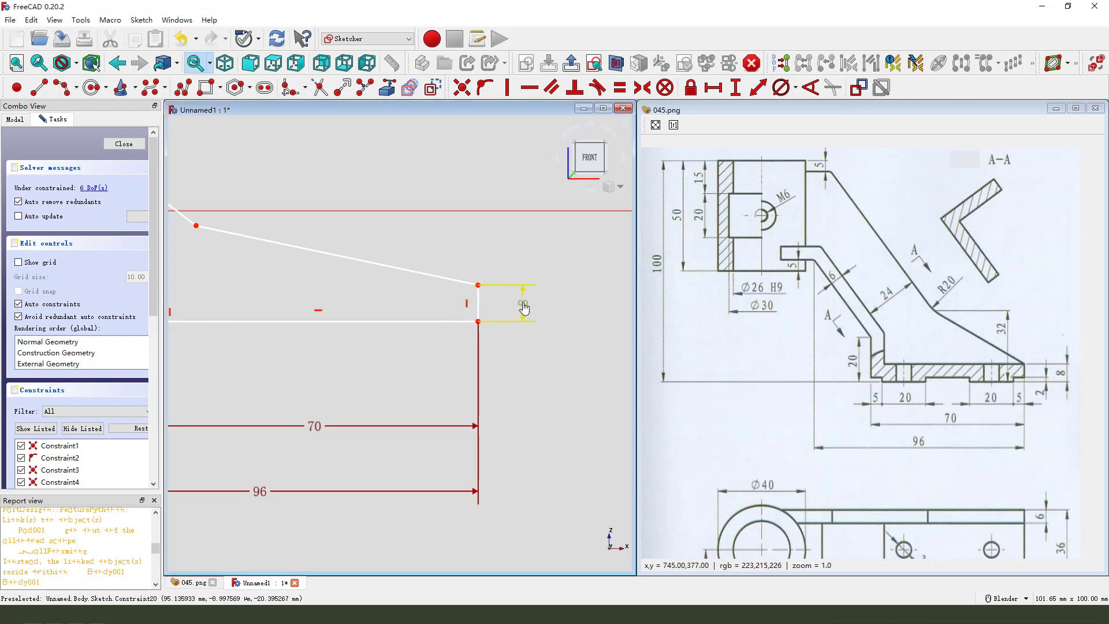
scroll(555, 318, down, 3)
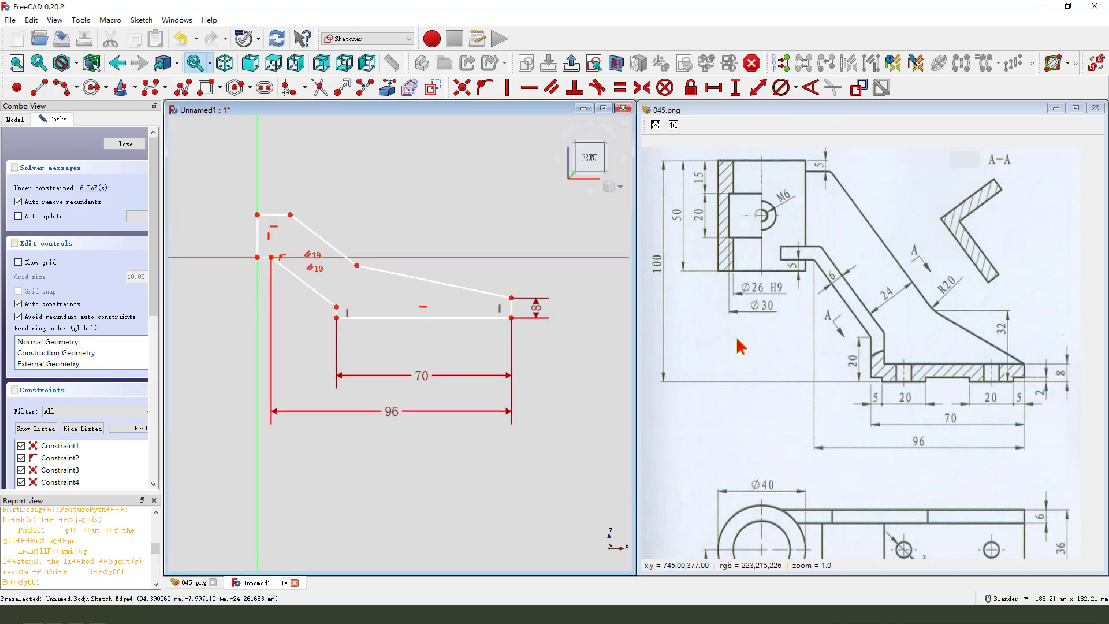
Give the short inner vertical edge a 20 height
drag(847, 342, 847, 361)
scroll(327, 335, up, 3)
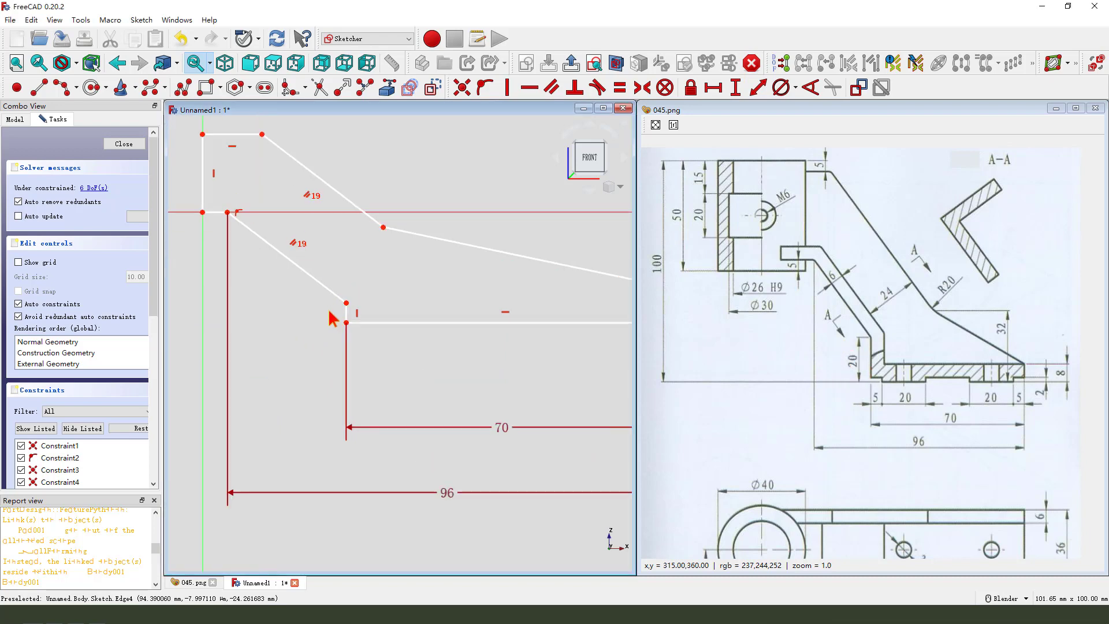
click(347, 311)
click(735, 87)
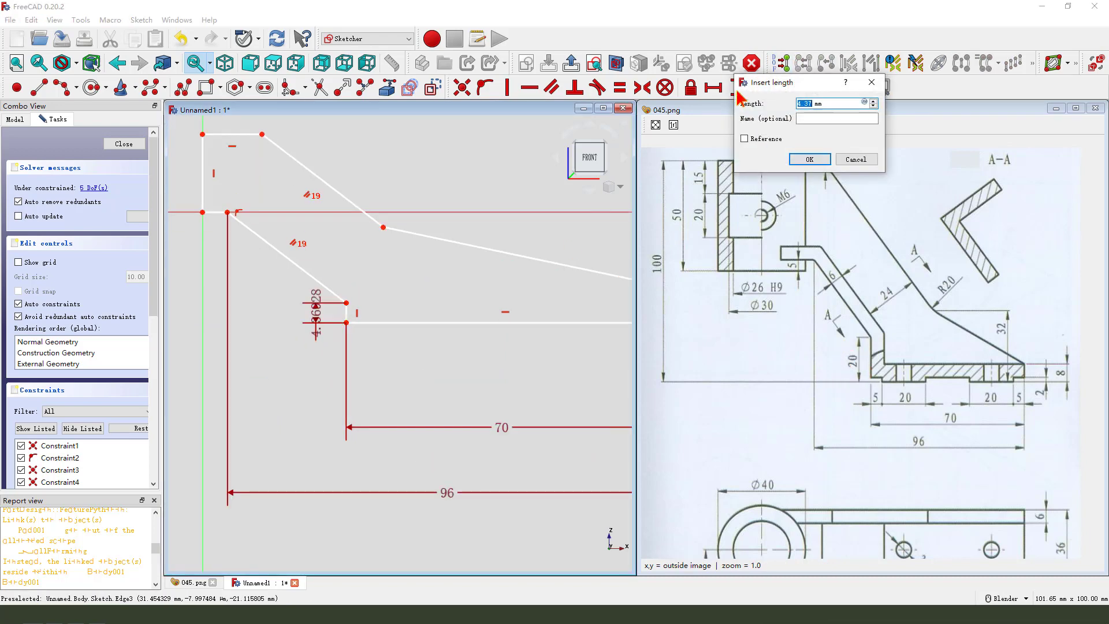
key(Return)
scroll(291, 312, down, 2)
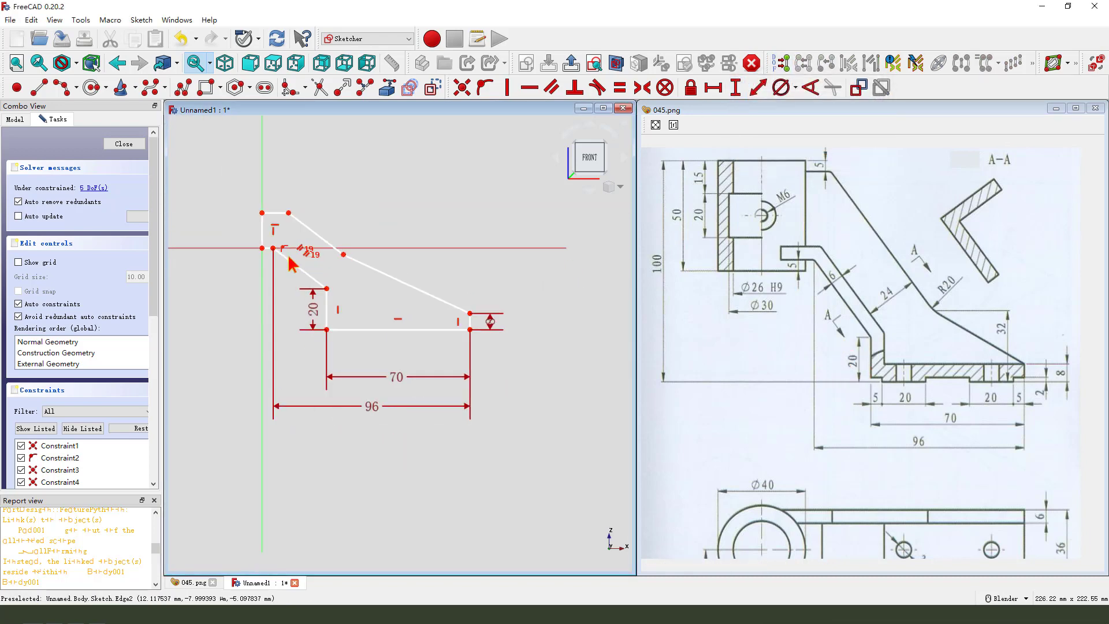
scroll(291, 312, up, 1)
drag(326, 321, 319, 319)
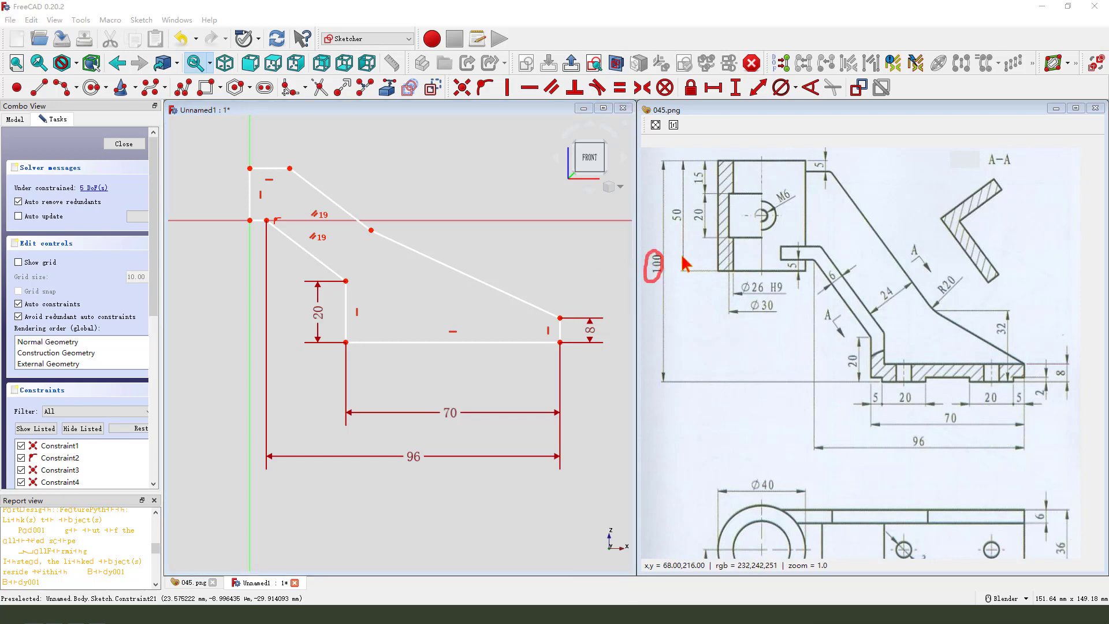
Mark guide lines on the reference drawing to derive the 45 height, then clear them
drag(749, 256, 807, 265)
drag(804, 320, 815, 377)
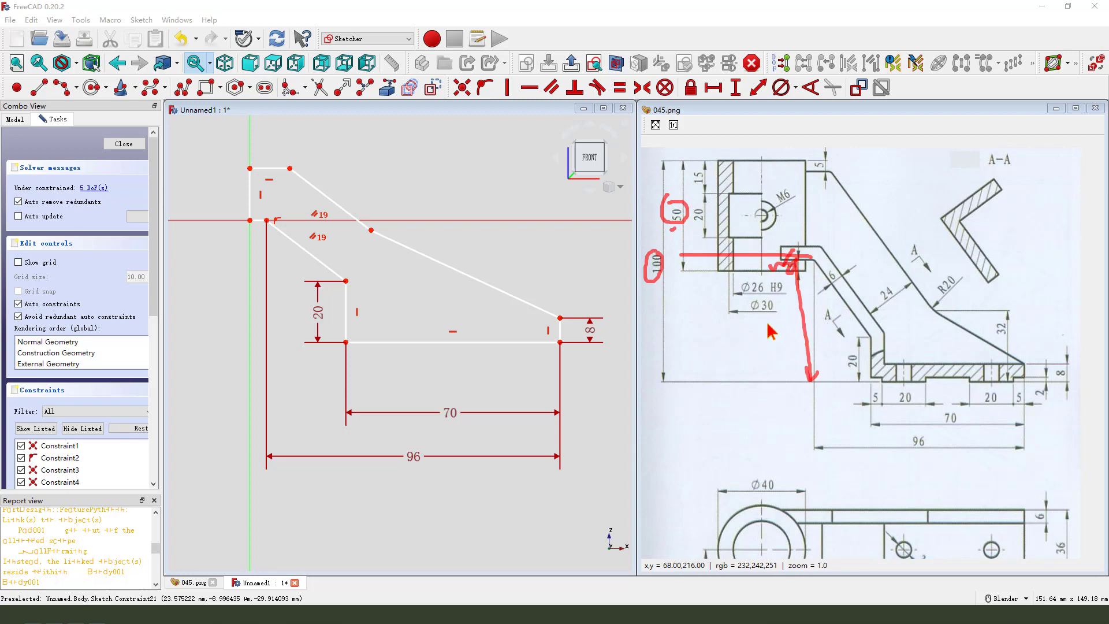
drag(760, 342, 772, 347)
drag(759, 327, 750, 368)
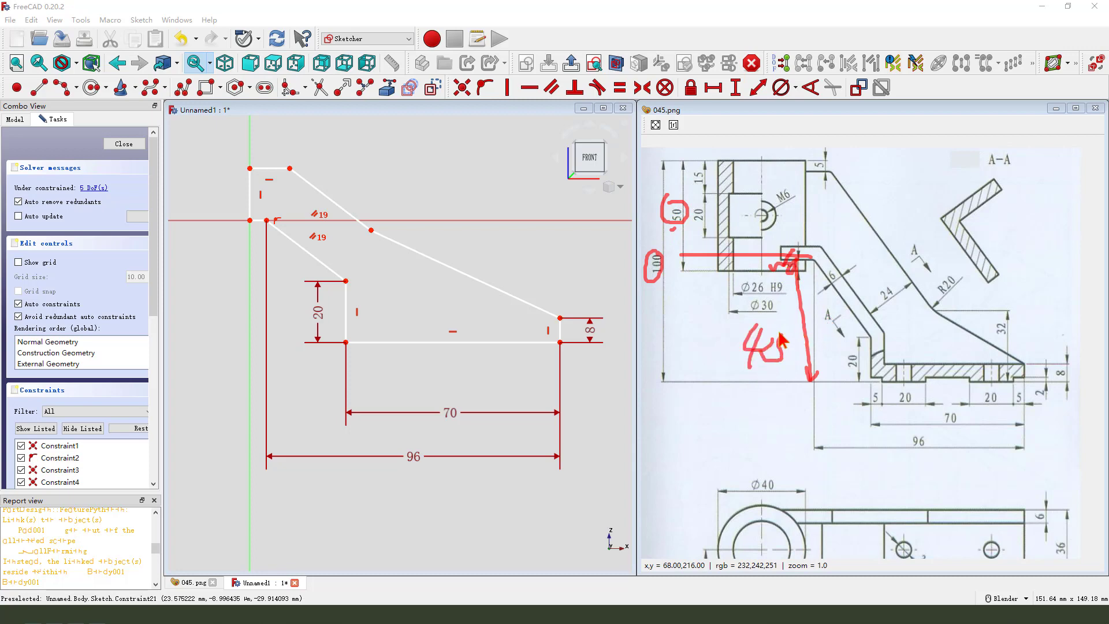
key(Escape)
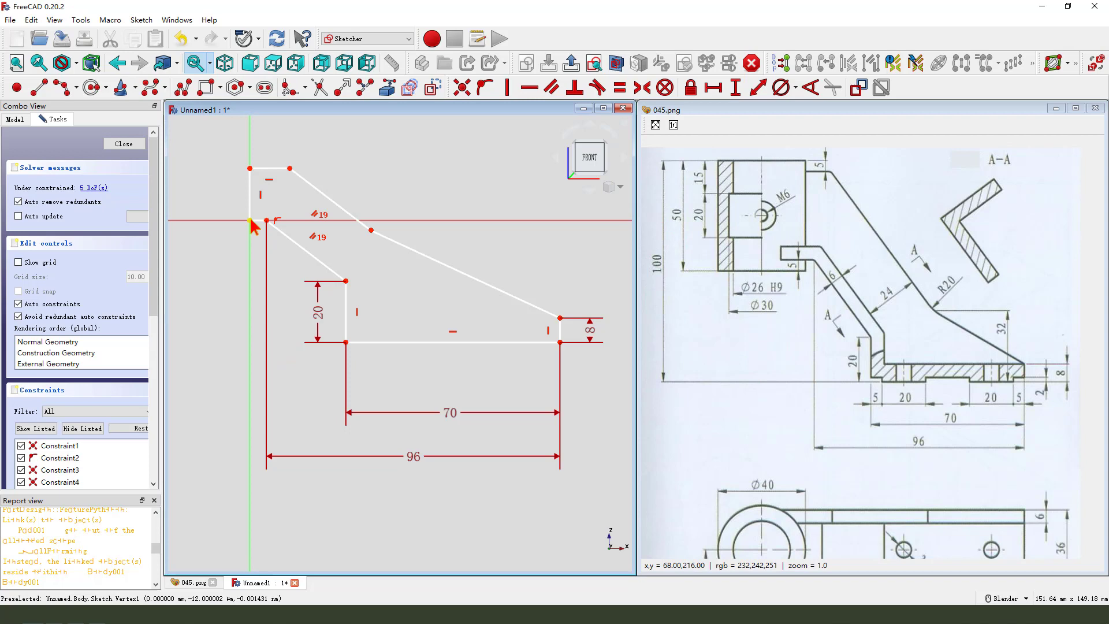
Set a 45 vertical distance between the origin vertex and the lower inner corner
click(250, 221)
click(346, 343)
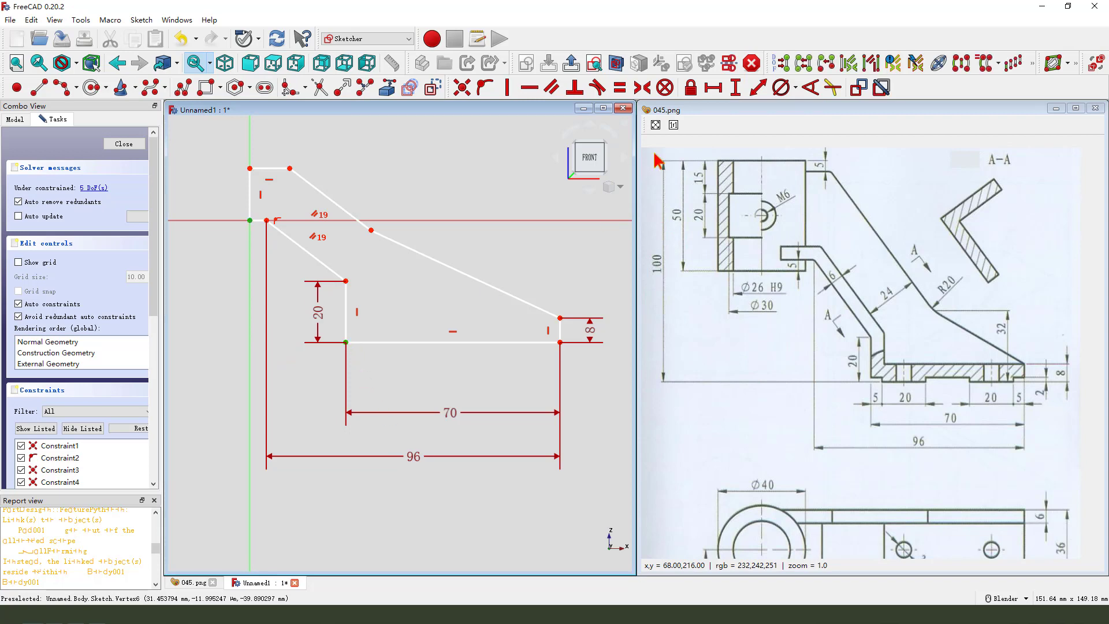
click(736, 87)
text(5)
key(Return)
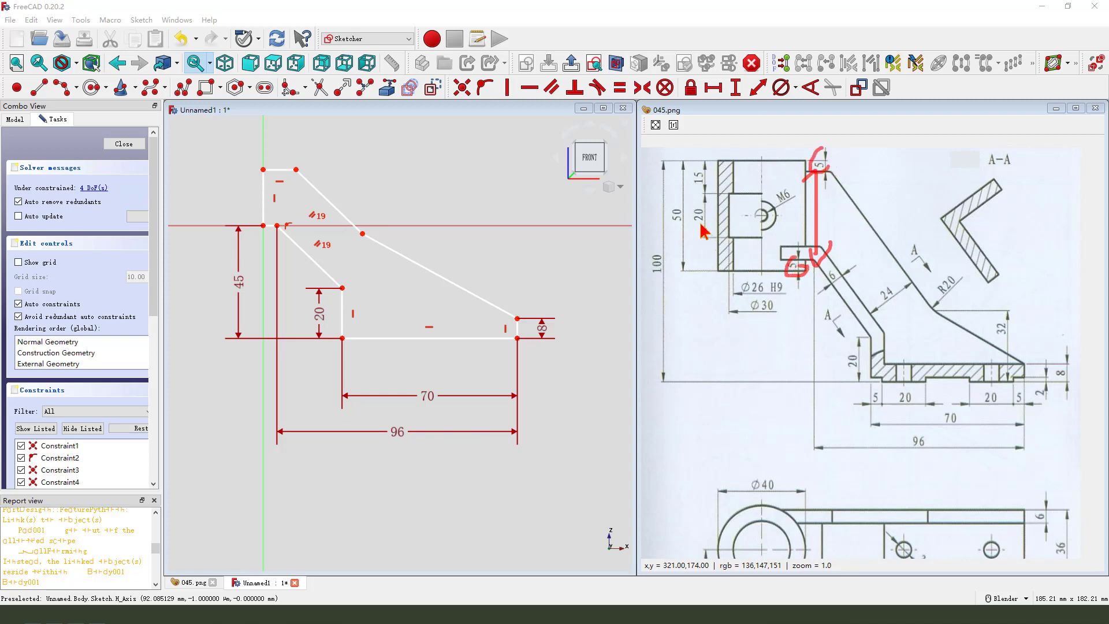
Give the upper-left vertical edge a 40 height
drag(671, 225, 689, 209)
click(264, 190)
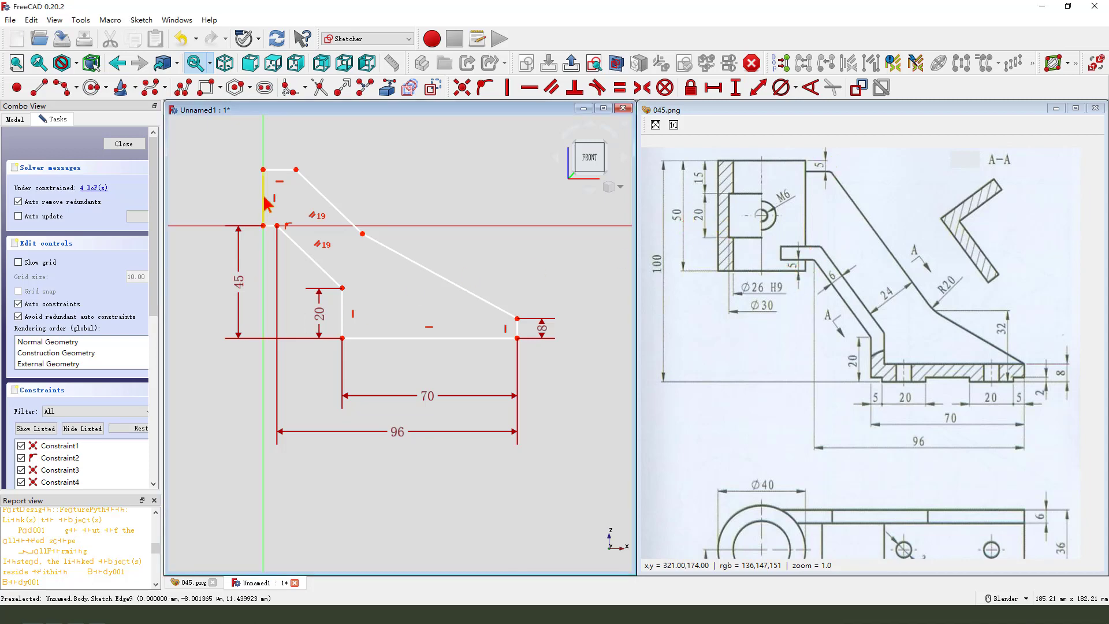
click(740, 89)
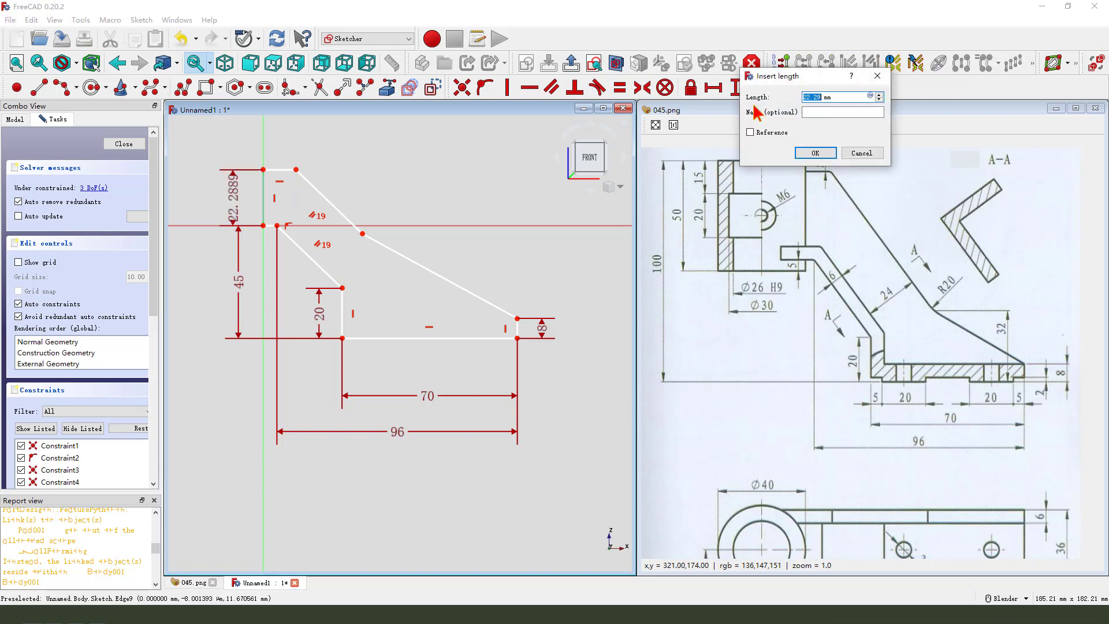
key(Return)
scroll(405, 245, down, 2)
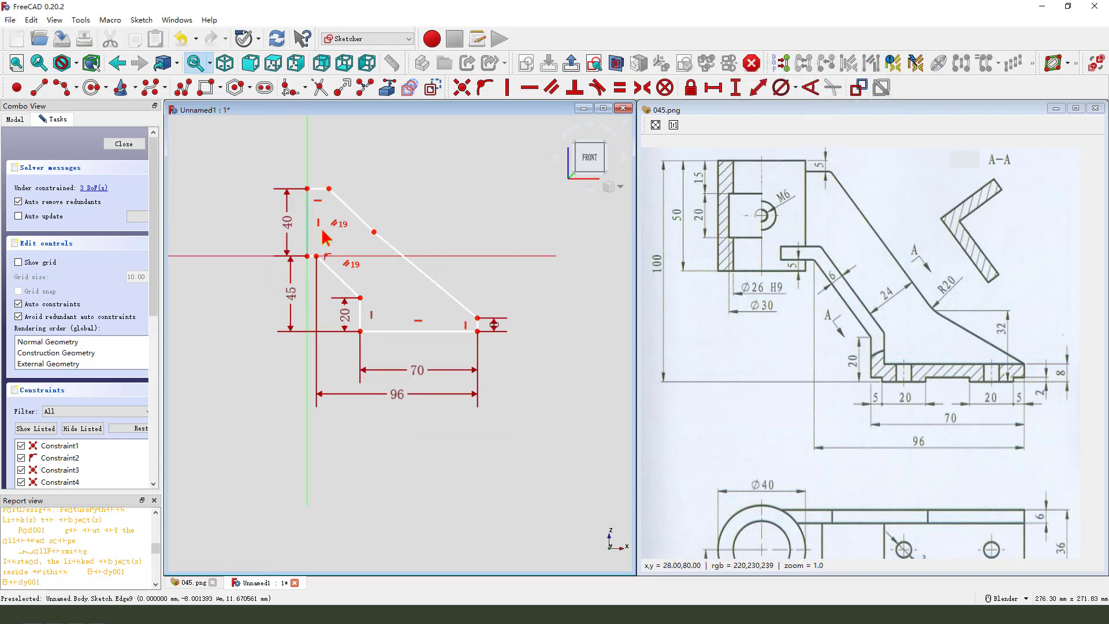
scroll(404, 246, up, 2)
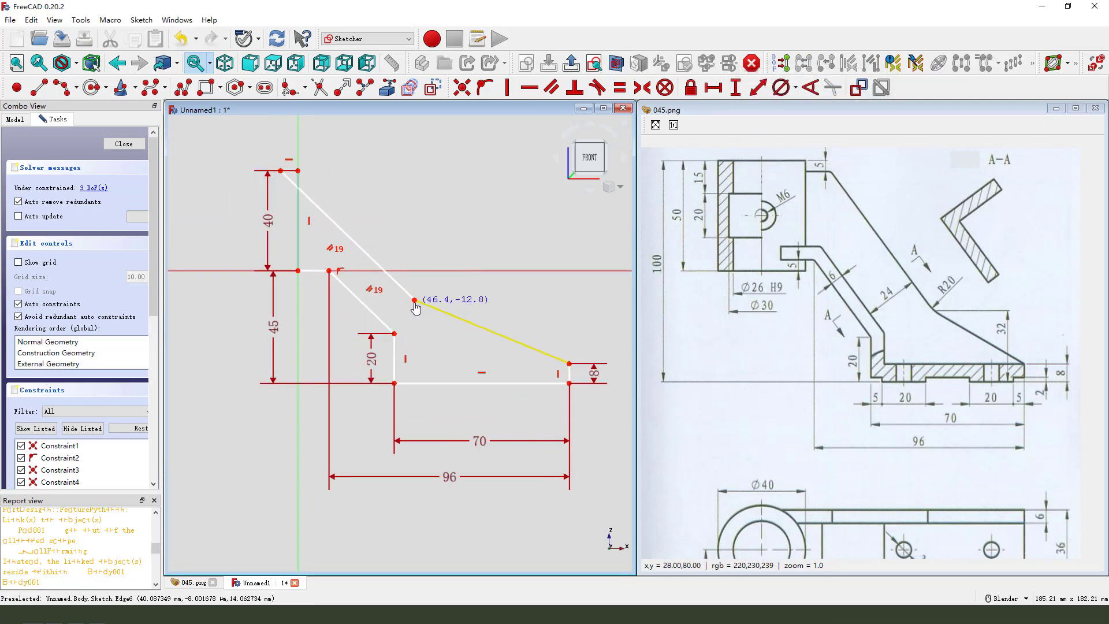
Reshape the slanted edges and select their middle corner for the 32 dimension
drag(397, 236, 413, 299)
scroll(328, 317, down, 2)
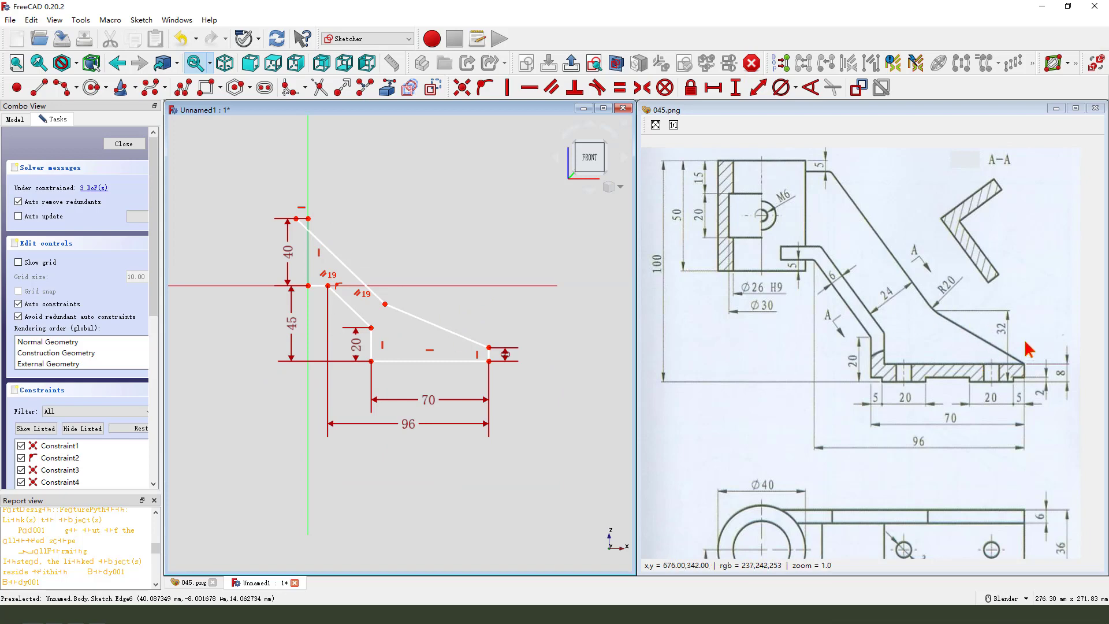
drag(1008, 312, 1001, 317)
click(385, 303)
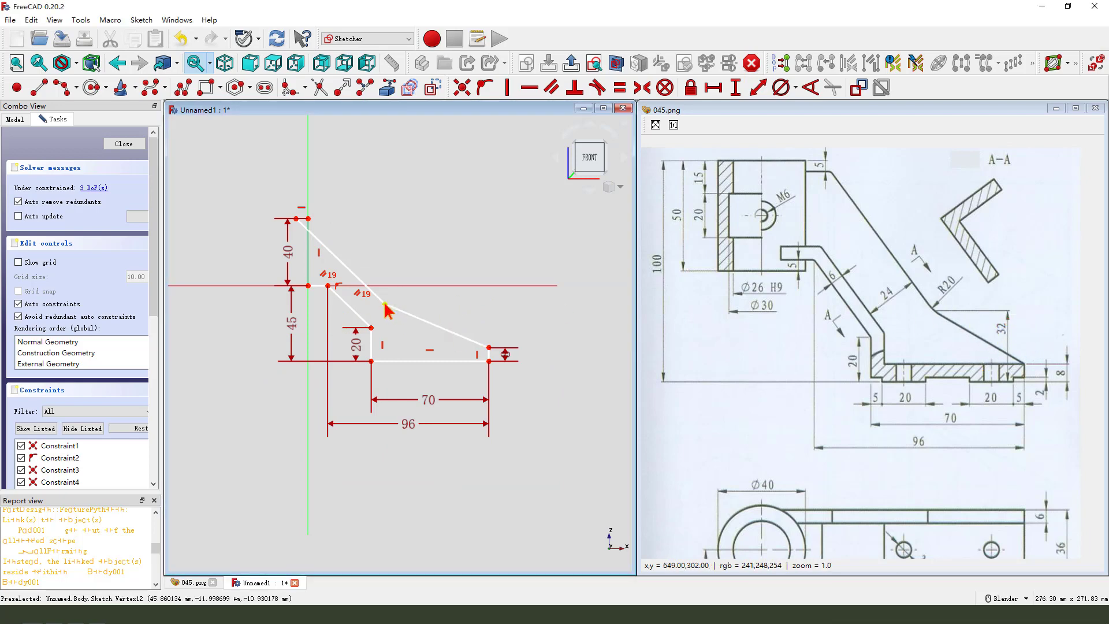
Add a 32 vertical distance to the bottom-right corner and move the 20 and 32 labels aside
click(489, 362)
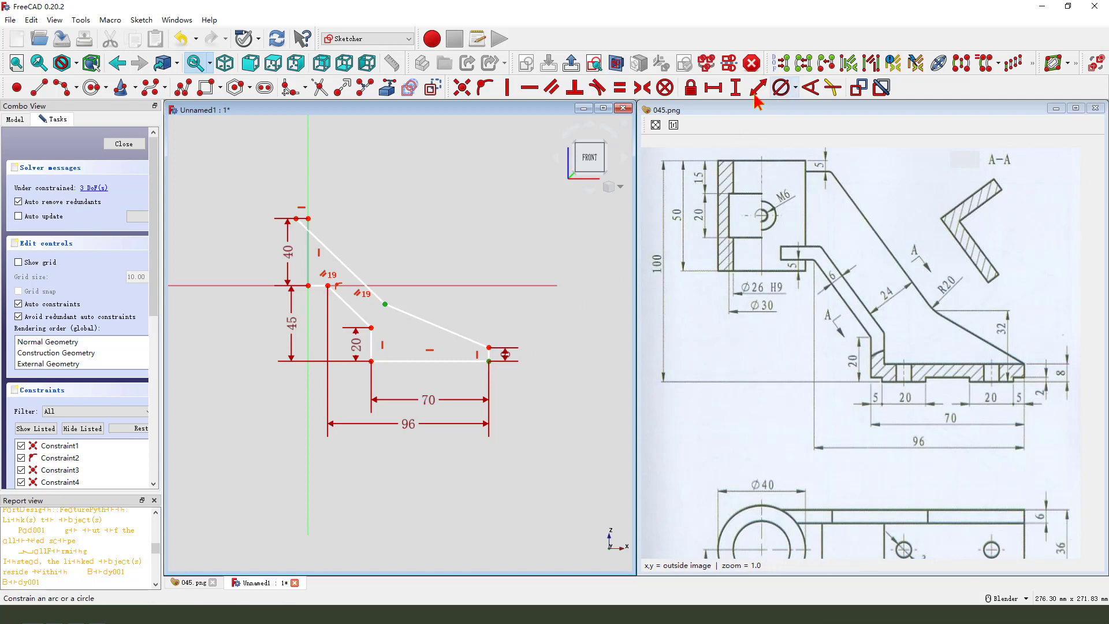
click(735, 87)
text(2)
key(Return)
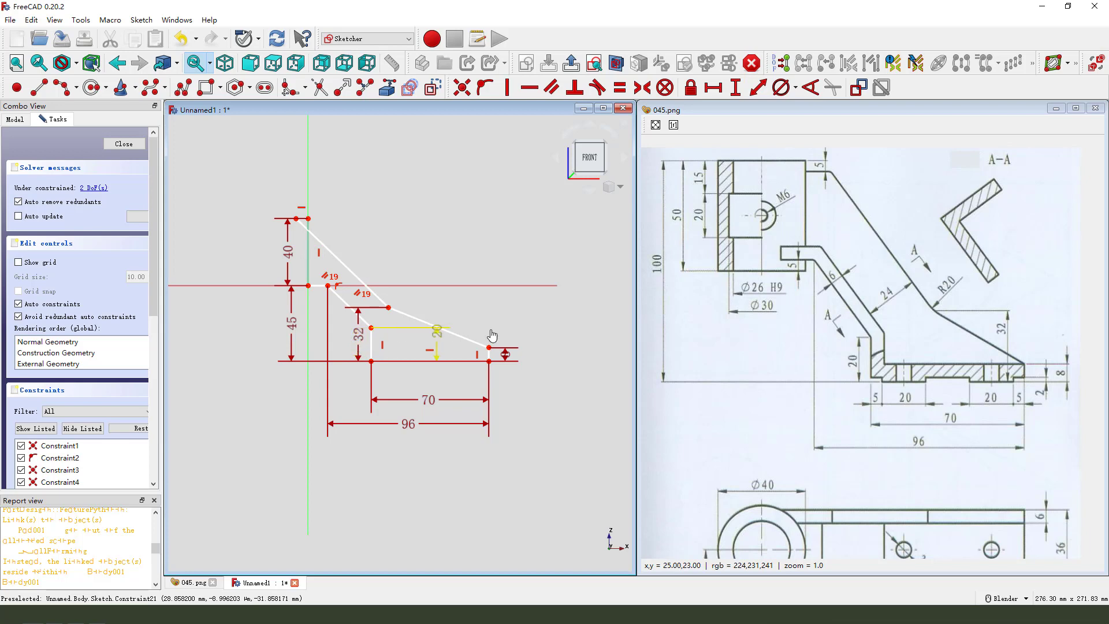
mouse_move(491, 336)
mouse_down()
mouse_move(547, 339)
mouse_move(393, 341)
mouse_up()
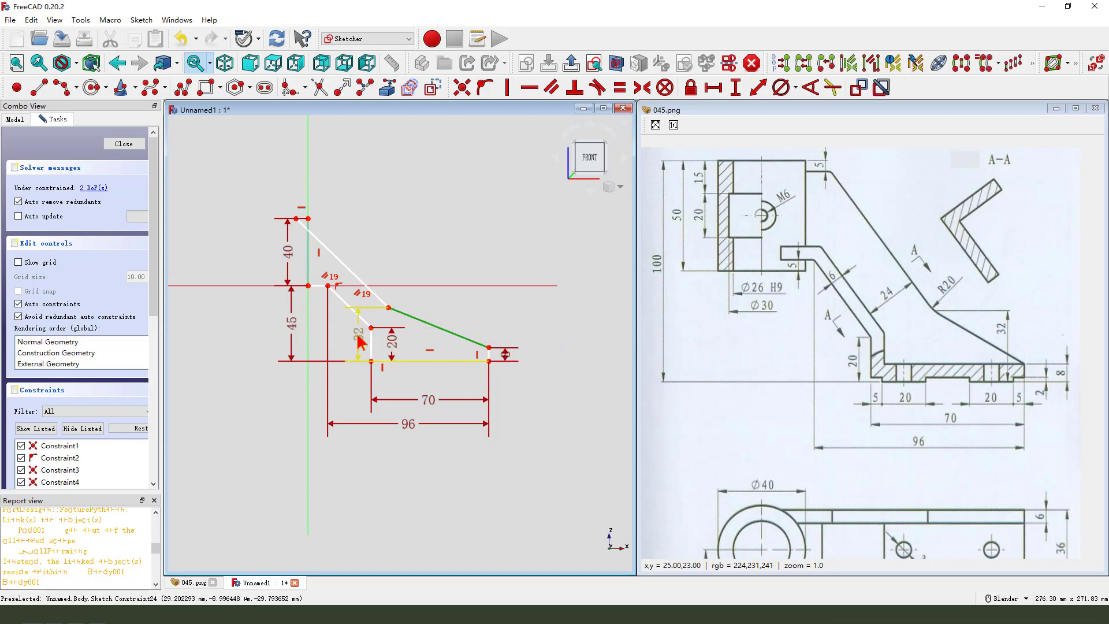
drag(356, 340, 548, 341)
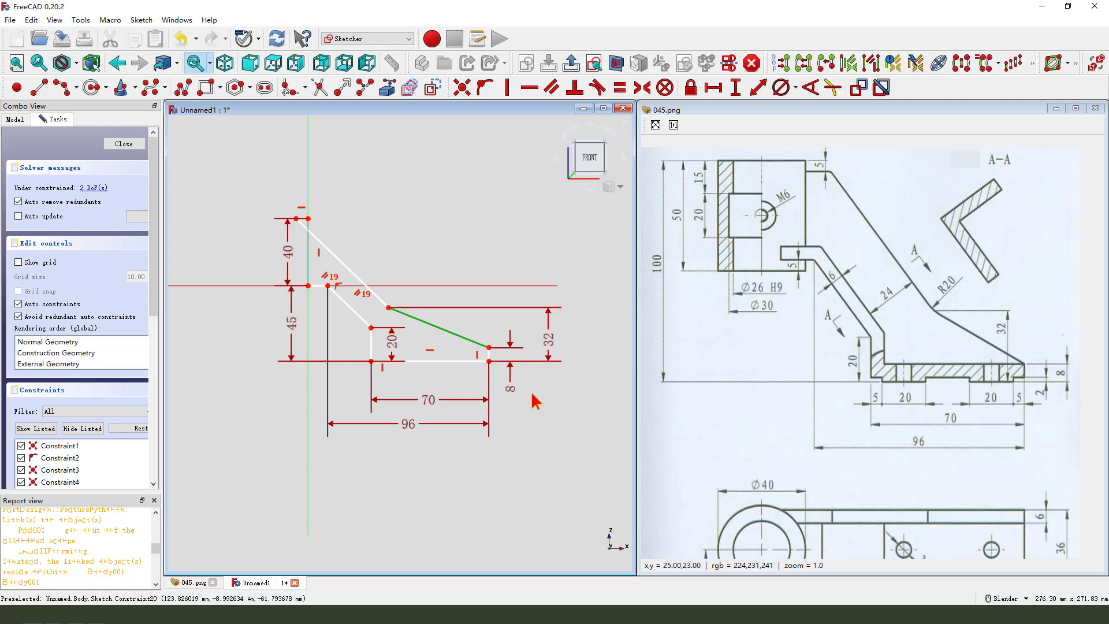
scroll(520, 386, up, 1)
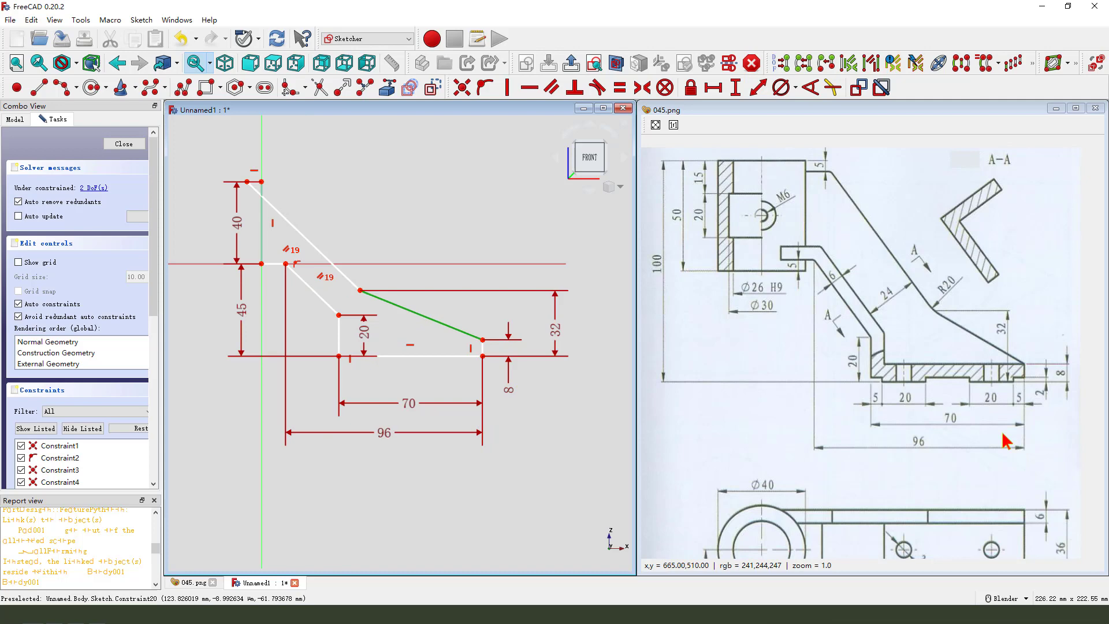
Set a 24 mm distance from the inner corner vertex to the upper slanted line
click(339, 315)
click(352, 283)
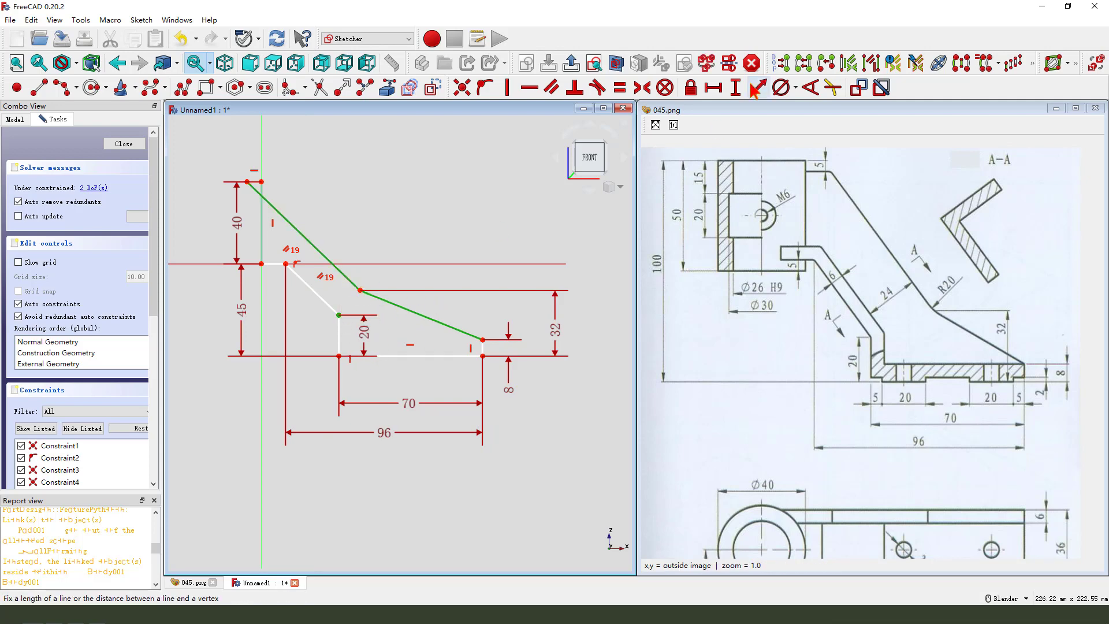
click(760, 92)
click(692, 273)
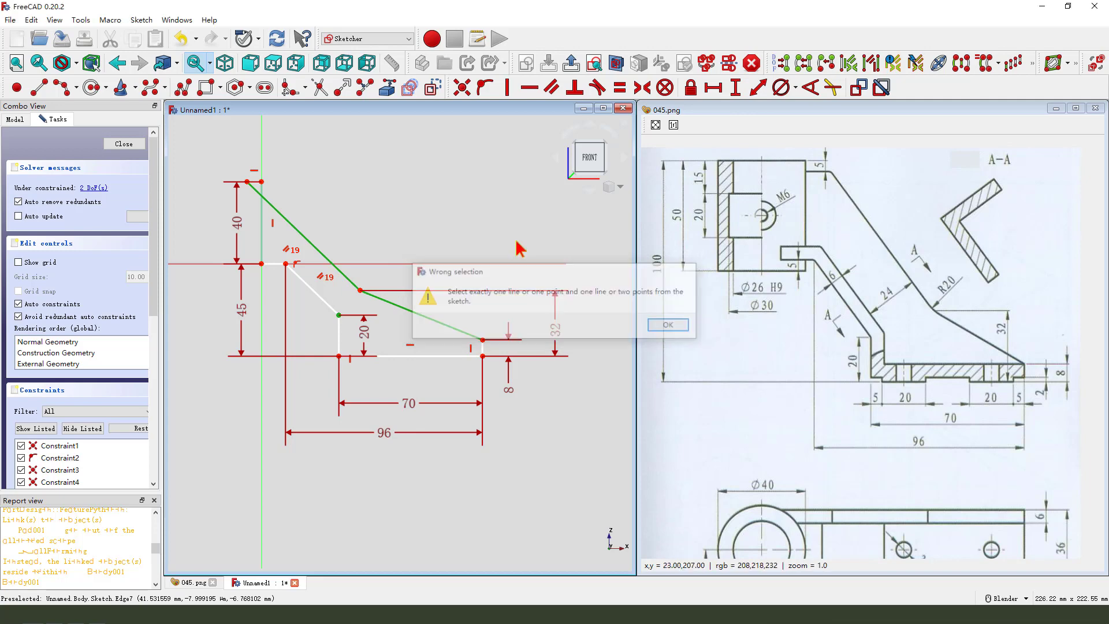
click(338, 315)
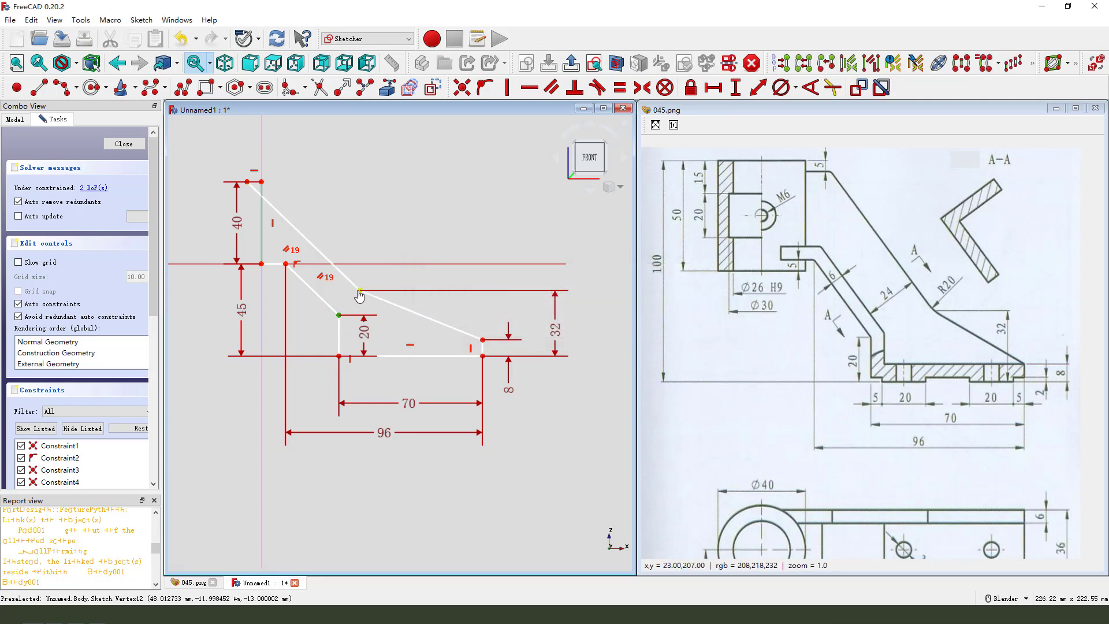
click(359, 292)
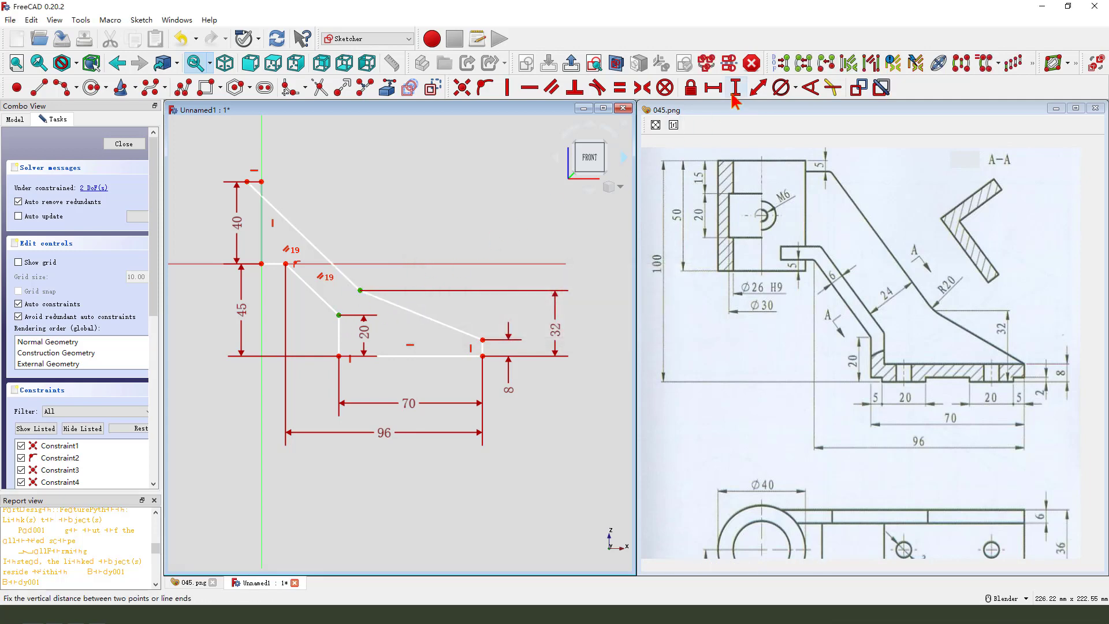
click(339, 315)
scroll(355, 292, up, 2)
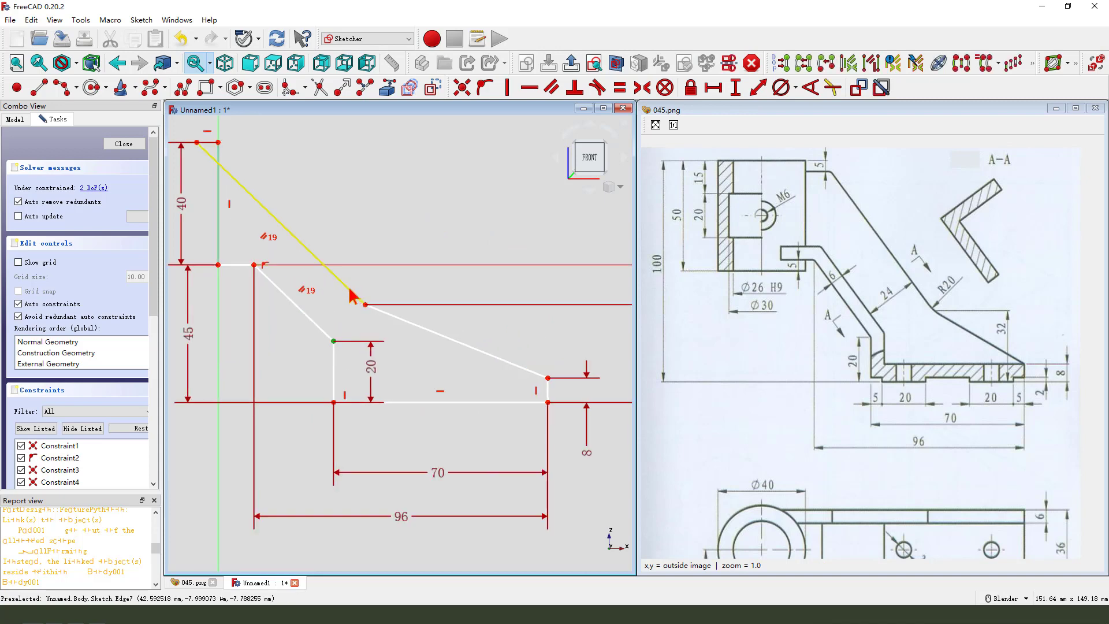
click(354, 293)
scroll(358, 299, down, 1)
click(762, 90)
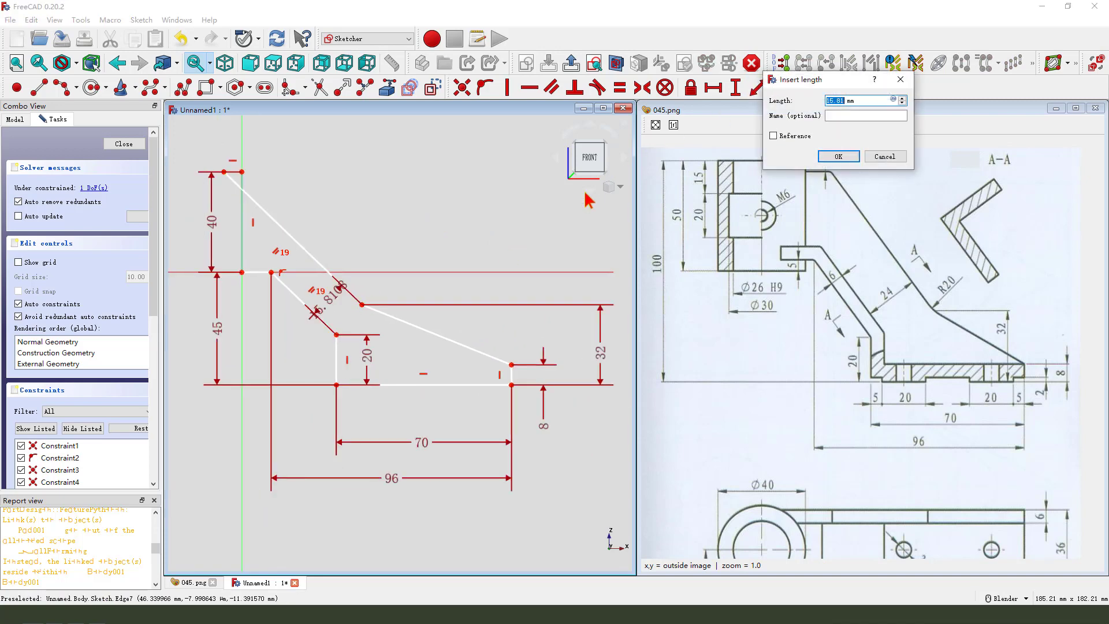
key(Return)
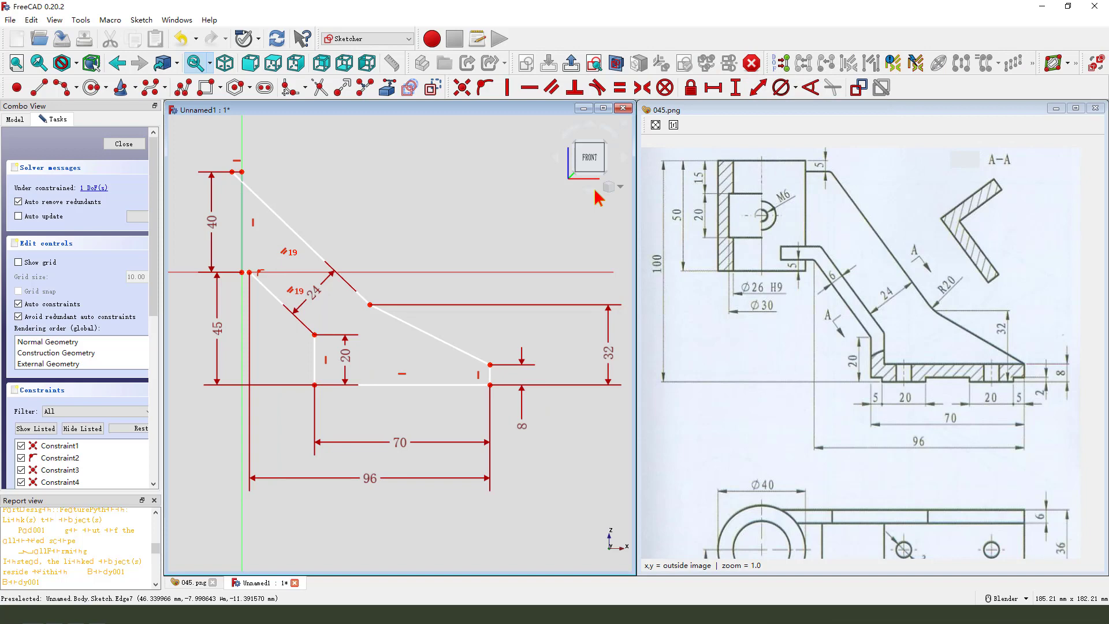
Reposition the 70 and 96 dimension labels and widen the profile's lower-left corner
scroll(496, 407, down, 1)
drag(415, 411, 415, 399)
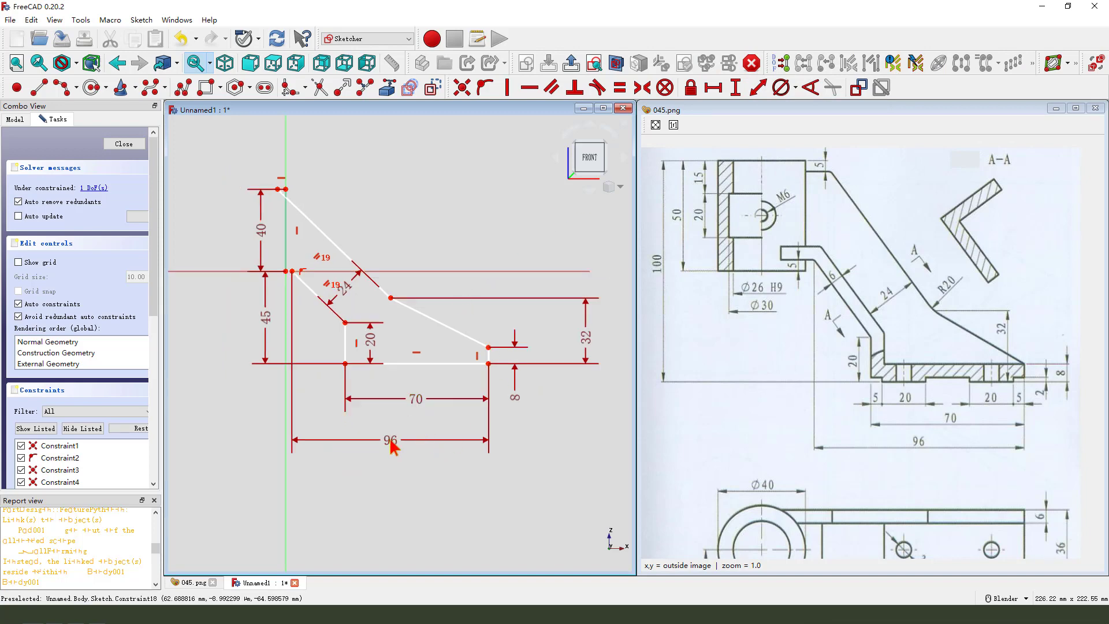
drag(389, 441, 389, 450)
scroll(305, 289, up, 2)
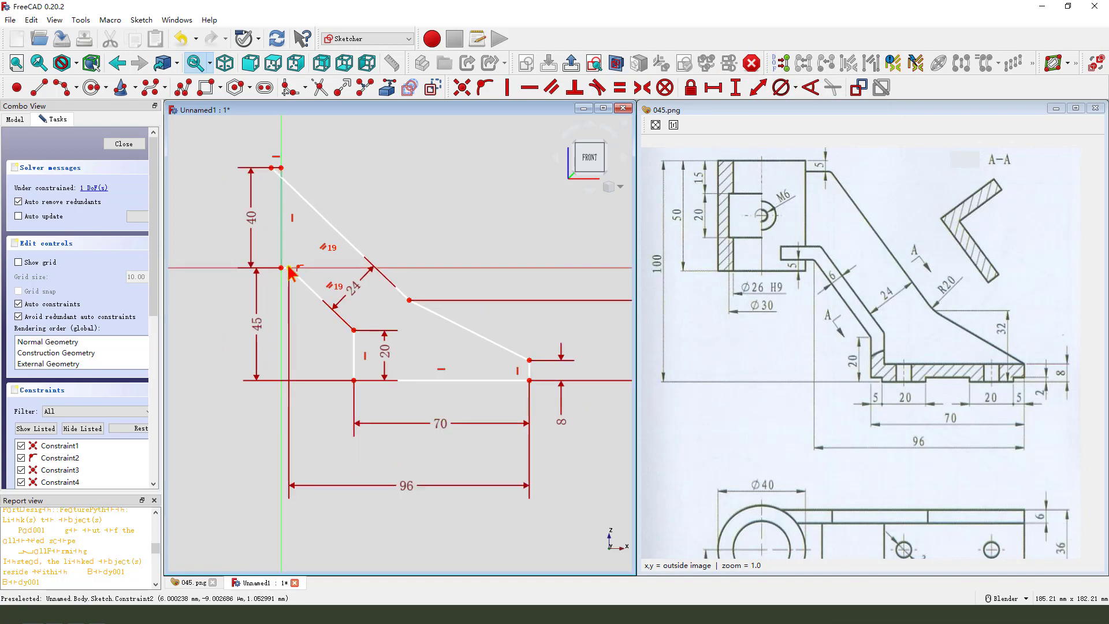
drag(290, 268, 346, 270)
scroll(307, 273, down, 2)
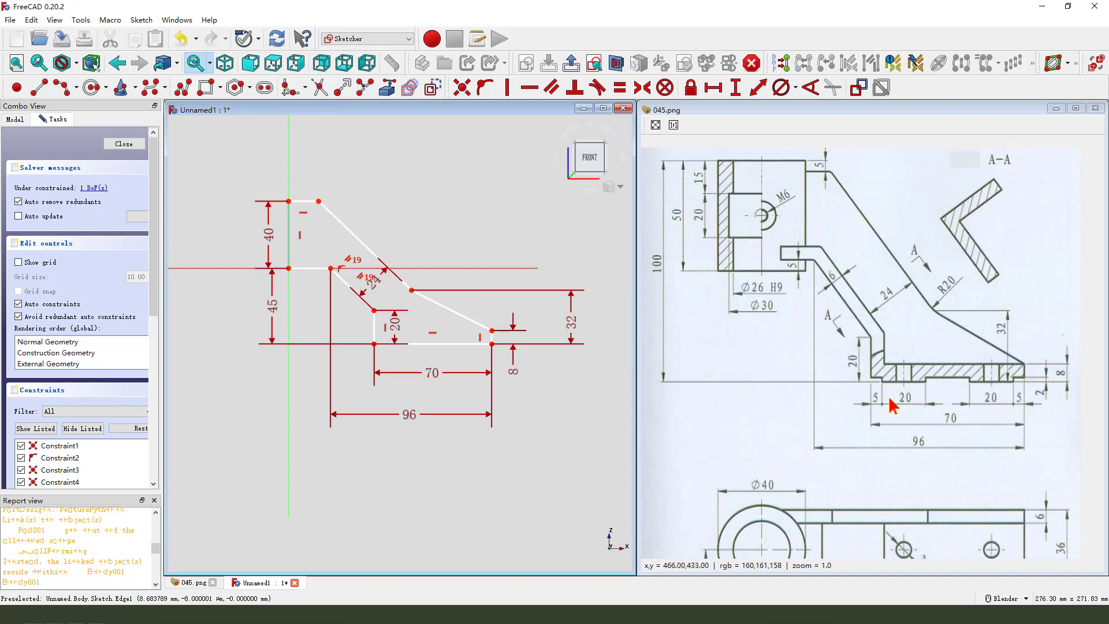
scroll(852, 451, down, 3)
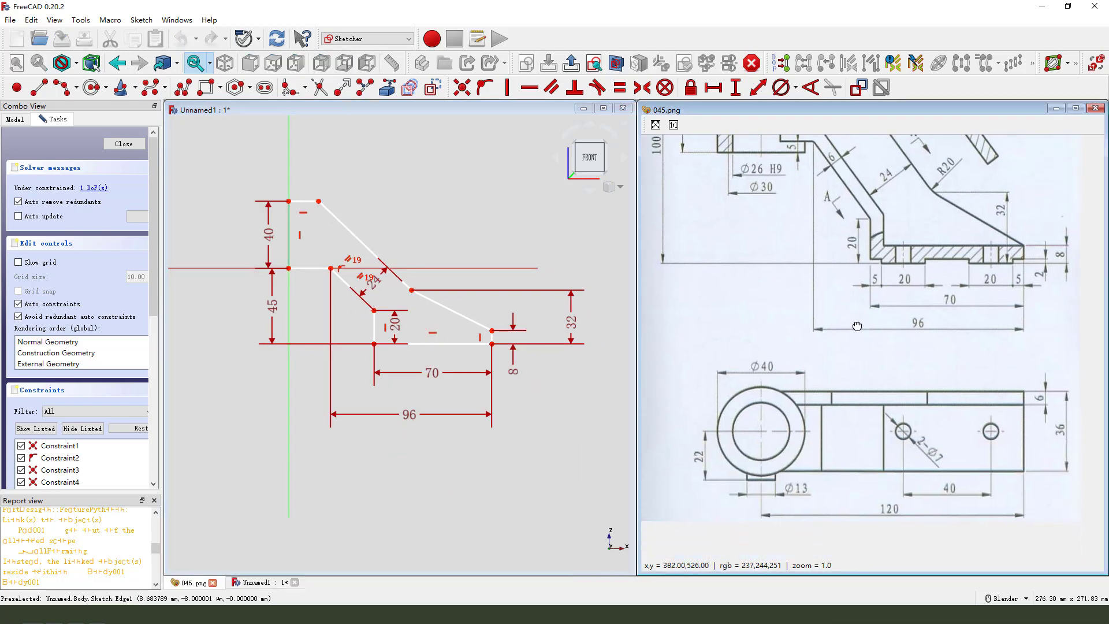
scroll(866, 463, down, 2)
Add a 120 overall horizontal distance between the profile's left and lower-right end points
drag(897, 516, 901, 467)
mouse_move(829, 535)
mouse_down()
mouse_move(875, 498)
mouse_move(878, 516)
mouse_up()
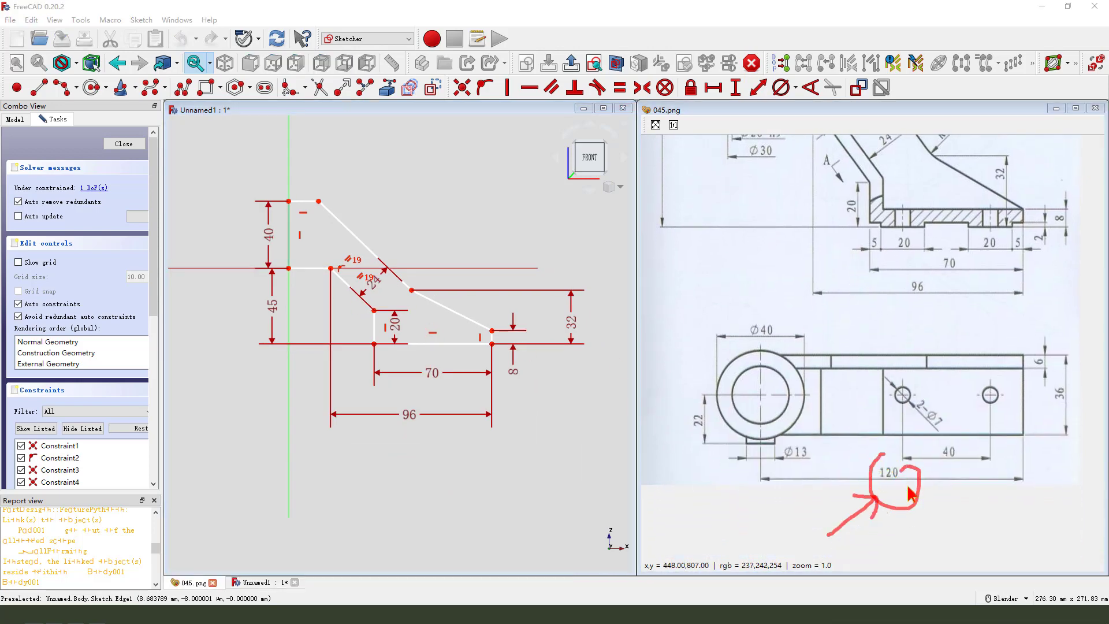
click(290, 269)
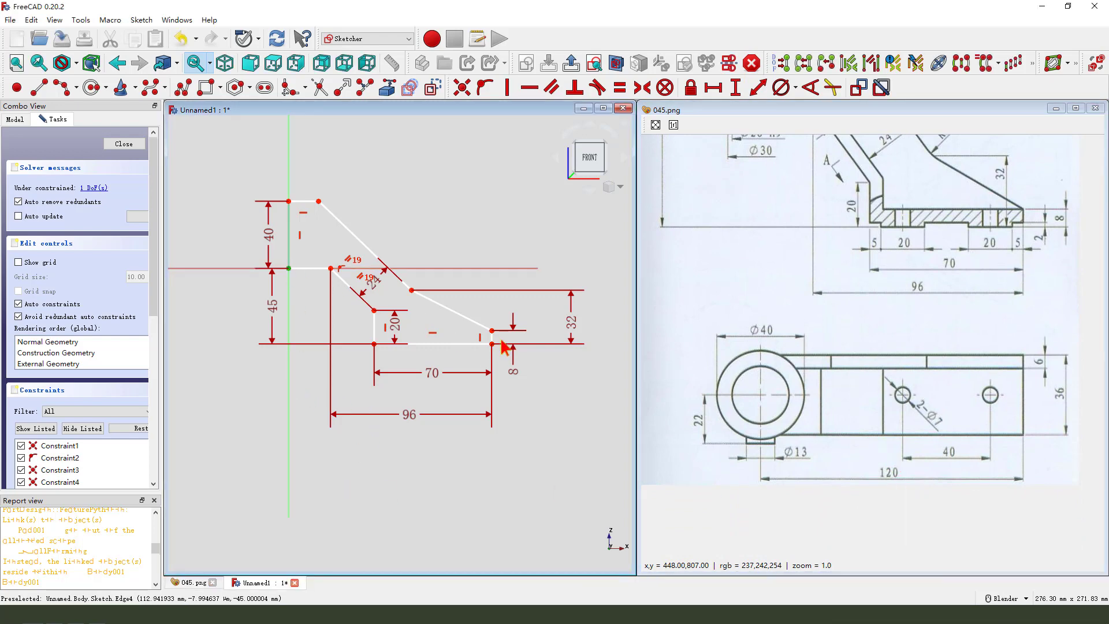
click(492, 343)
click(714, 88)
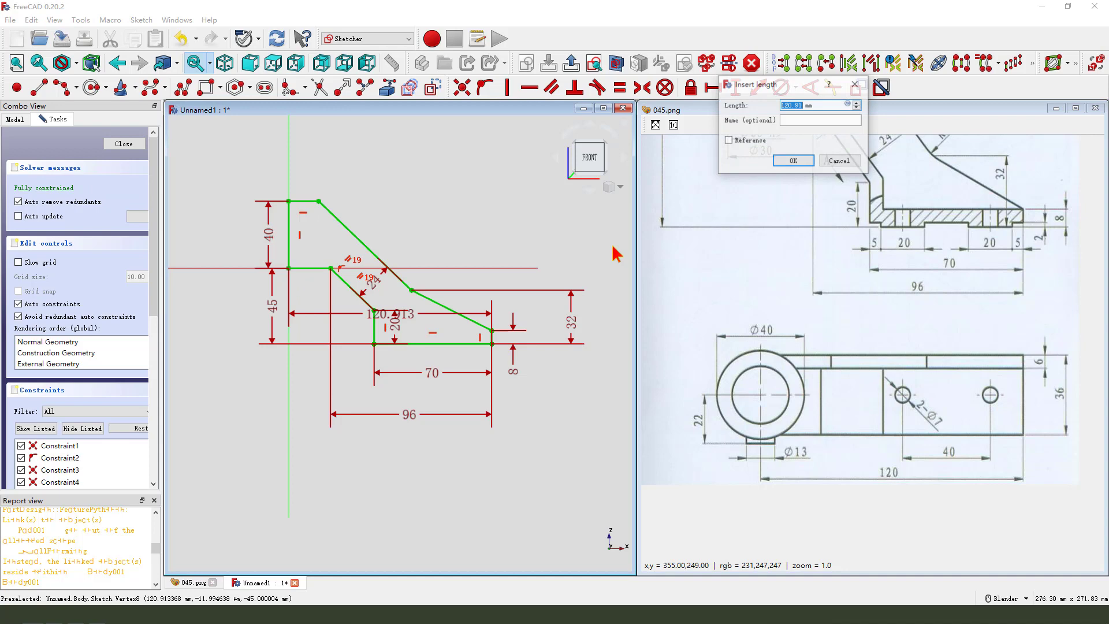
key(Return)
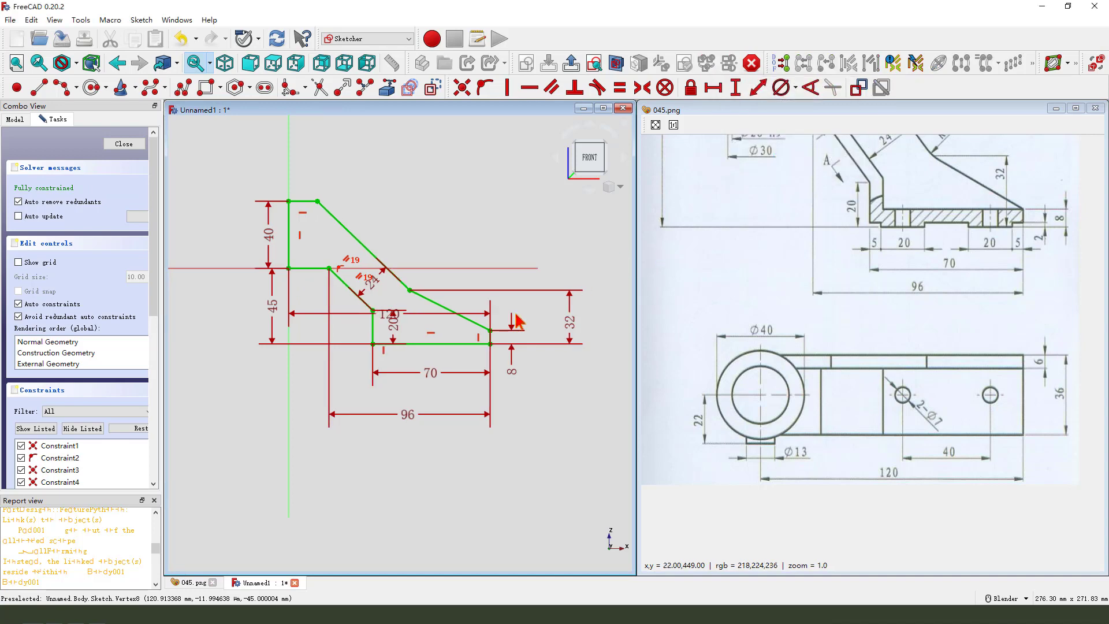
Tidy the 120, 20 and 45 dimension labels and close the sketch
mouse_move(397, 317)
mouse_down()
mouse_move(406, 446)
mouse_move(410, 408)
mouse_up()
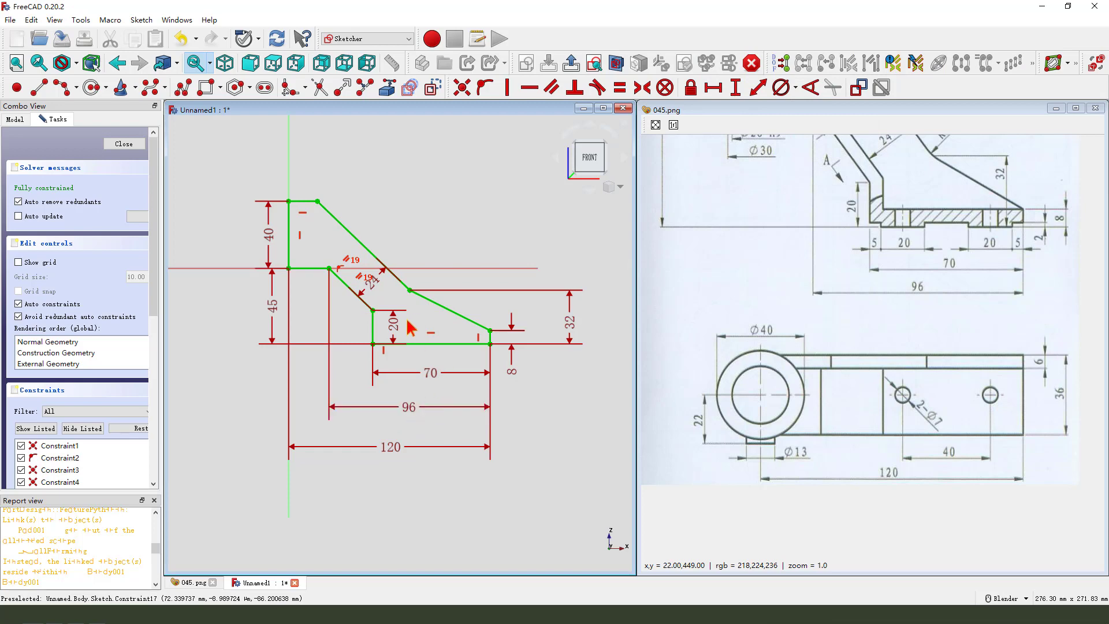
drag(394, 323, 354, 322)
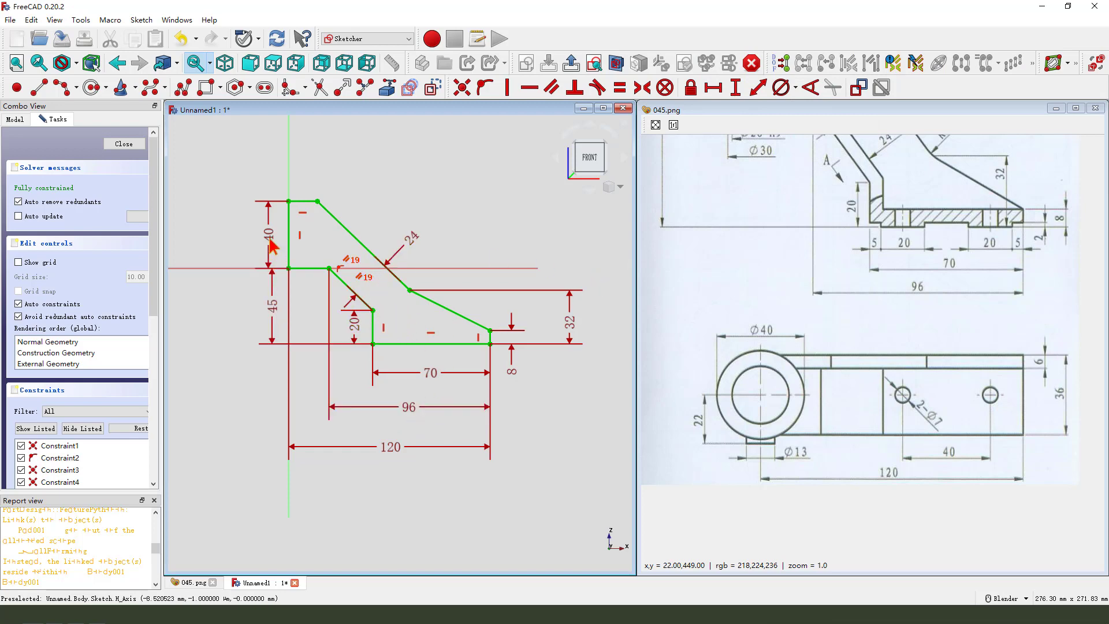
drag(273, 315, 265, 314)
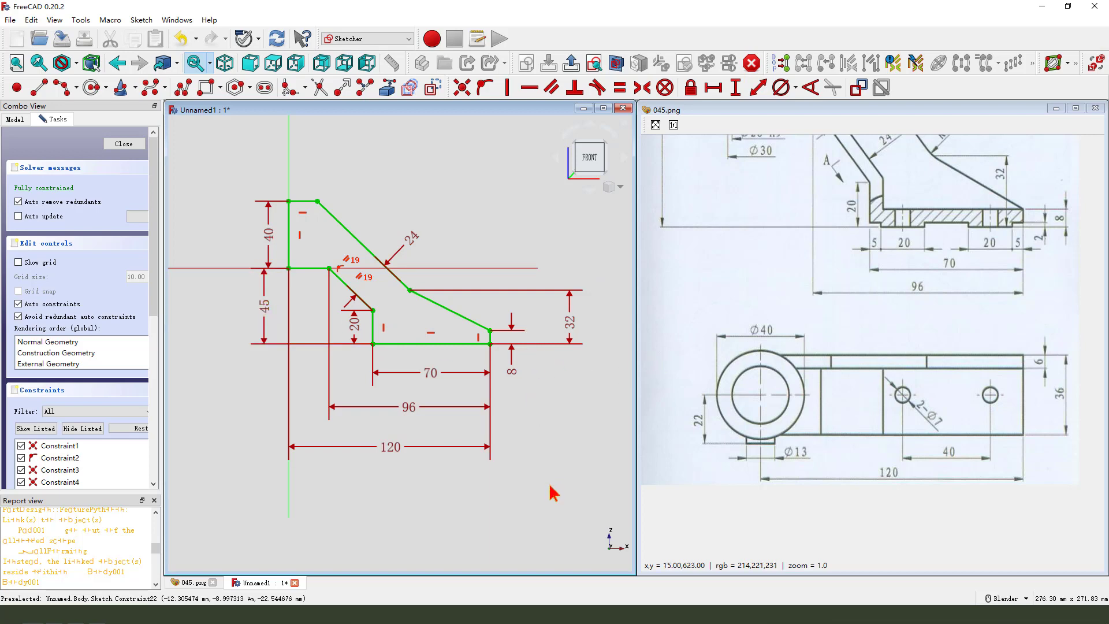
click(572, 63)
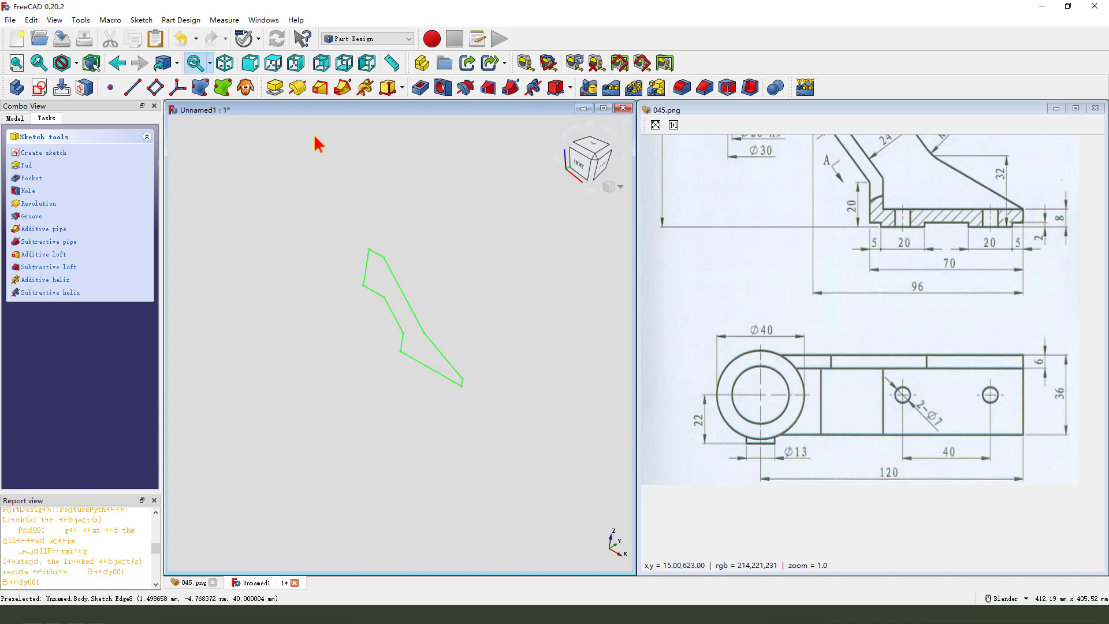
Pad the sketch 36 mm, symmetric to the sketch plane
click(275, 89)
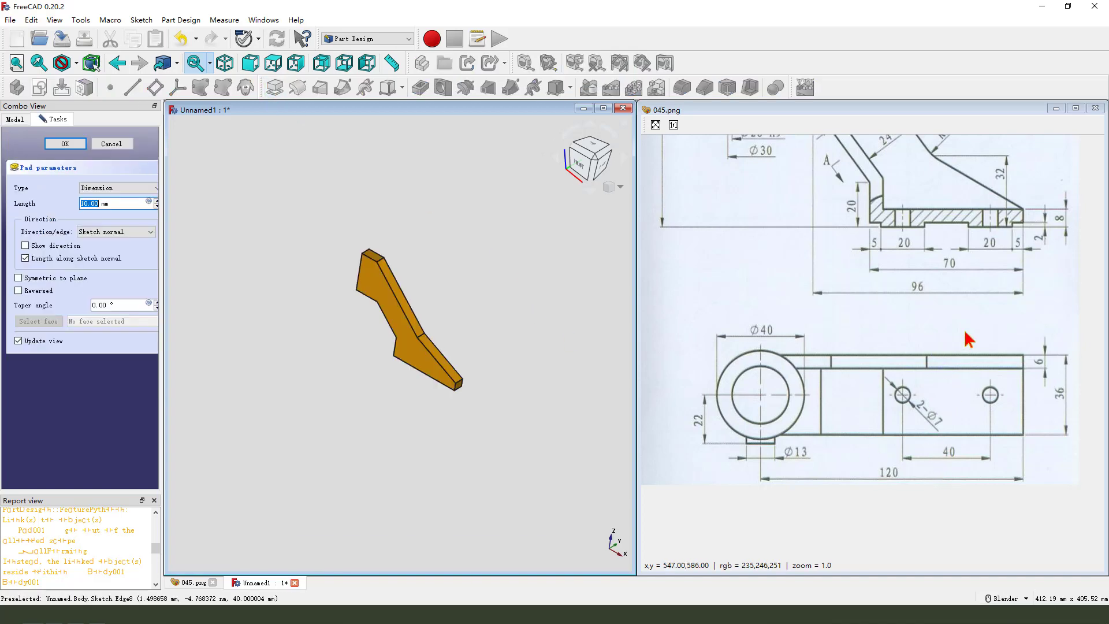
middle_drag(969, 340, 873, 361)
mouse_move(954, 388)
mouse_down()
mouse_move(942, 427)
mouse_move(992, 400)
mouse_up()
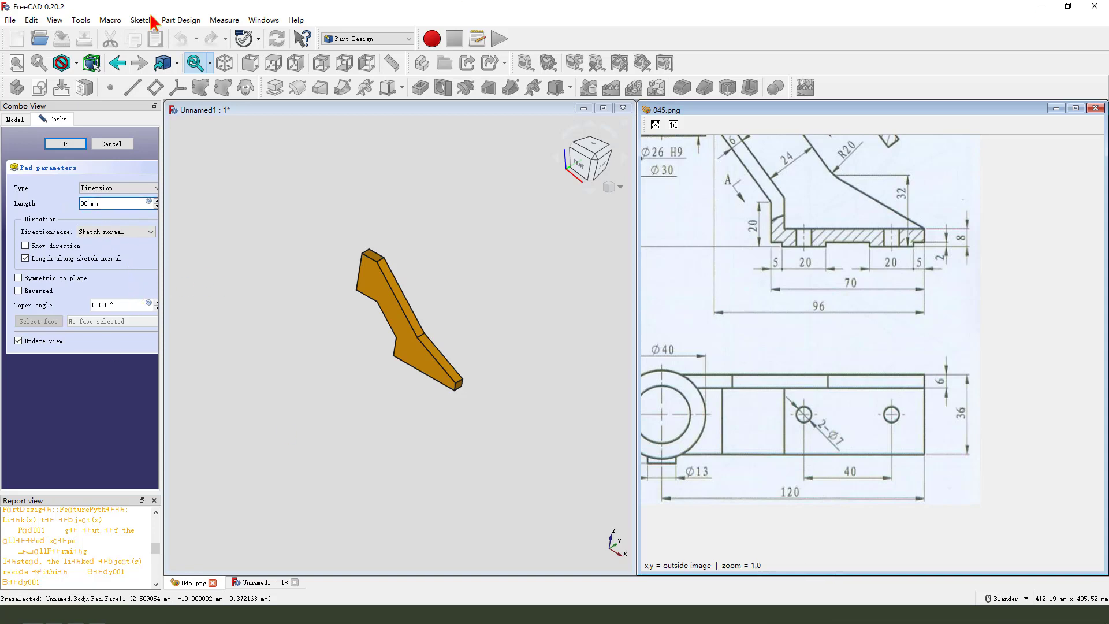
click(19, 278)
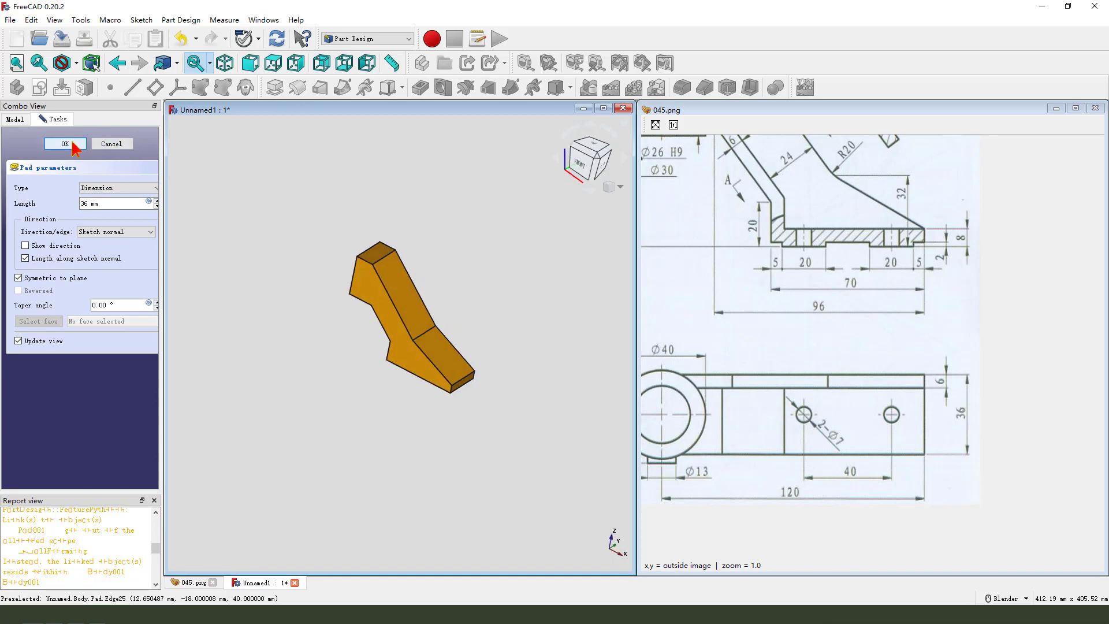
click(63, 144)
Select the bracket's top face as the face to remove for the shell
middle_drag(786, 306, 861, 386)
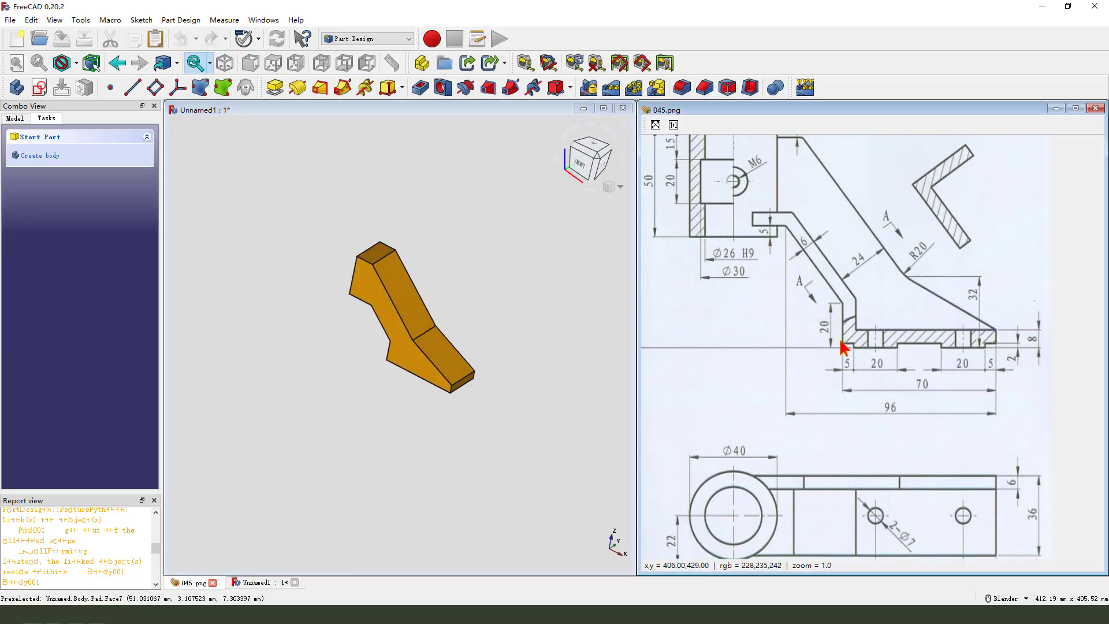
scroll(842, 347, down, 1)
scroll(842, 347, up, 1)
scroll(842, 347, down, 1)
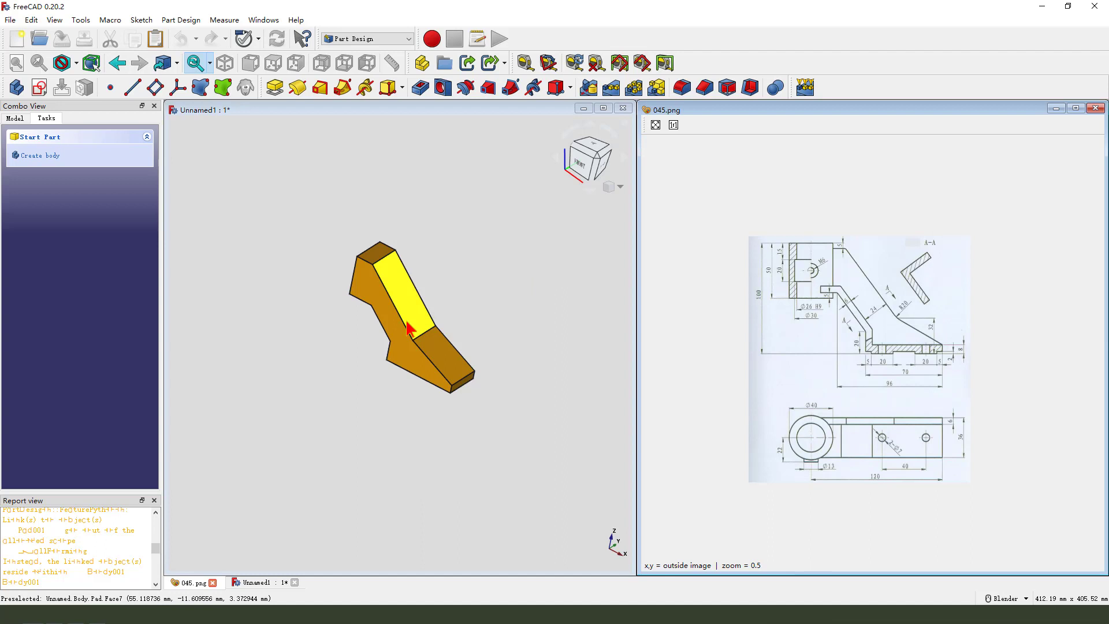
mouse_move(409, 325)
middle_down()
mouse_move(475, 329)
mouse_move(436, 352)
mouse_move(442, 326)
middle_up()
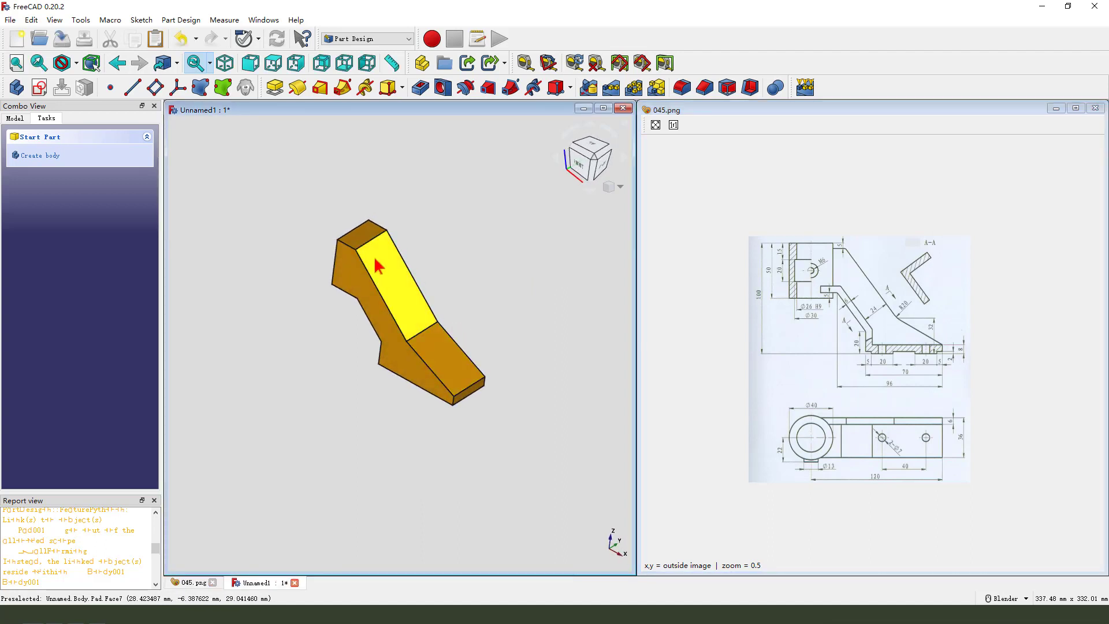
click(361, 234)
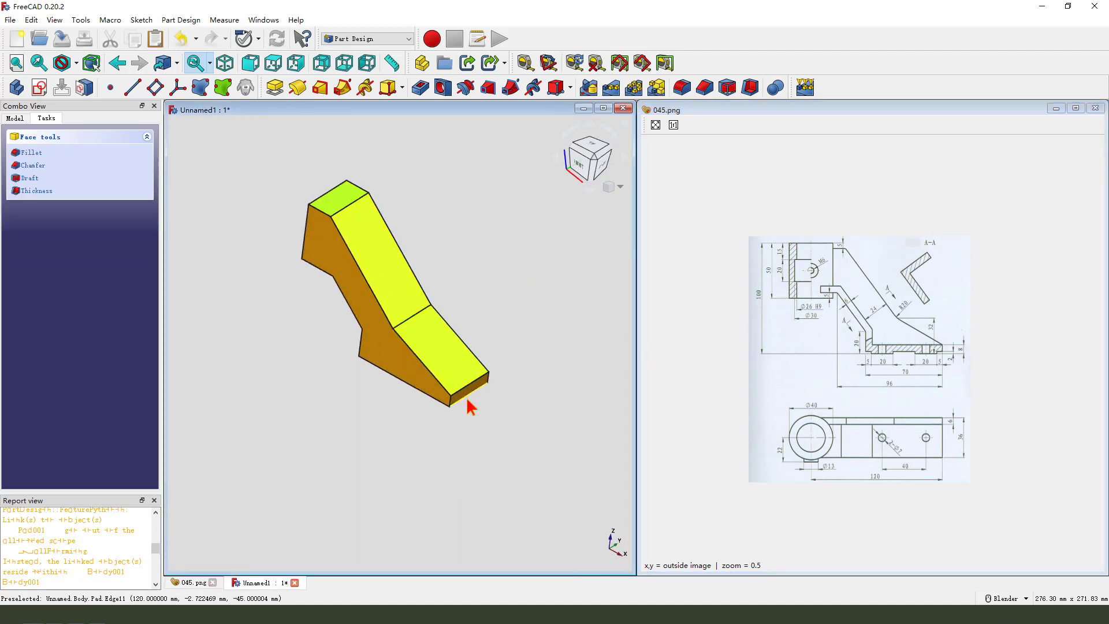
scroll(465, 397, up, 2)
scroll(460, 396, down, 2)
mouse_move(460, 396)
middle_down()
mouse_move(364, 280)
mouse_move(468, 317)
mouse_move(349, 217)
mouse_move(458, 307)
mouse_move(378, 258)
mouse_move(445, 254)
middle_up()
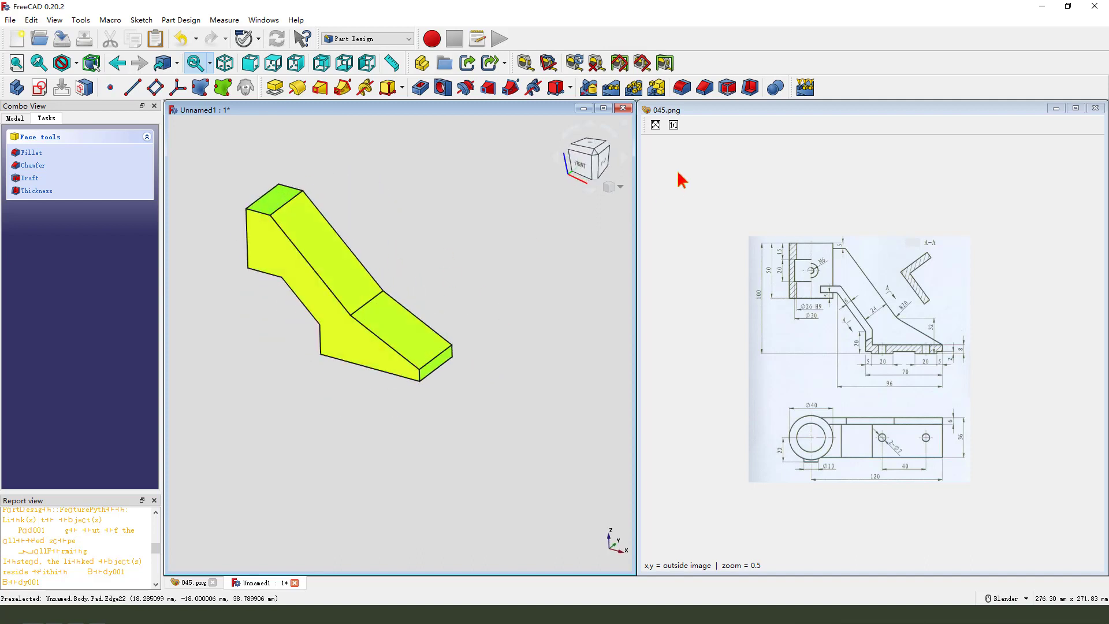
Apply a 6 mm Thickness to the bracket with Make thickness inwards enabled
click(749, 88)
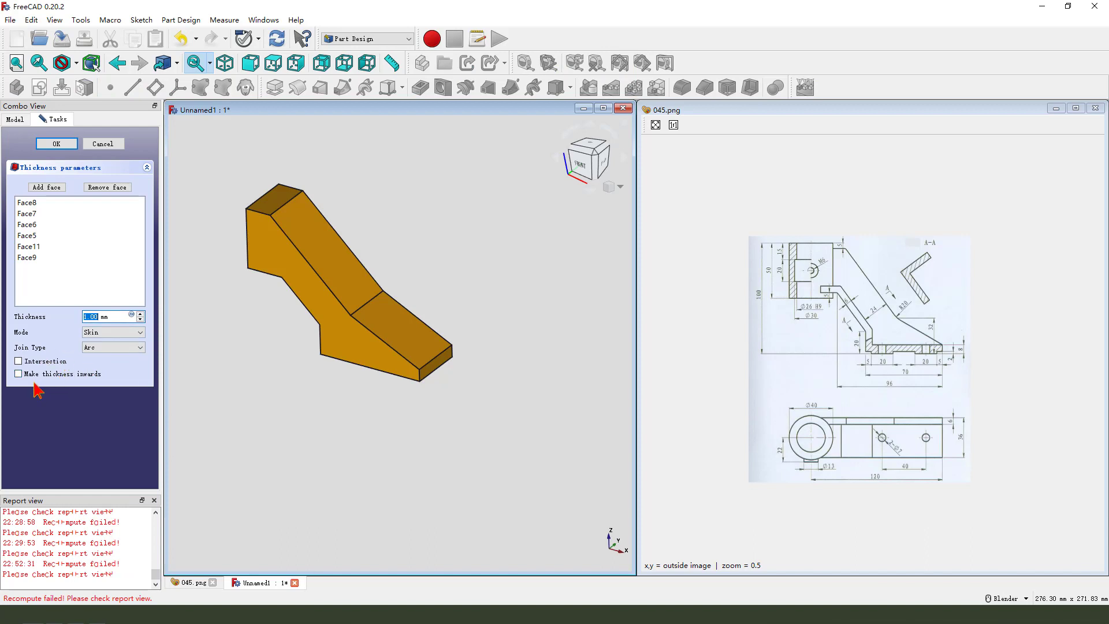
drag(12, 380, 115, 380)
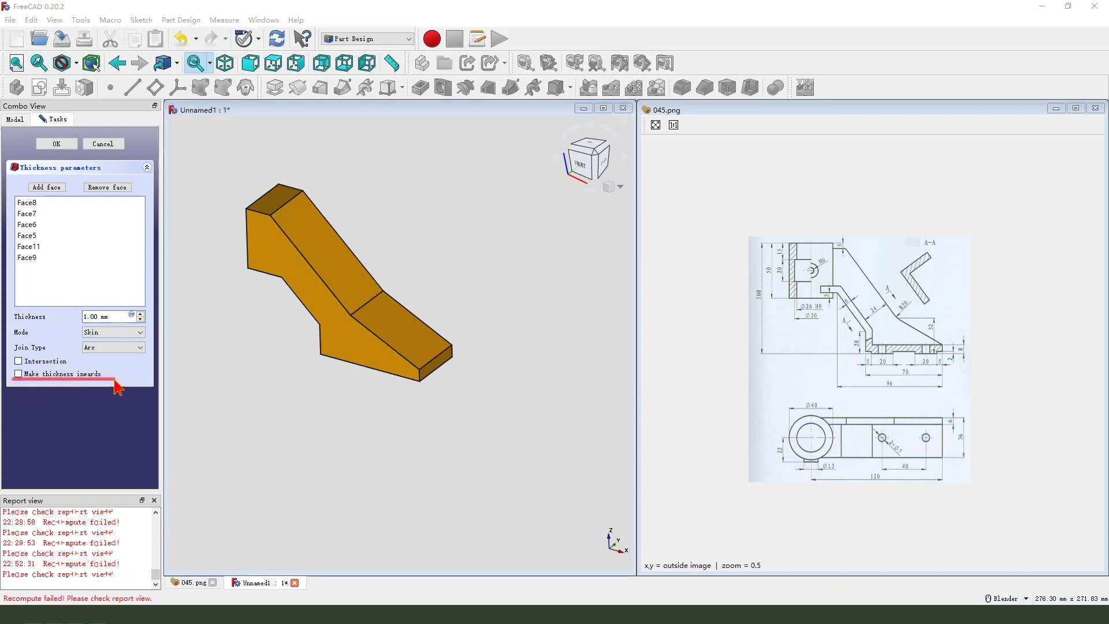
click(18, 373)
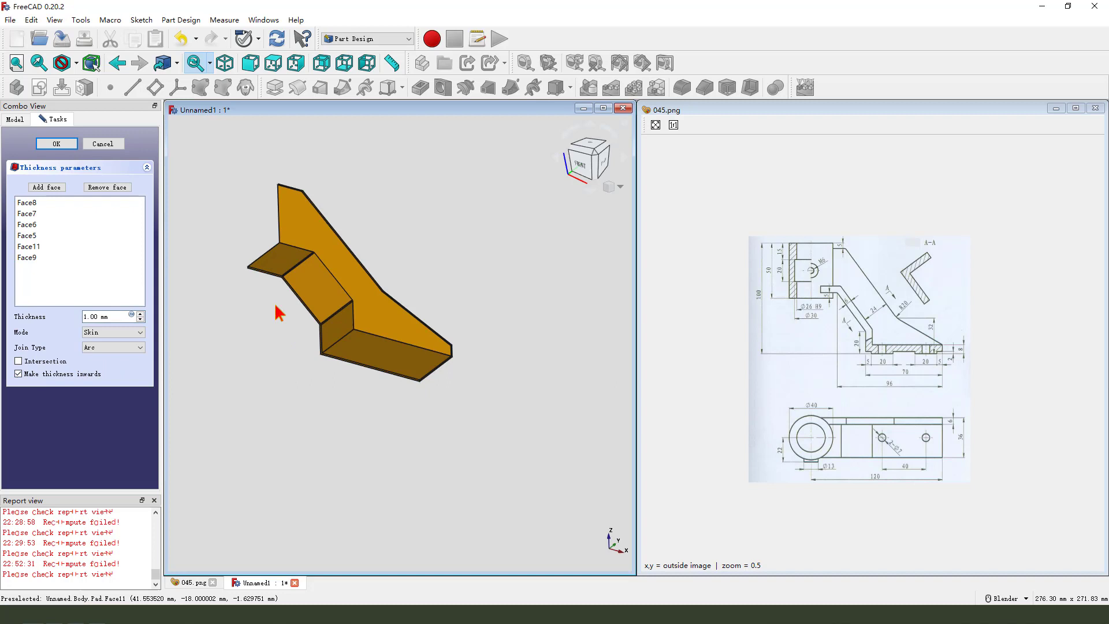
mouse_move(278, 309)
middle_down()
mouse_move(344, 312)
mouse_move(294, 319)
middle_up()
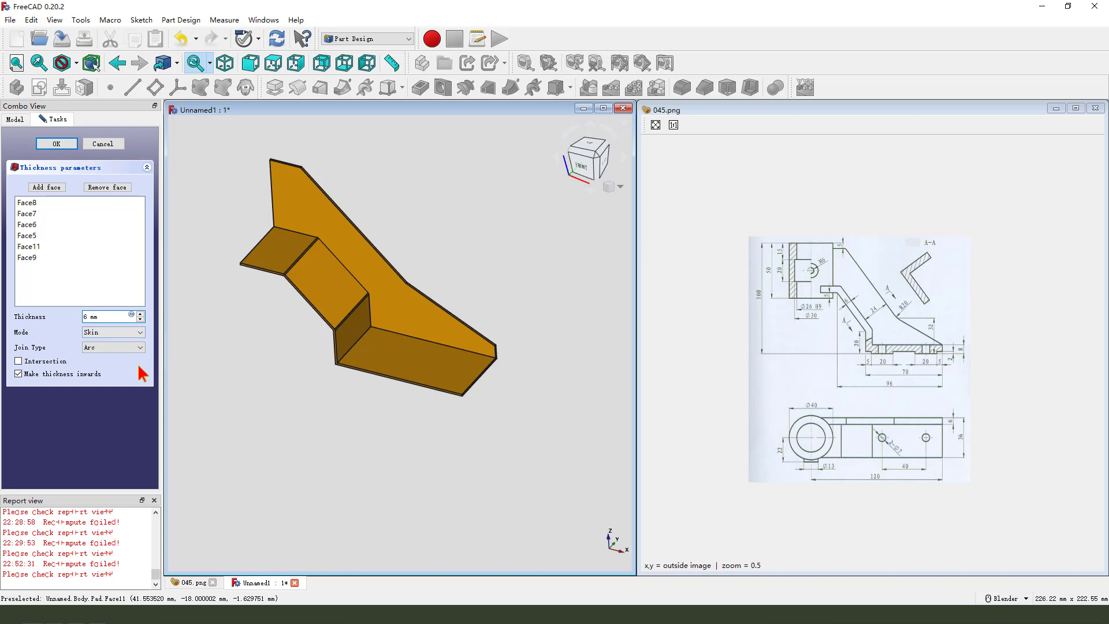
middle_drag(365, 348, 379, 351)
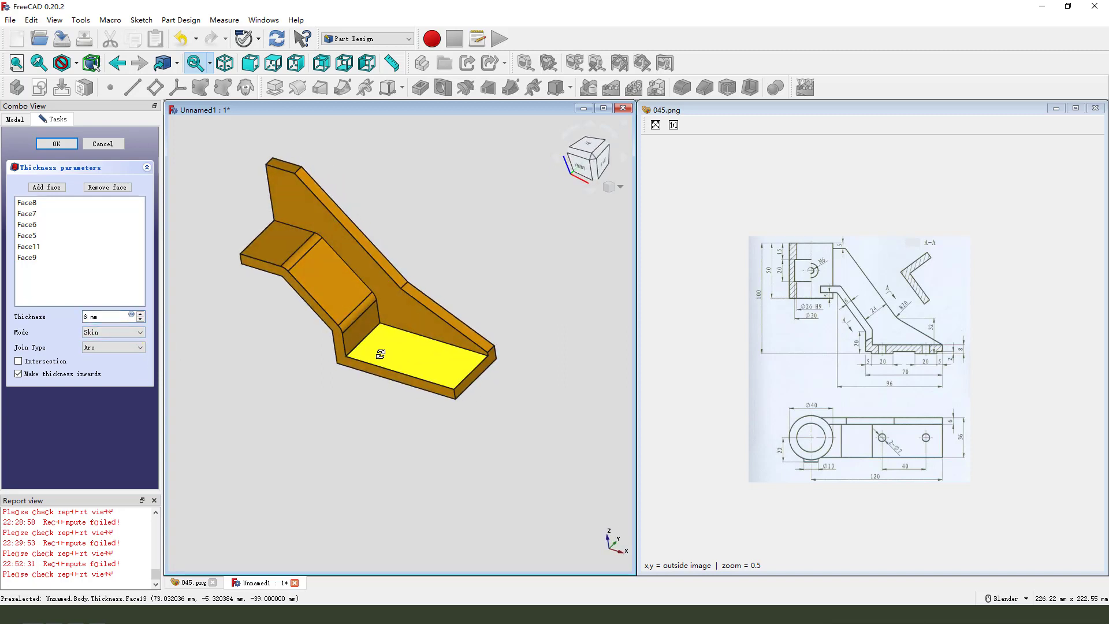
click(56, 144)
mouse_move(517, 278)
middle_down()
mouse_move(451, 293)
mouse_move(466, 290)
mouse_move(508, 340)
middle_up()
Sketch a Ø40 circle centred on the origin of the XY plane
click(803, 329)
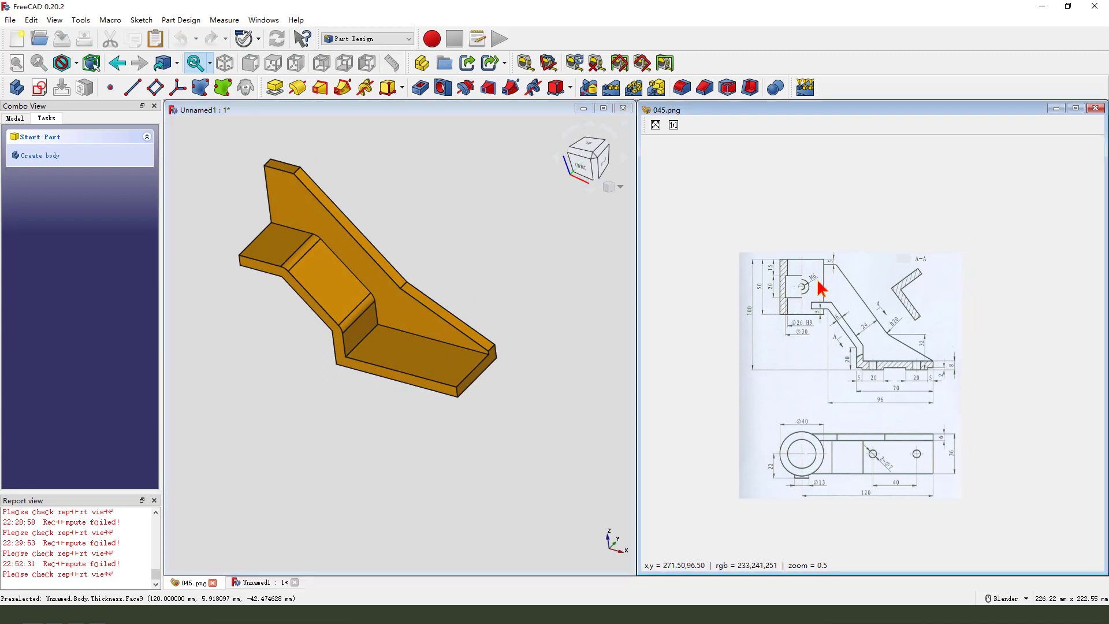
mouse_move(765, 260)
mouse_down()
mouse_move(849, 318)
mouse_move(765, 260)
mouse_up()
drag(763, 192, 785, 232)
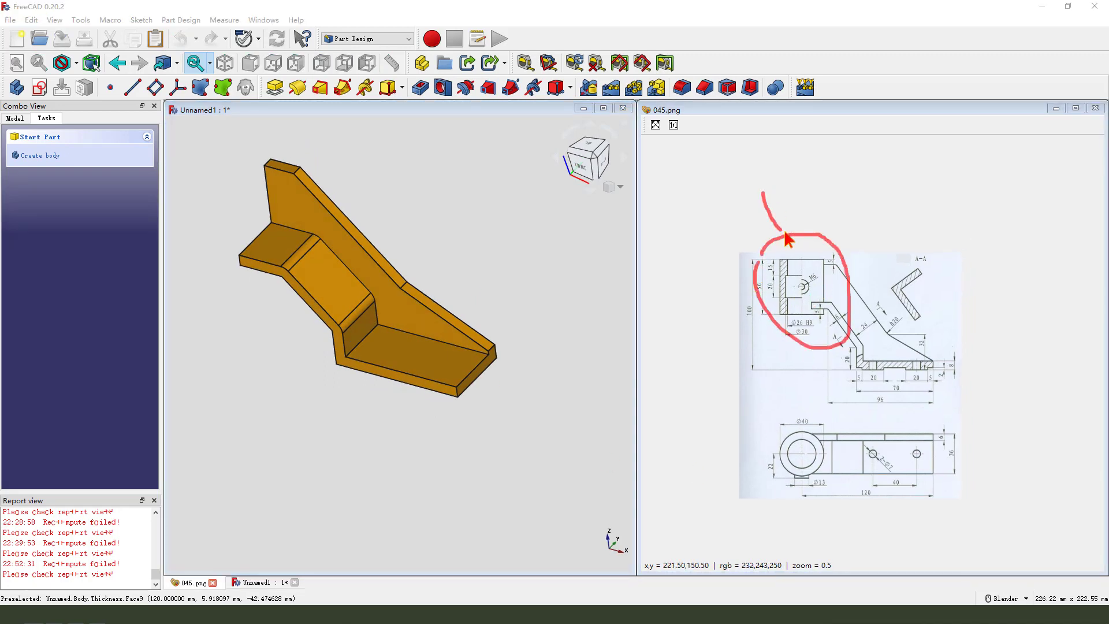
key(Escape)
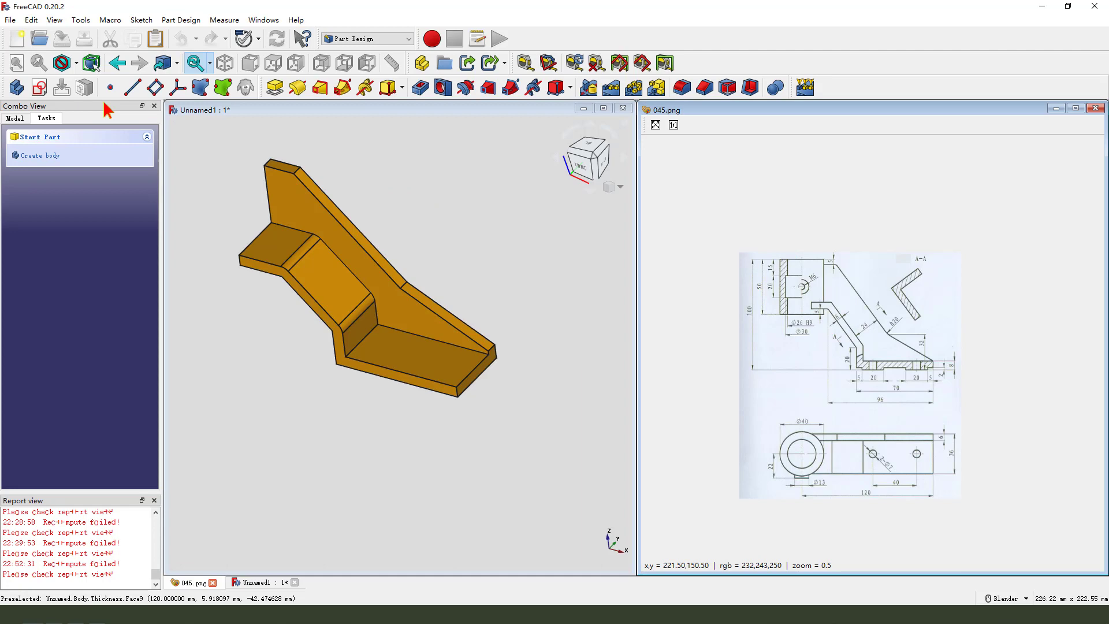
click(39, 87)
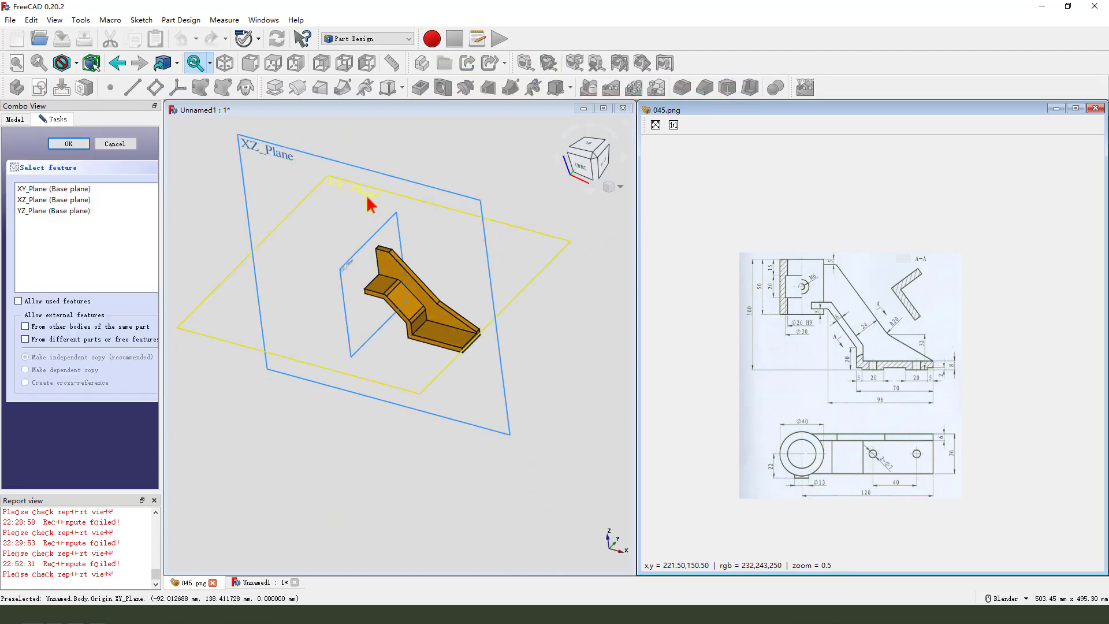
click(361, 199)
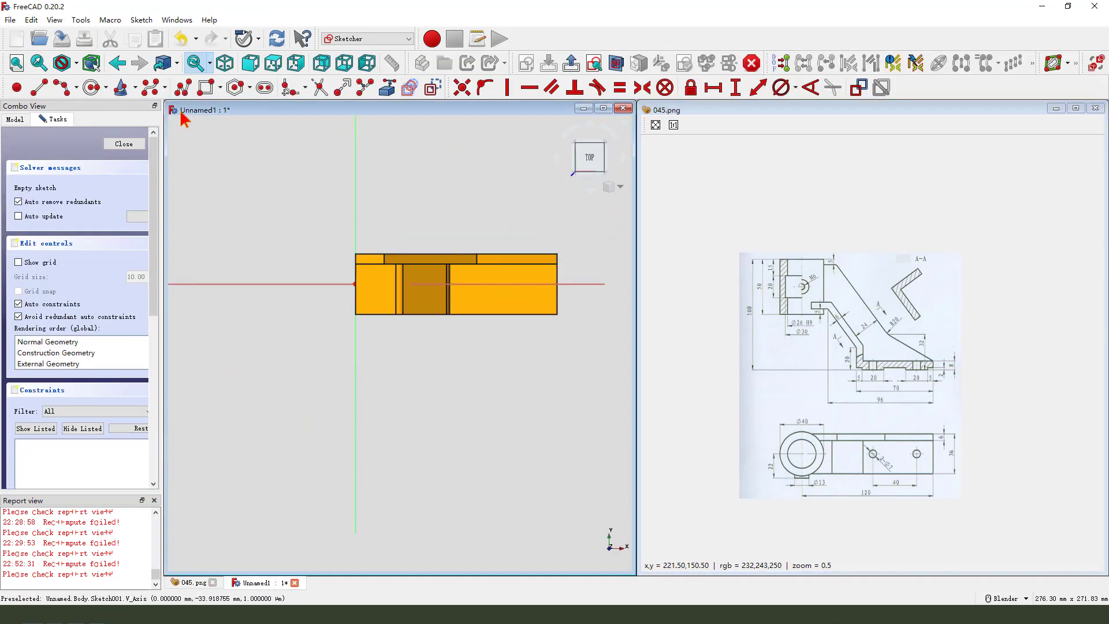
click(355, 283)
click(384, 339)
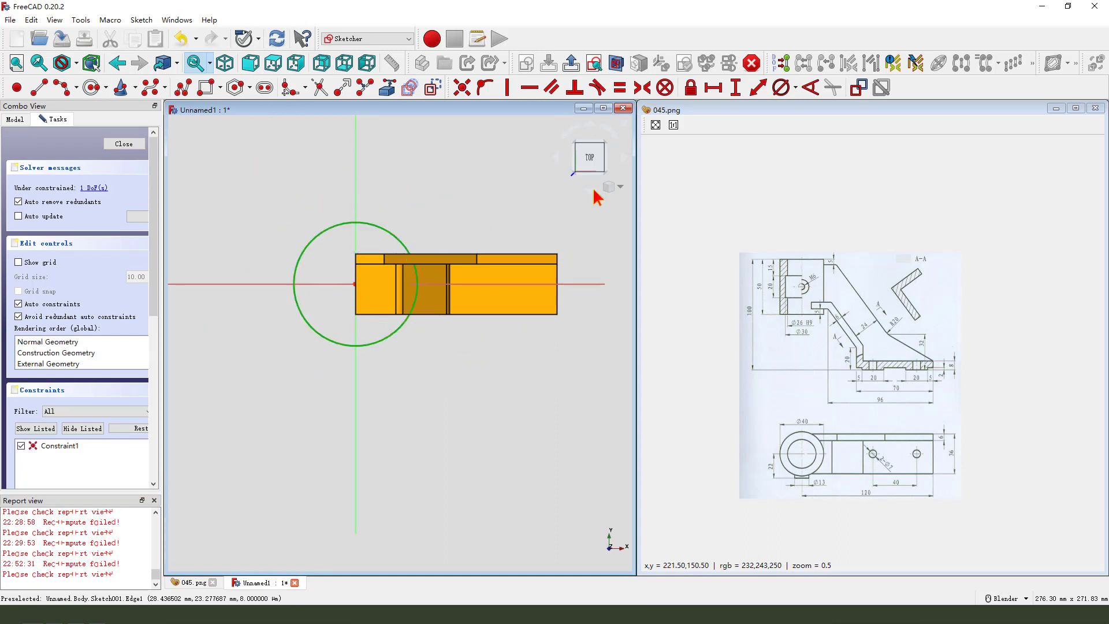
click(780, 87)
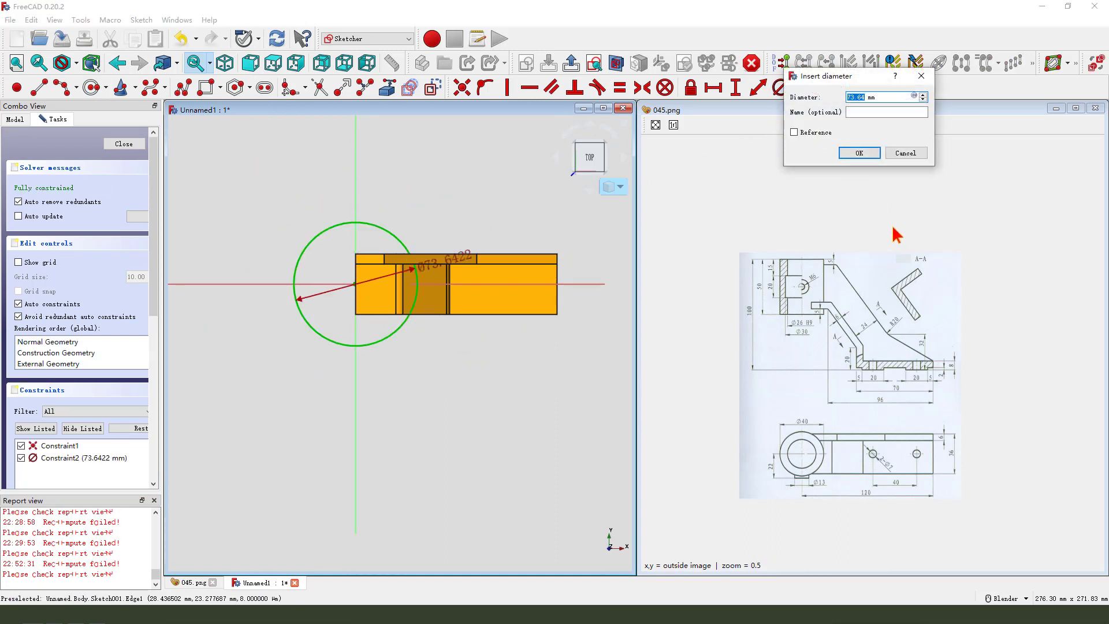
key(Return)
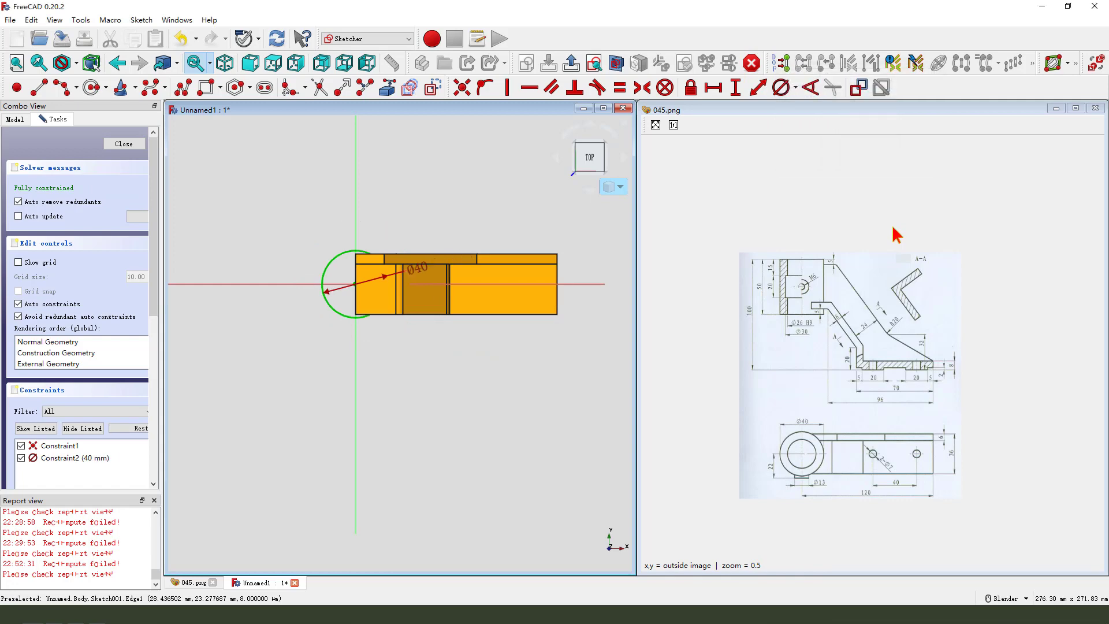
click(571, 62)
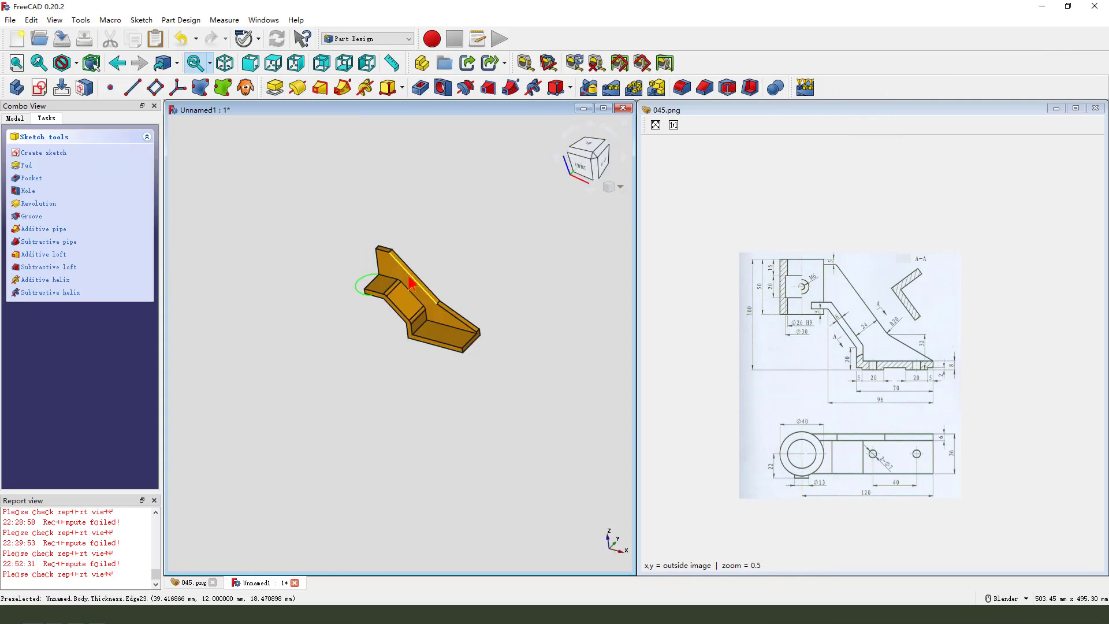
Pad the circle using Two dimensions, 45 mm one way and 5 mm the other
click(275, 88)
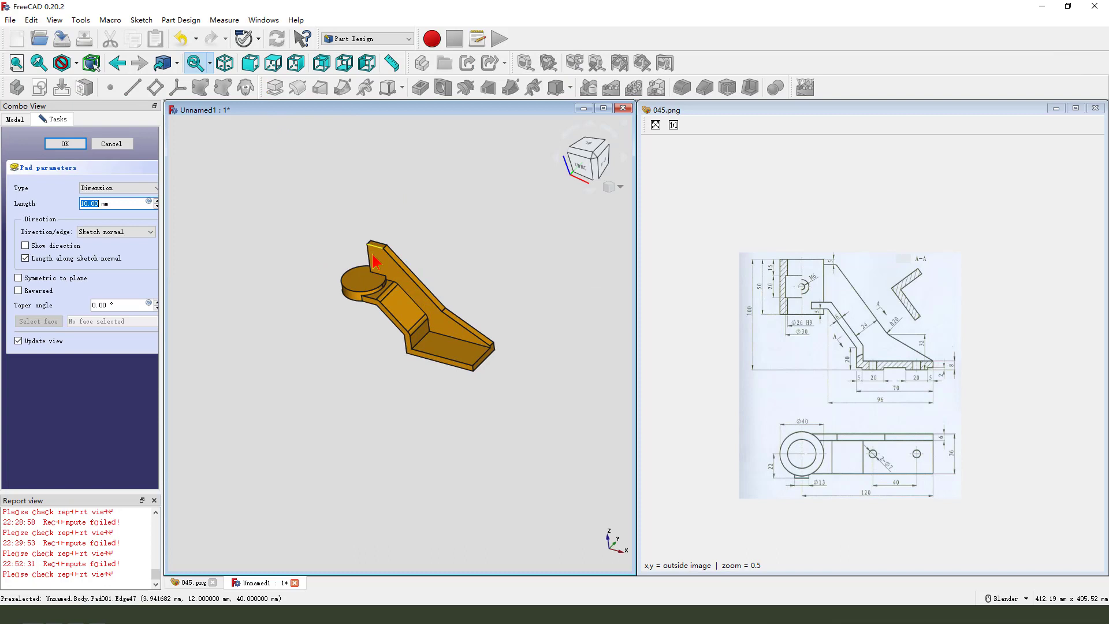
drag(162, 178, 169, 180)
click(150, 190)
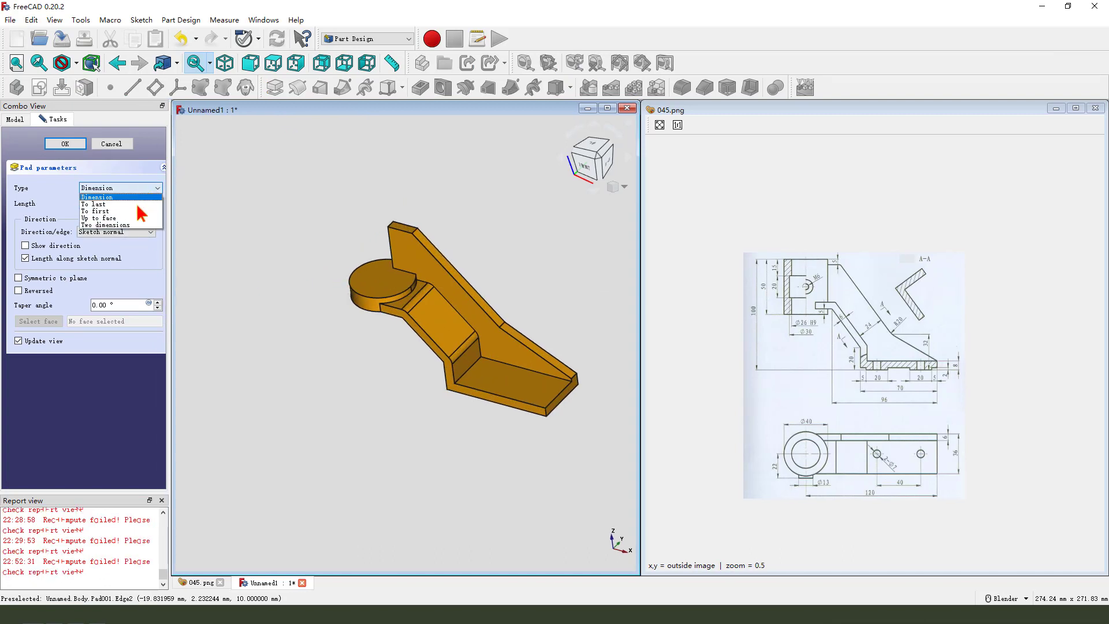
click(115, 226)
click(101, 206)
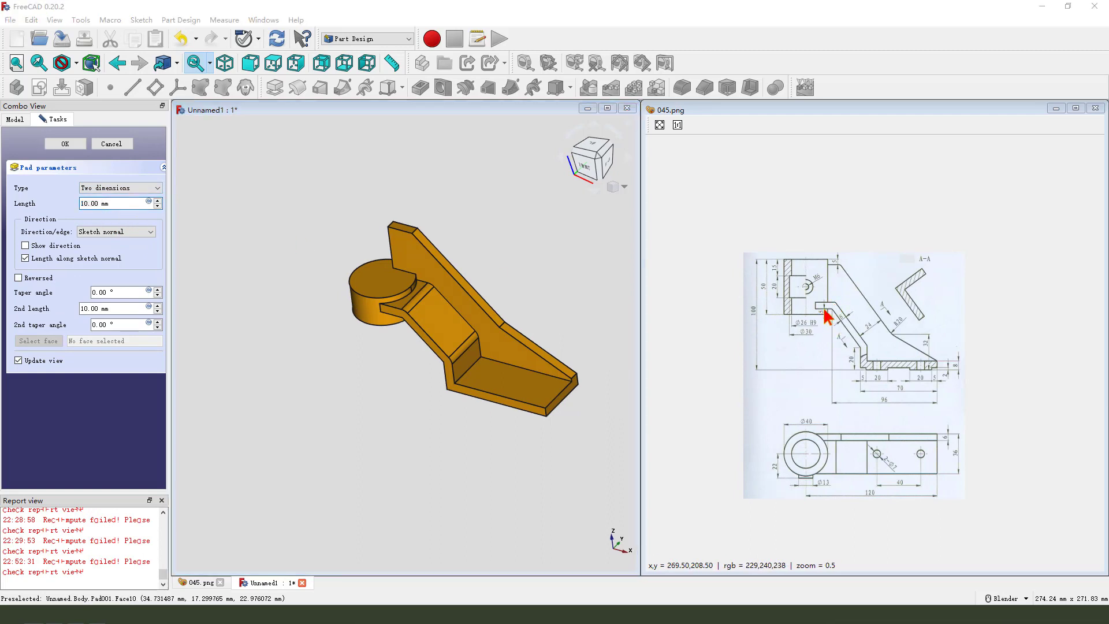
mouse_move(826, 307)
mouse_down()
mouse_move(760, 308)
mouse_move(766, 296)
mouse_up()
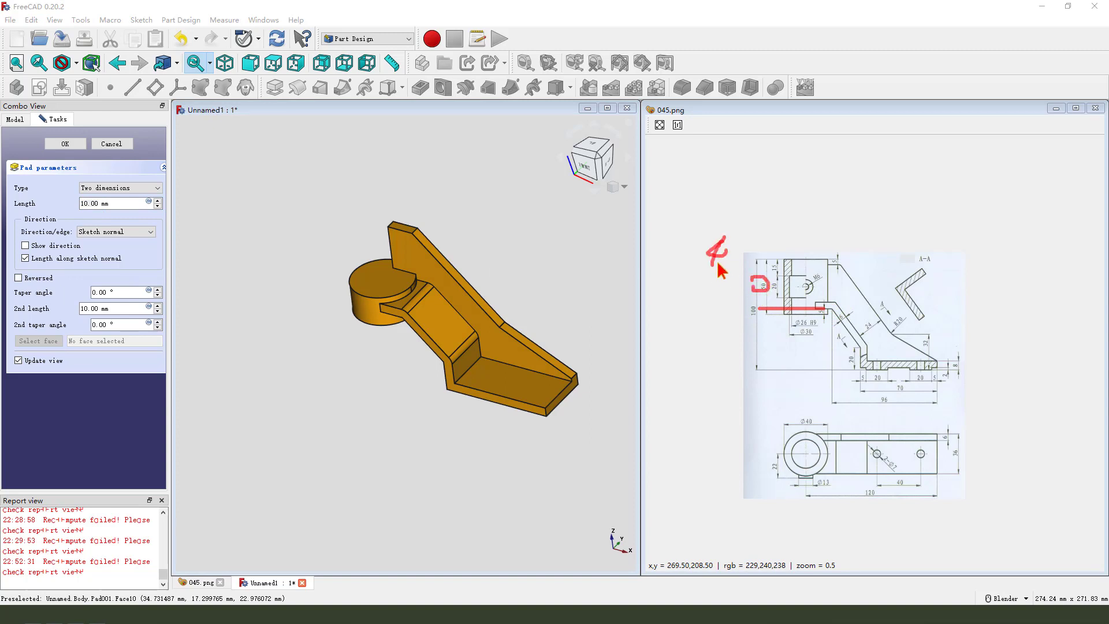
mouse_move(718, 265)
mouse_down()
mouse_move(746, 236)
mouse_move(779, 241)
mouse_up()
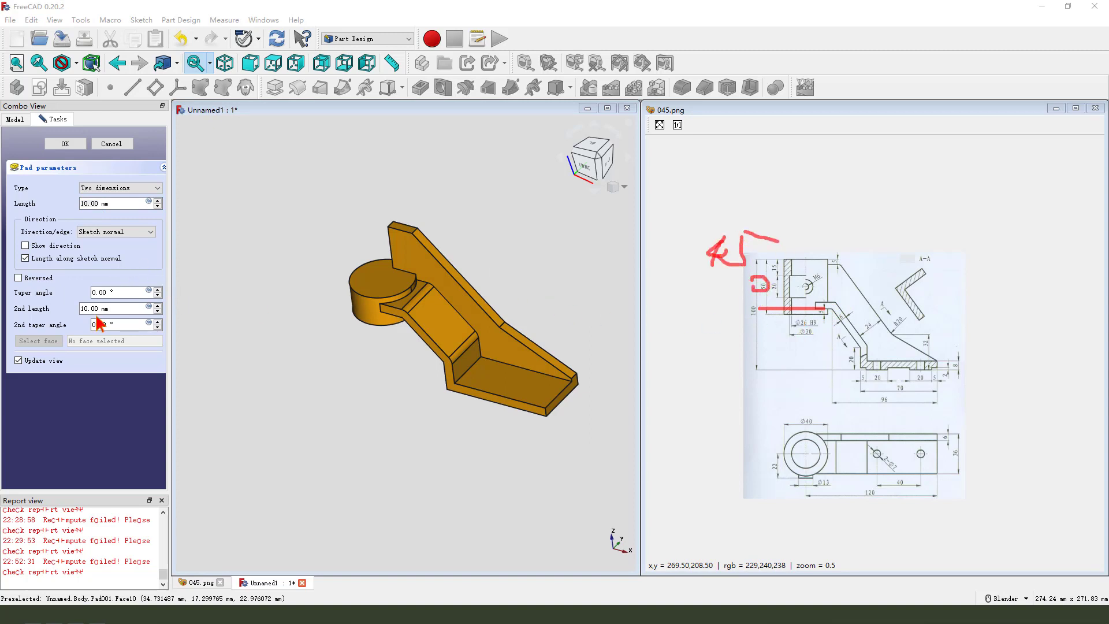
text(45)
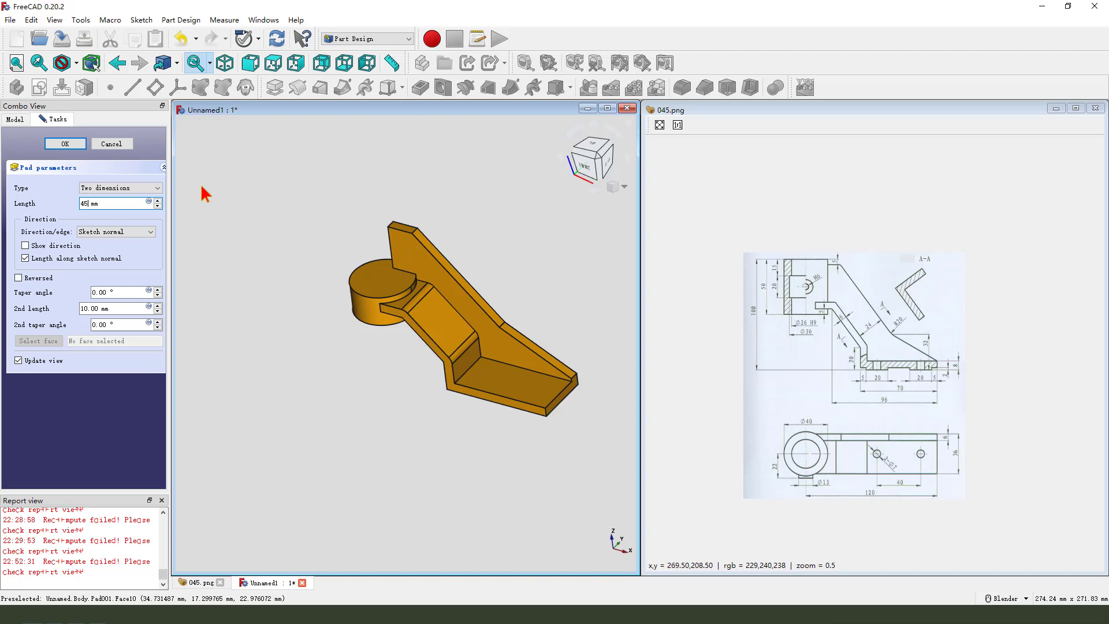
click(104, 310)
text(5)
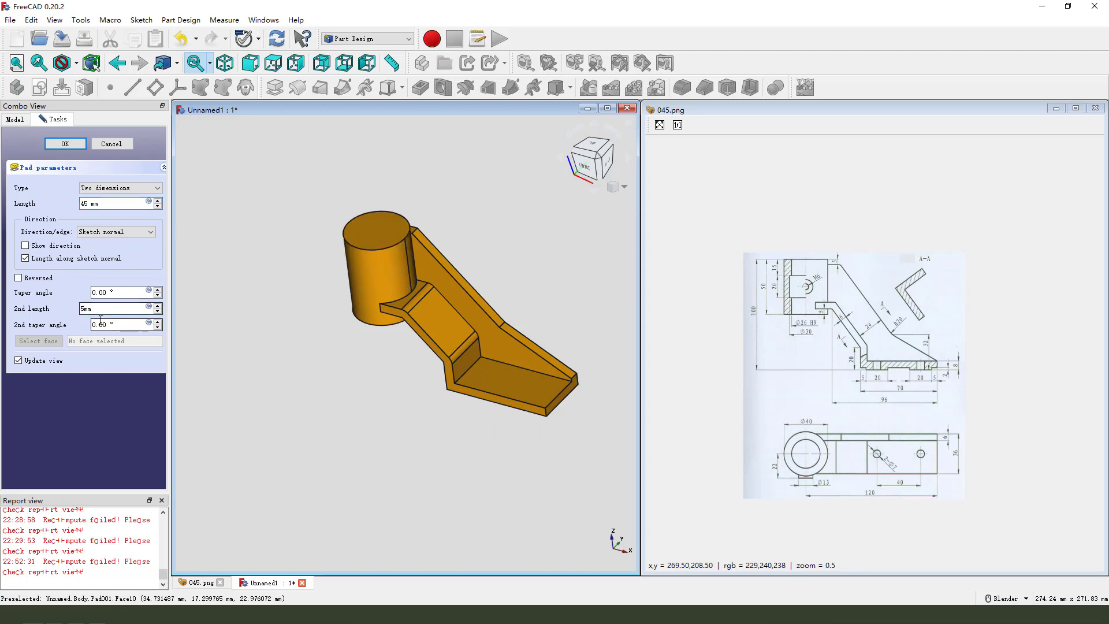
mouse_move(456, 371)
middle_down()
mouse_move(549, 275)
mouse_move(422, 330)
mouse_move(439, 266)
middle_up()
click(65, 143)
mouse_move(284, 211)
middle_down()
mouse_move(436, 283)
mouse_move(484, 205)
mouse_move(488, 218)
mouse_move(466, 227)
middle_up()
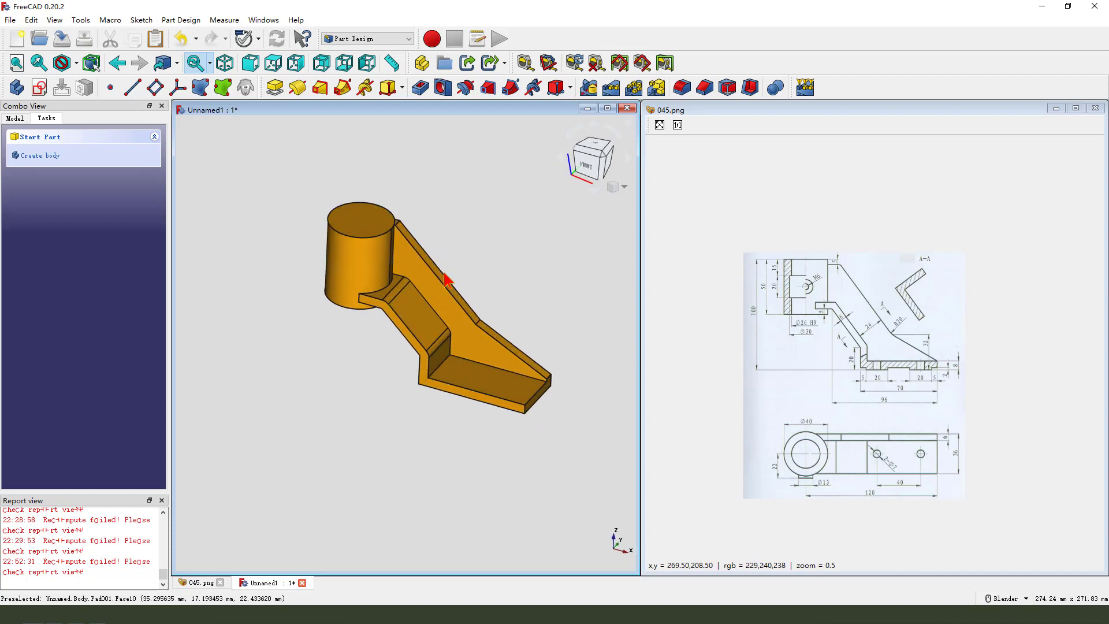
Open the first pad's base profile sketch for editing from the model tree
middle_drag(444, 281, 463, 254)
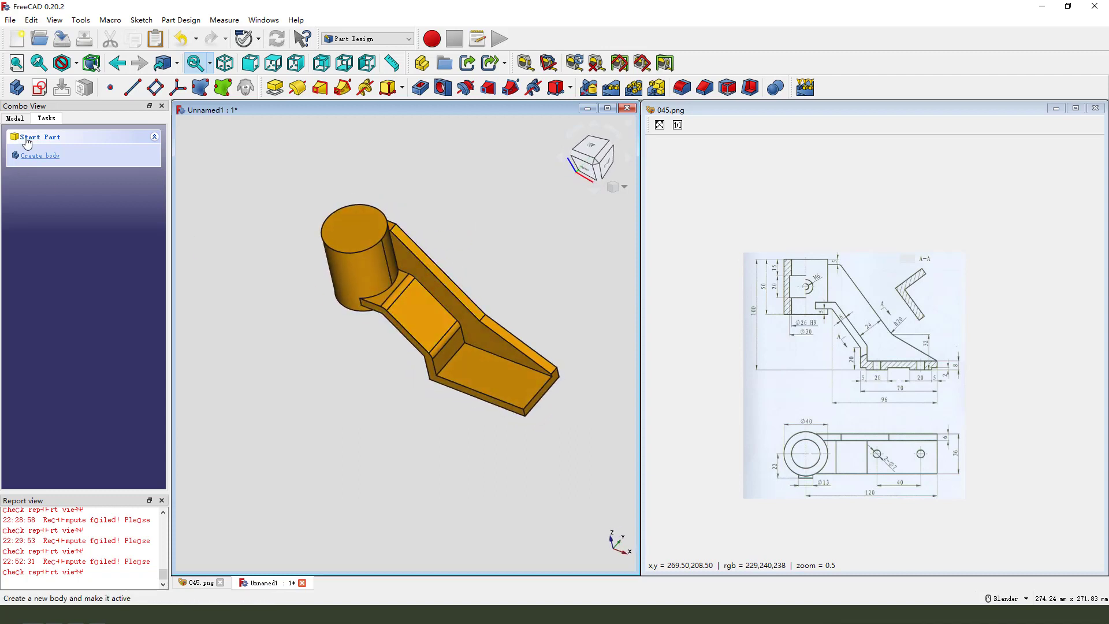
click(16, 118)
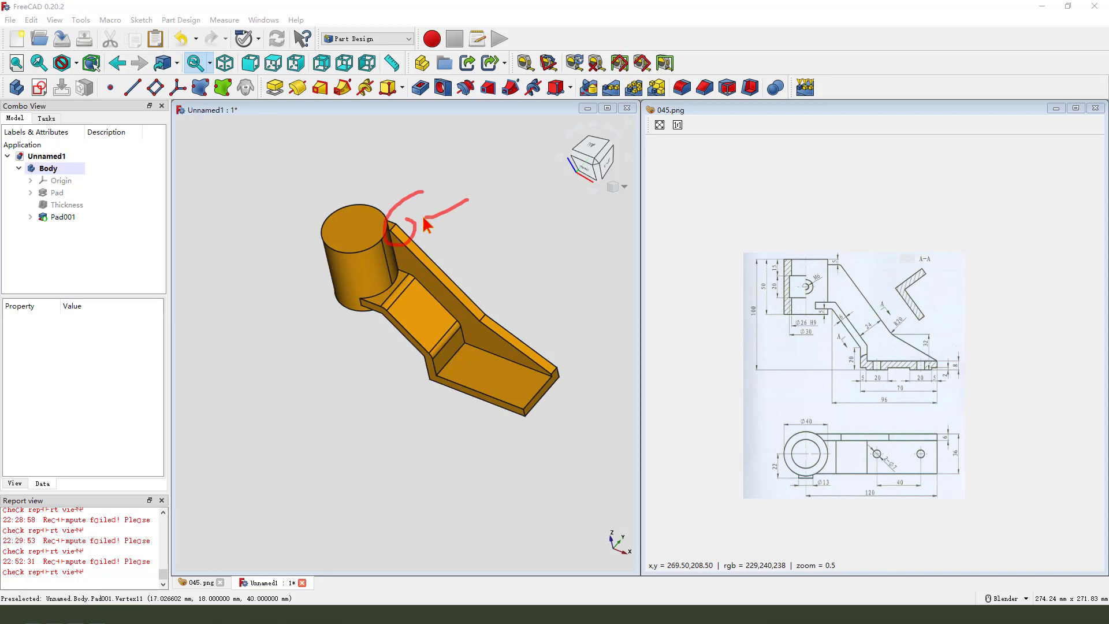
click(30, 193)
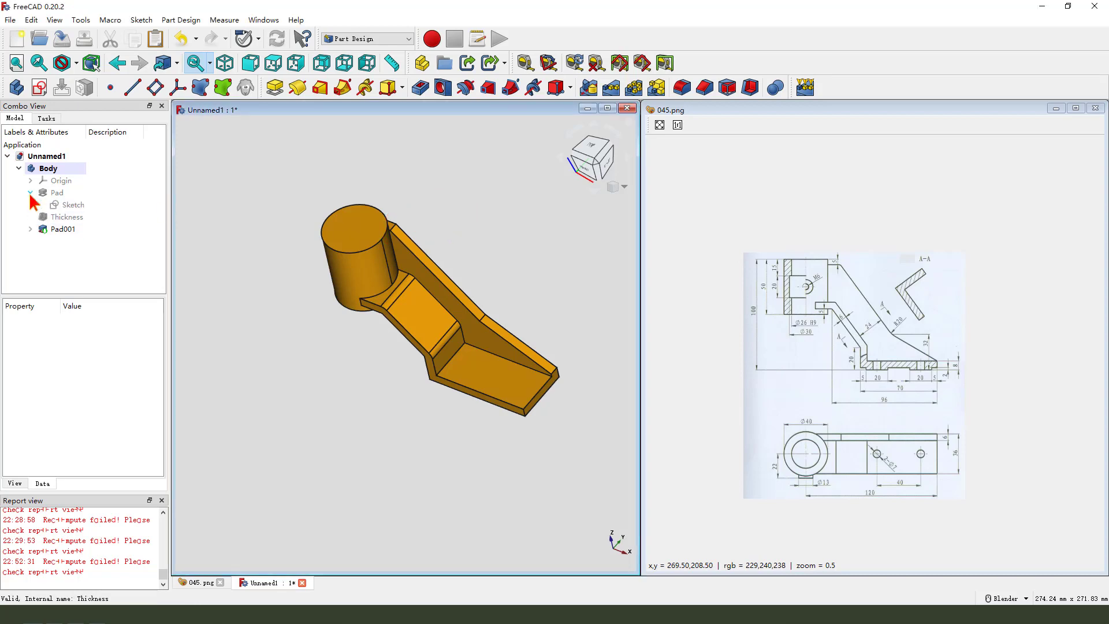
click(73, 205)
double_click(73, 206)
scroll(346, 300, up, 1)
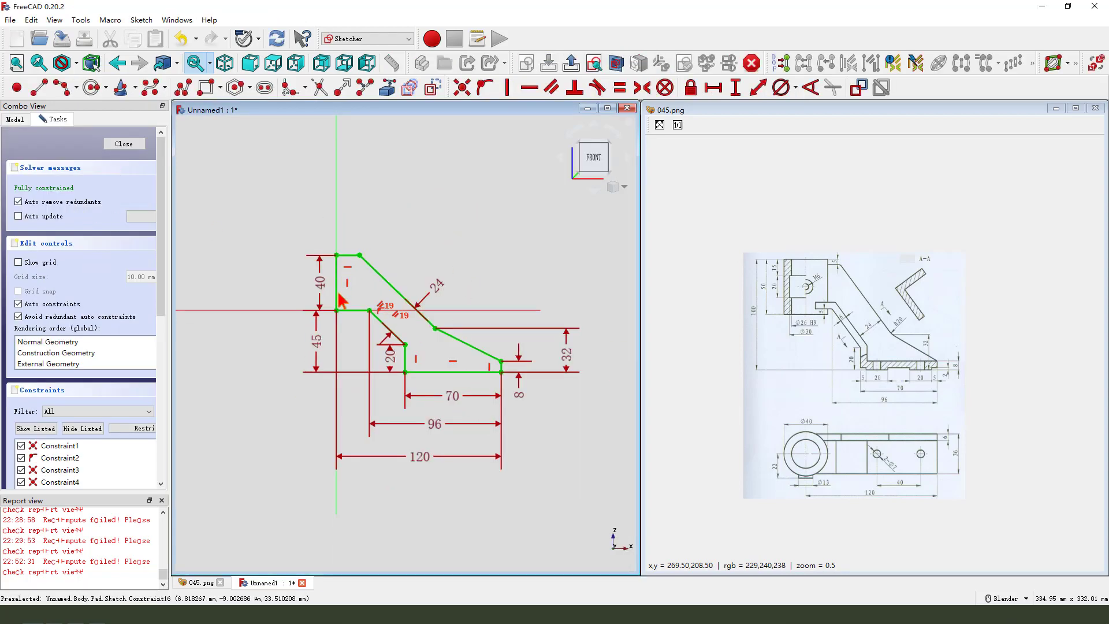
scroll(320, 285, up, 2)
Change the inner corner's height dimension from 45 to 55 mm
drag(315, 276, 305, 276)
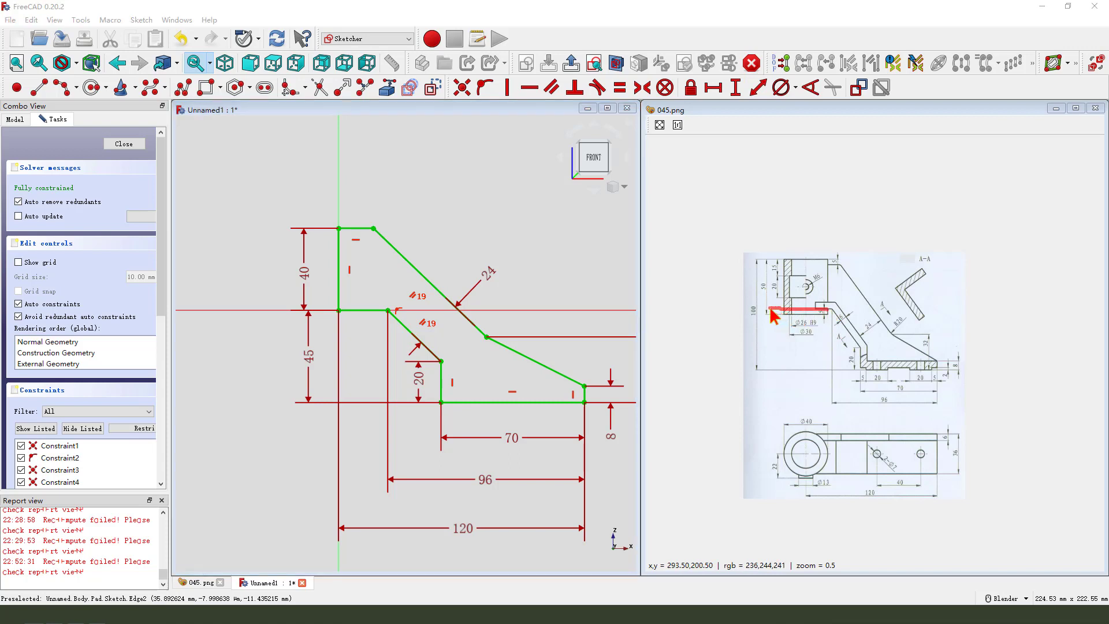
drag(783, 266, 837, 266)
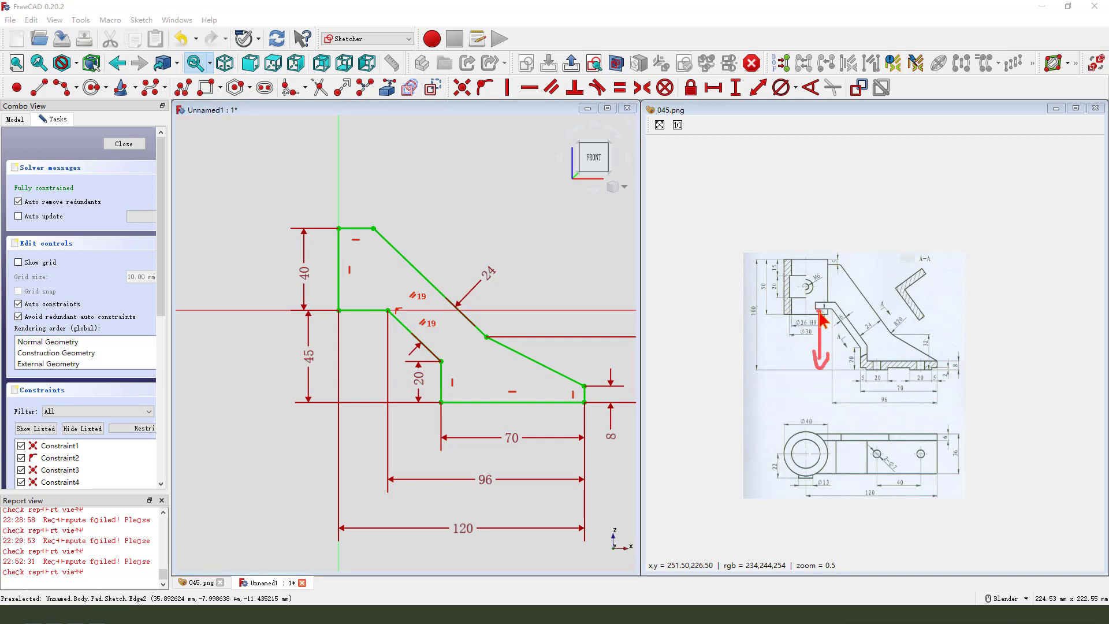
drag(750, 315, 845, 316)
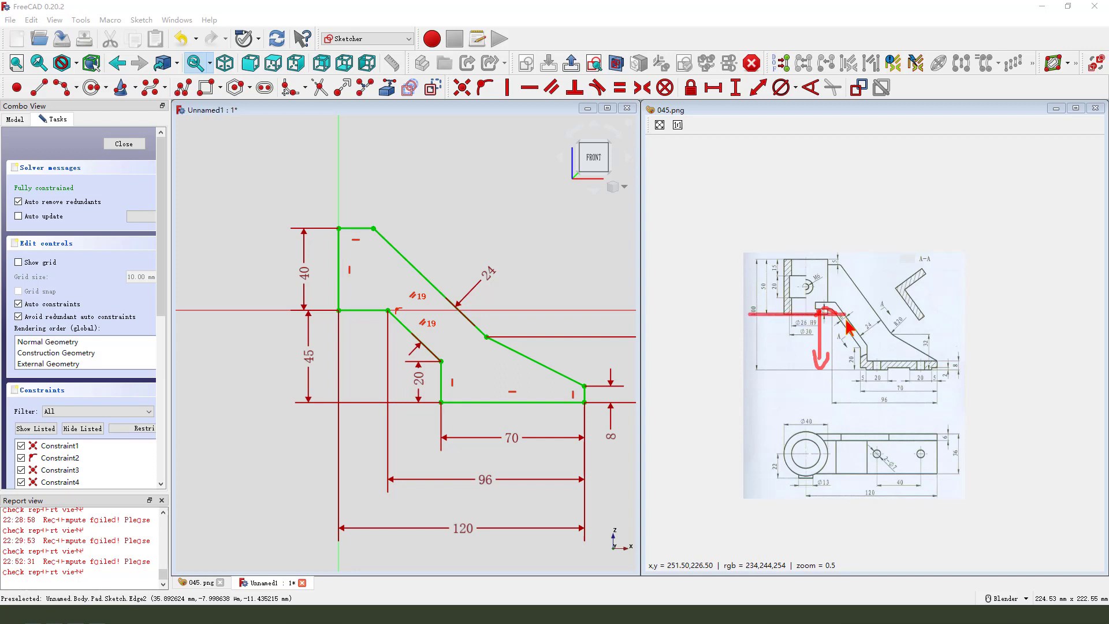
double_click(309, 370)
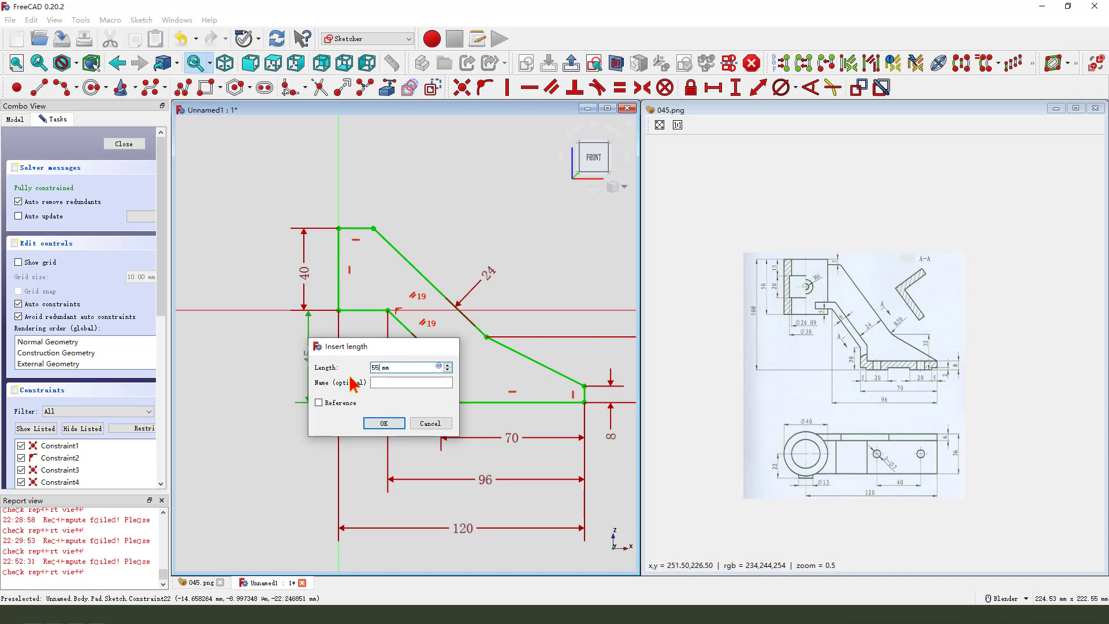
key(Return)
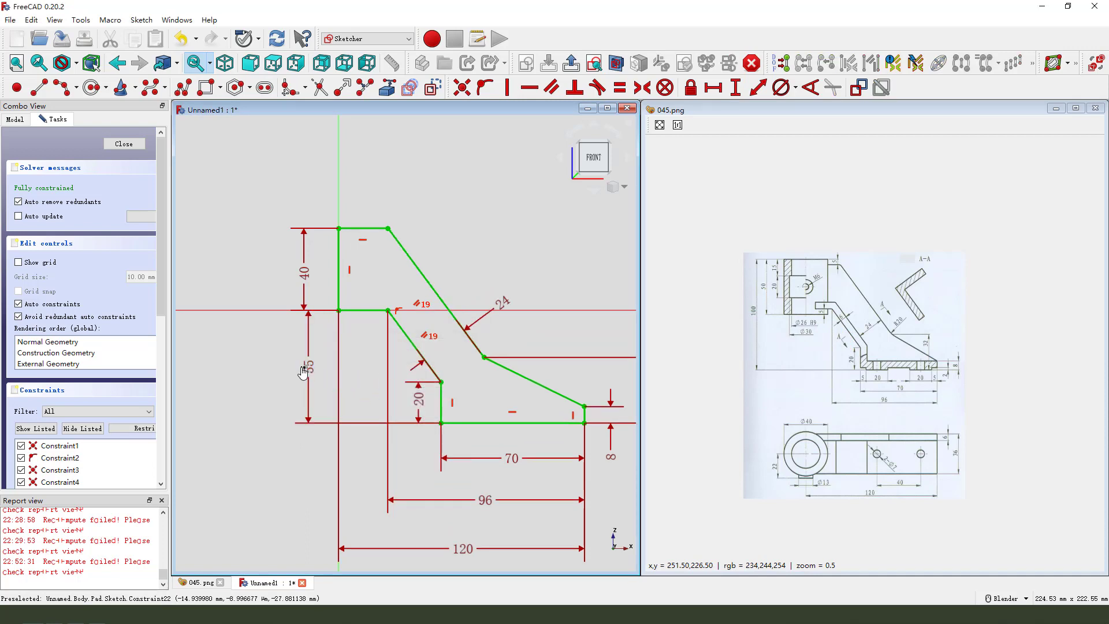
Review the constrained profile against the drawing and leave the sketch
drag(277, 354, 274, 375)
drag(212, 403, 257, 387)
drag(241, 380, 263, 391)
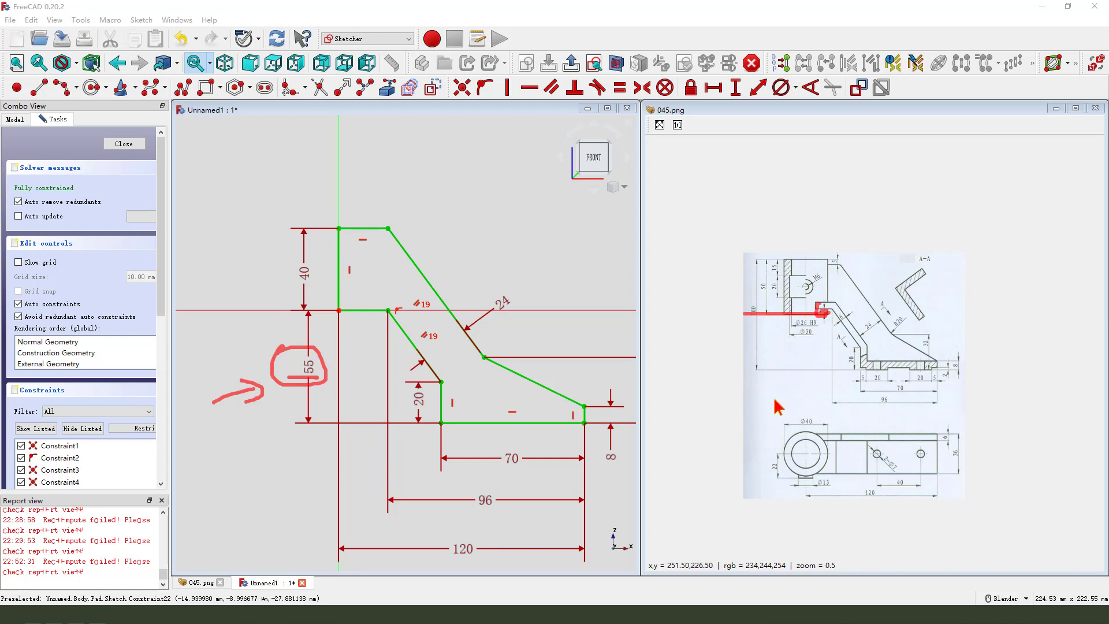
scroll(798, 316, up, 3)
scroll(858, 328, up, 3)
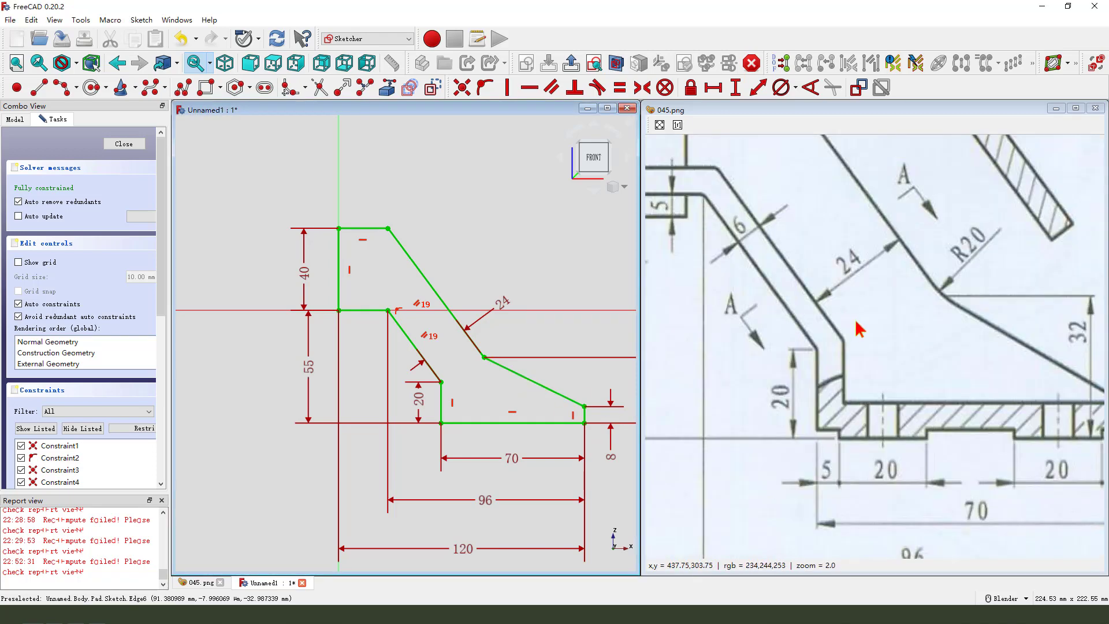
scroll(857, 328, down, 4)
scroll(810, 341, up, 1)
scroll(804, 346, up, 2)
scroll(829, 367, up, 1)
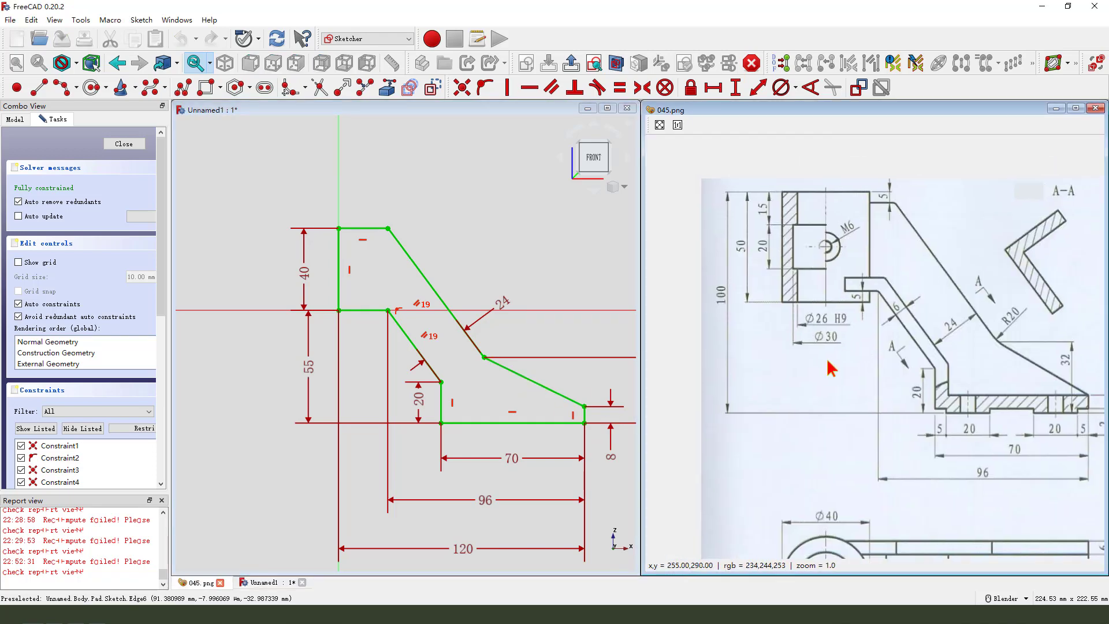
drag(718, 276, 729, 301)
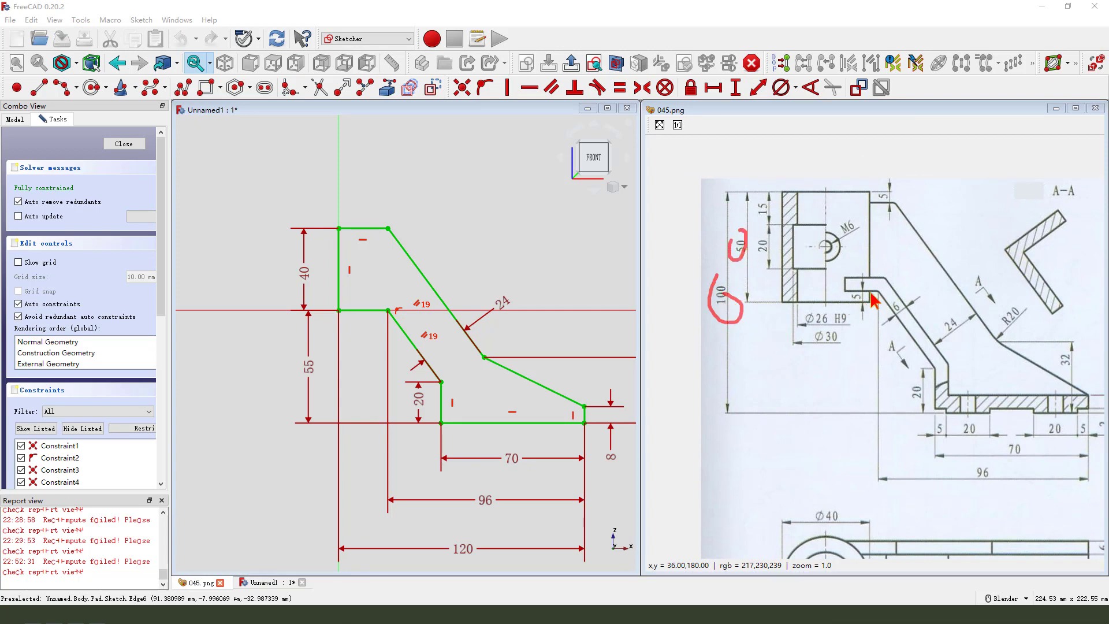
drag(871, 287, 862, 310)
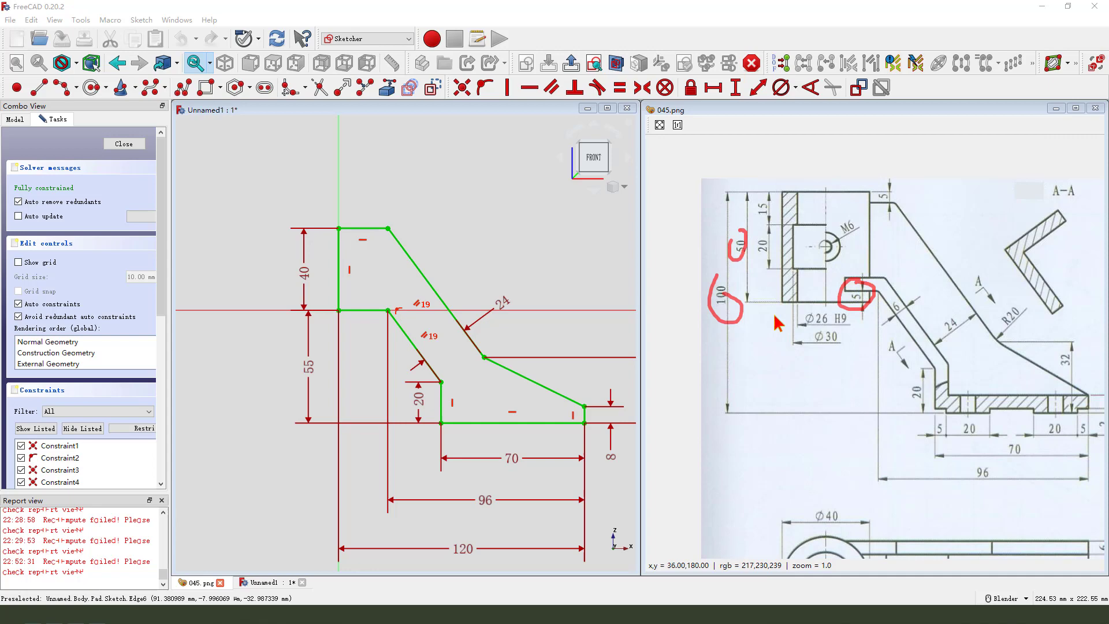
drag(287, 377, 334, 376)
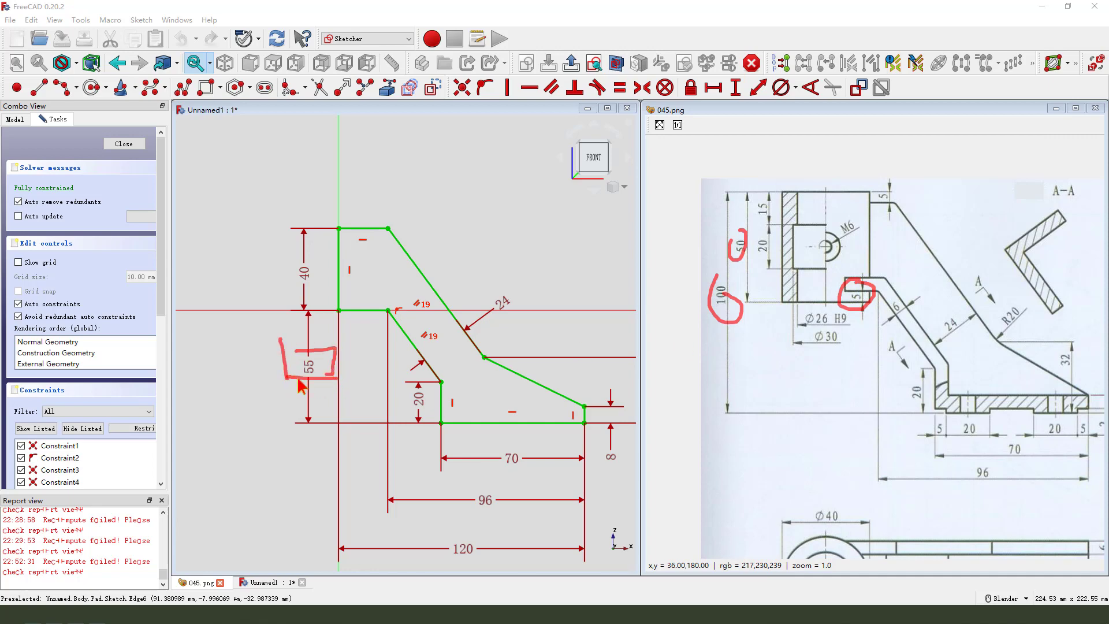
drag(253, 399, 306, 393)
key(Escape)
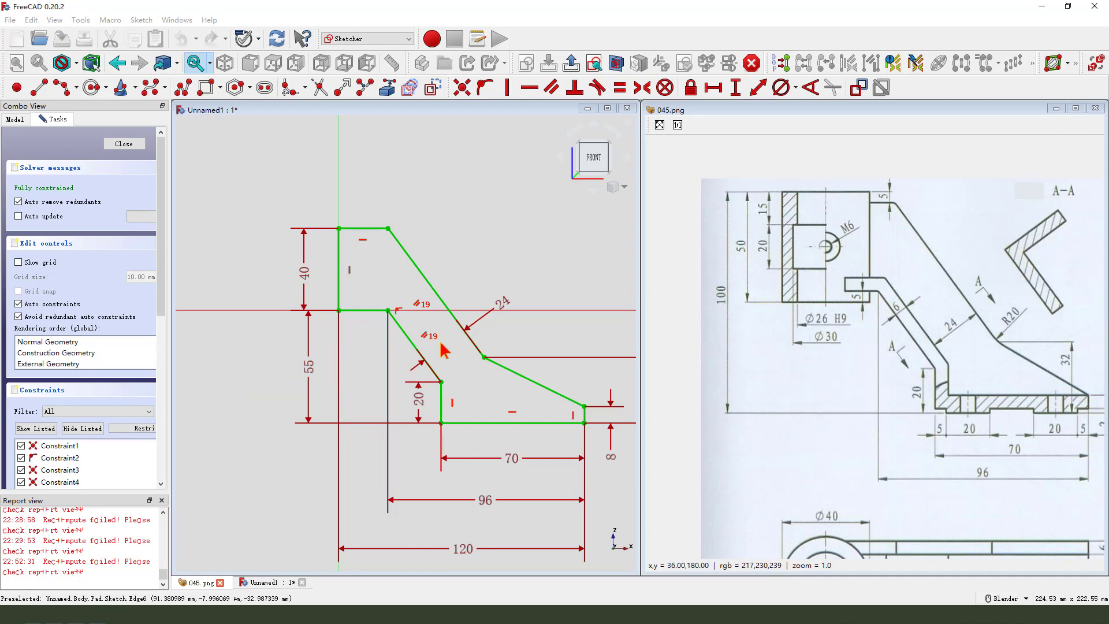
click(572, 63)
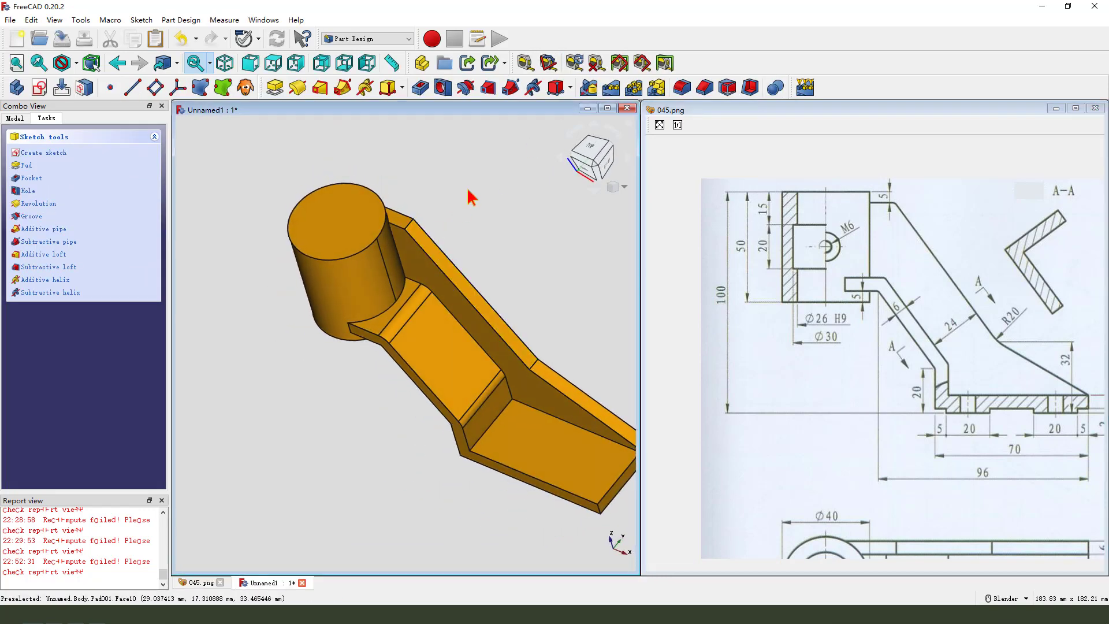
Start an XZ-plane sketch referencing the boss's bottom edge, with Pad001 hidden
mouse_move(470, 185)
mouse_down()
mouse_move(435, 210)
mouse_move(509, 199)
mouse_up()
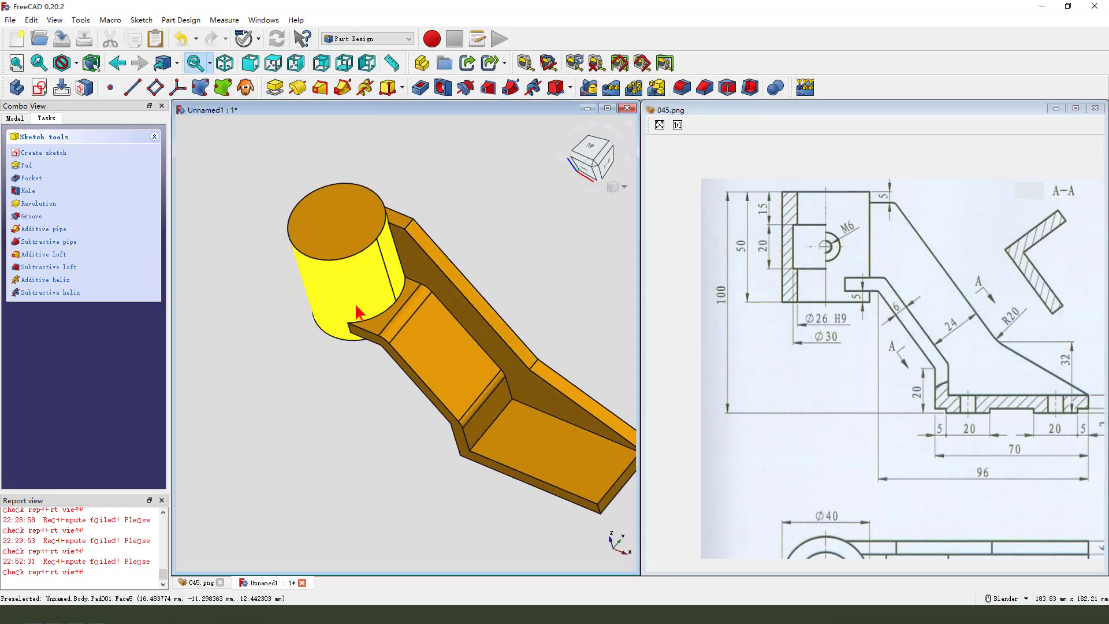
scroll(416, 278, down, 3)
middle_drag(433, 278, 407, 305)
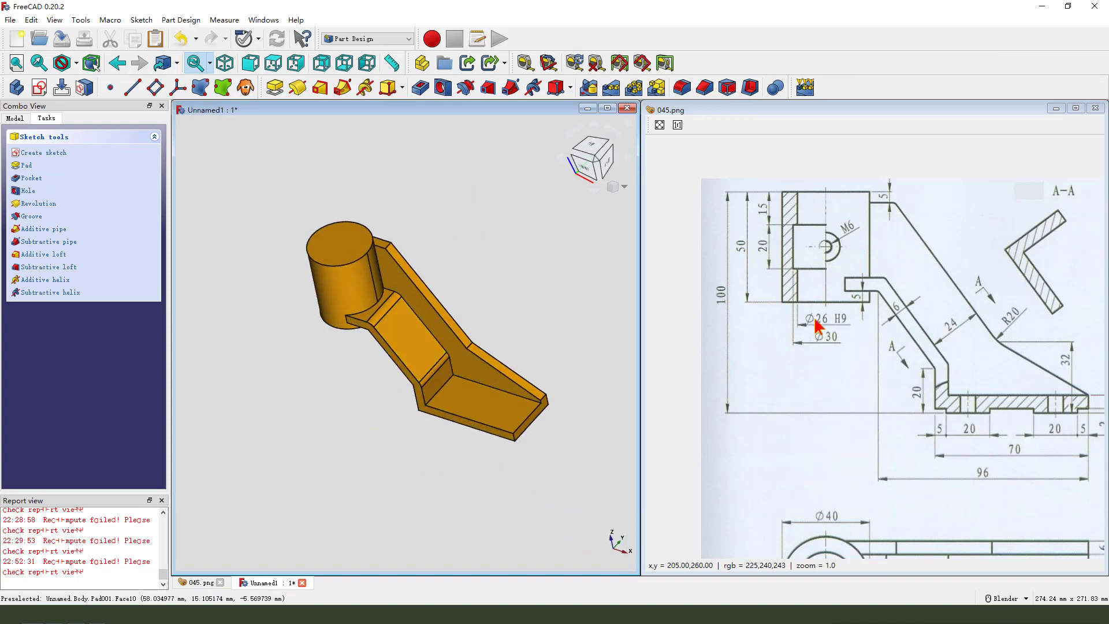
drag(802, 185, 796, 234)
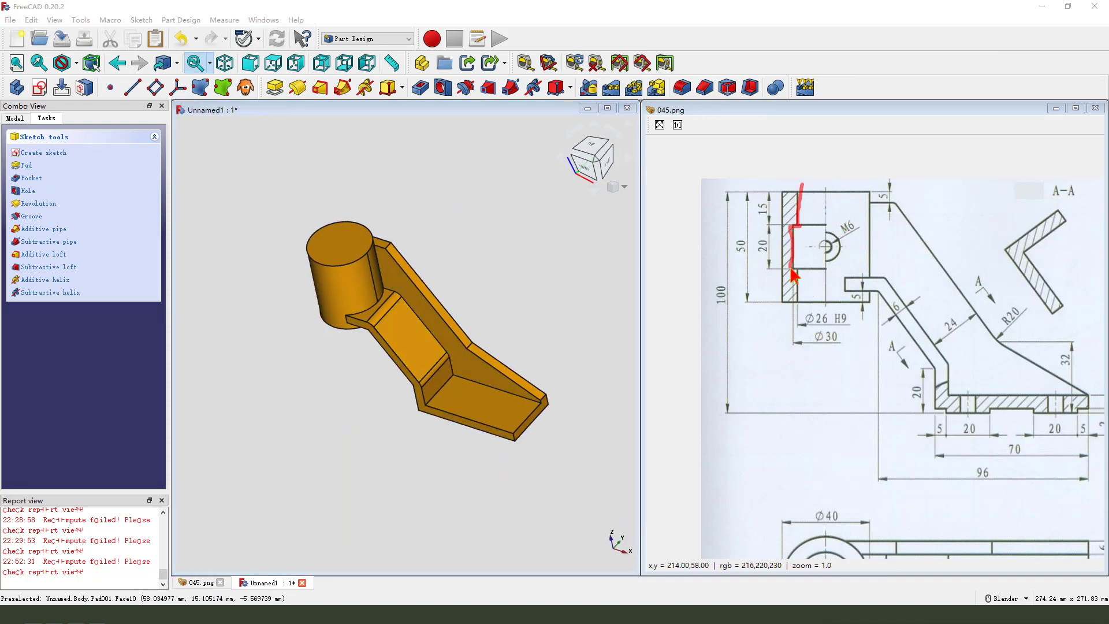
drag(794, 276, 800, 332)
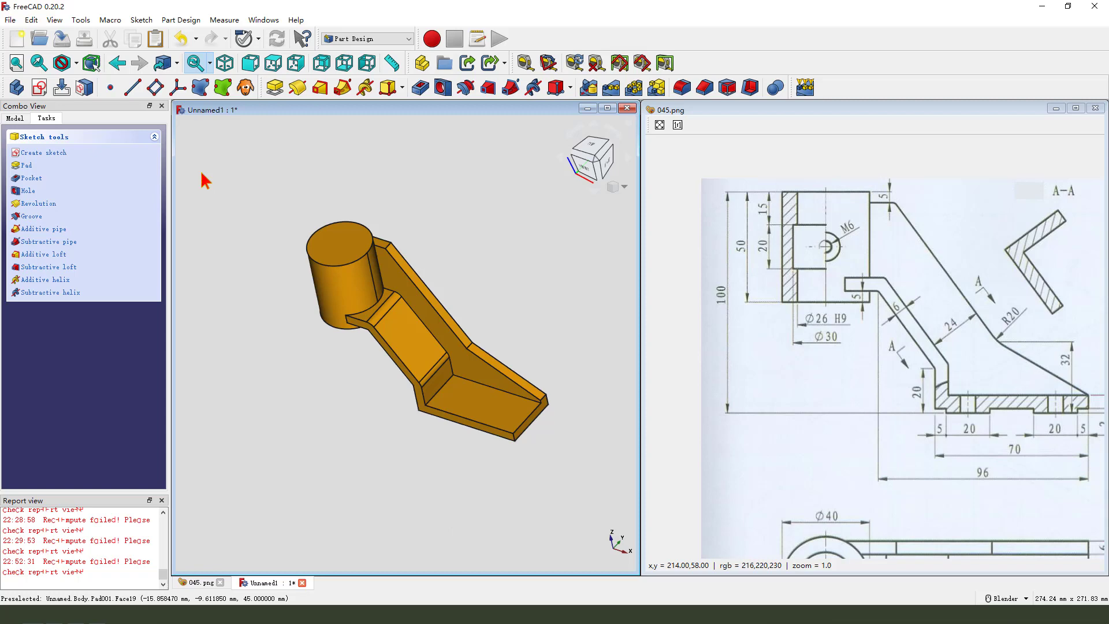
click(40, 87)
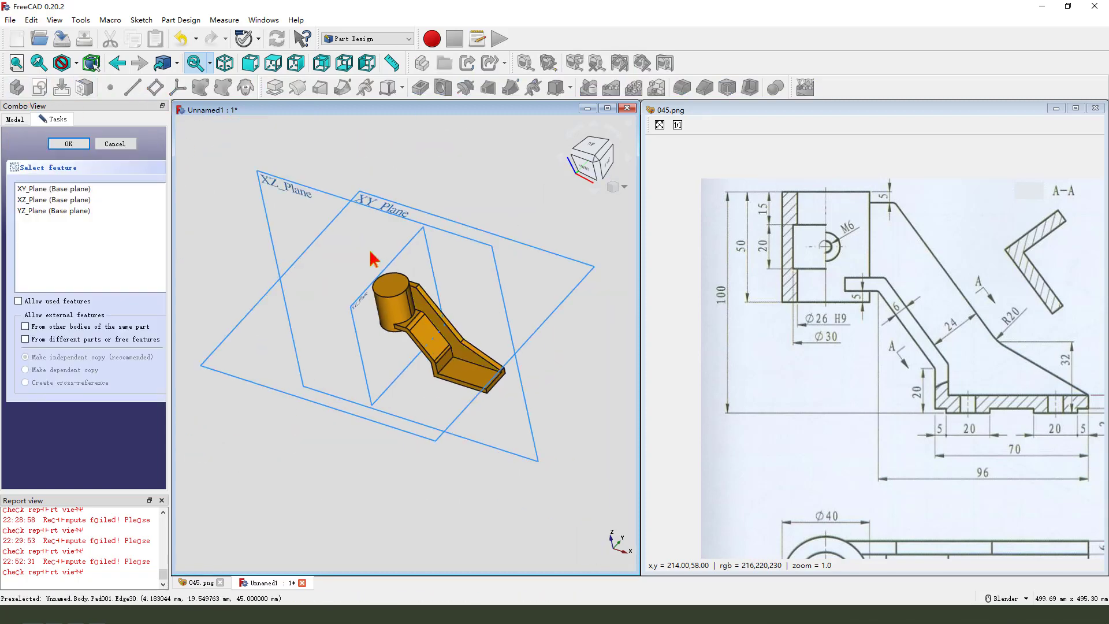
click(280, 179)
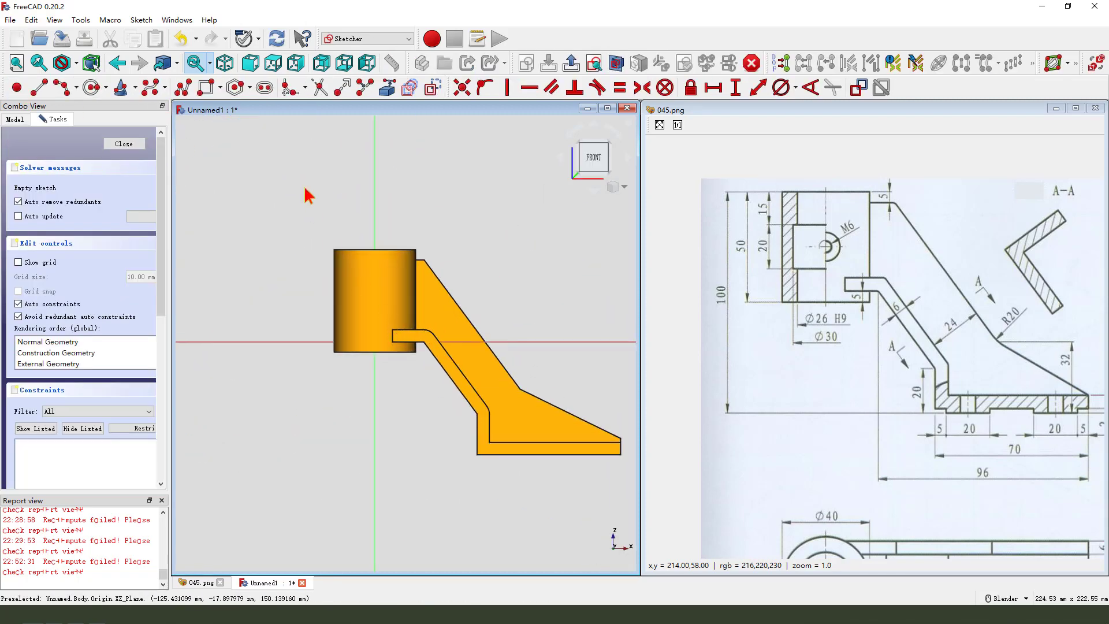
click(387, 87)
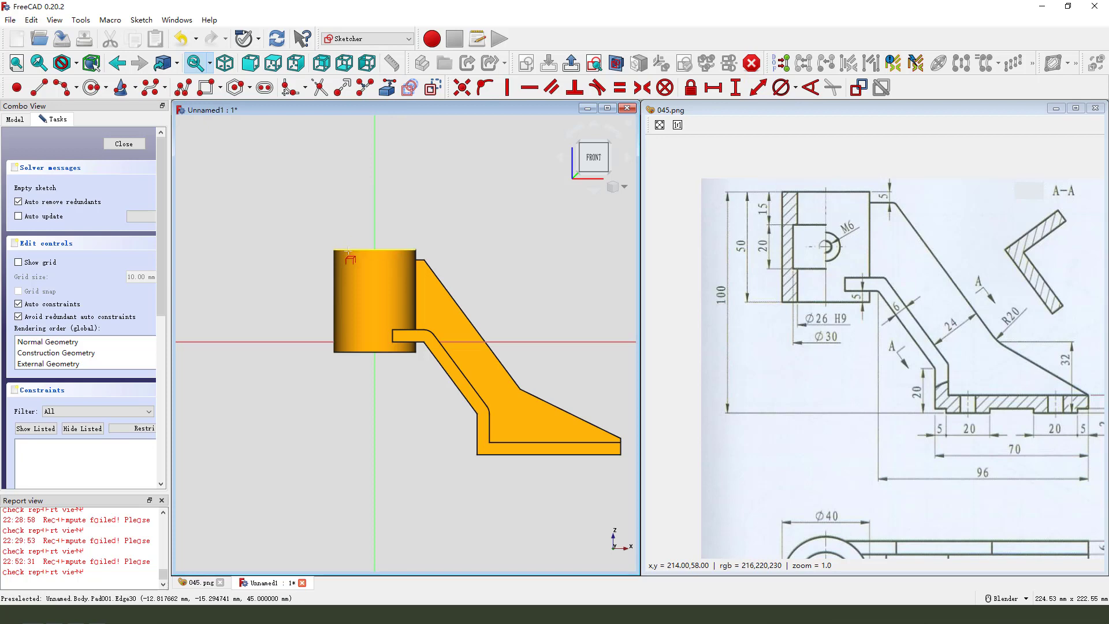
click(351, 351)
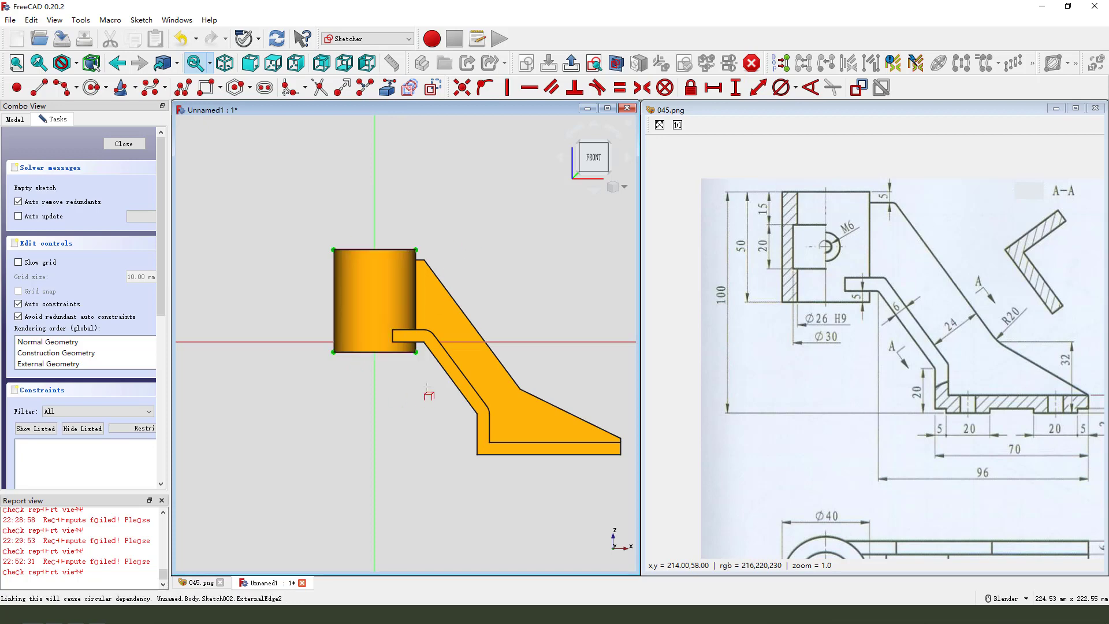
click(18, 121)
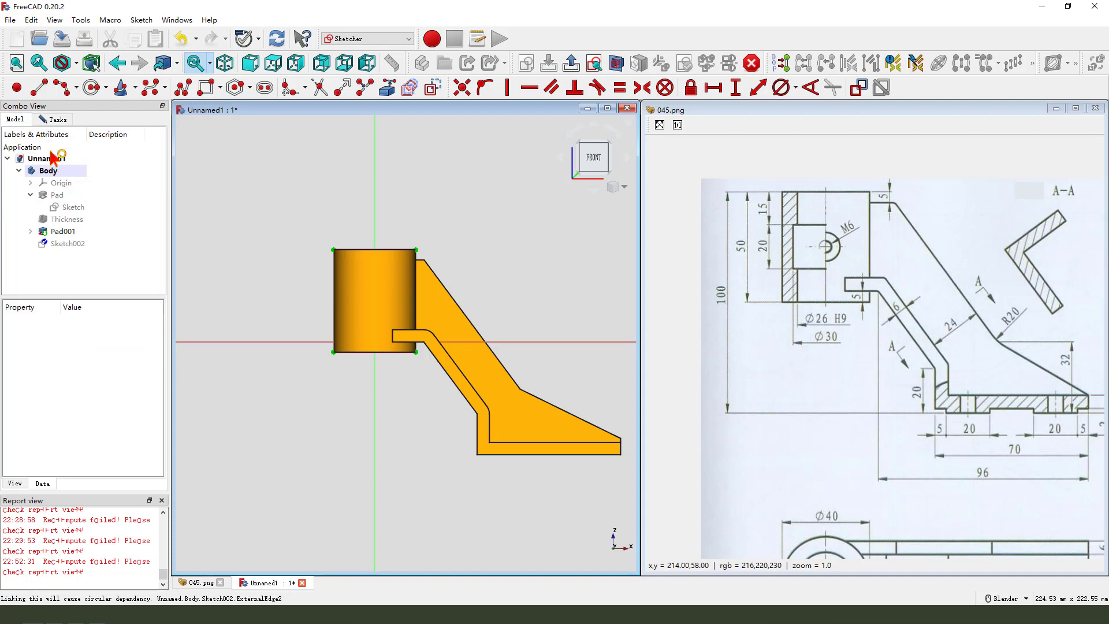
click(64, 232)
key(space)
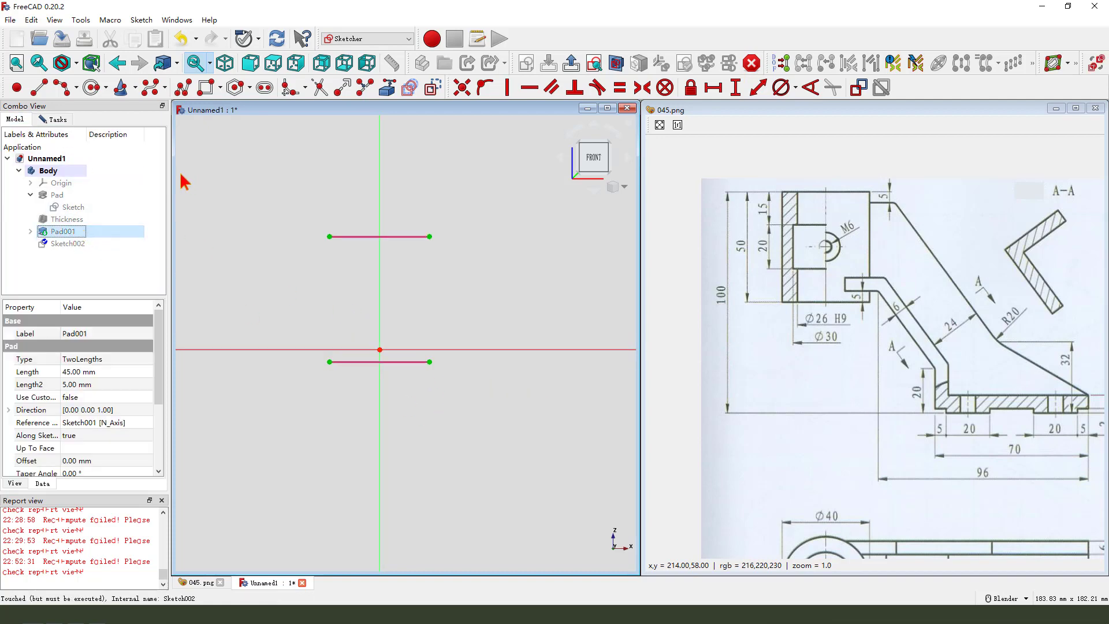
Draw a stepped line profile from the top reference line down to the bottom line
click(184, 87)
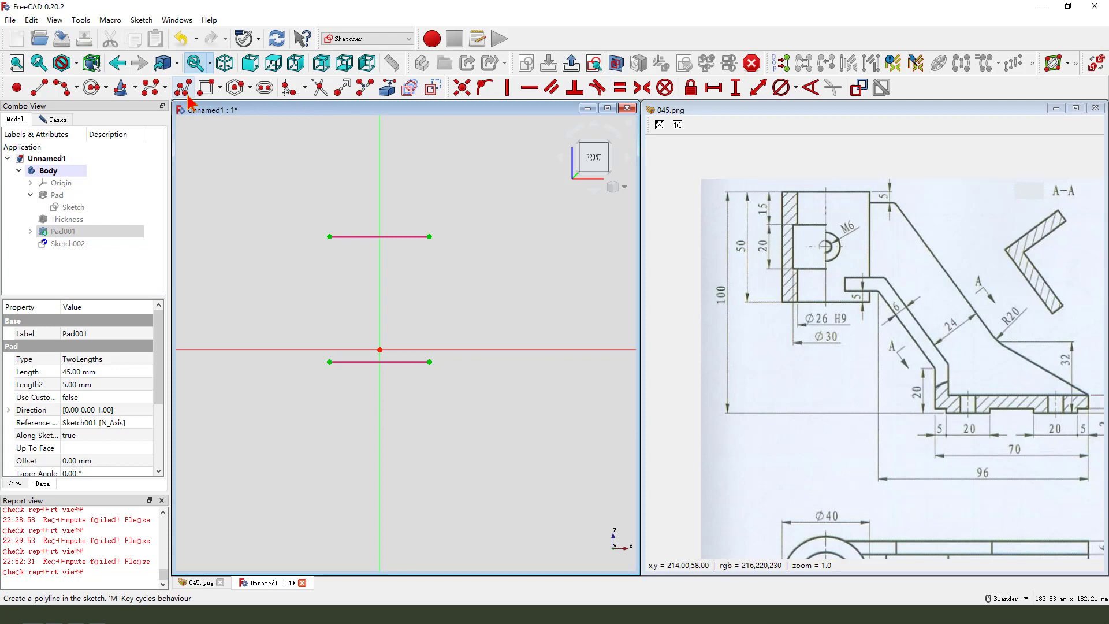
scroll(346, 249, up, 1)
click(355, 224)
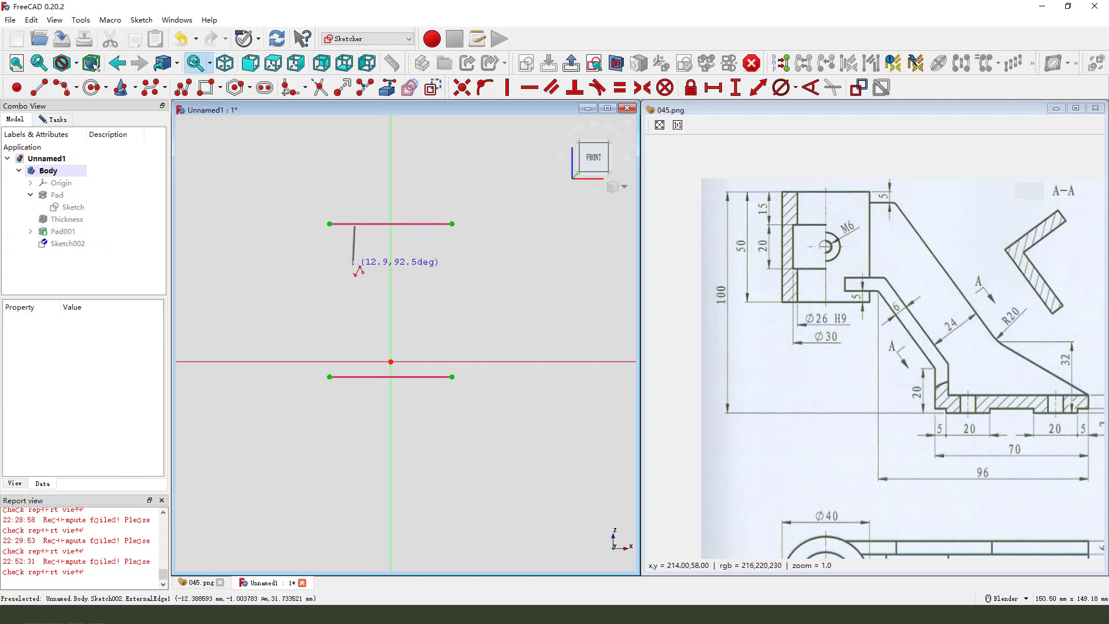
click(354, 265)
click(328, 266)
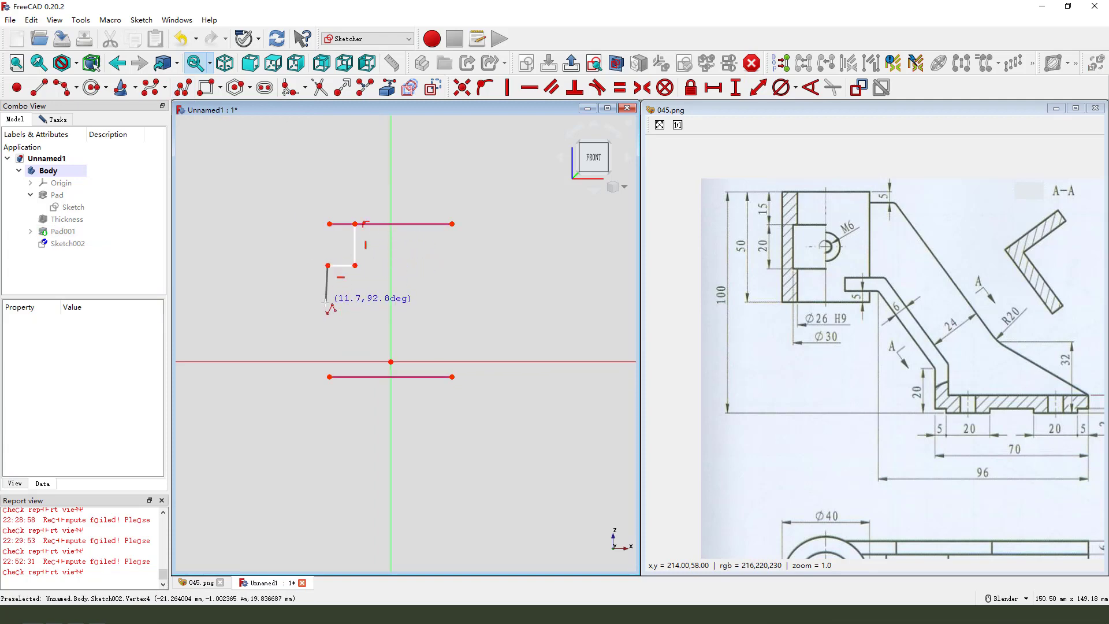
click(327, 307)
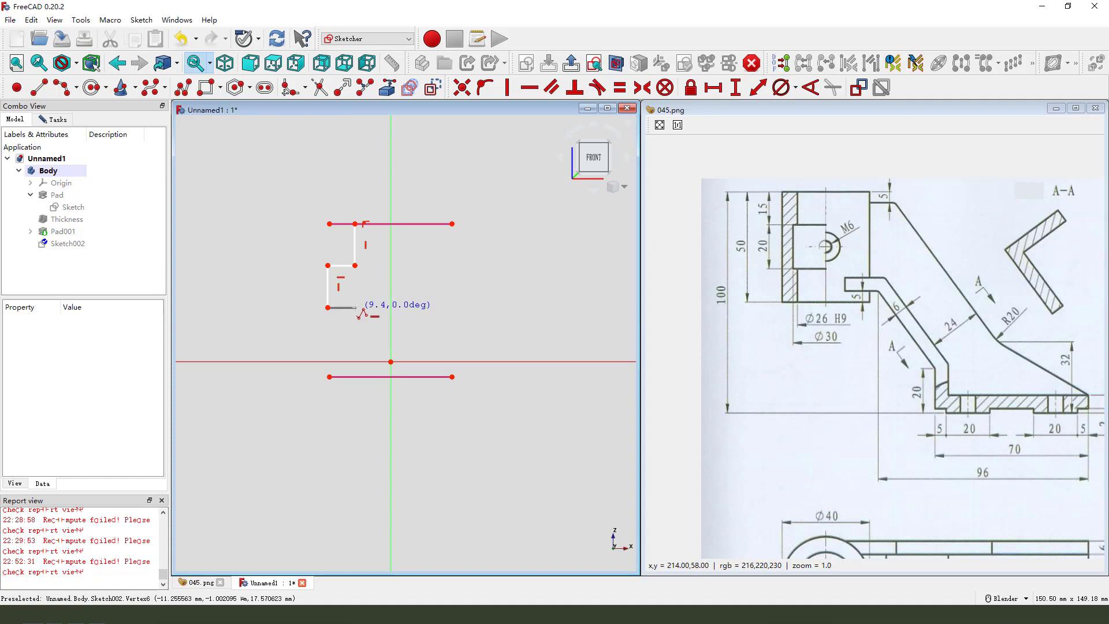
click(357, 308)
click(356, 376)
right_click(376, 266)
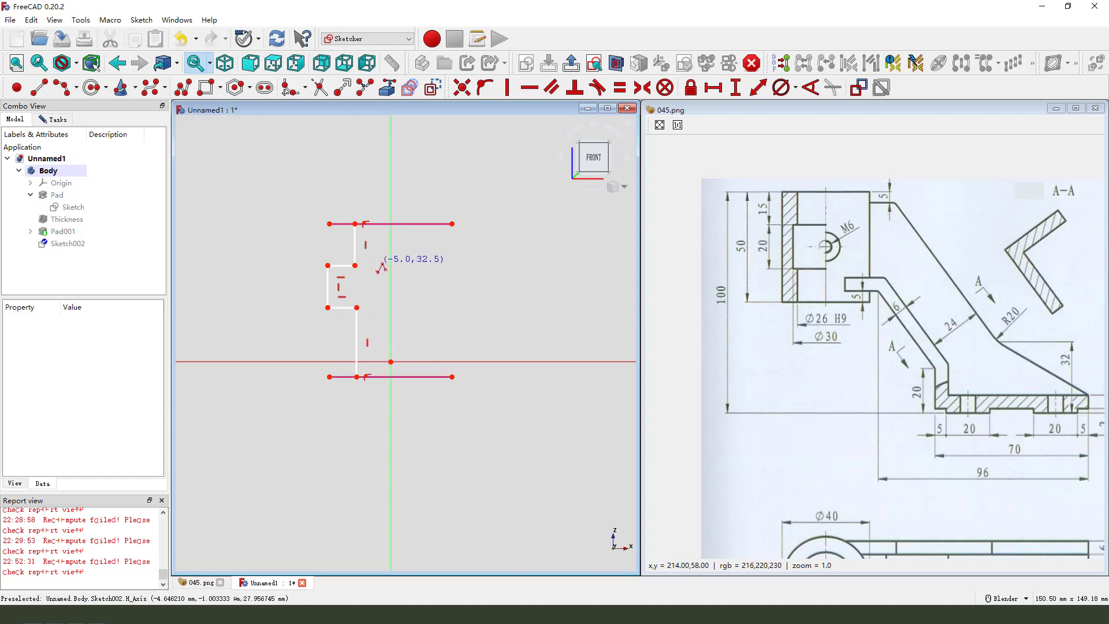
Make the two vertical segments equal and the two short horizontal steps equal
click(356, 254)
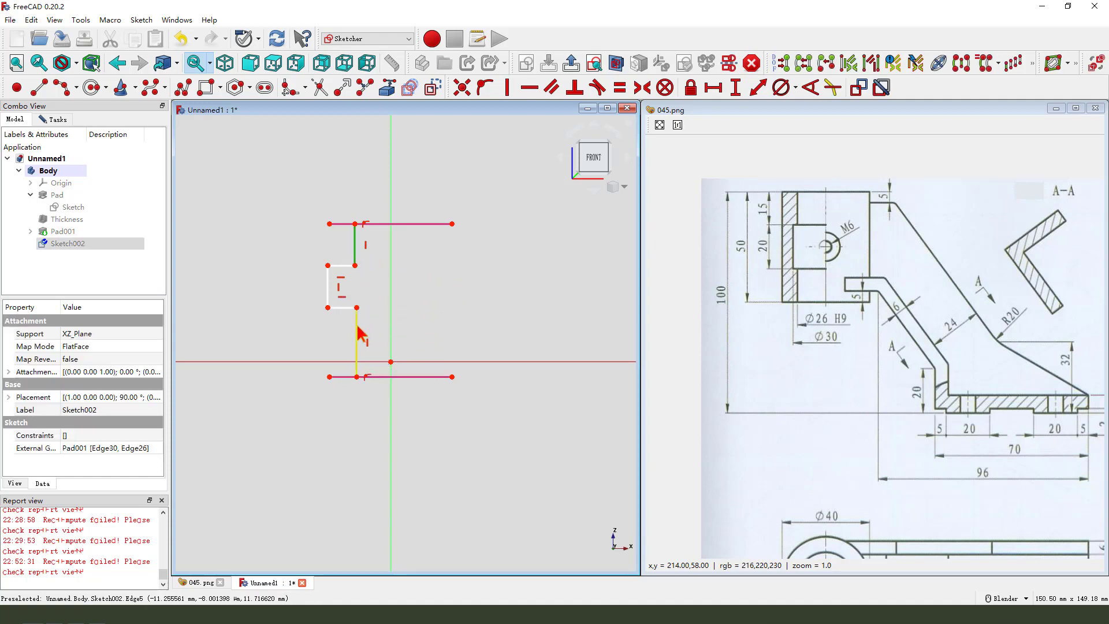
click(359, 332)
click(619, 87)
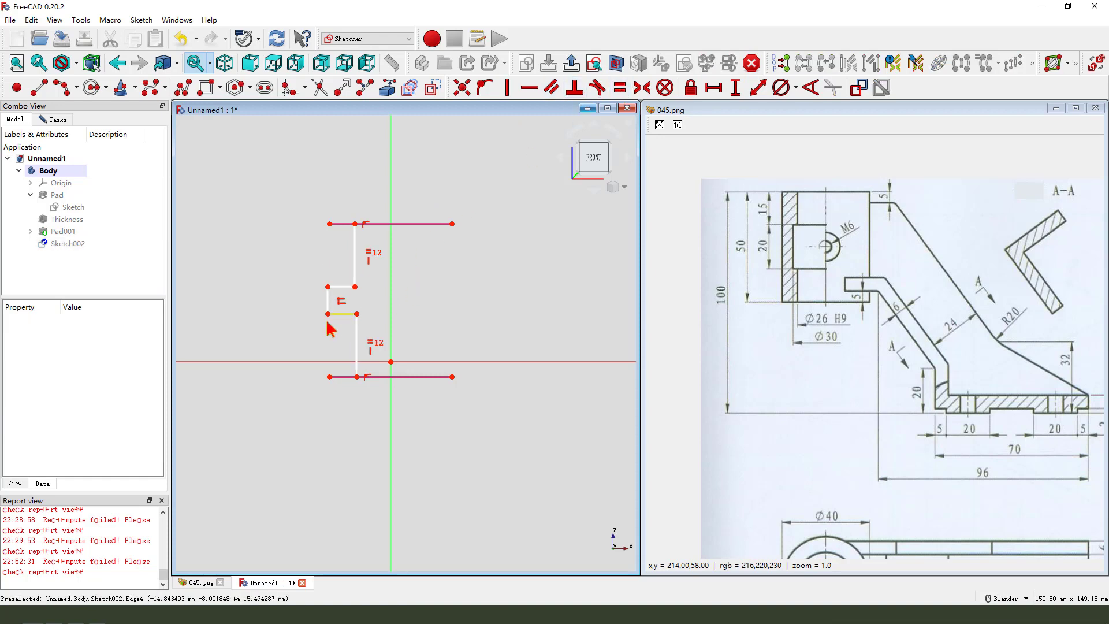
click(345, 280)
click(345, 313)
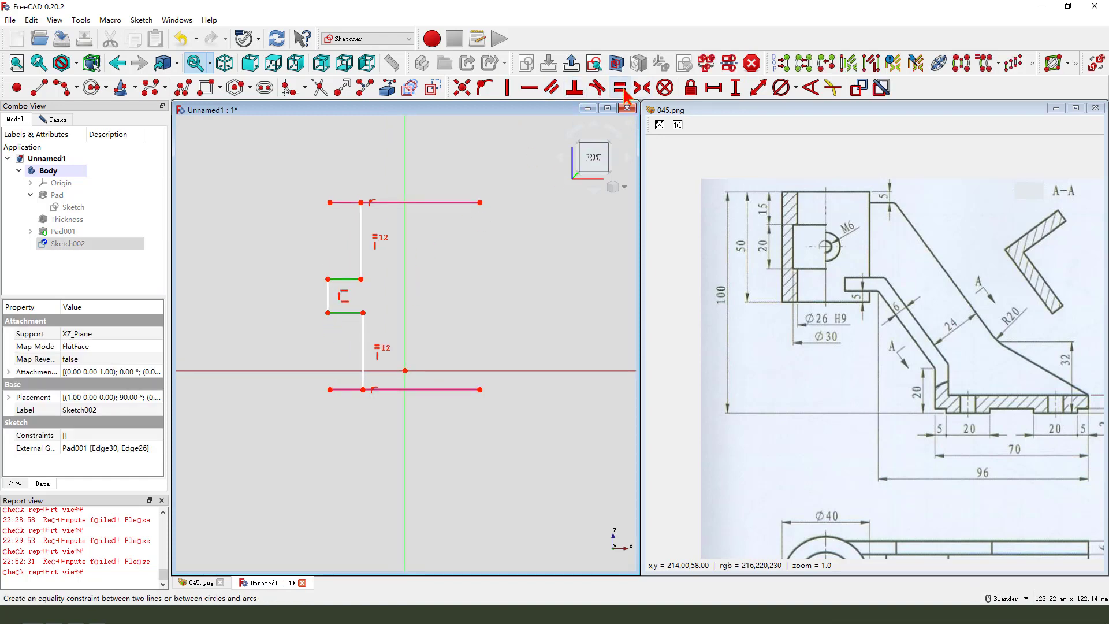
click(621, 89)
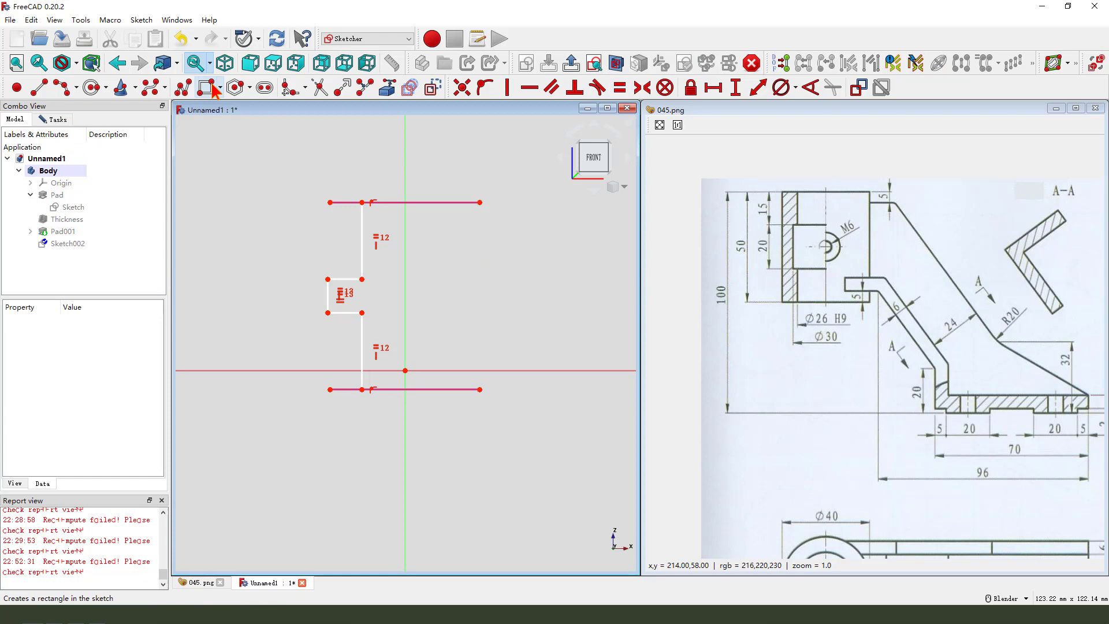
Draw a second closed profile with a sloping top edge and slanted side
click(183, 88)
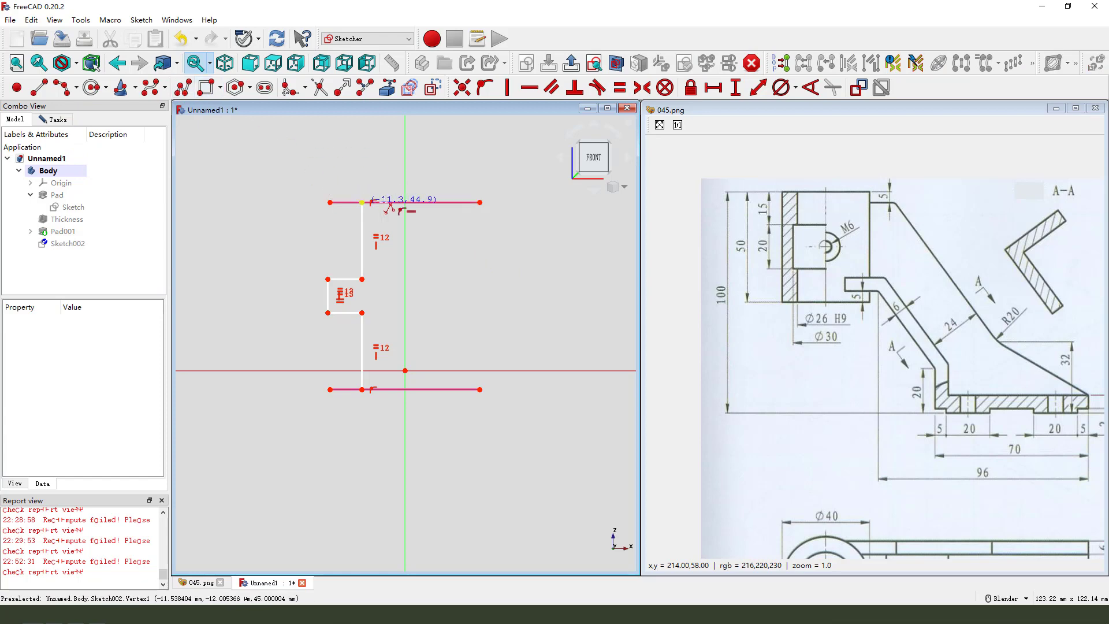
click(362, 202)
click(442, 191)
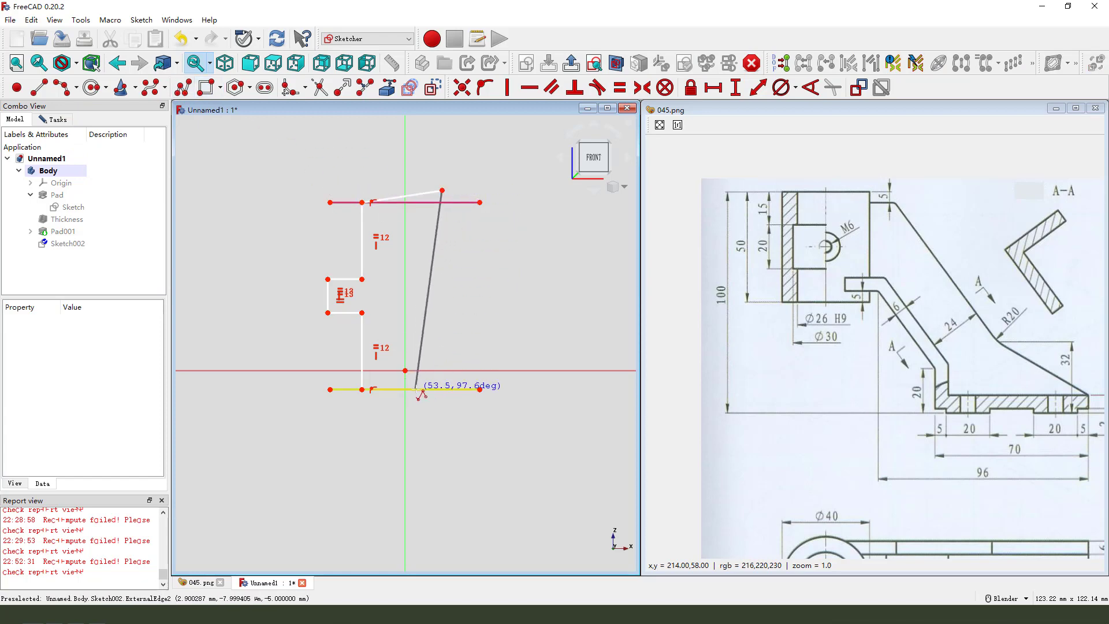
click(416, 390)
click(363, 389)
right_click(463, 242)
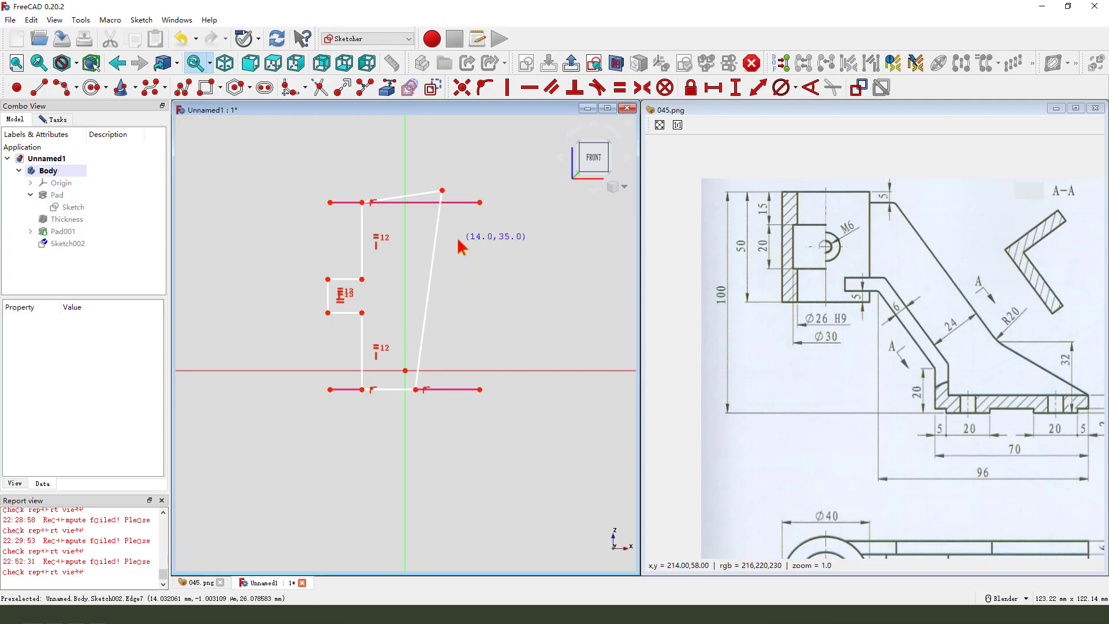
right_click(448, 213)
Constrain the slanted profile's top and bottom right vertices onto the vertical axis
click(445, 206)
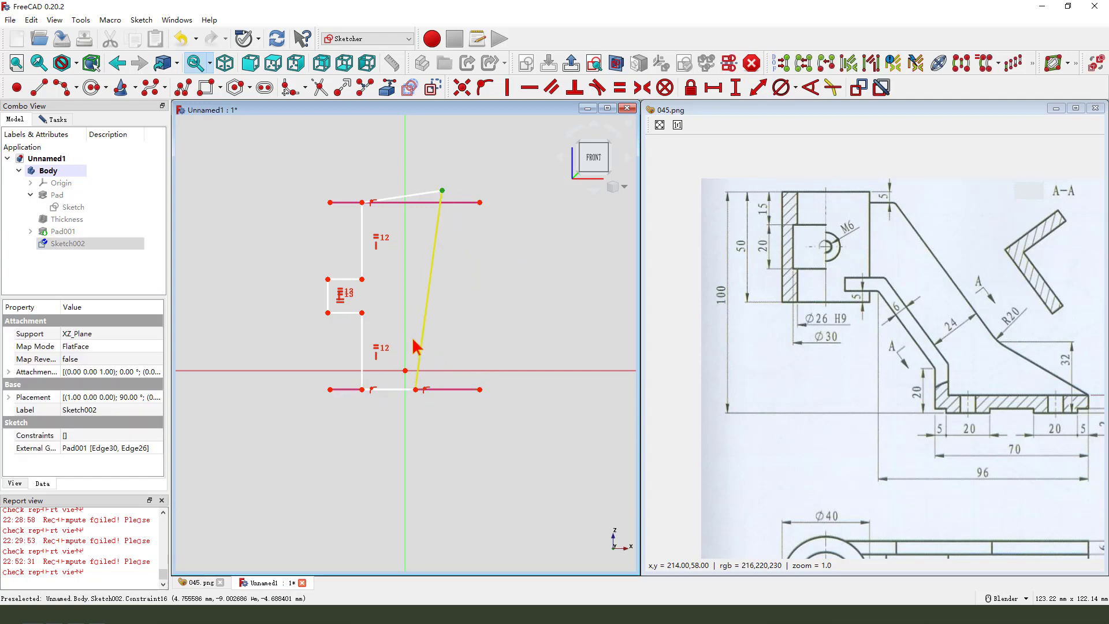
click(408, 223)
click(485, 87)
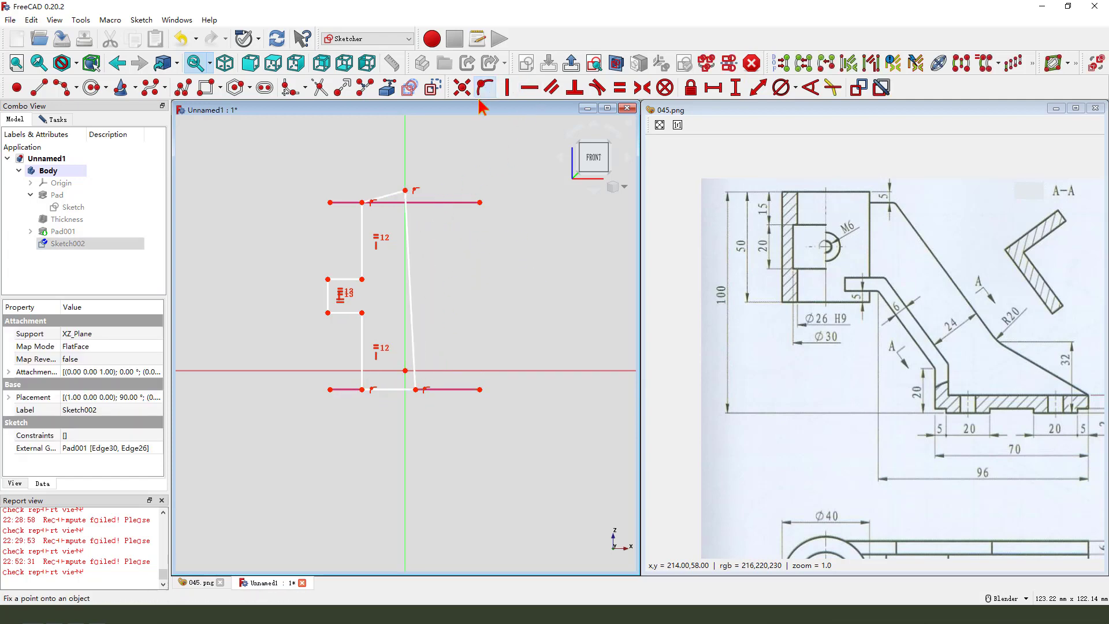
click(416, 390)
click(406, 365)
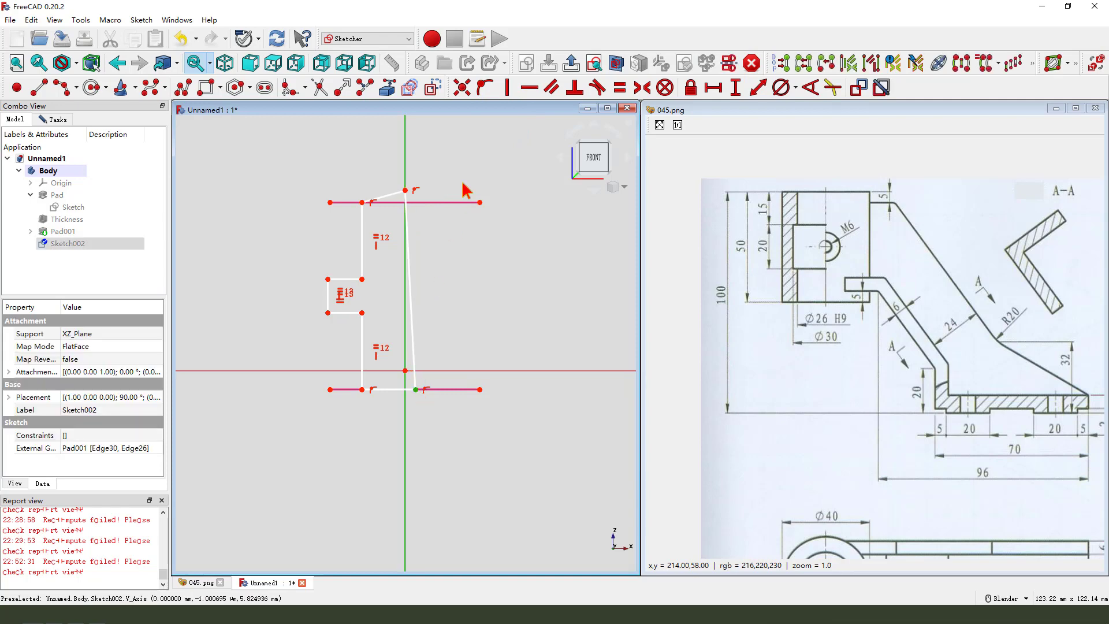
click(484, 92)
click(383, 197)
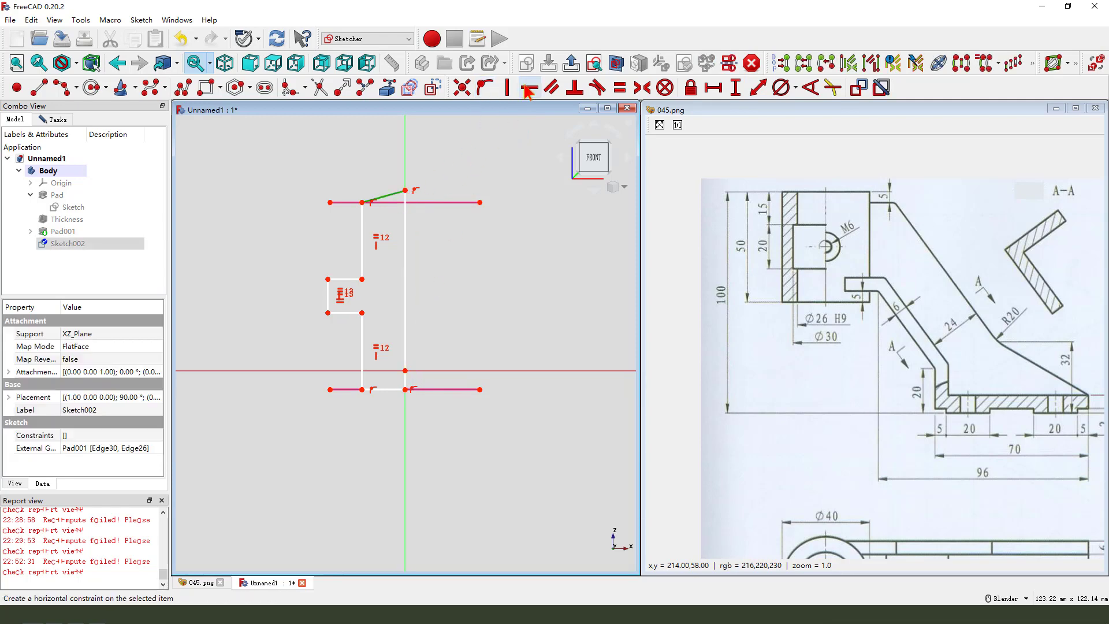
Constrain the top short segment horizontal
click(529, 87)
scroll(421, 263, up, 1)
scroll(367, 231, down, 1)
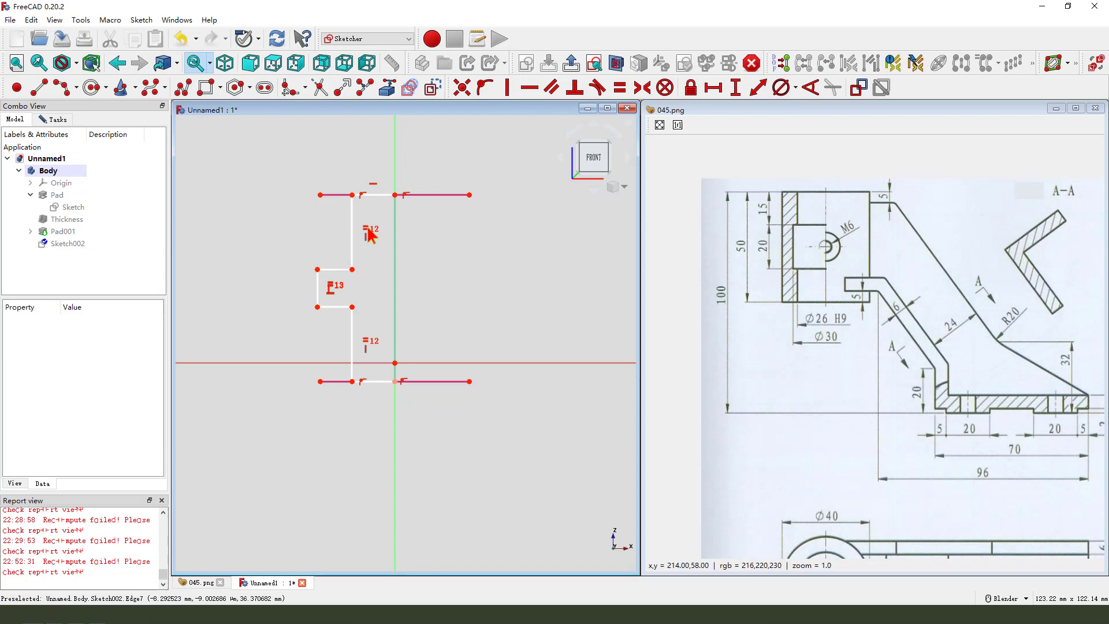
click(406, 199)
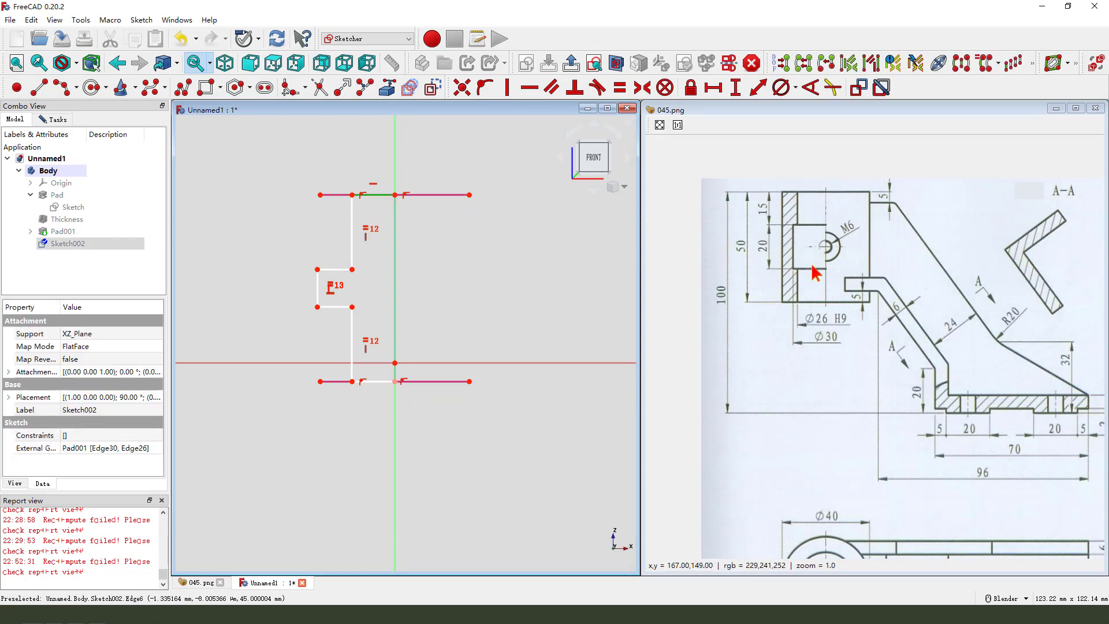
mouse_move(817, 317)
mouse_down()
mouse_move(800, 256)
mouse_move(778, 248)
mouse_up()
key(Escape)
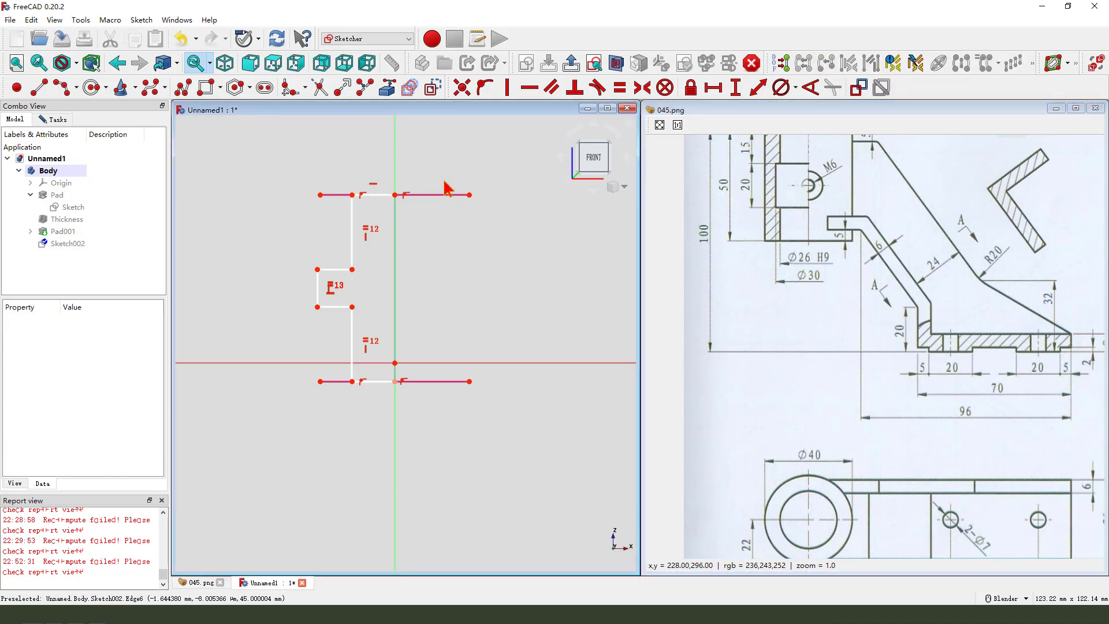
click(445, 186)
Dimension the top segment at 13 mm and the step-to-axis width at 15 mm
click(384, 201)
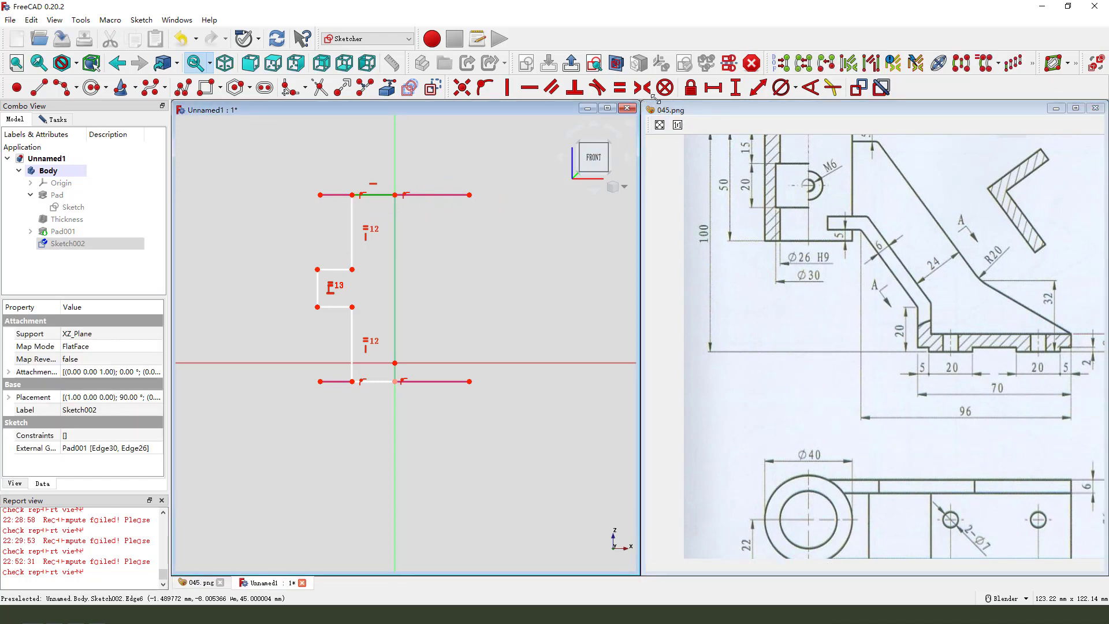
click(713, 87)
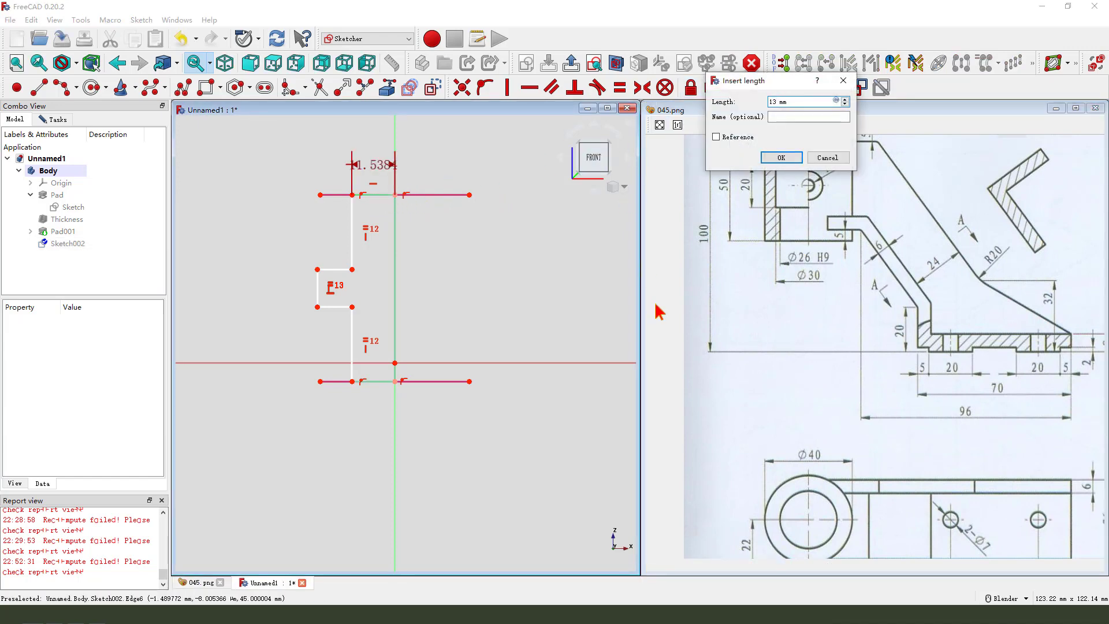
click(781, 158)
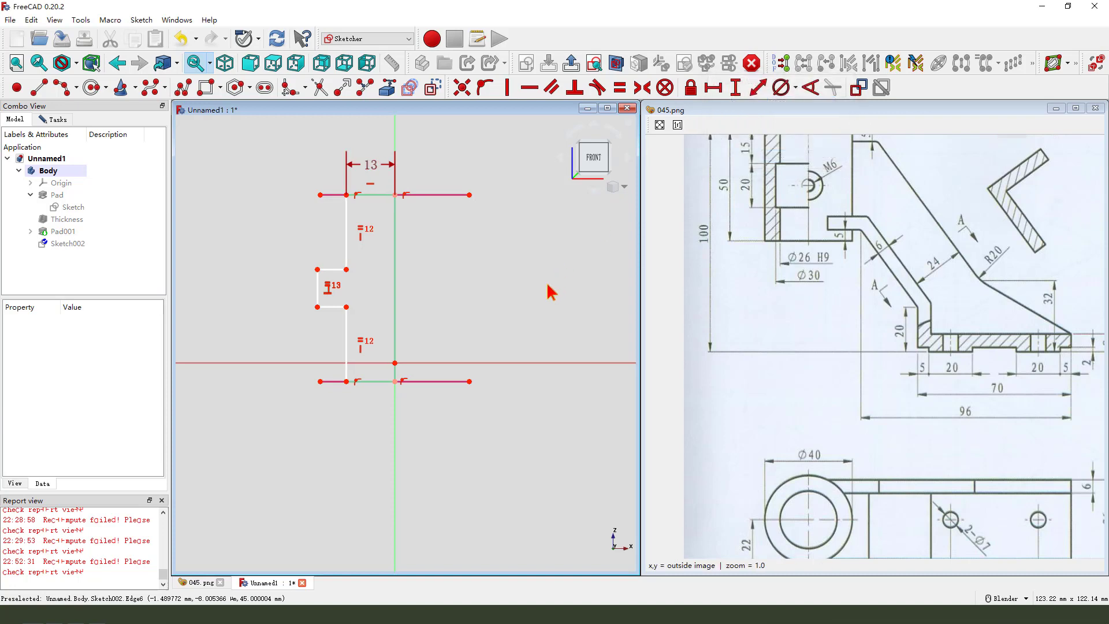
click(317, 308)
click(396, 382)
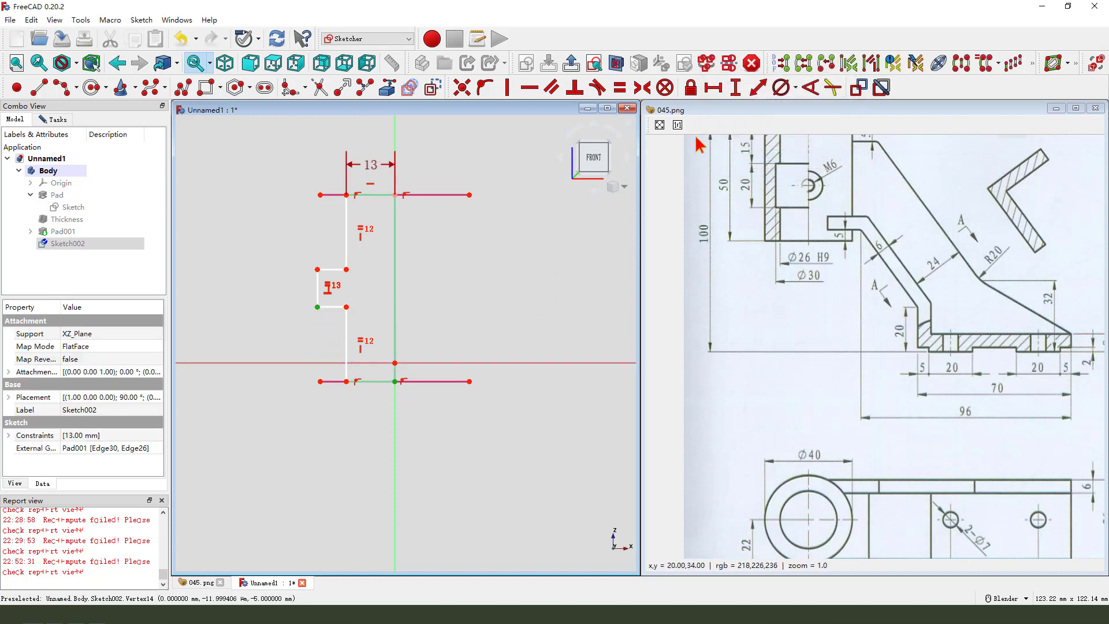
click(714, 88)
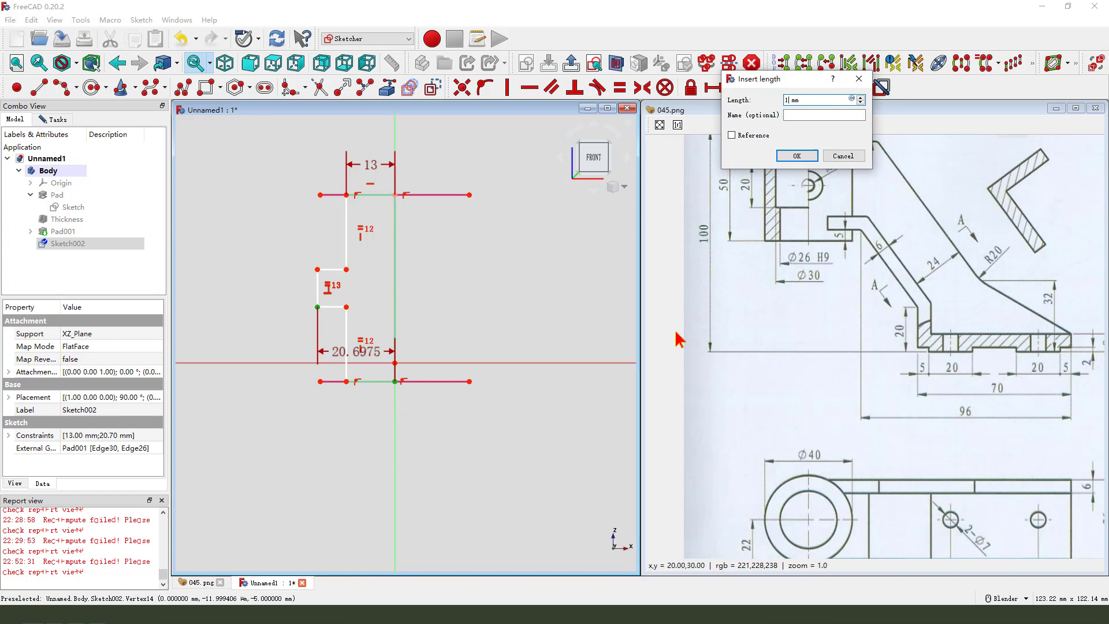
key(Return)
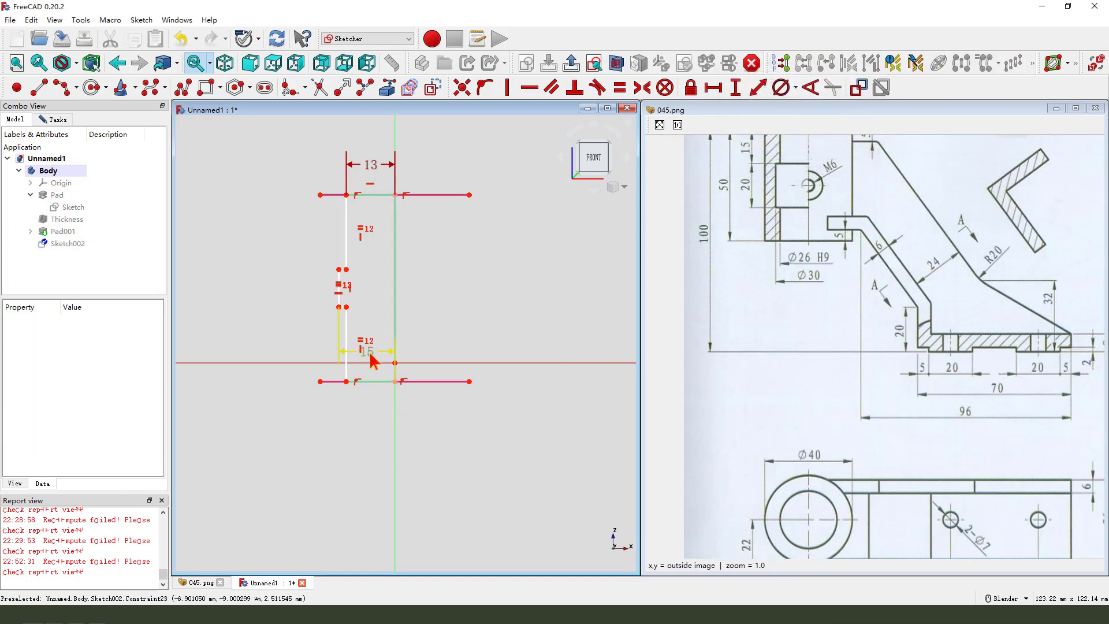
drag(372, 411, 371, 413)
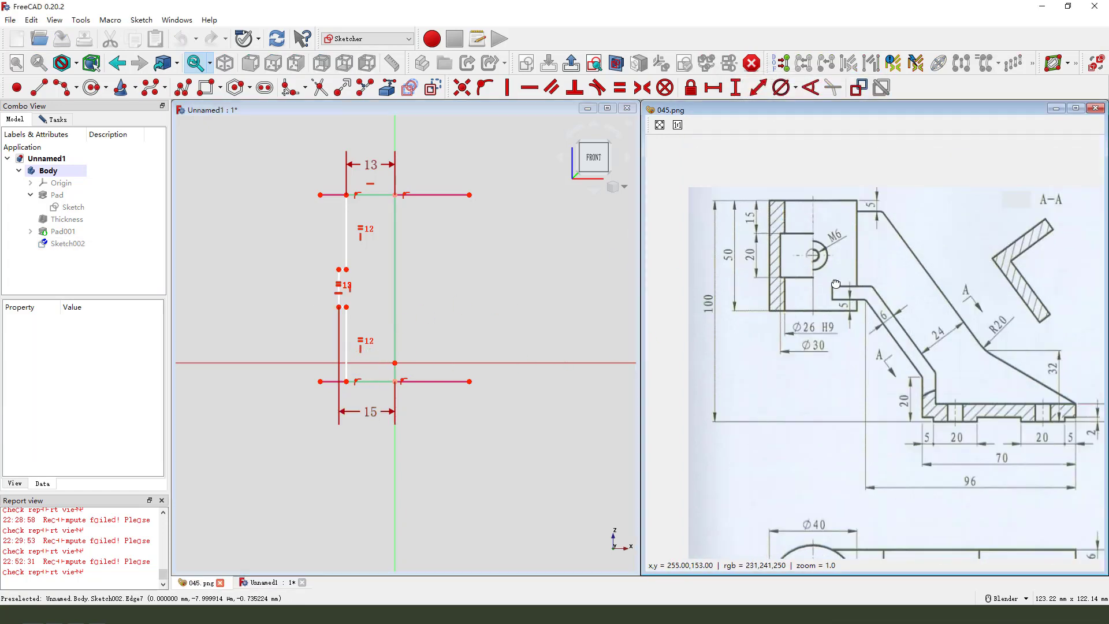
middle_drag(753, 178, 758, 274)
drag(759, 273, 760, 276)
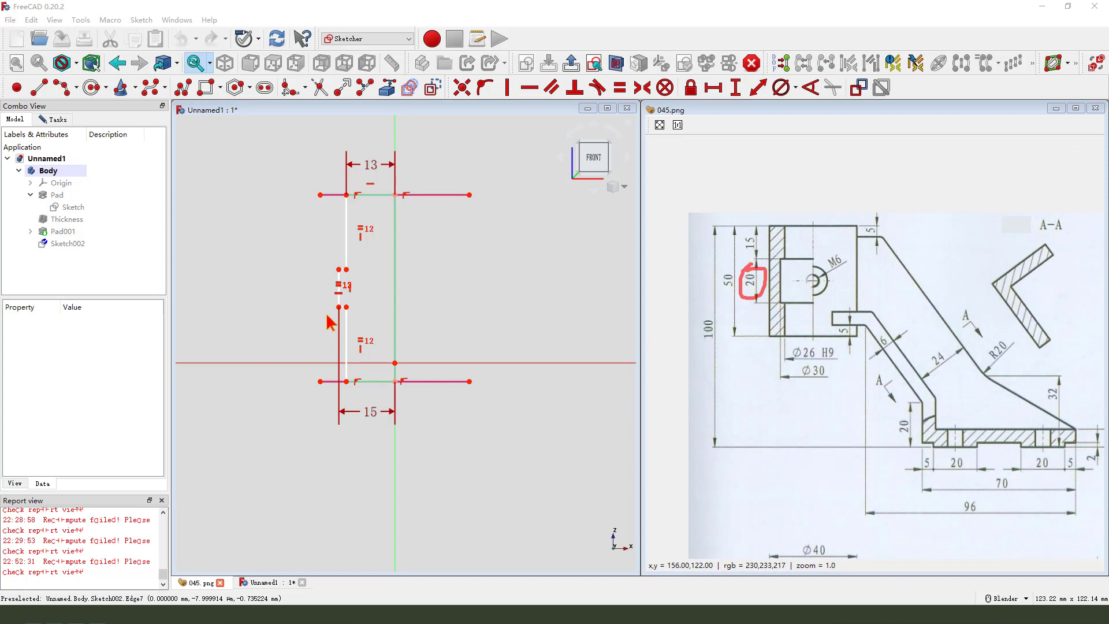
Give the middle segment a 20 mm vertical length and move its label left
scroll(344, 278, up, 2)
click(337, 289)
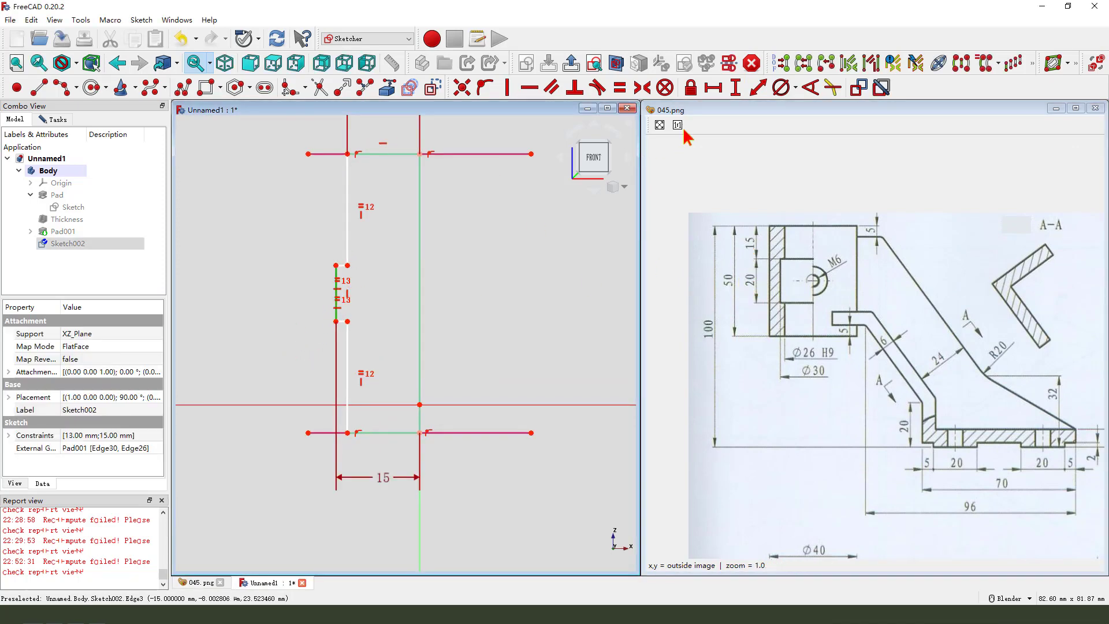
click(736, 87)
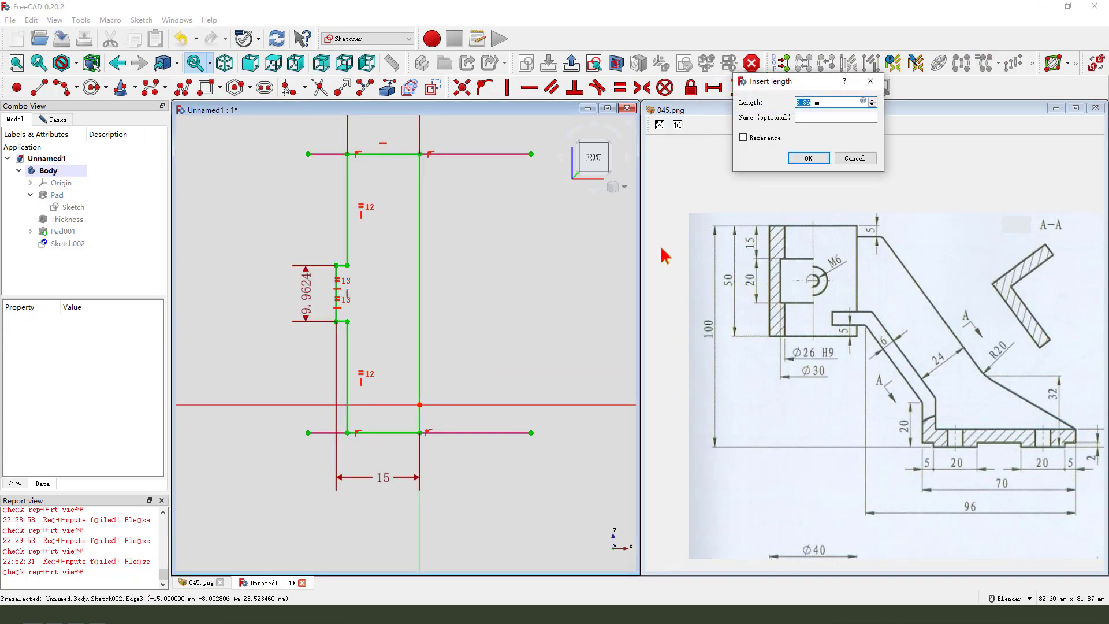
key(Return)
scroll(448, 257, down, 2)
scroll(404, 272, down, 1)
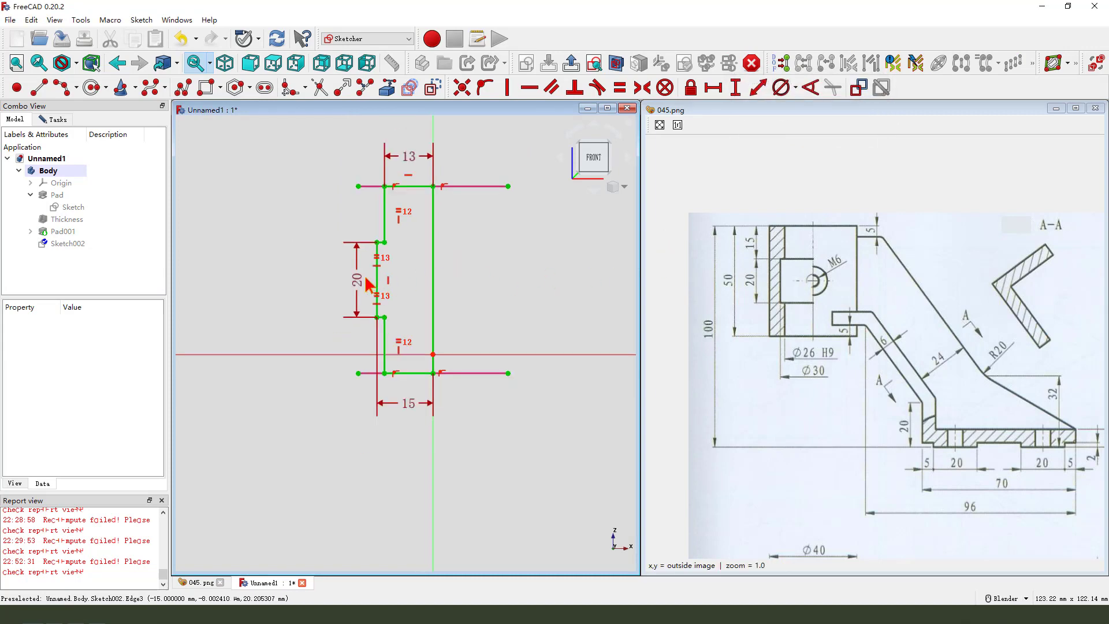
drag(363, 287, 340, 287)
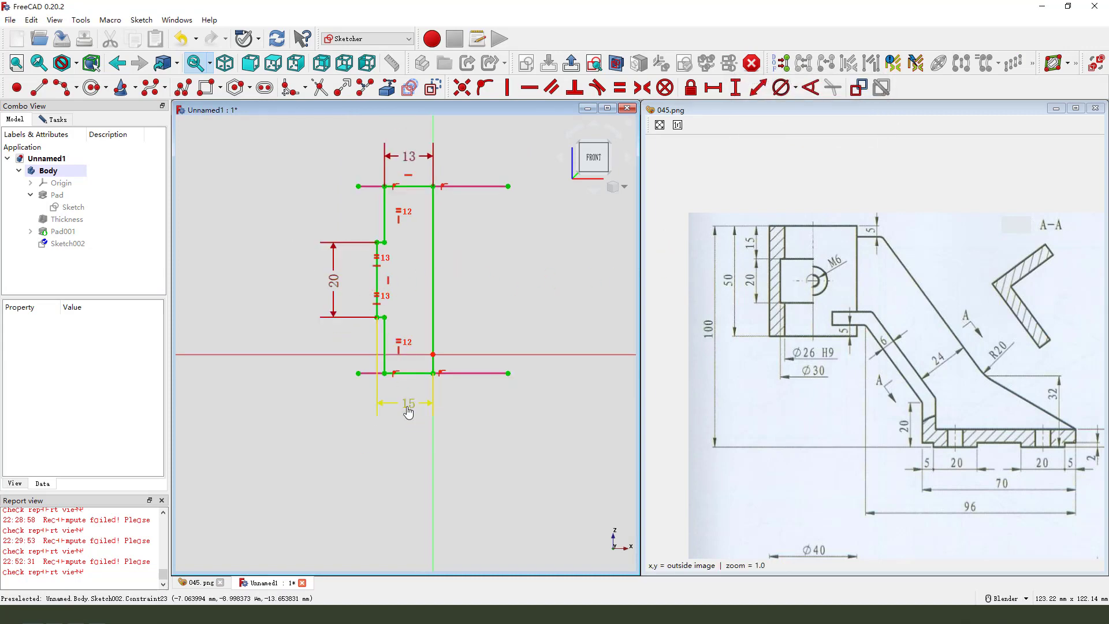
scroll(485, 246, up, 1)
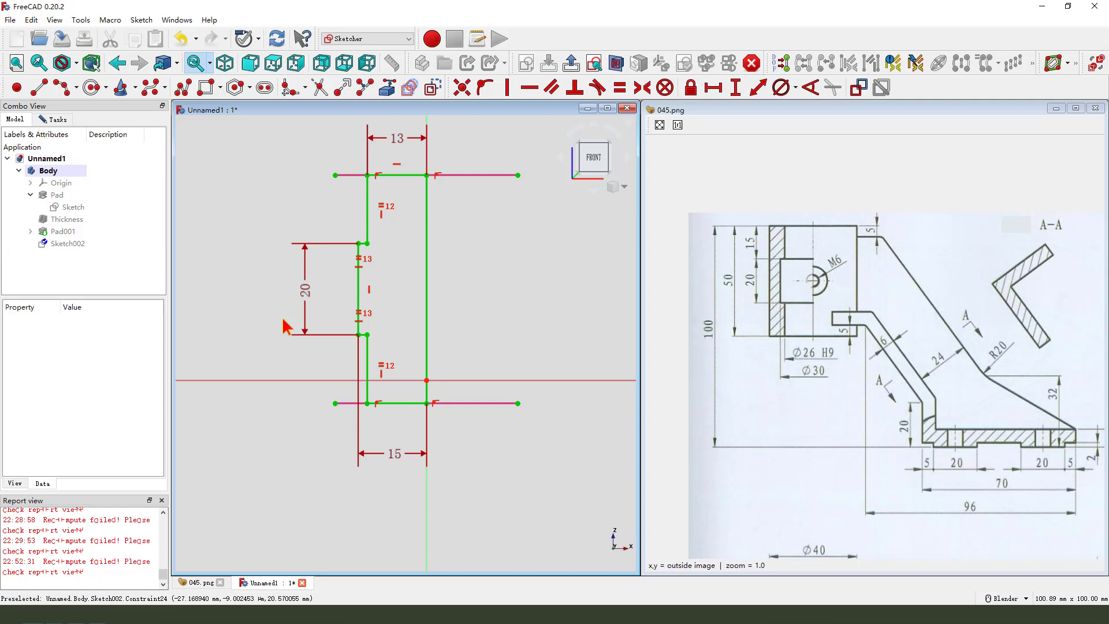
scroll(285, 326, down, 1)
drag(311, 300, 307, 300)
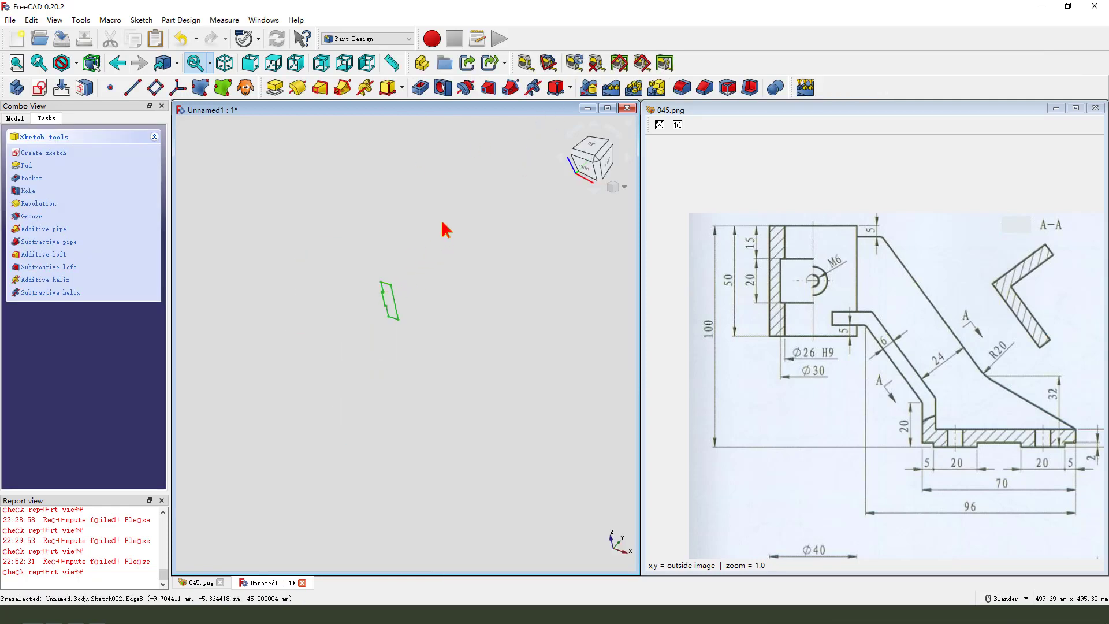
Bore the cylindrical boss with a 360° Groove revolved about the base Z axis
click(467, 90)
mouse_move(514, 292)
middle_down()
mouse_move(416, 377)
mouse_move(405, 370)
middle_up()
drag(96, 174, 146, 201)
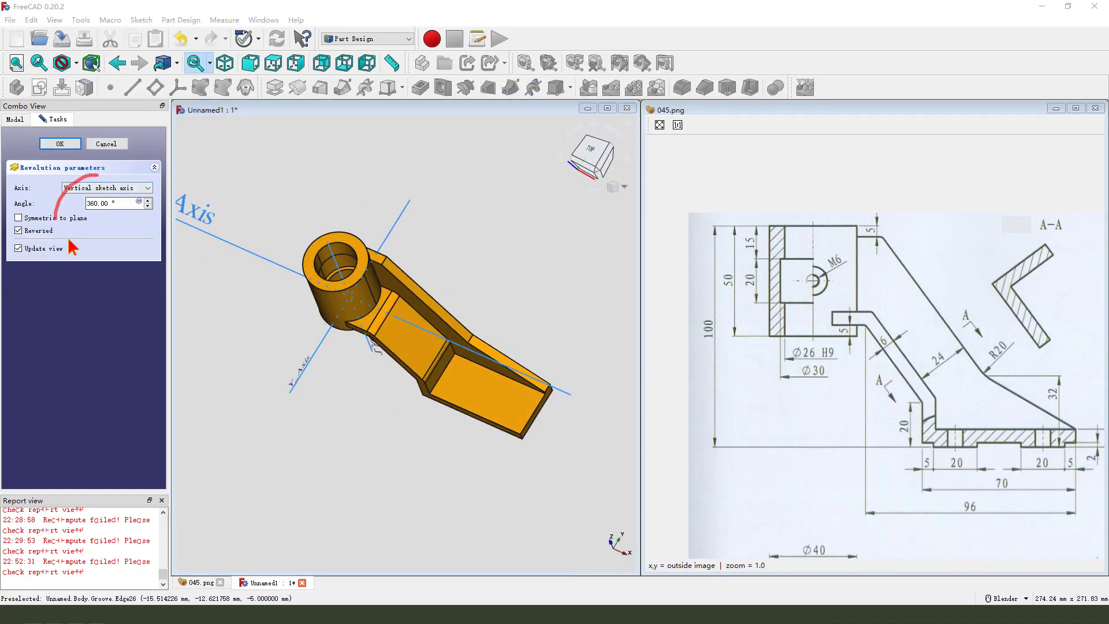
click(125, 188)
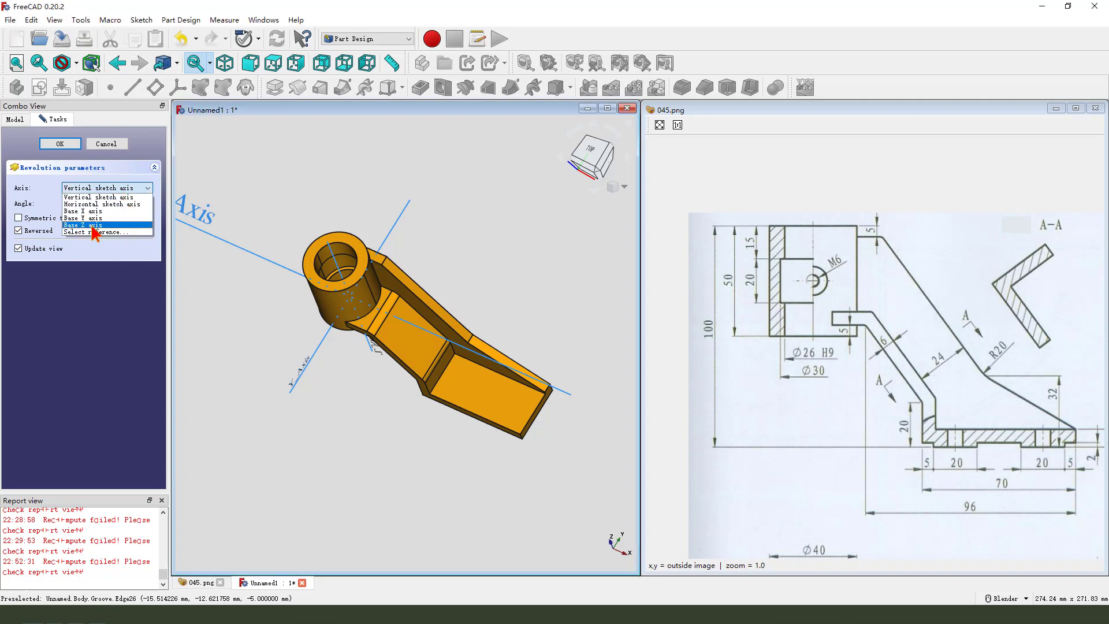
click(93, 231)
mouse_move(323, 283)
middle_down()
mouse_move(304, 296)
mouse_move(346, 295)
mouse_move(327, 289)
mouse_move(354, 347)
mouse_move(330, 304)
mouse_move(381, 284)
middle_up()
click(60, 144)
scroll(327, 288, up, 2)
mouse_move(423, 354)
middle_down()
mouse_move(411, 361)
mouse_move(393, 324)
middle_up()
click(14, 118)
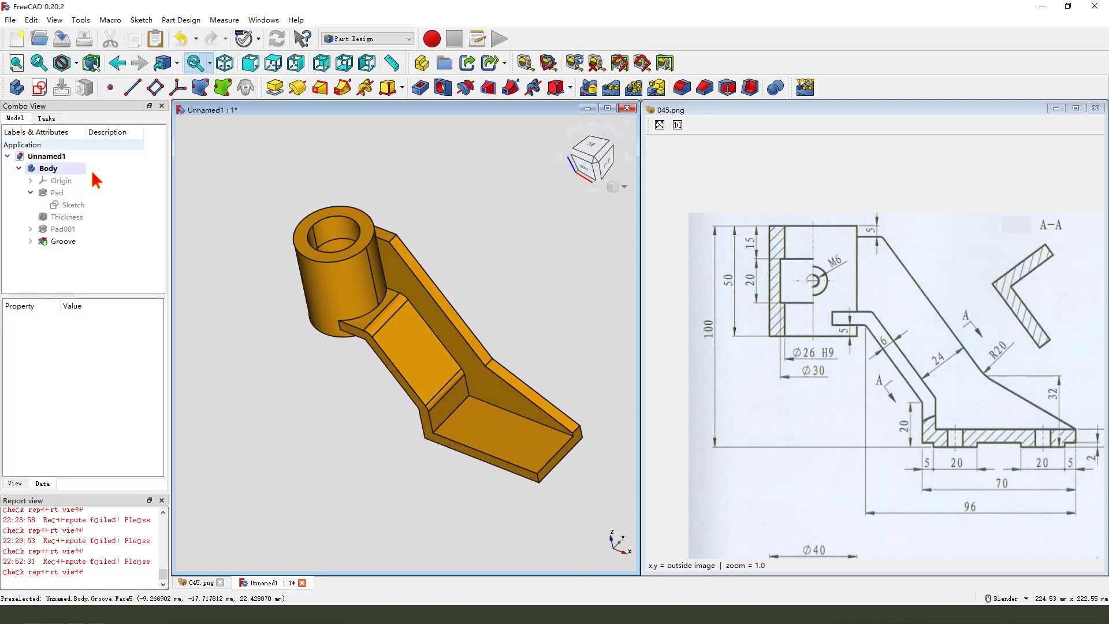
Hide the Groove and show the solid Pad001 body again
click(78, 242)
key(space)
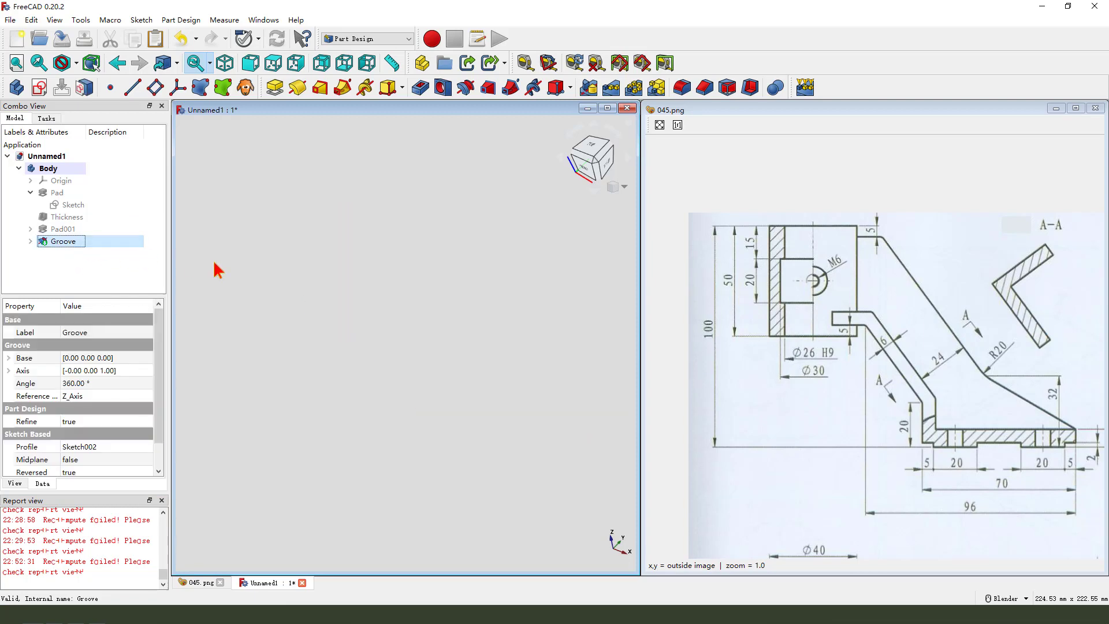
click(63, 229)
key(space)
click(241, 268)
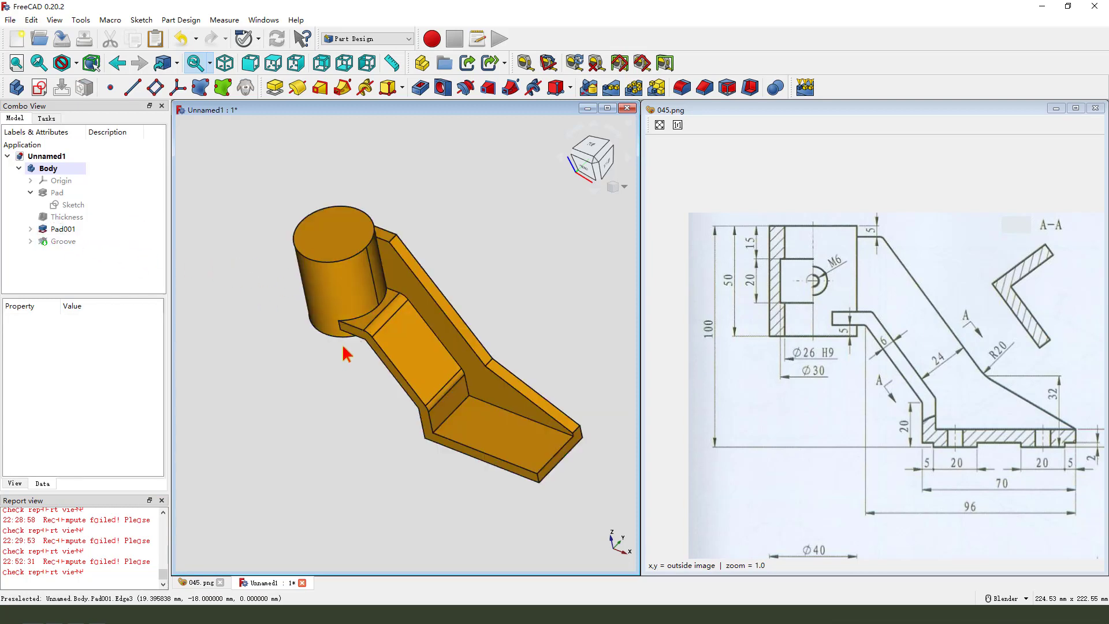
Zoom the reference drawing in on the Ø40 boss and Ø13 dimension
scroll(805, 322, down, 2)
scroll(798, 376, up, 2)
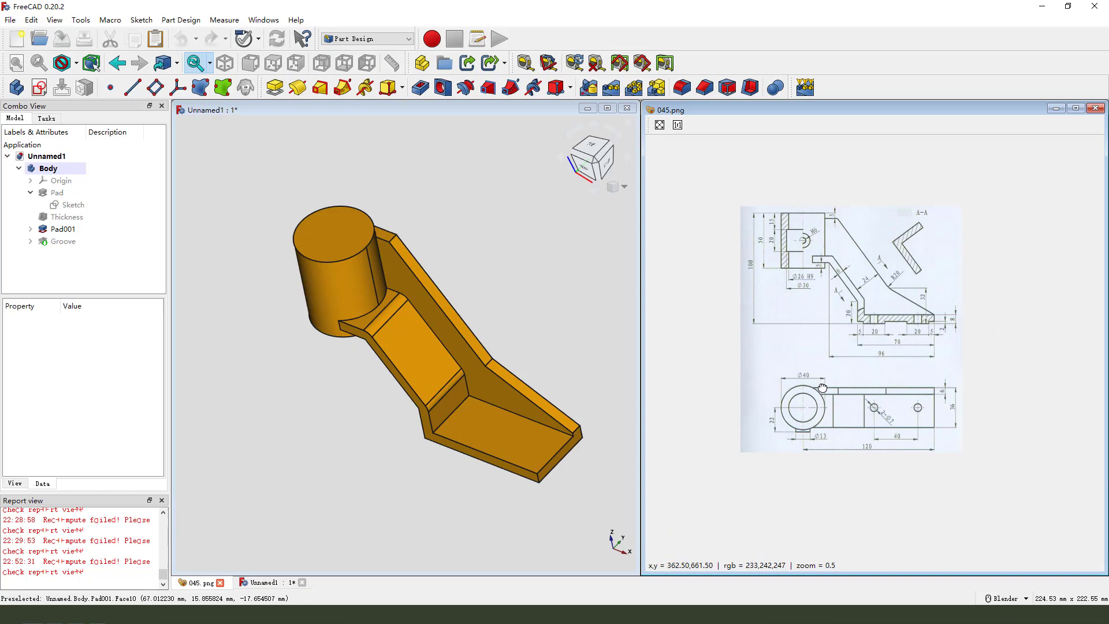
scroll(789, 427, up, 2)
scroll(795, 405, down, 2)
scroll(806, 398, up, 1)
scroll(823, 394, up, 1)
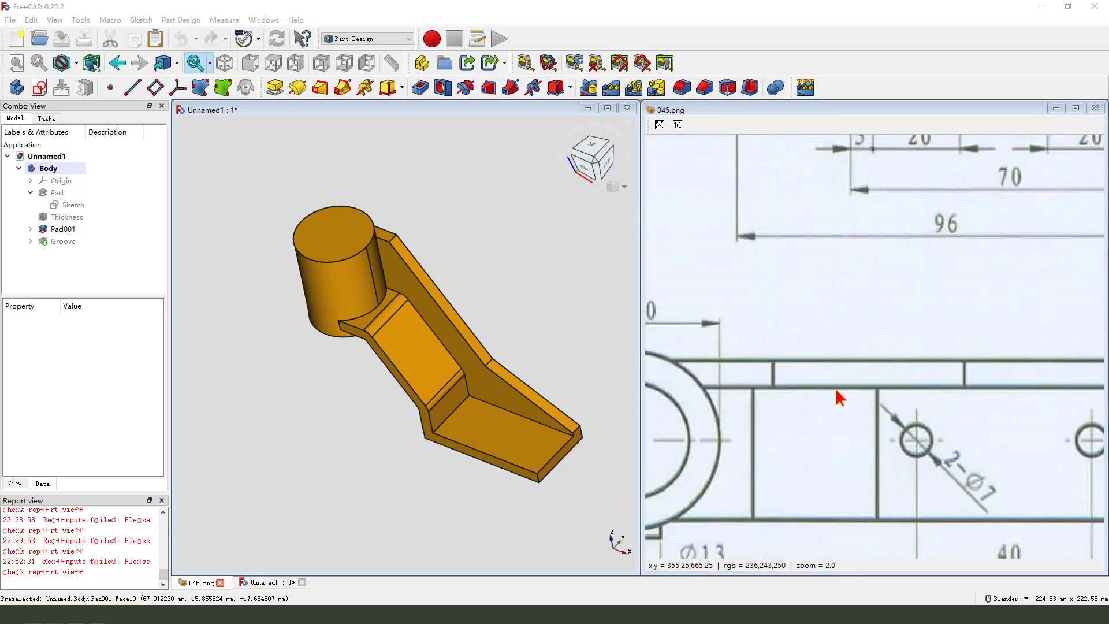
scroll(795, 391, down, 1)
scroll(817, 442, up, 1)
mouse_move(772, 392)
mouse_down()
mouse_move(864, 467)
mouse_move(806, 412)
mouse_up()
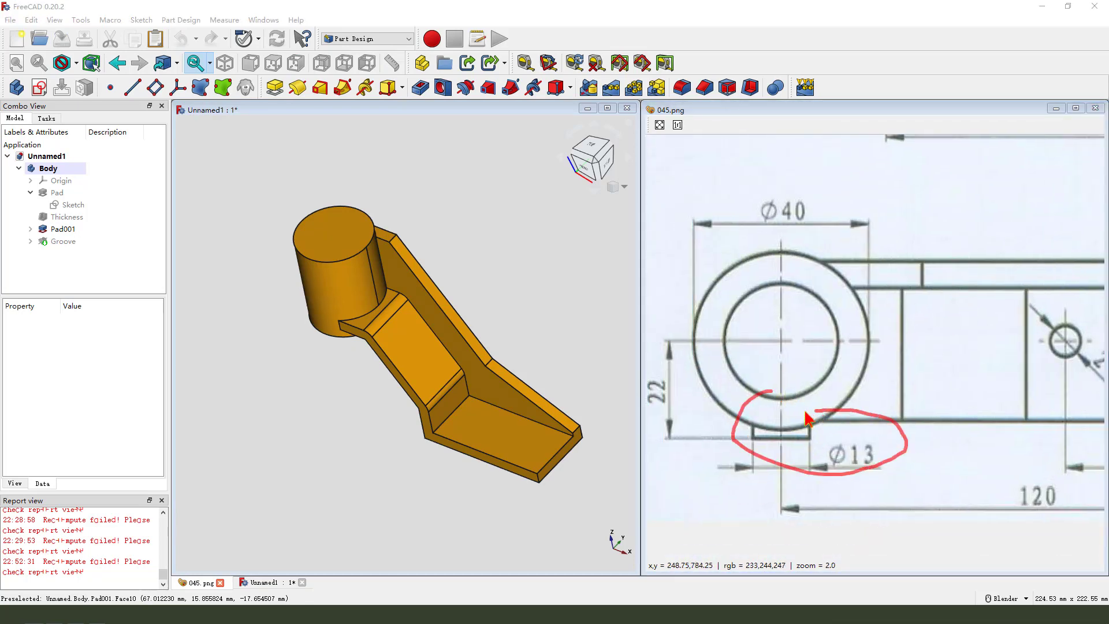
Start a new sketch on the XZ plane and hide Pad001
click(39, 87)
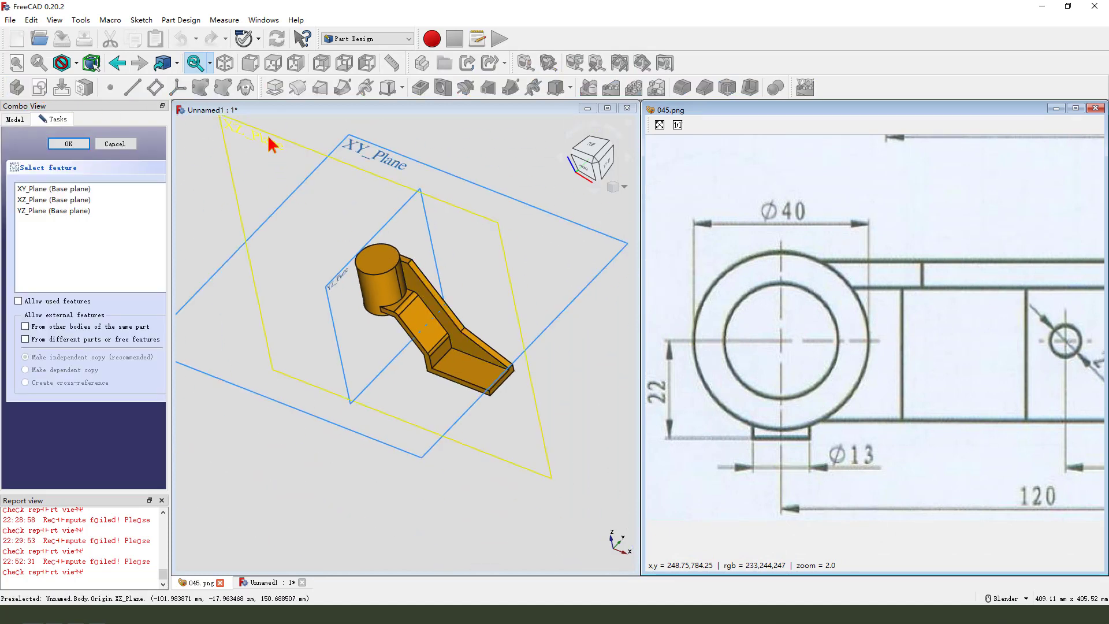
click(270, 145)
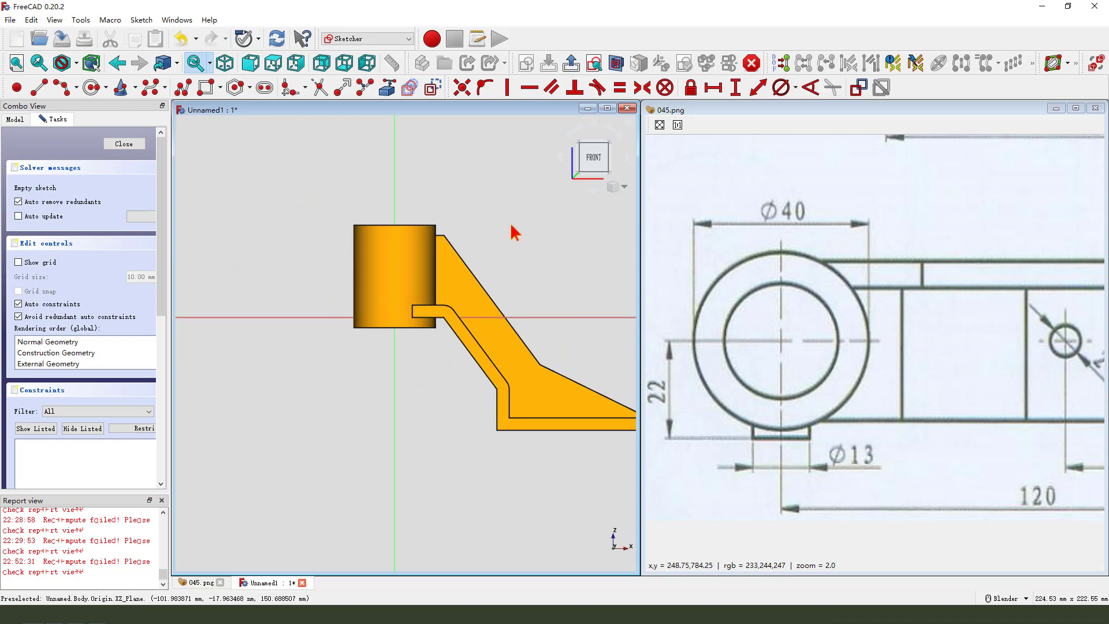
click(15, 119)
click(53, 230)
key(space)
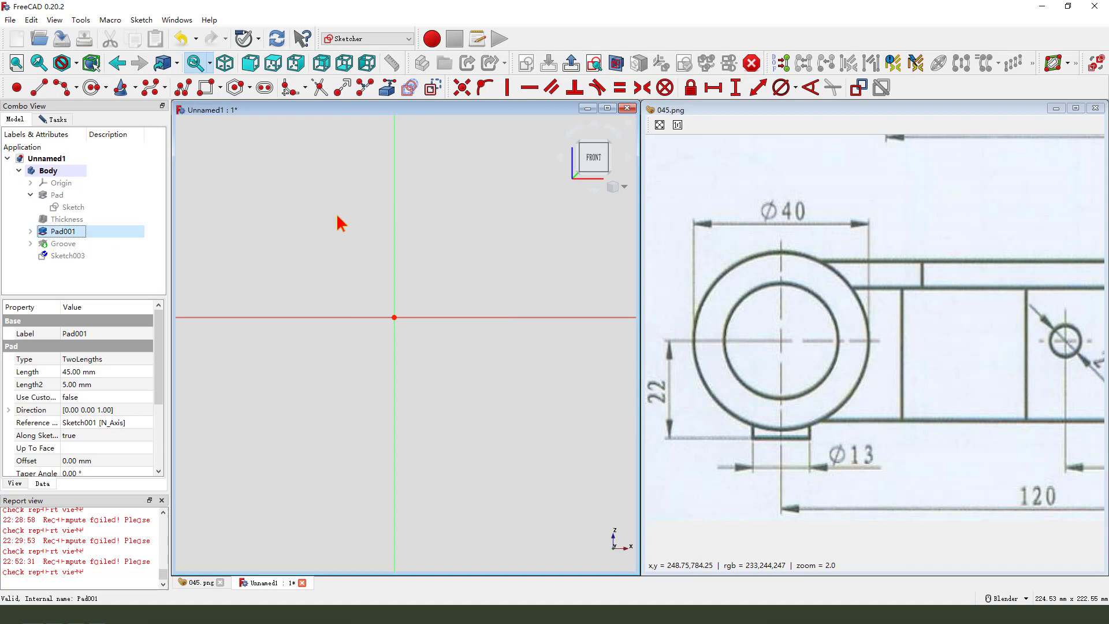
Draw a circle centred on the vertical axis with a 13 mm diameter
click(91, 88)
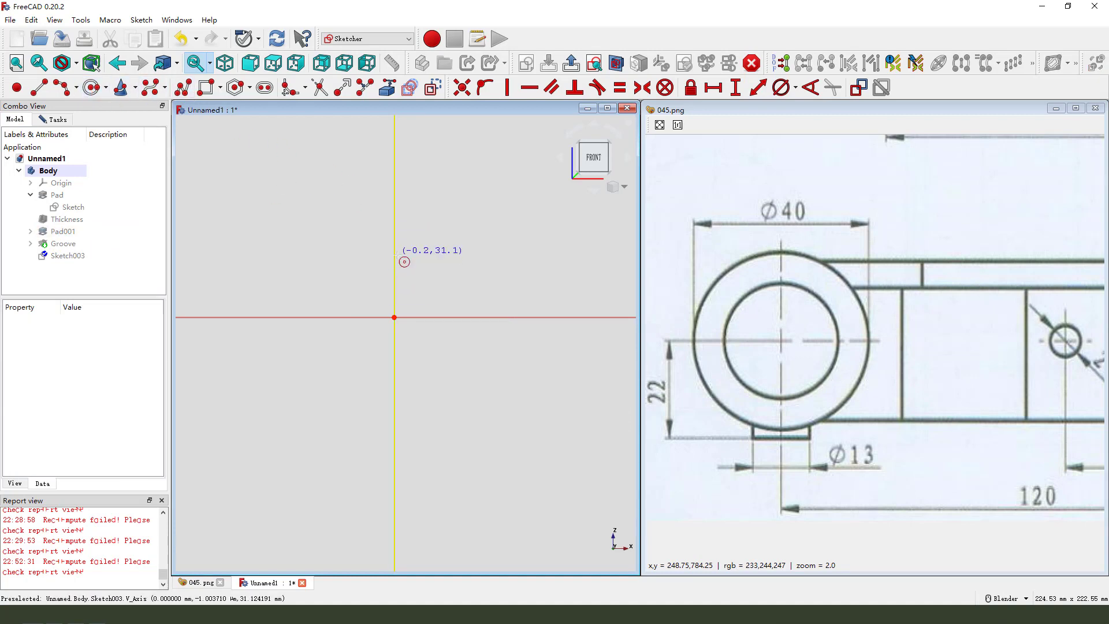
click(394, 253)
click(416, 244)
click(416, 243)
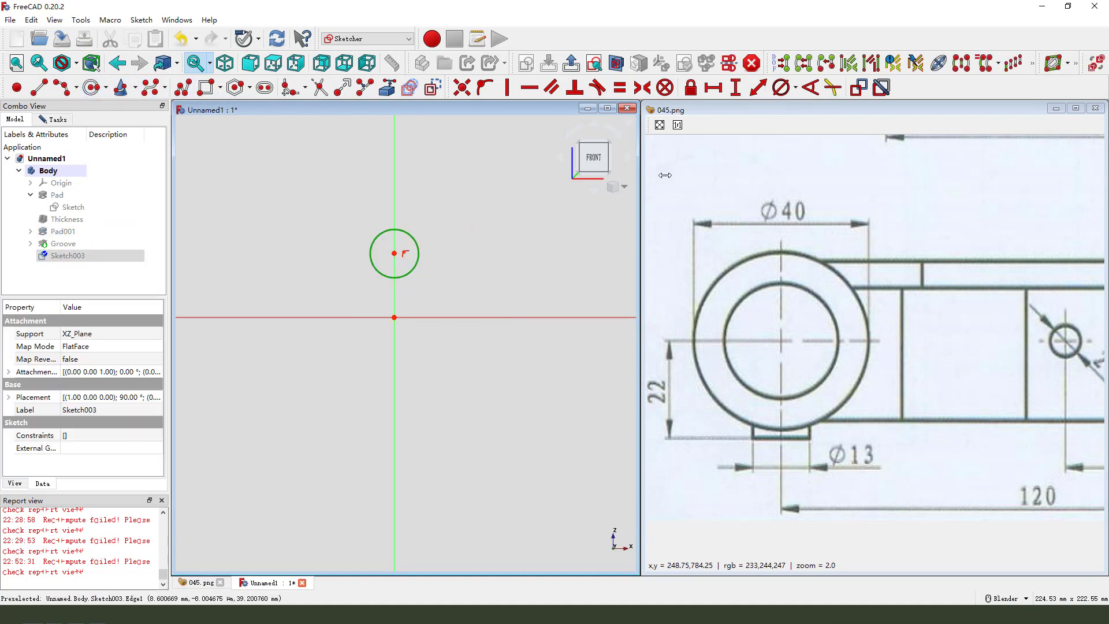
click(783, 90)
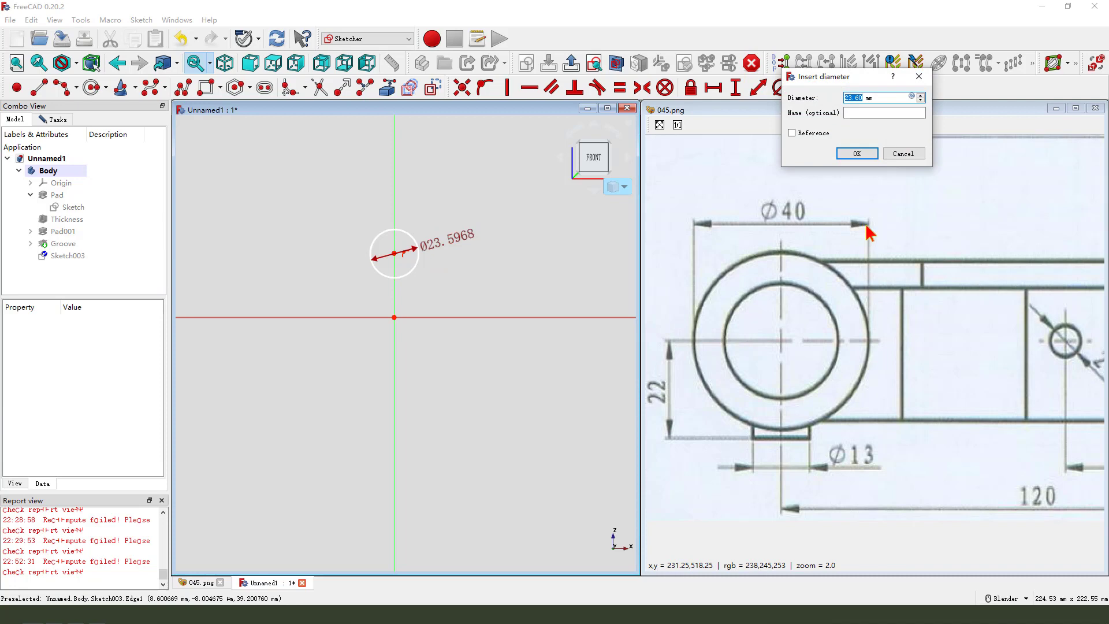
text(3)
key(Return)
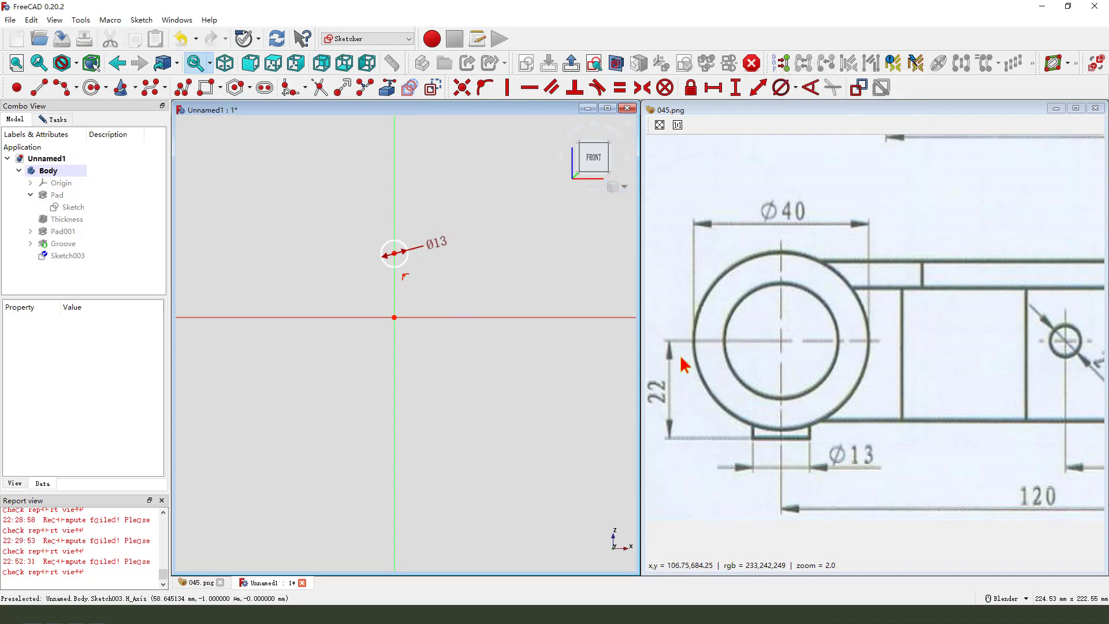
Add a vertical distance constraint from the origin to the circle centre
click(714, 87)
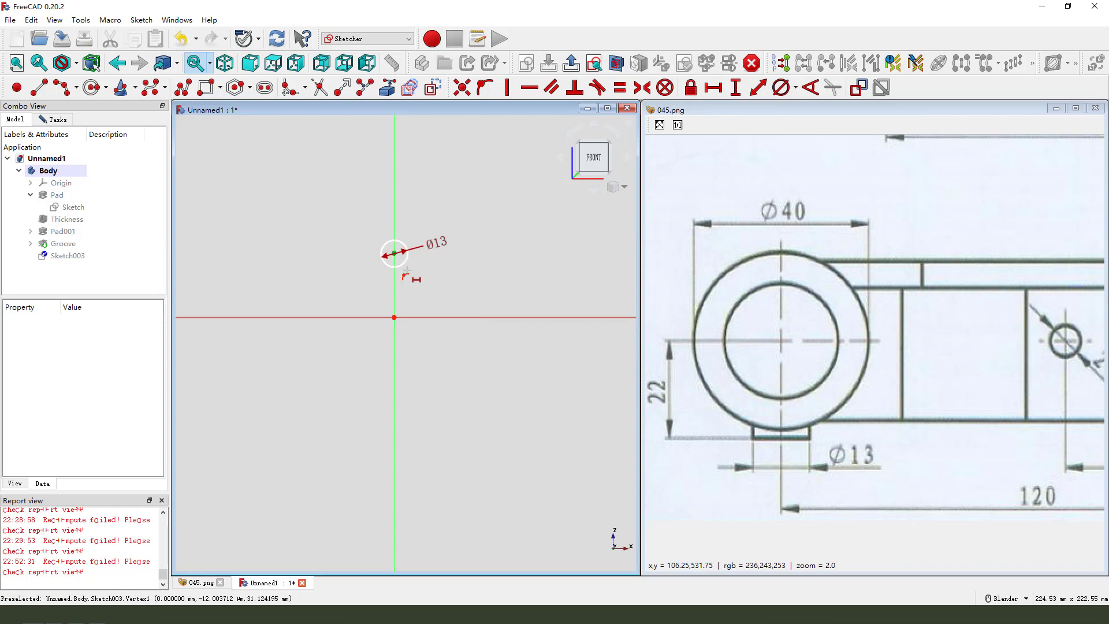
click(394, 253)
click(394, 317)
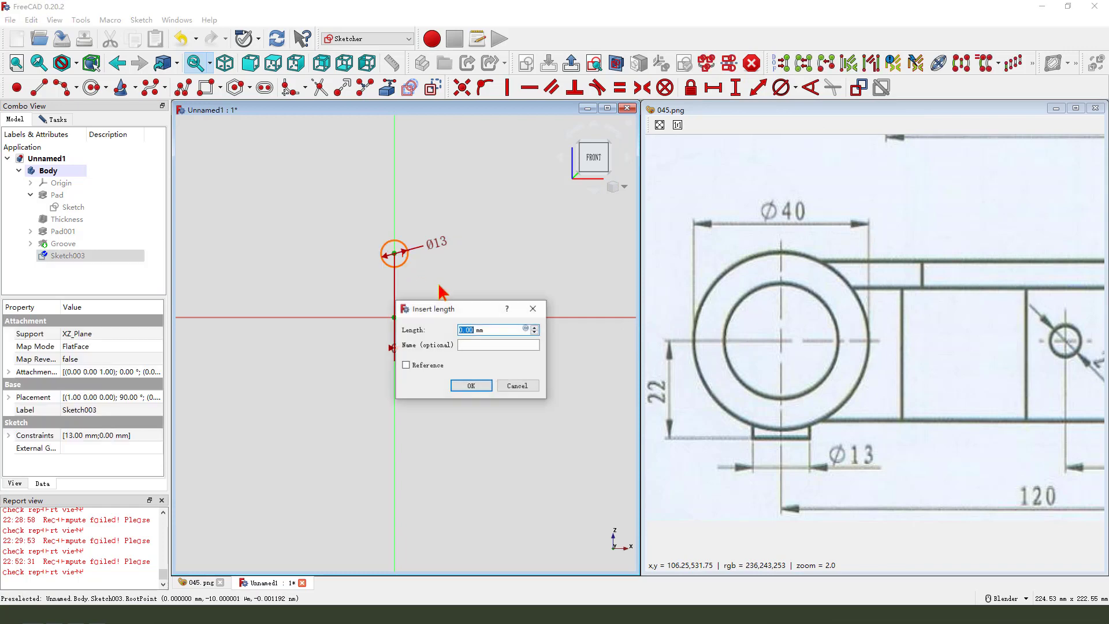
click(542, 312)
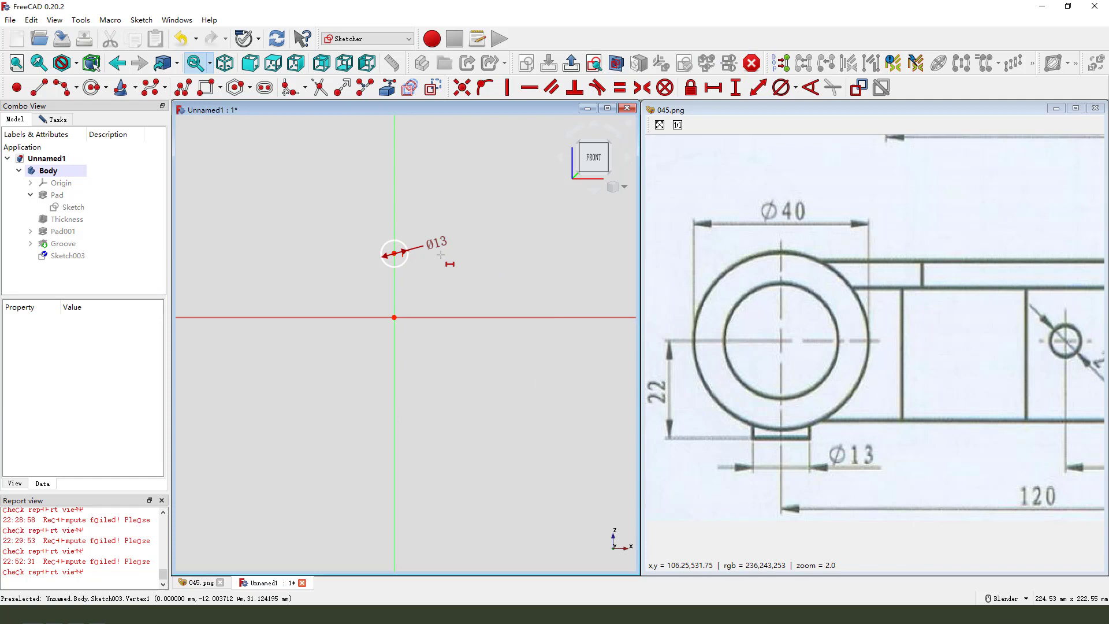
click(394, 253)
click(394, 317)
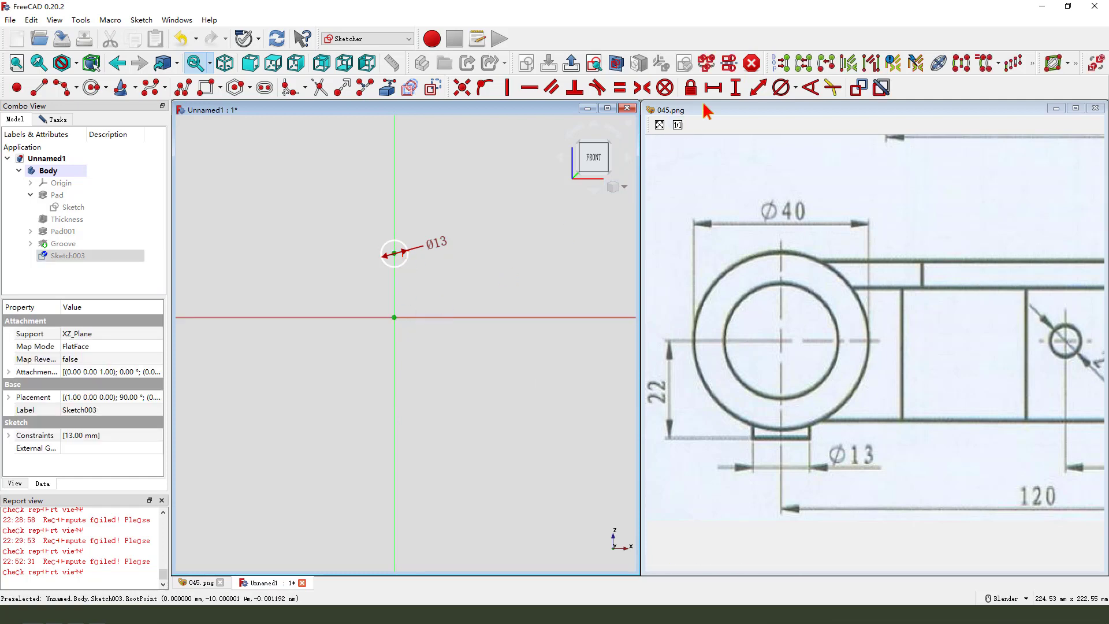
click(736, 87)
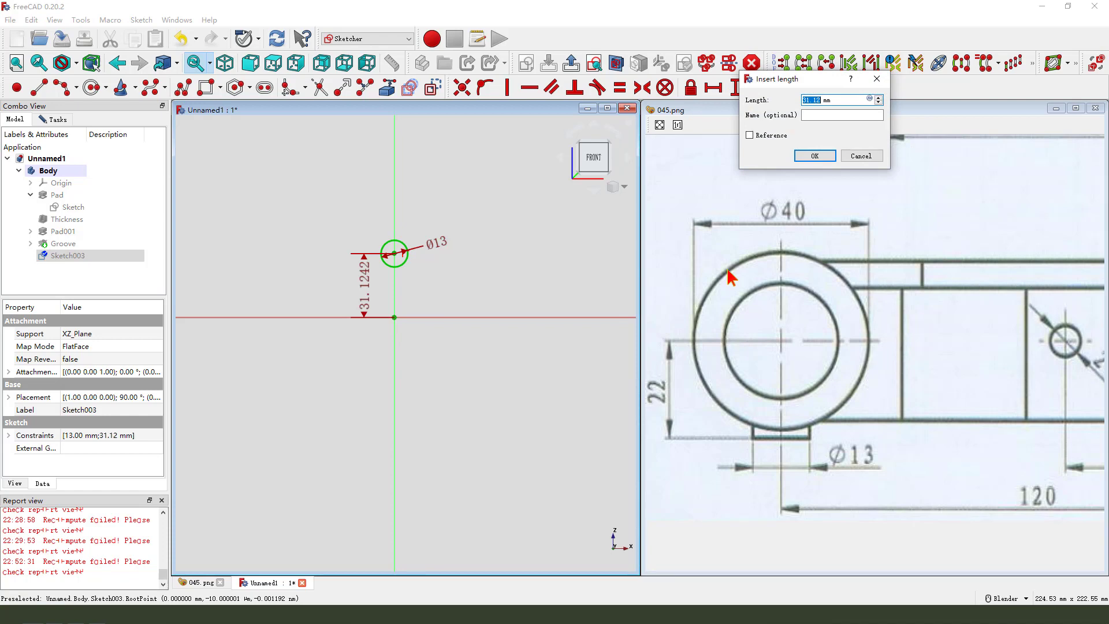
click(816, 159)
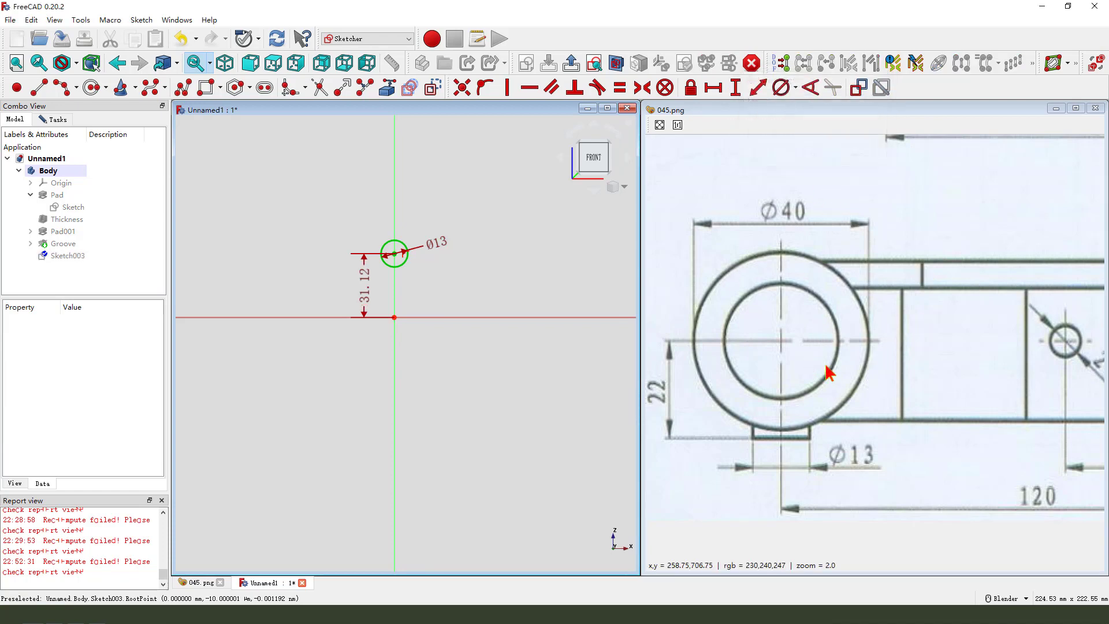
Set the circle centre's height to 20 mm above the origin
scroll(884, 242, down, 3)
scroll(847, 264, up, 5)
scroll(847, 264, down, 3)
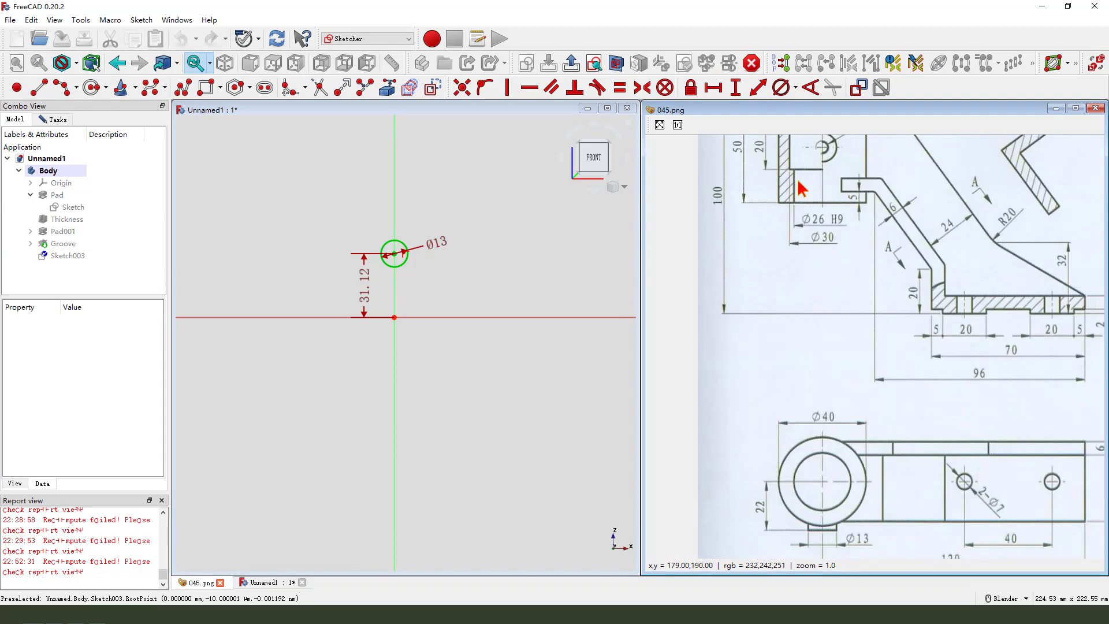
scroll(805, 179, down, 3)
drag(751, 291, 876, 294)
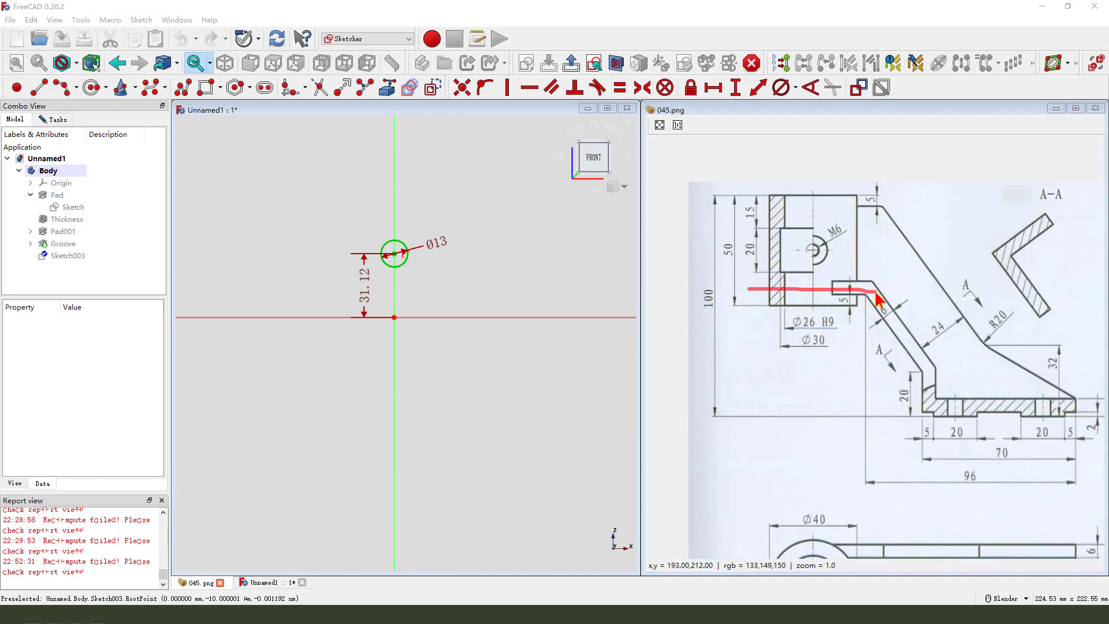
drag(723, 255, 880, 255)
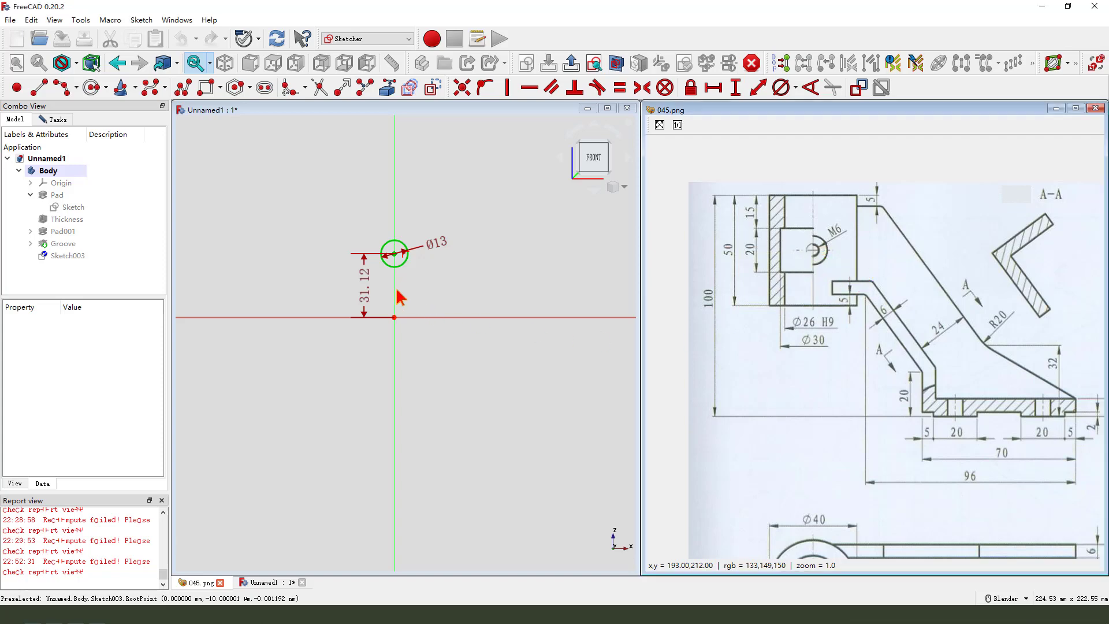
double_click(369, 291)
text(20)
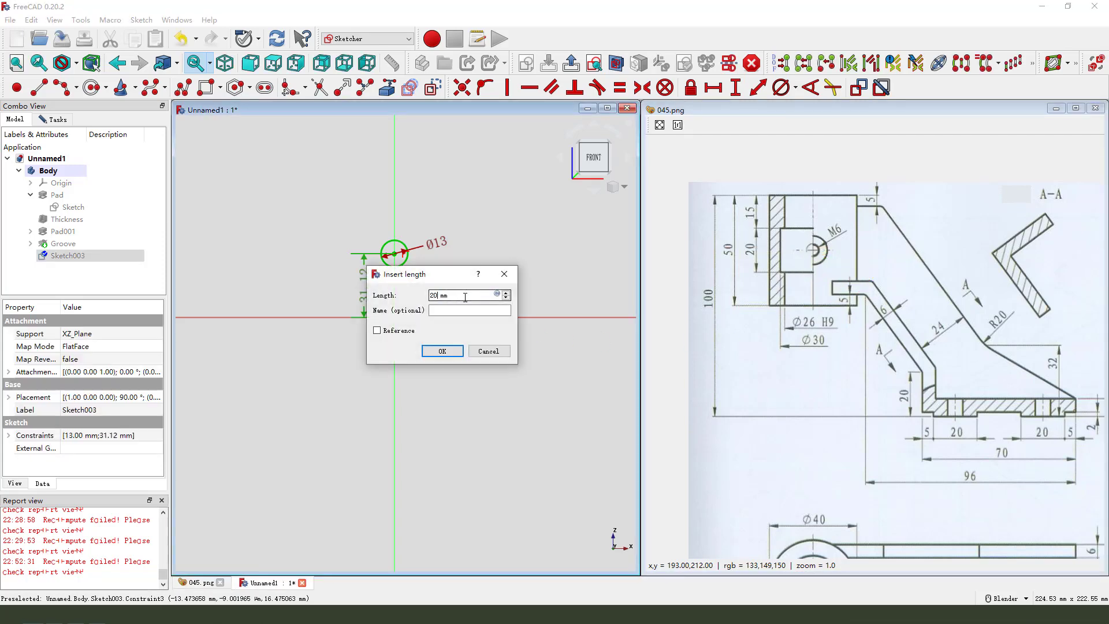
key(Return)
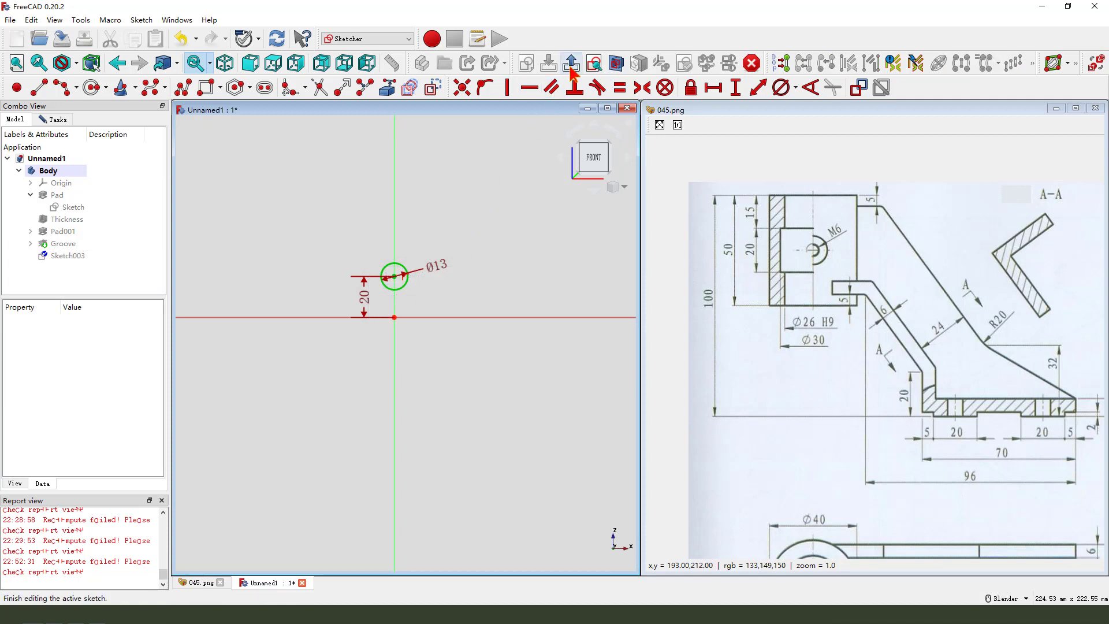
Pad the Ø13 circle sketch 22 mm to create the Pad002 side lug
click(572, 63)
click(275, 87)
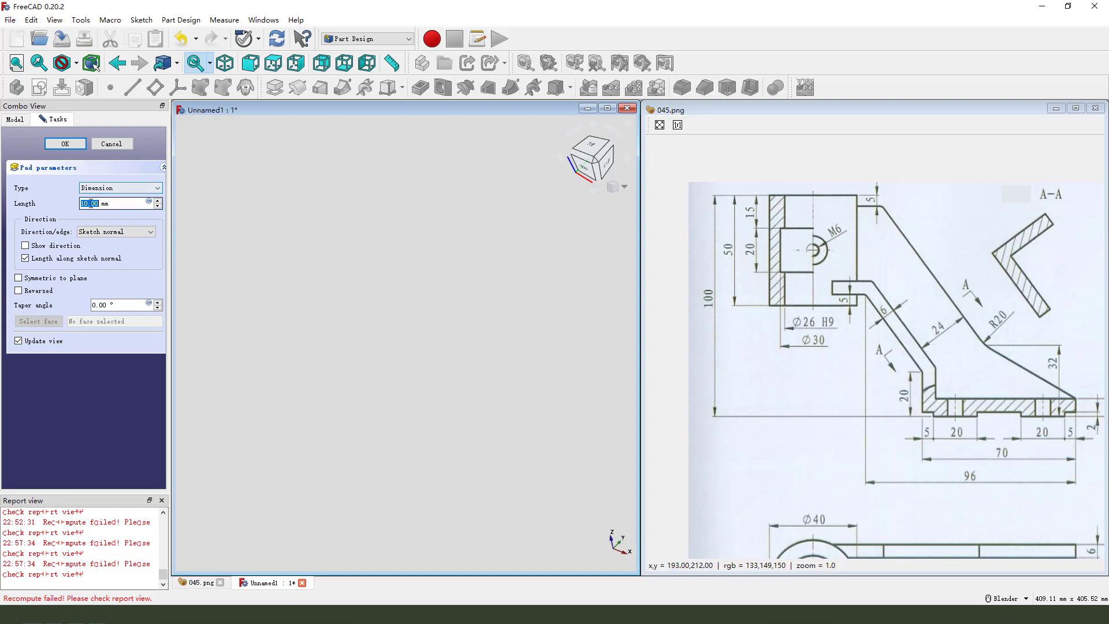
scroll(854, 285, down, 3)
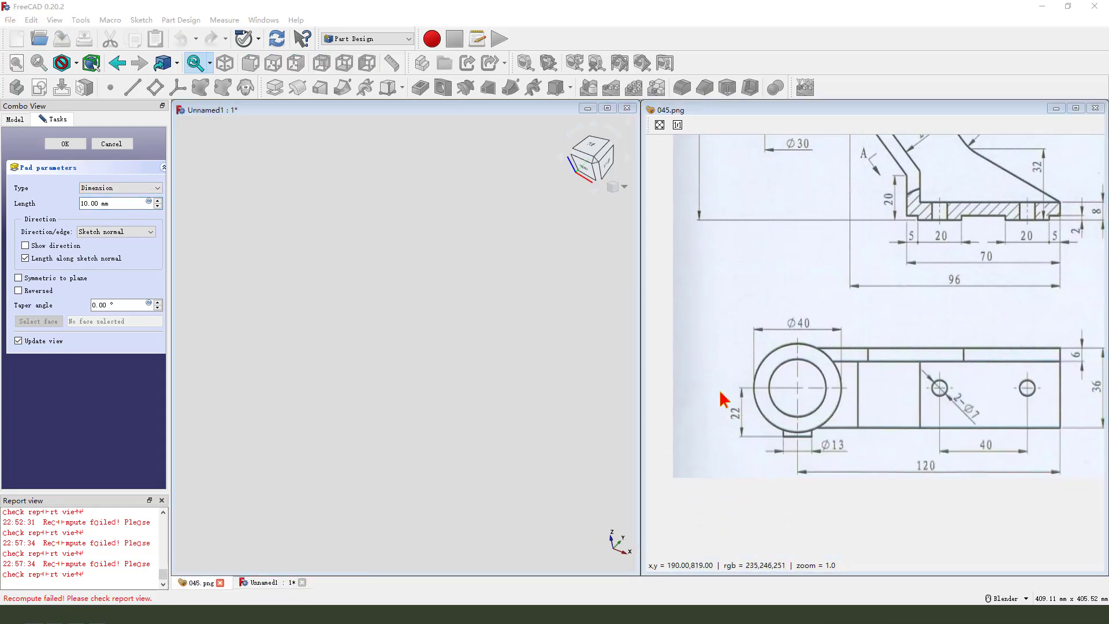
drag(720, 391, 735, 412)
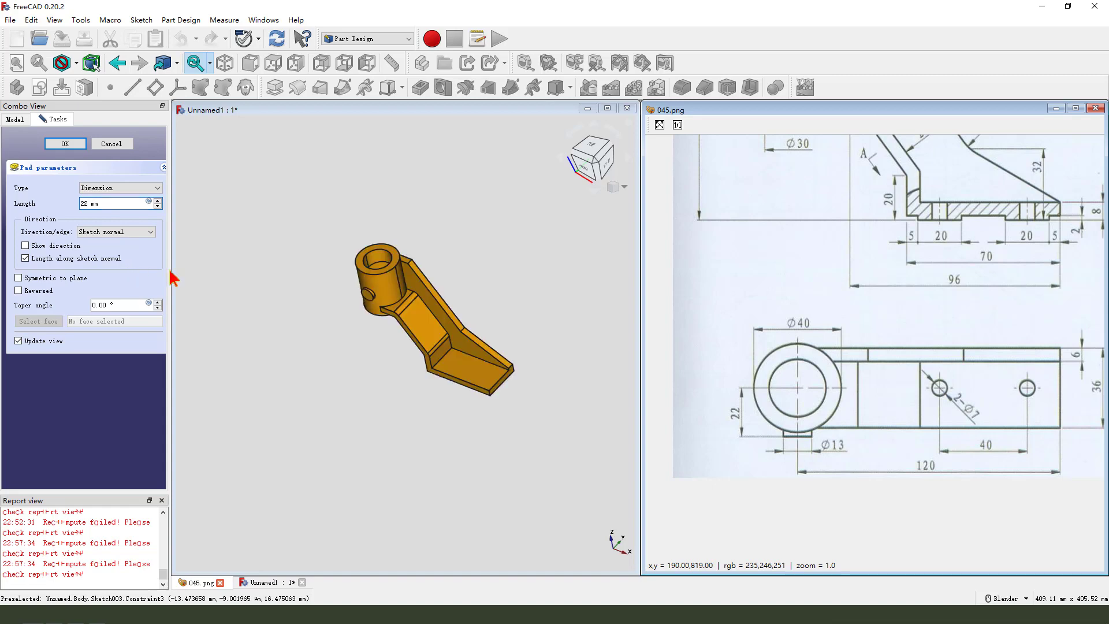
scroll(344, 296, up, 3)
drag(390, 280, 377, 287)
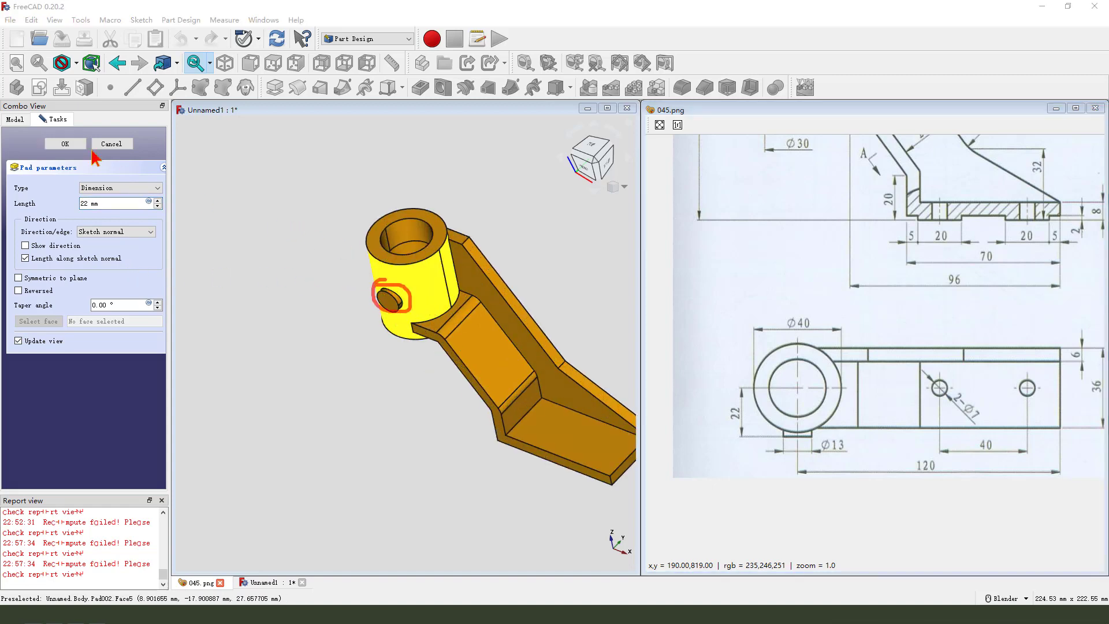
click(75, 144)
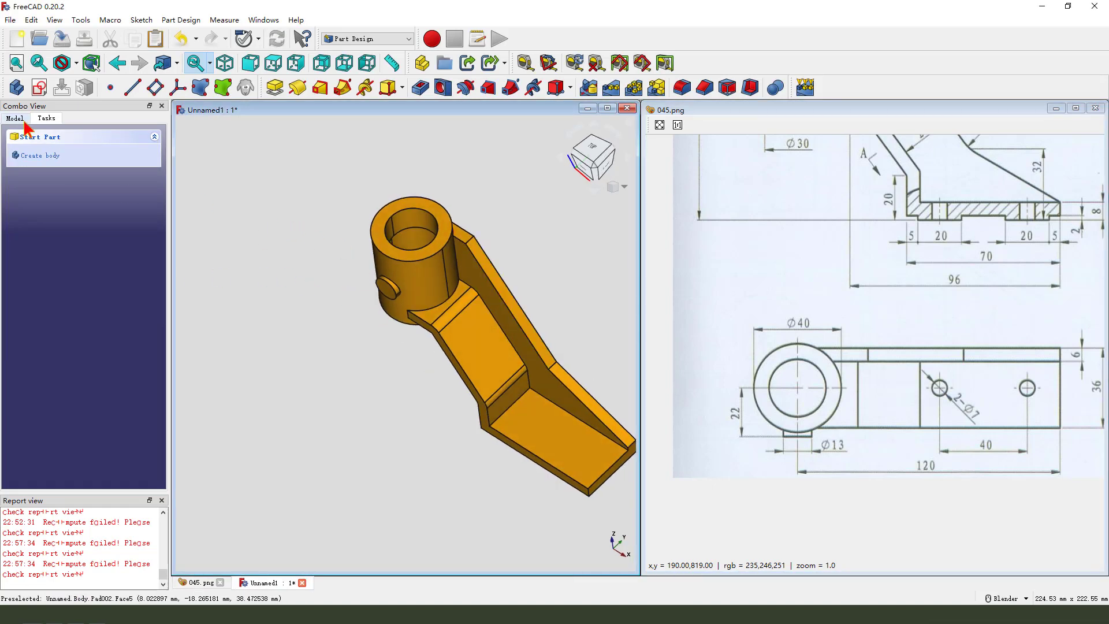
click(25, 123)
drag(128, 234, 87, 251)
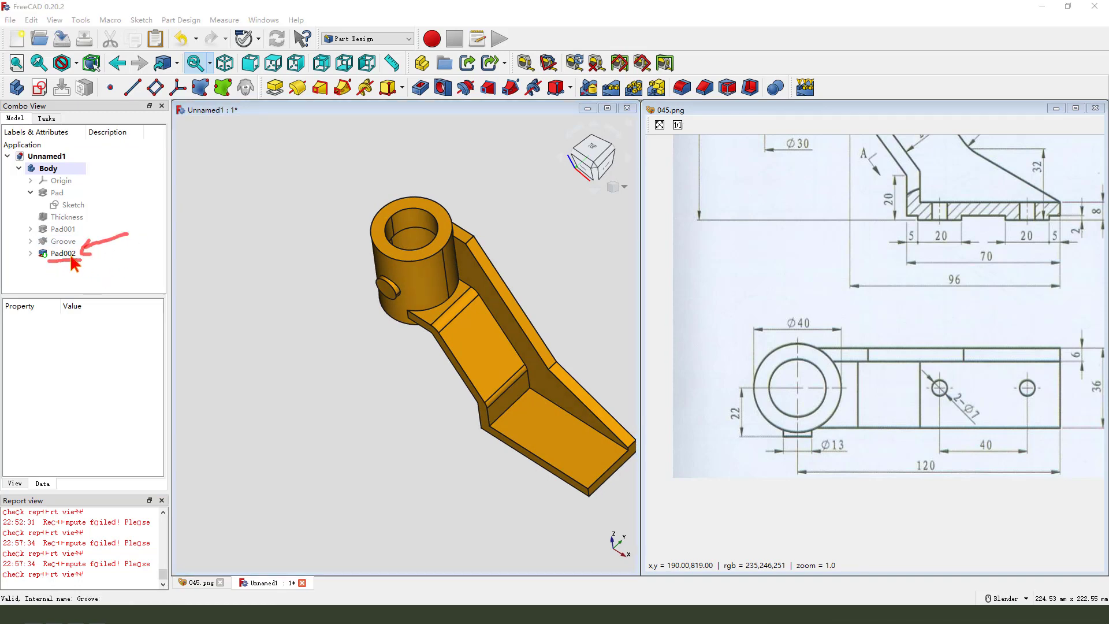
Reorder Pad002 so it comes before the Groove in the feature tree
click(67, 256)
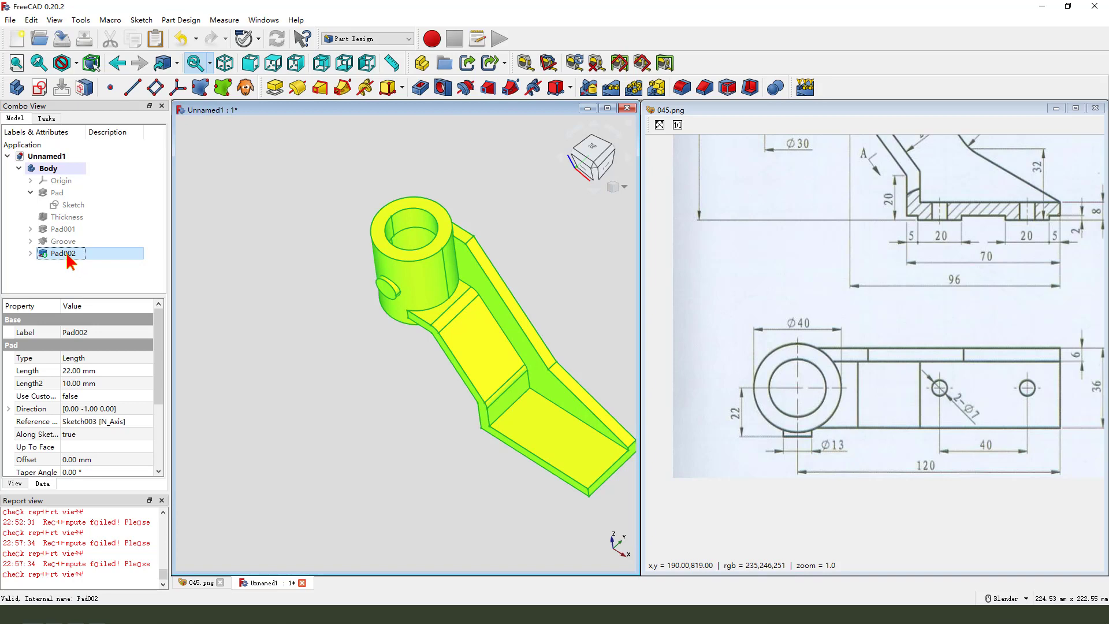
right_click(67, 257)
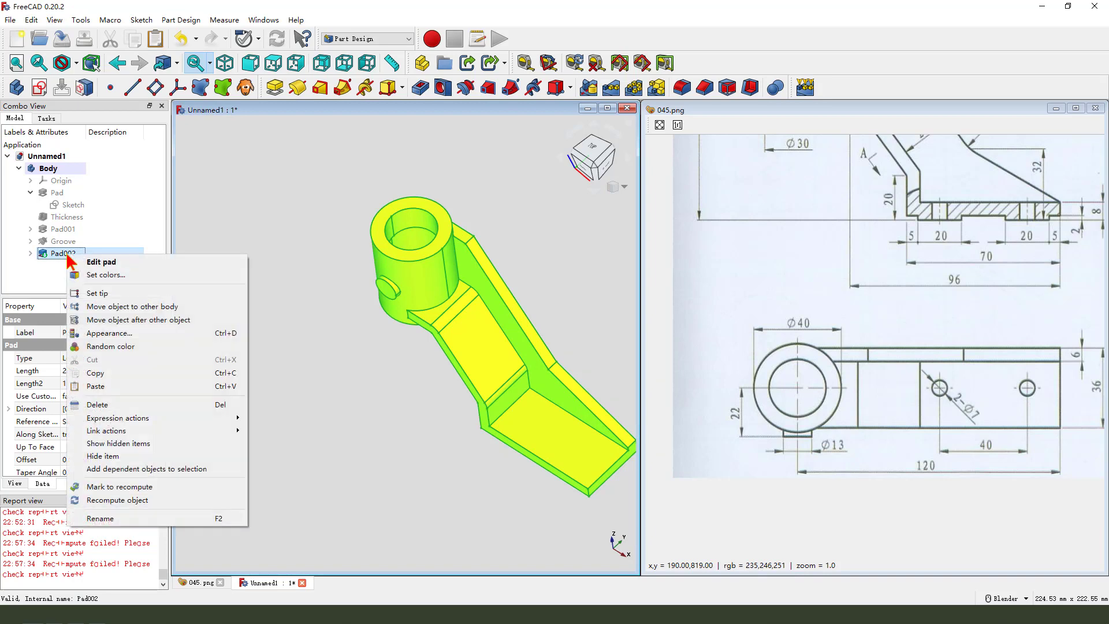
click(127, 323)
click(559, 309)
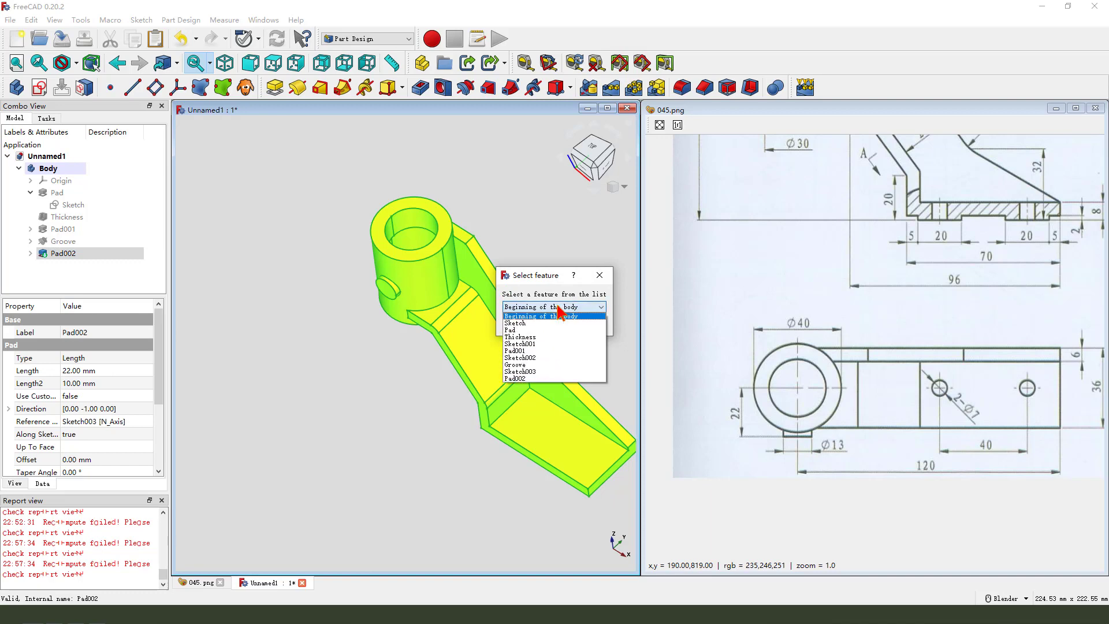
drag(131, 205, 93, 228)
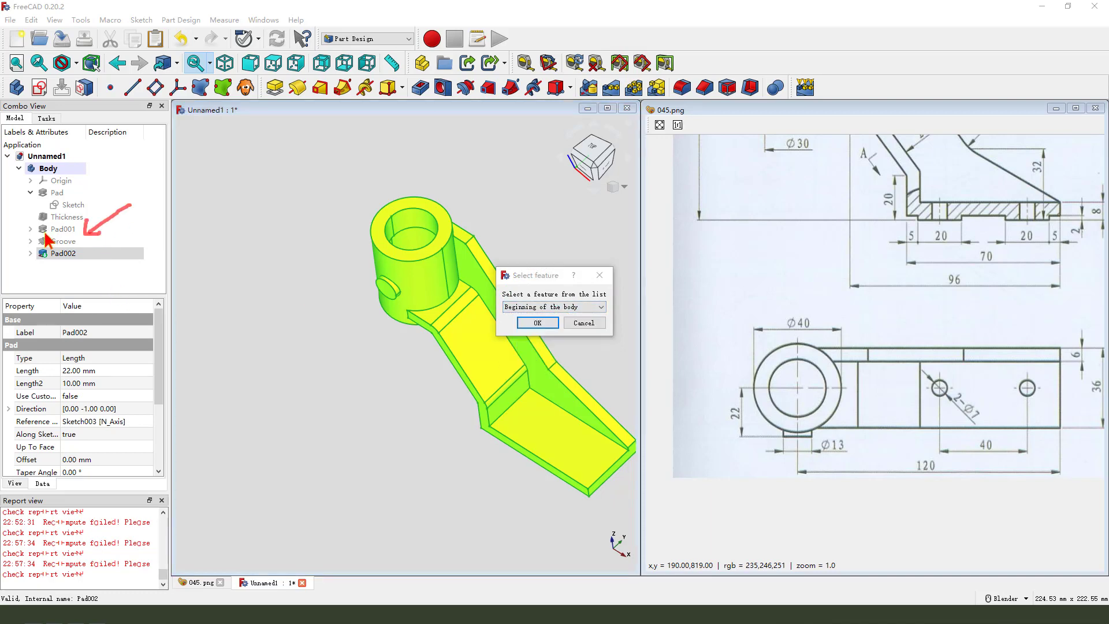
click(564, 307)
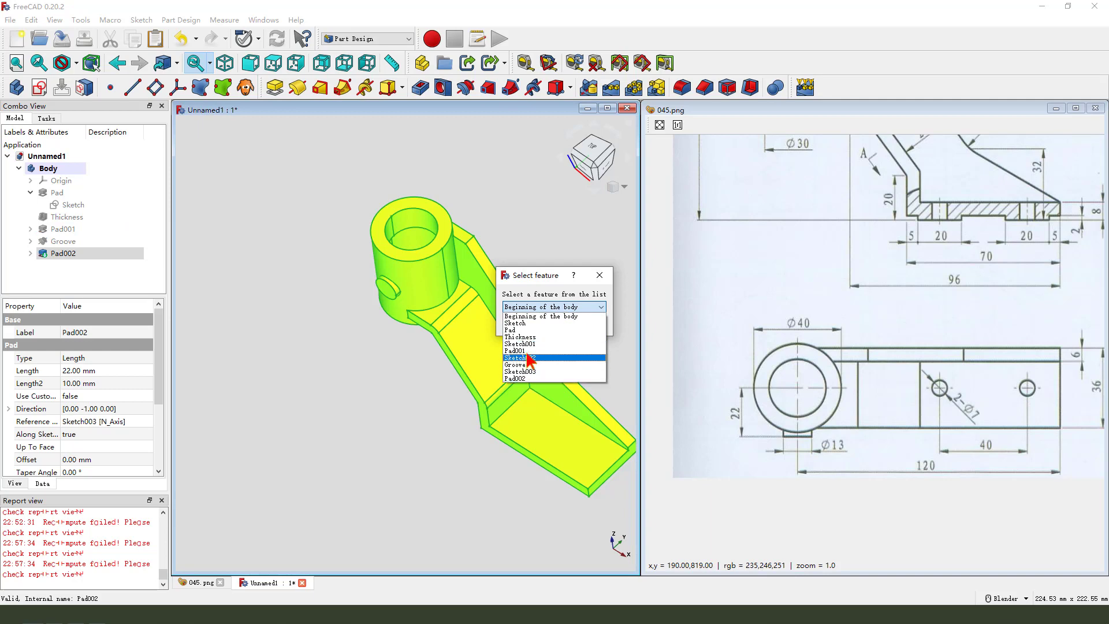
key(Escape)
click(539, 323)
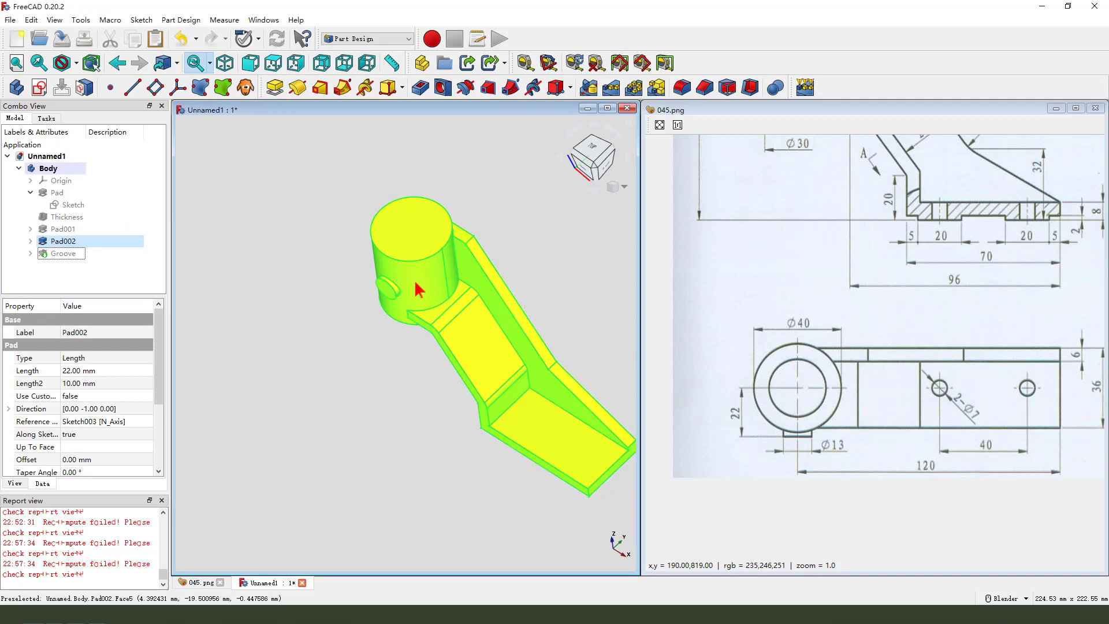
Show the Groove result and inspect the bore through the lugged boss
click(254, 301)
middle_drag(248, 289, 376, 303)
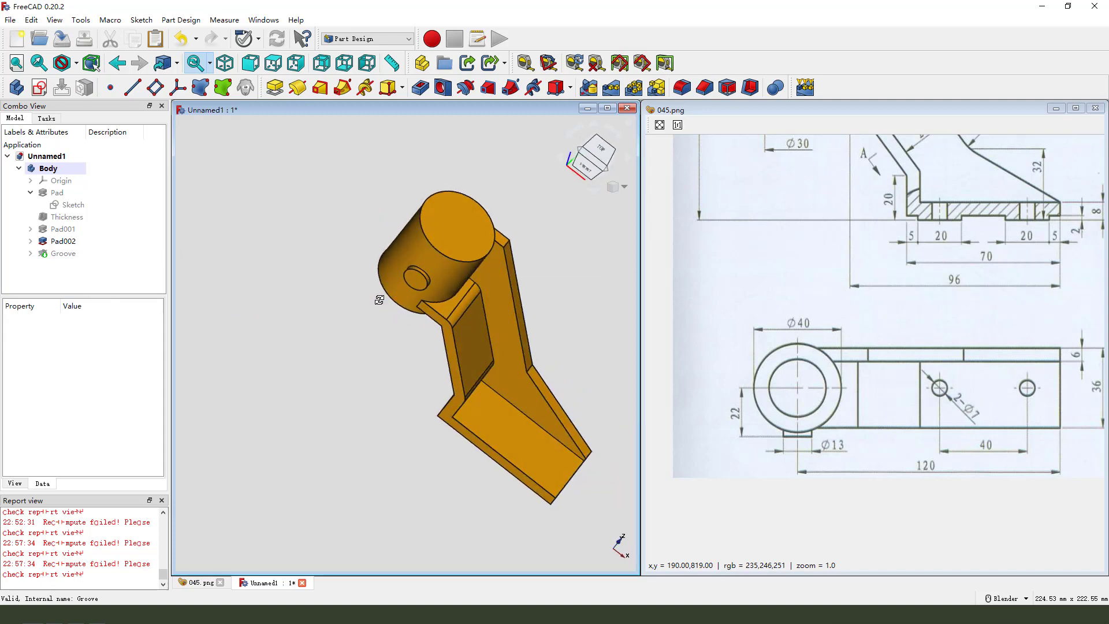
click(64, 252)
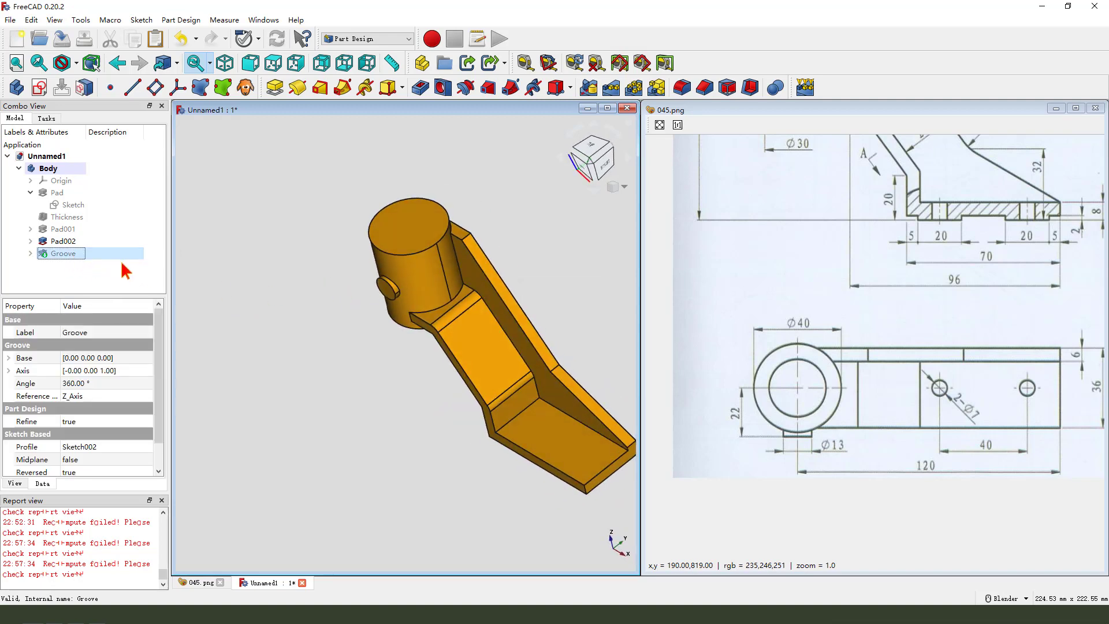
key(space)
mouse_move(423, 301)
middle_down()
mouse_move(411, 296)
mouse_move(492, 308)
middle_up()
scroll(410, 295, down, 2)
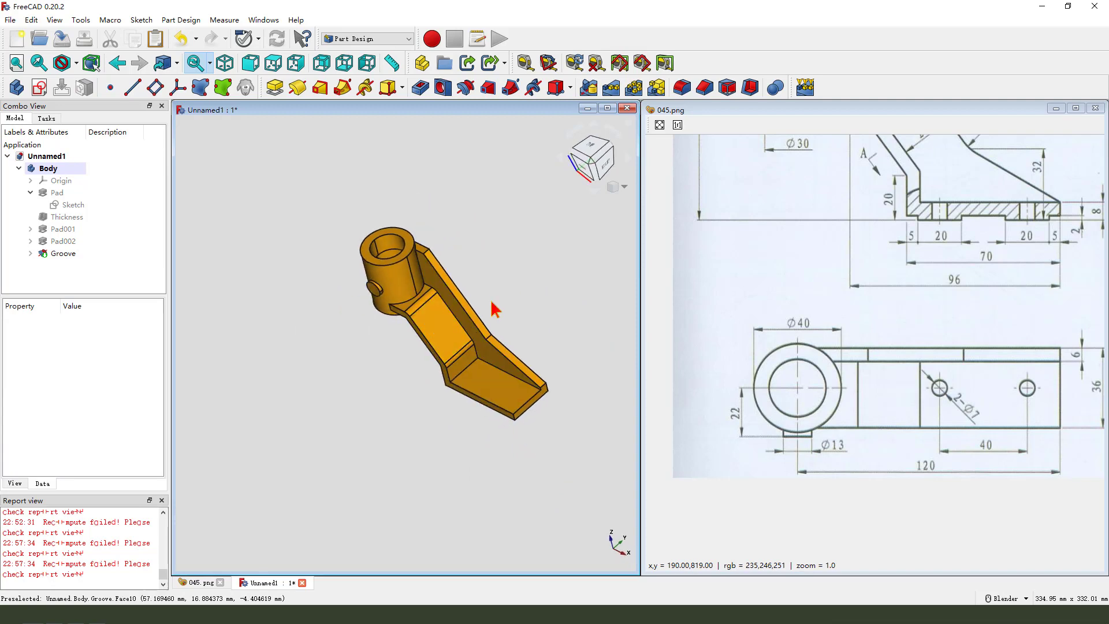
Start a sketch on the side lug face, linking the hole edge as external geometry
scroll(774, 259, up, 5)
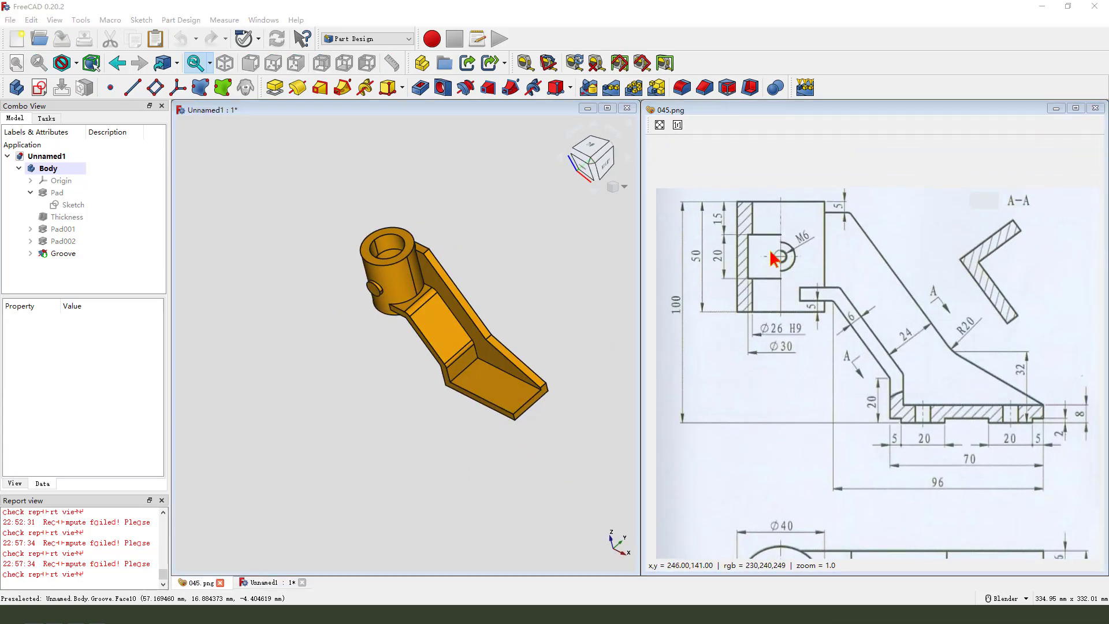
scroll(399, 283, up, 2)
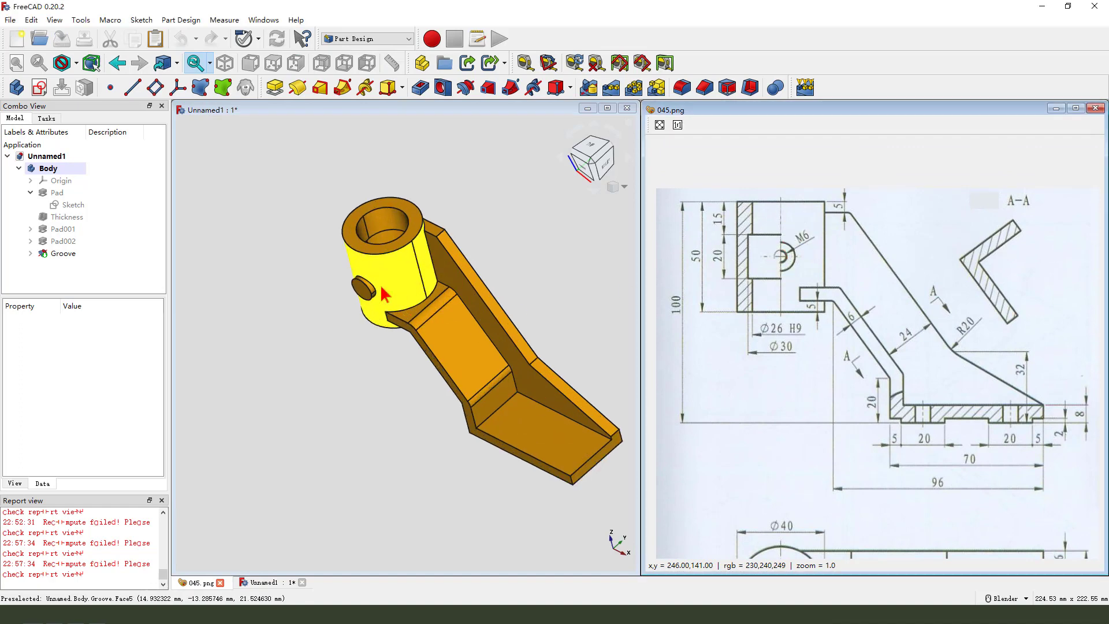
click(360, 289)
click(40, 87)
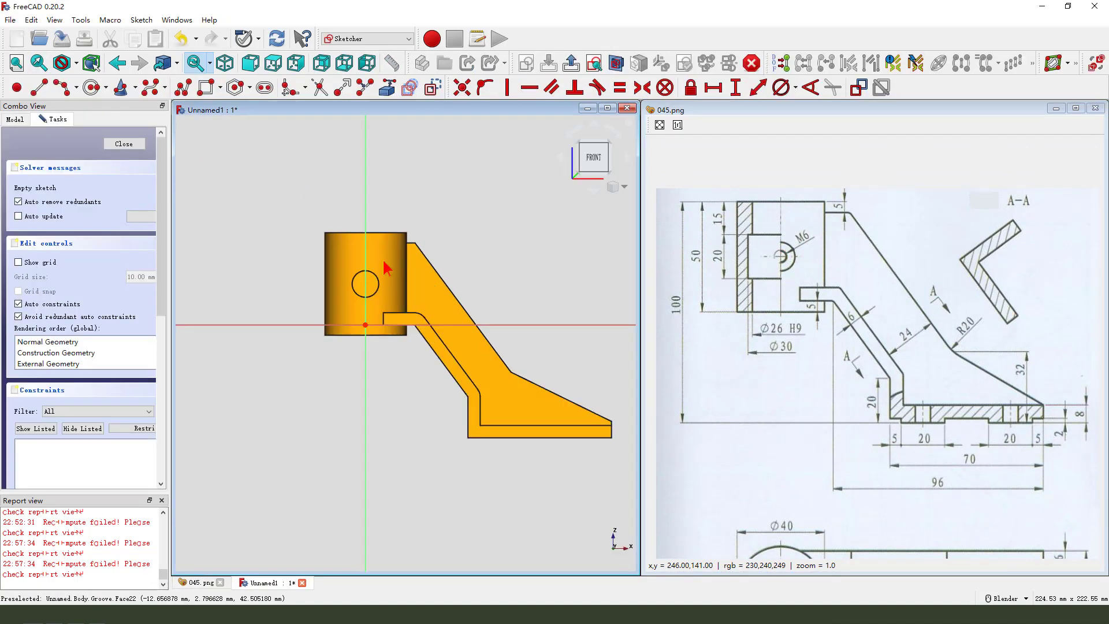
click(387, 87)
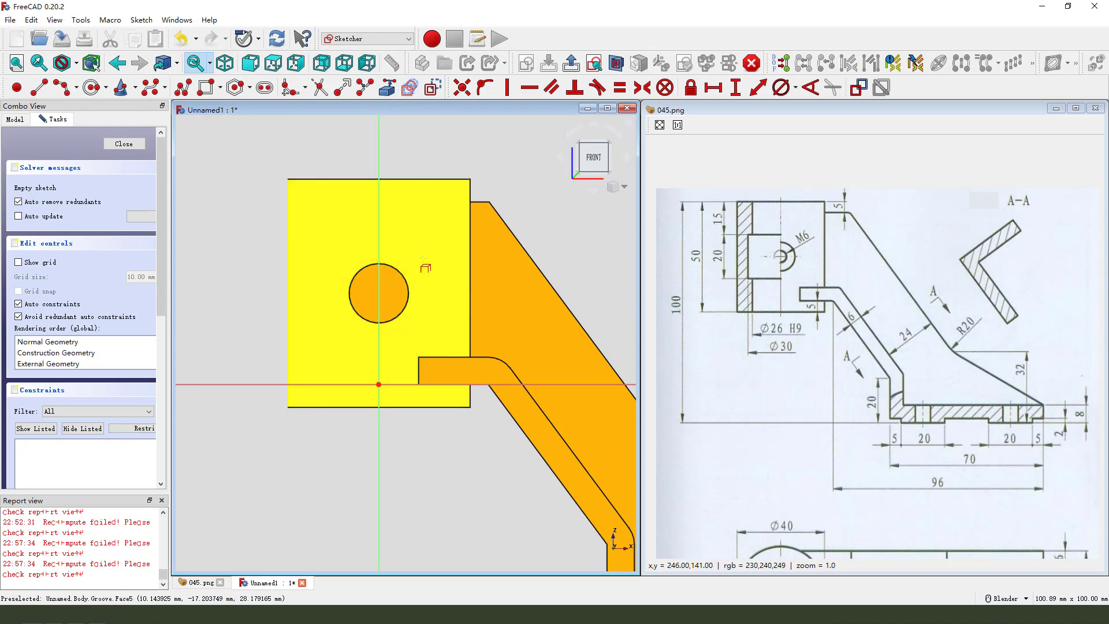
click(405, 279)
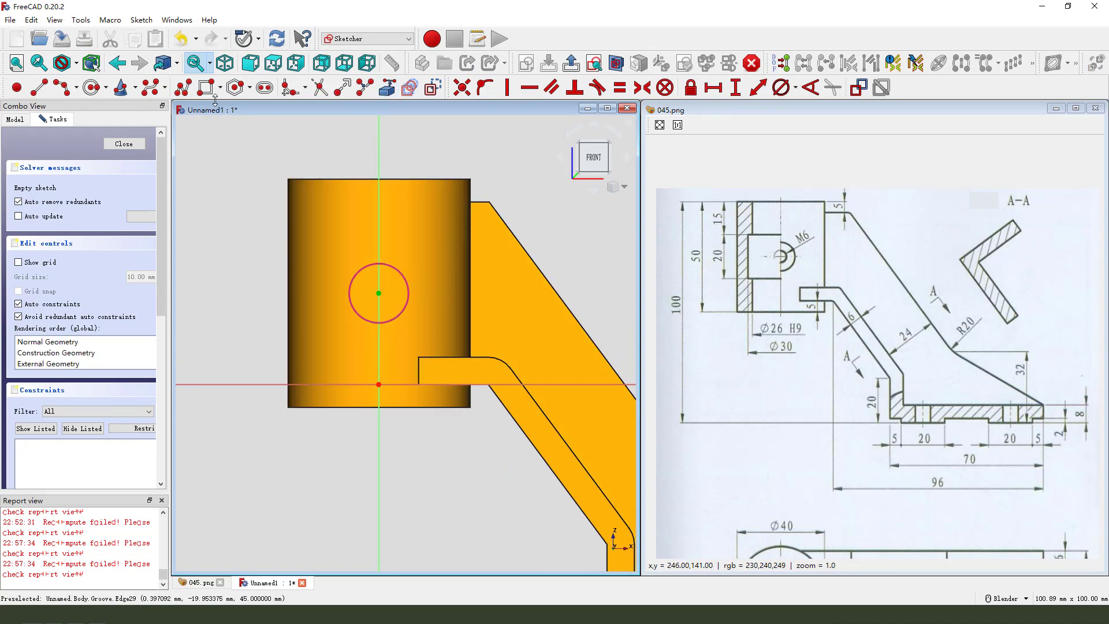
Draw a Ø6 mm circle on the hole centre and close the sketch
click(92, 90)
scroll(397, 290, up, 1)
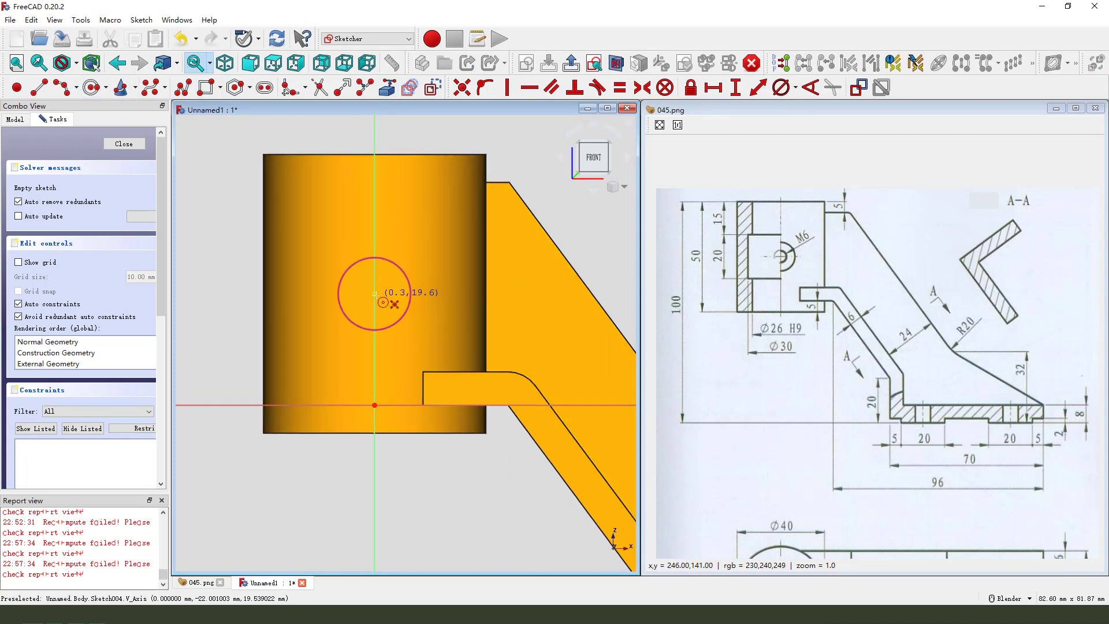
click(375, 294)
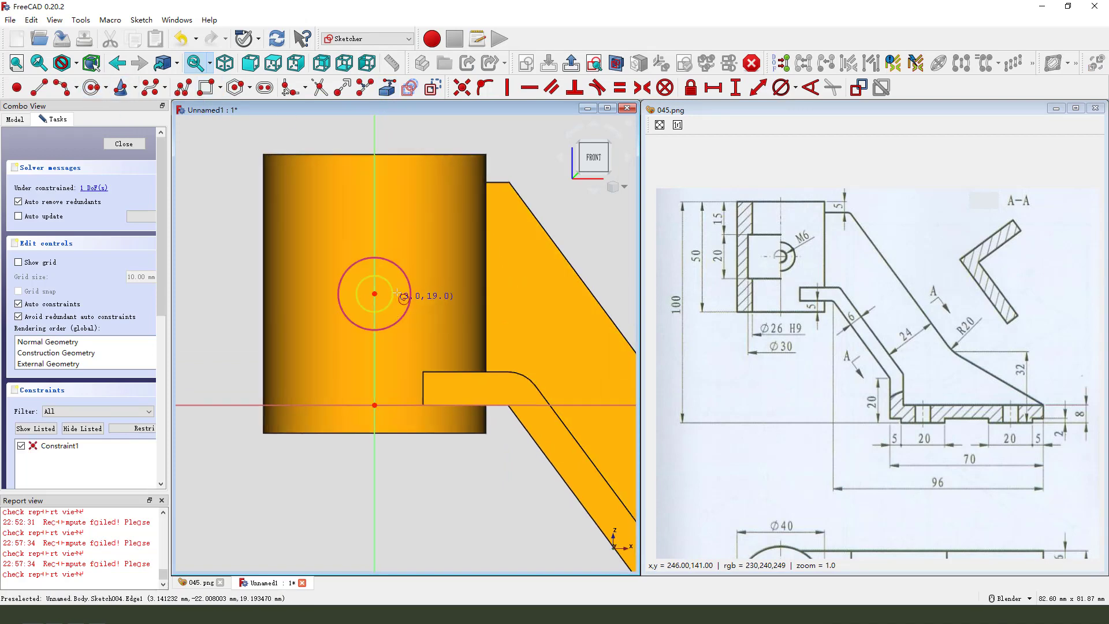
click(781, 87)
text(6)
key(Return)
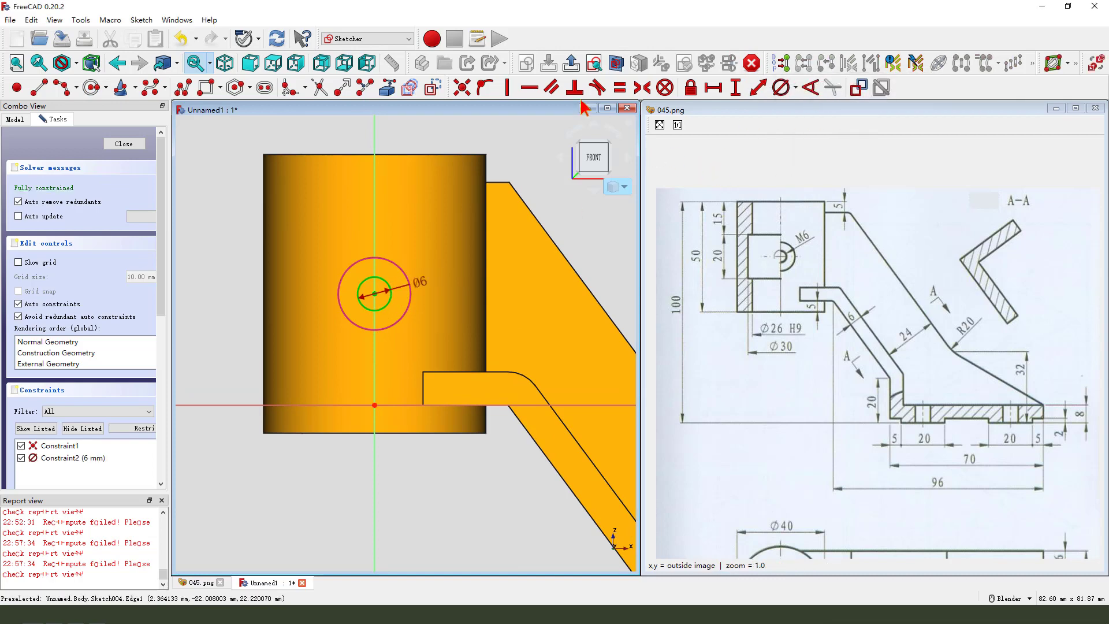
click(568, 64)
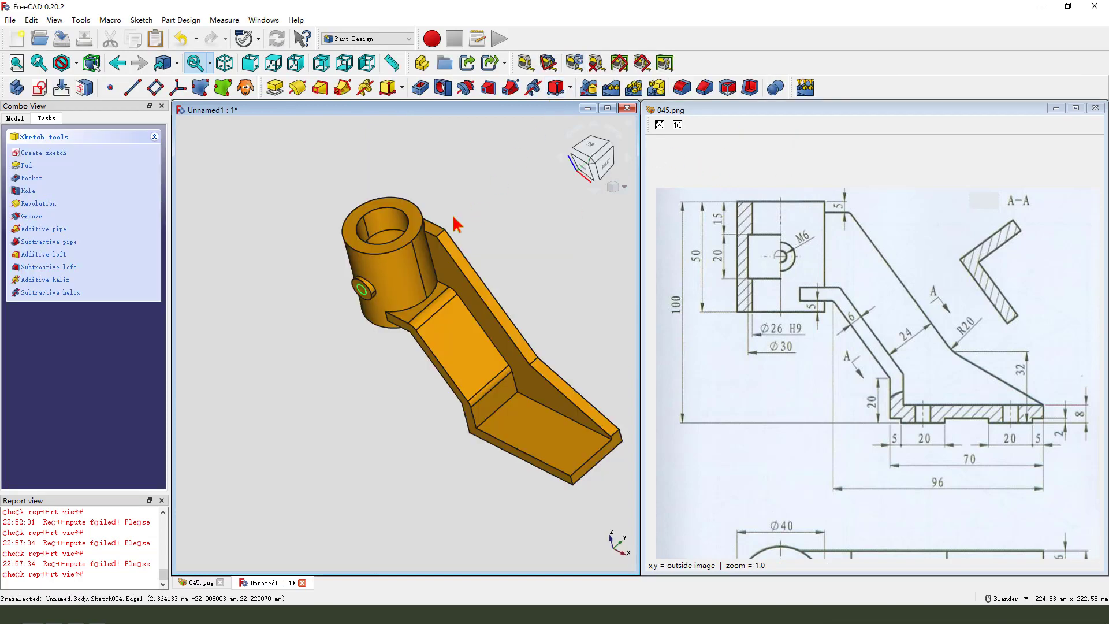
Pocket the Ø6 circle with type Up to first face
click(420, 90)
scroll(445, 291, up, 3)
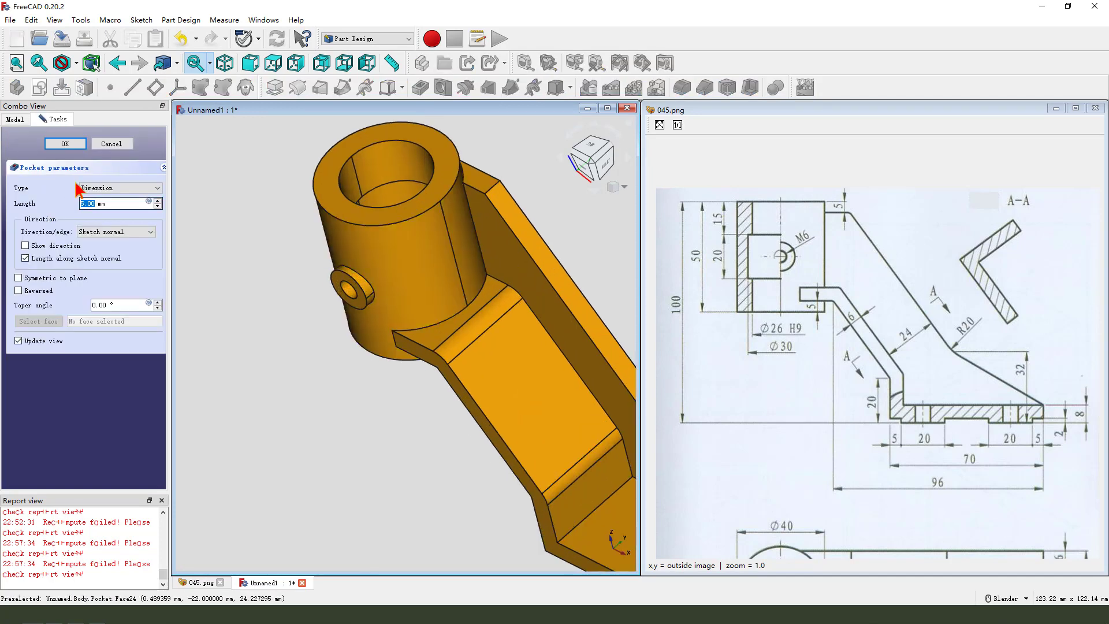
click(118, 188)
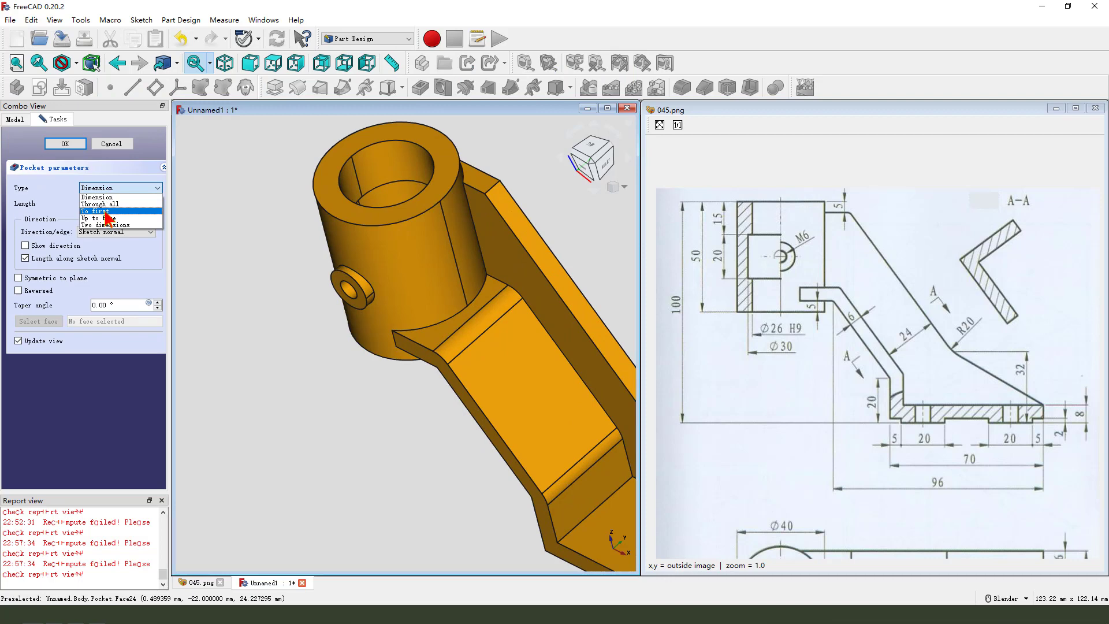
click(107, 212)
middle_drag(381, 243, 364, 347)
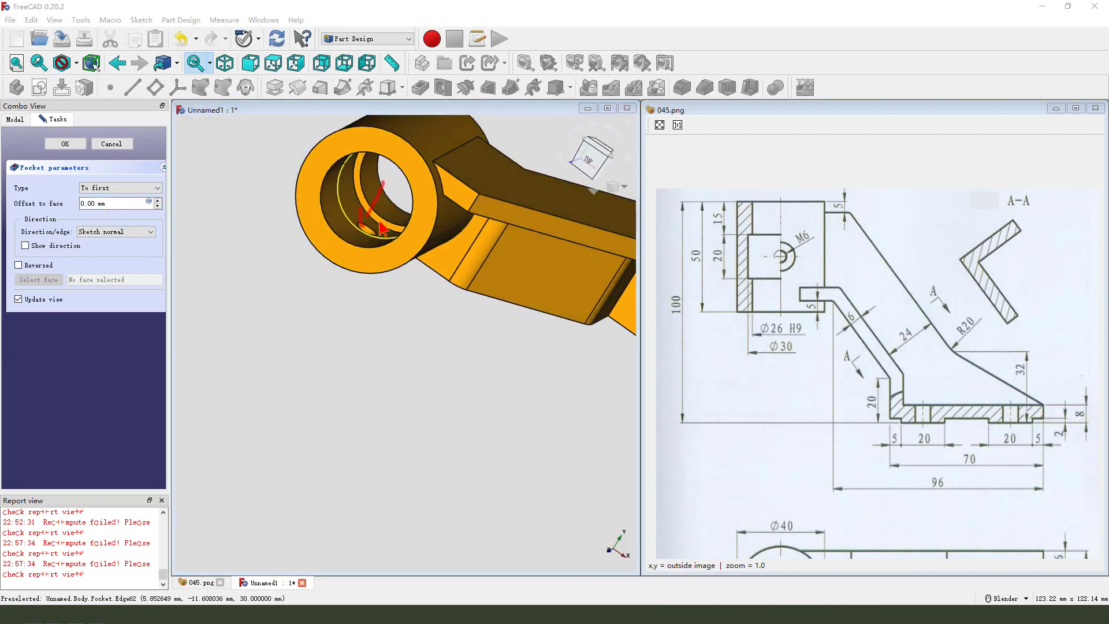
key(0)
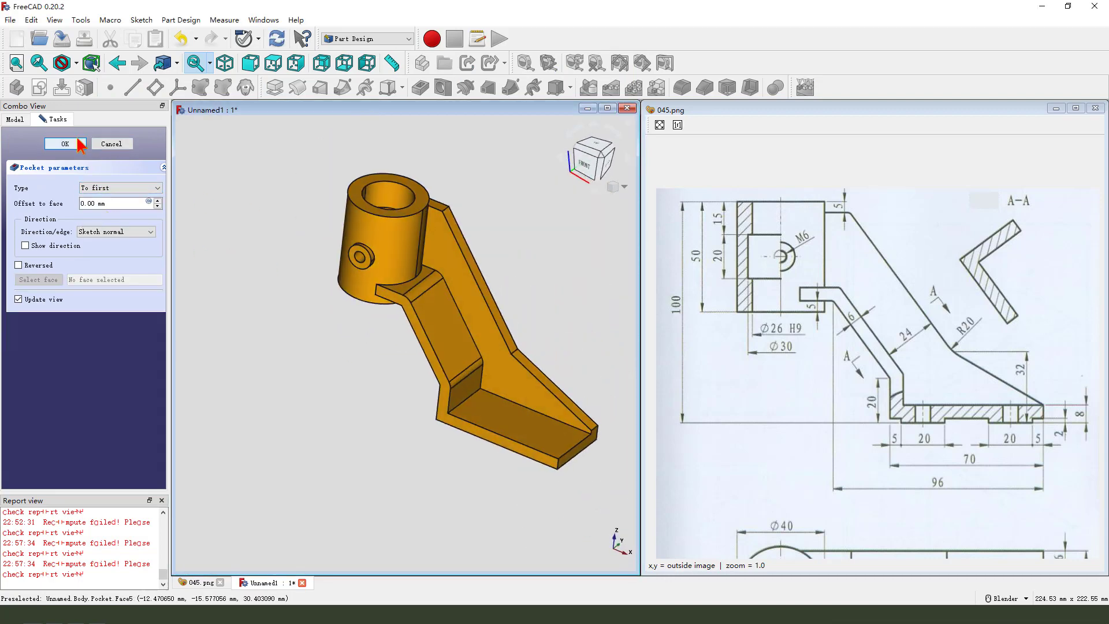
key(Return)
scroll(495, 347, down, 5)
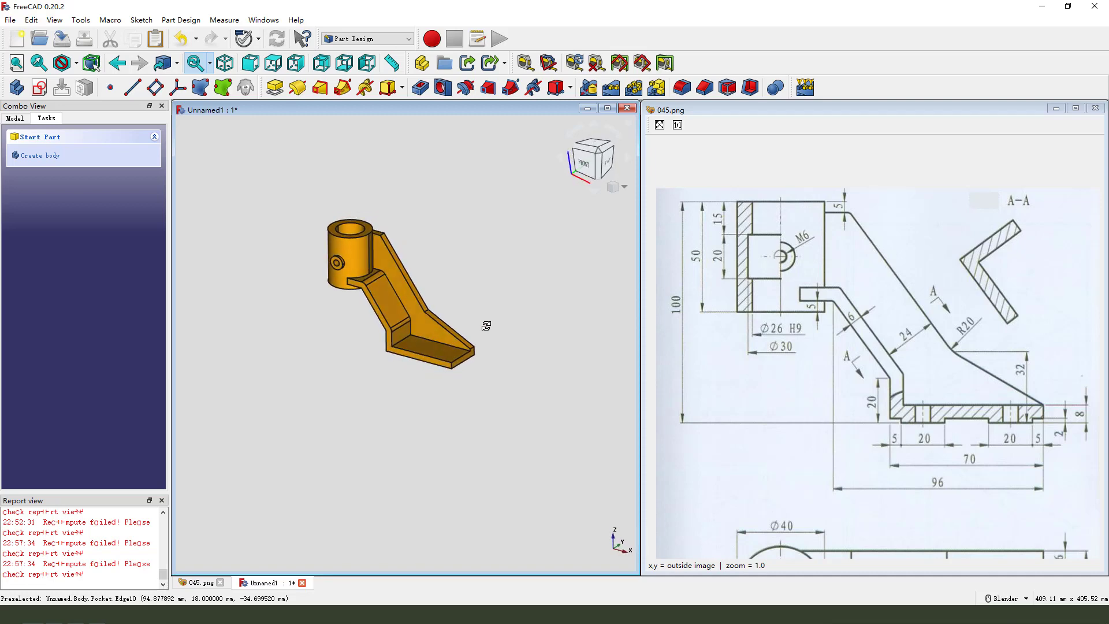
Bring the drawing's base dimensions and the bracket's base channel into view
mouse_move(1054, 404)
mouse_down()
mouse_move(1020, 392)
mouse_move(956, 328)
mouse_up()
drag(797, 356, 820, 364)
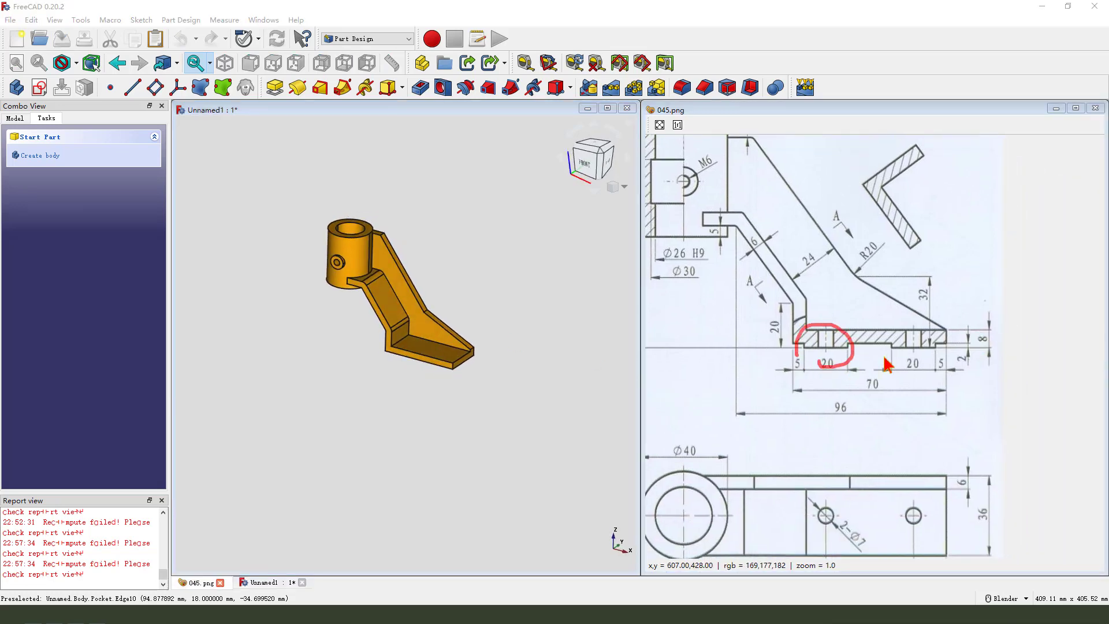
drag(924, 338, 905, 395)
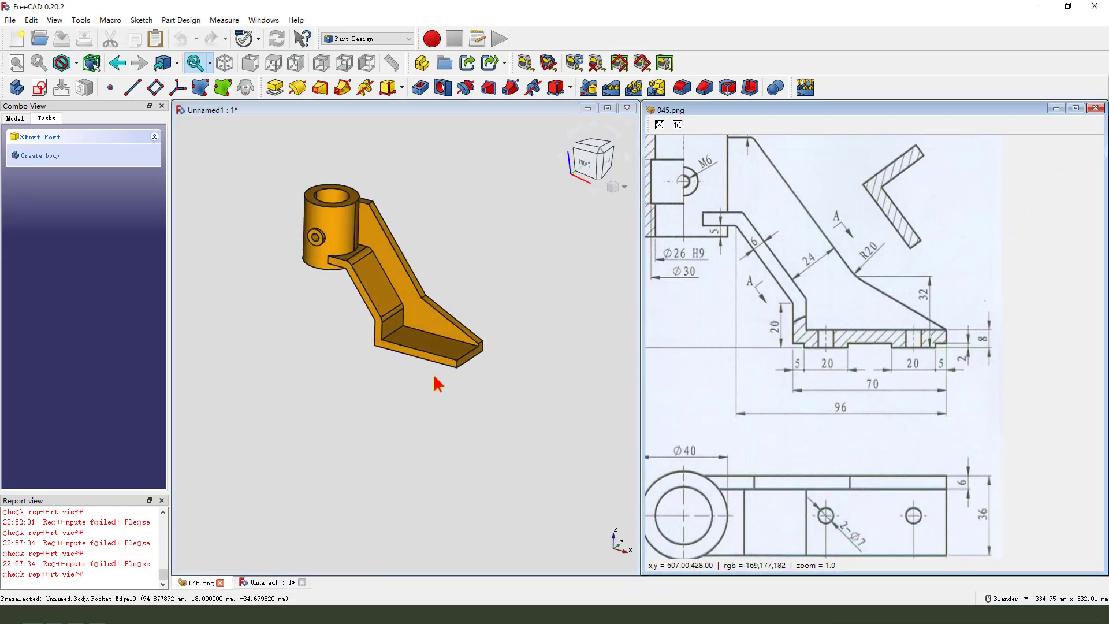
scroll(443, 398, up, 3)
middle_drag(470, 349, 466, 386)
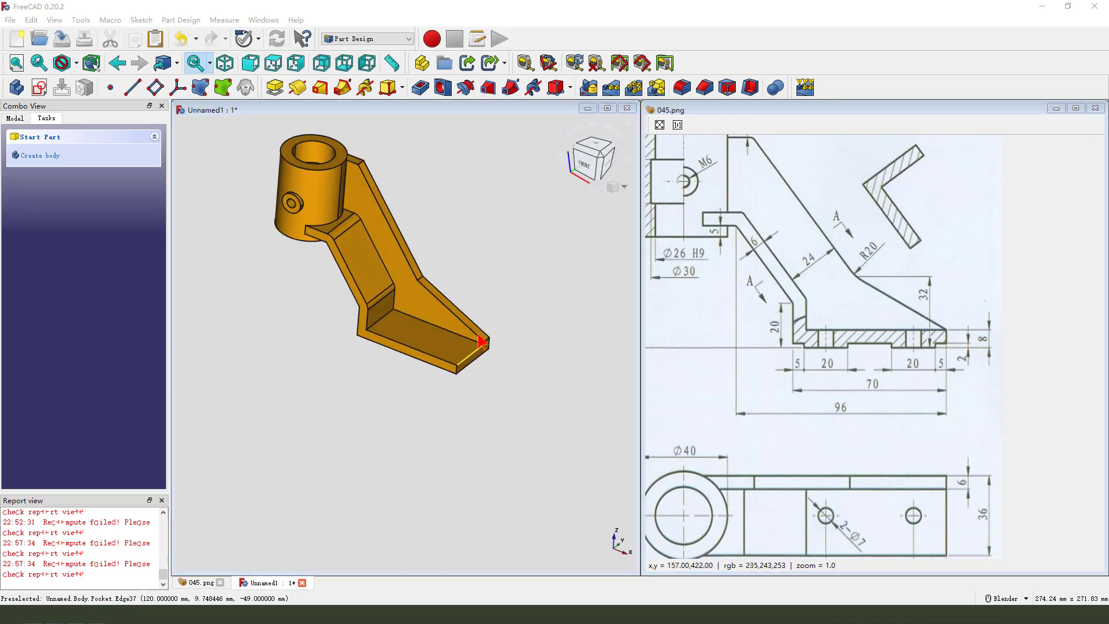
drag(462, 371, 534, 357)
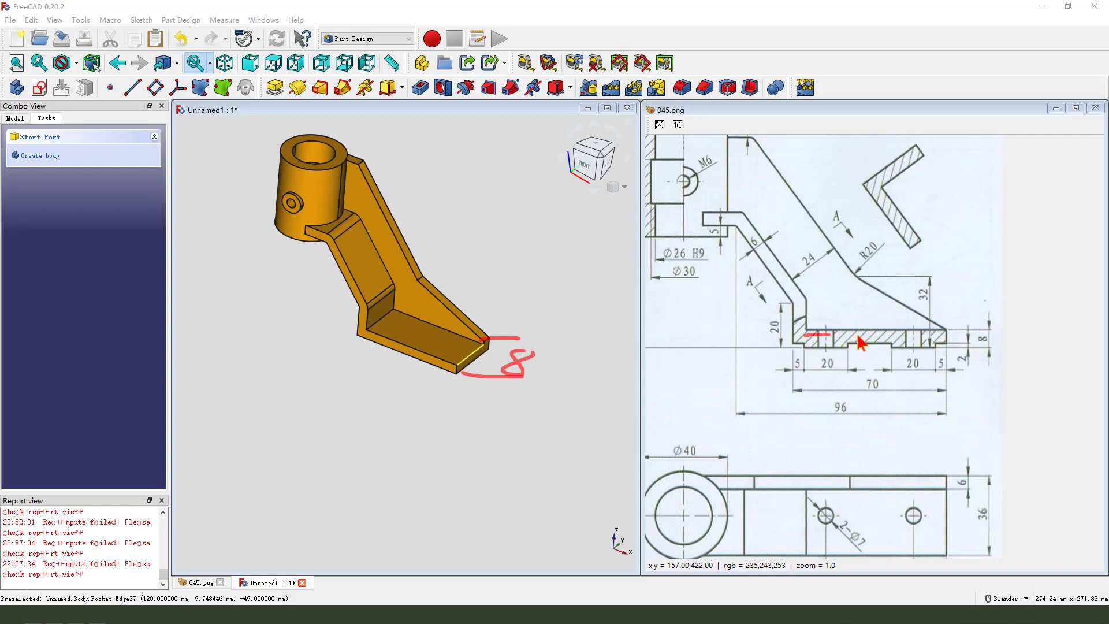
drag(860, 343, 951, 342)
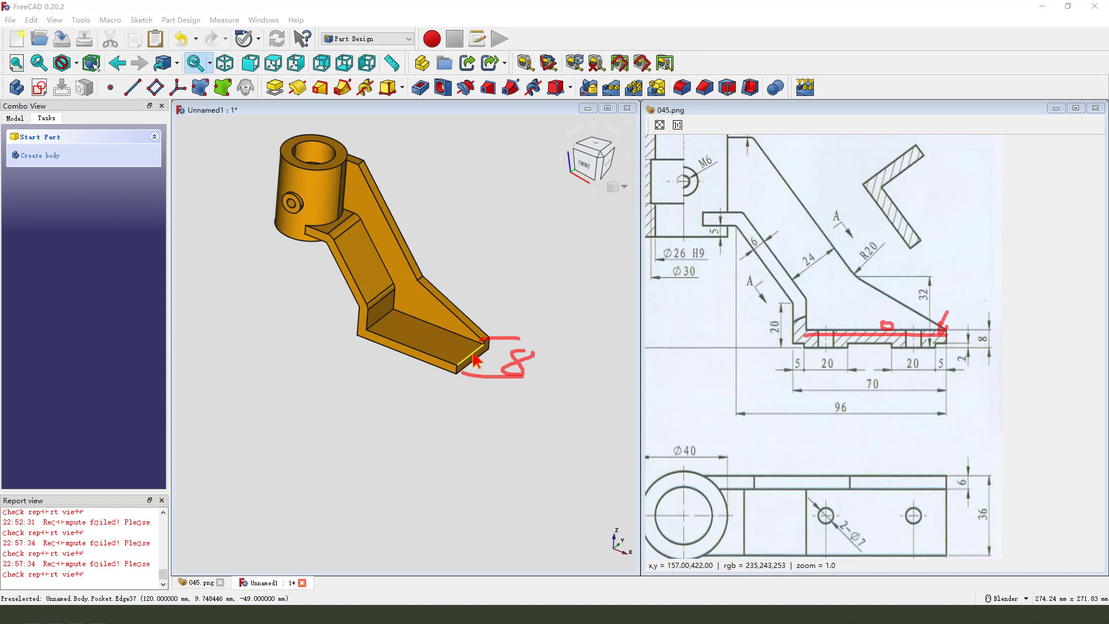
scroll(439, 354, up, 2)
Pad the base channel floor face by 2 mm as Pad003
click(405, 334)
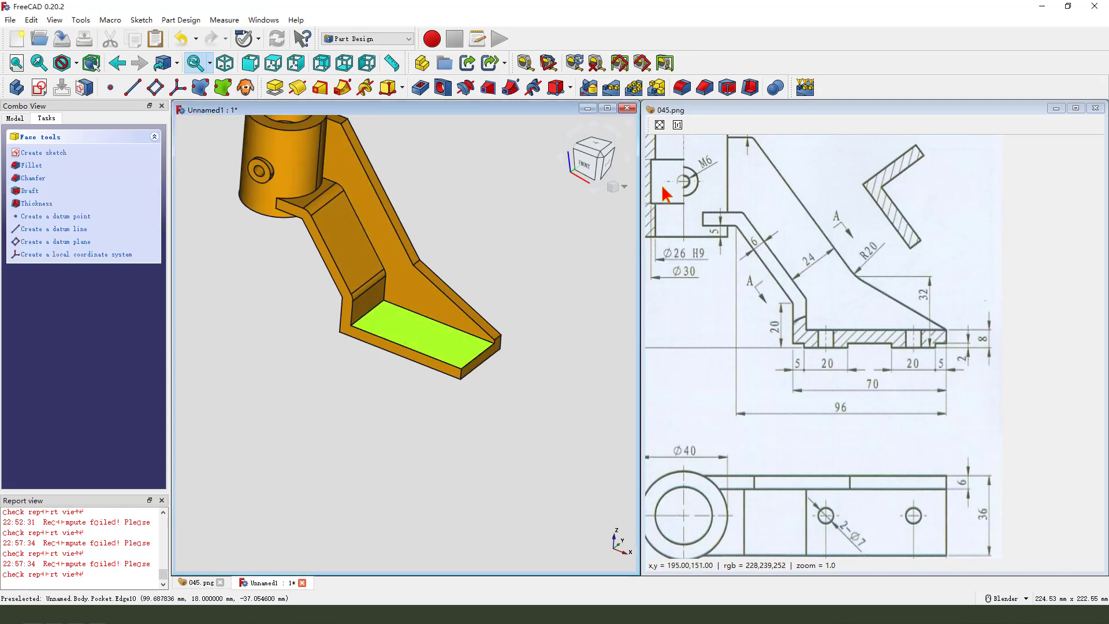
click(275, 87)
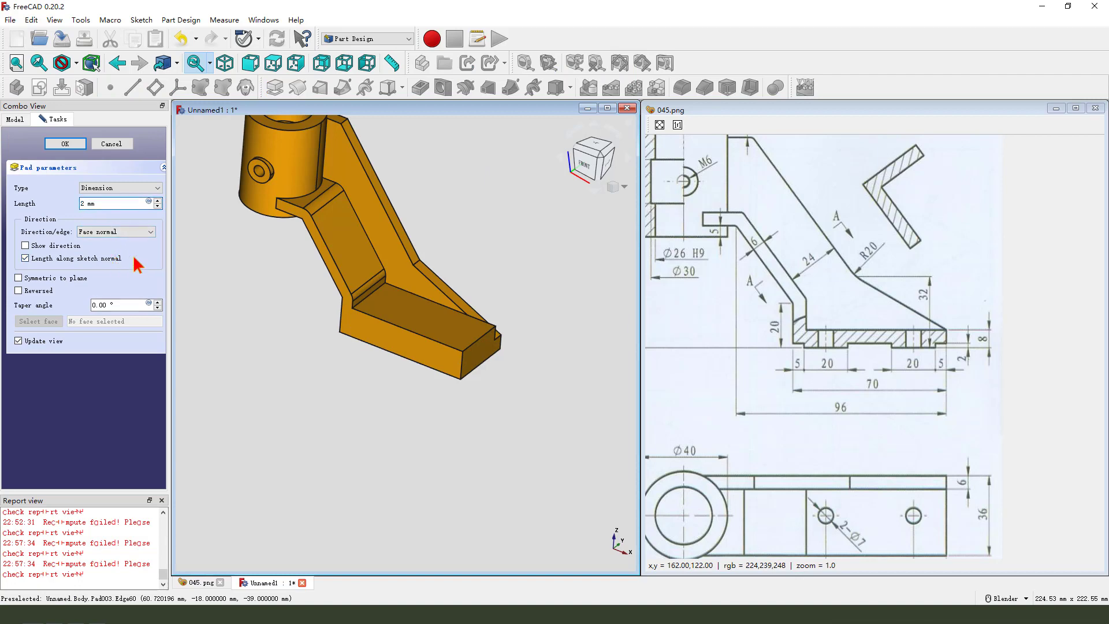
middle_drag(503, 378, 409, 346)
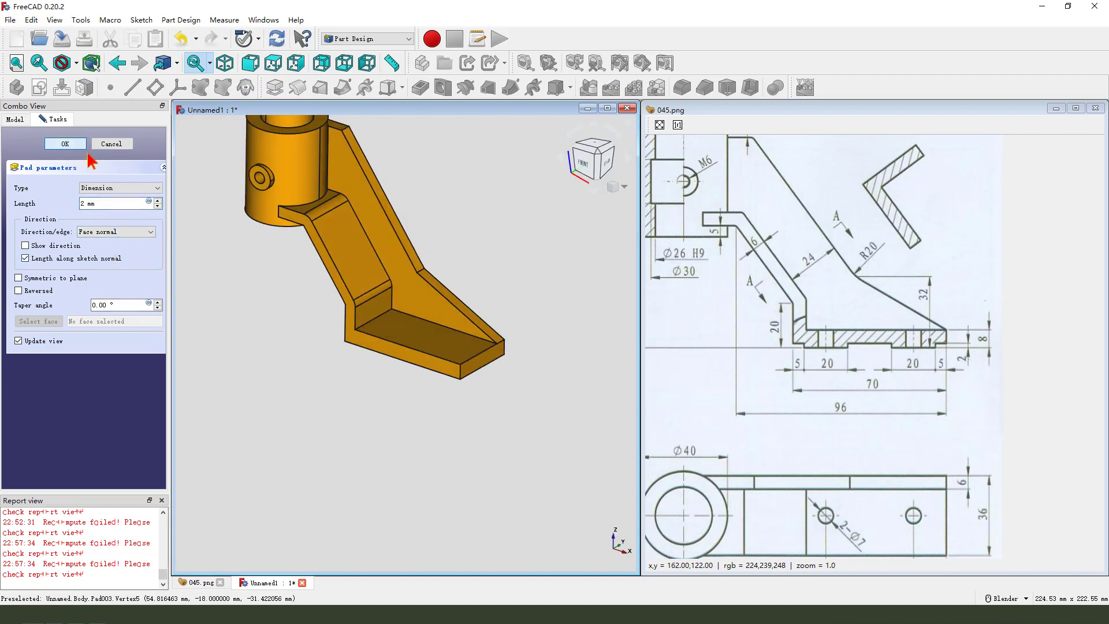
click(81, 144)
scroll(367, 383, down, 3)
mouse_move(366, 383)
middle_down()
mouse_move(419, 379)
mouse_move(442, 358)
middle_up()
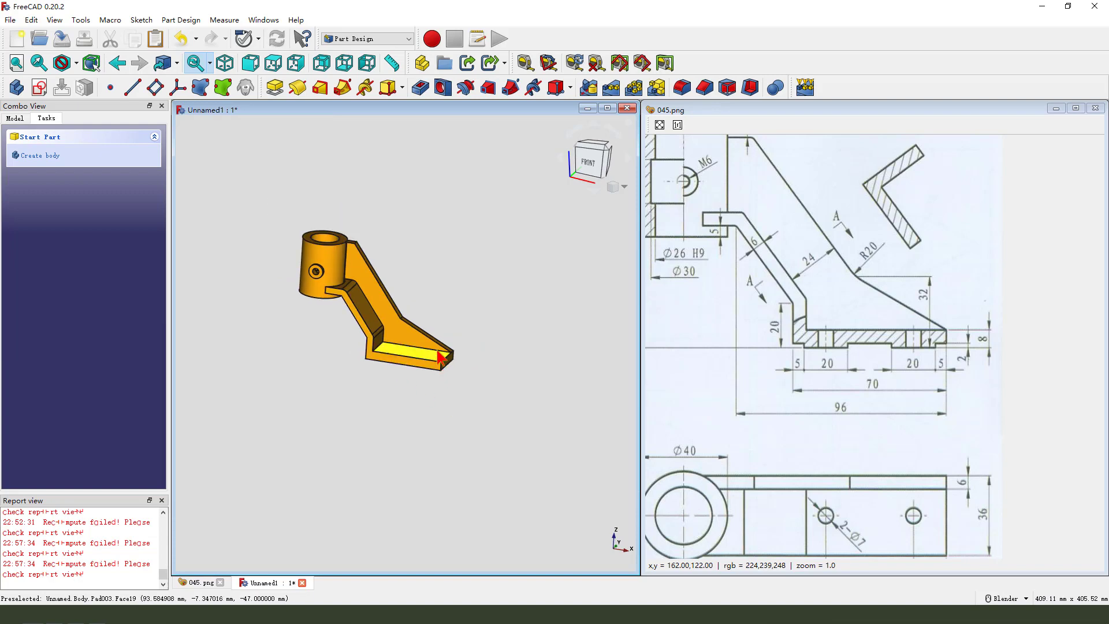
drag(825, 339, 930, 340)
key(Escape)
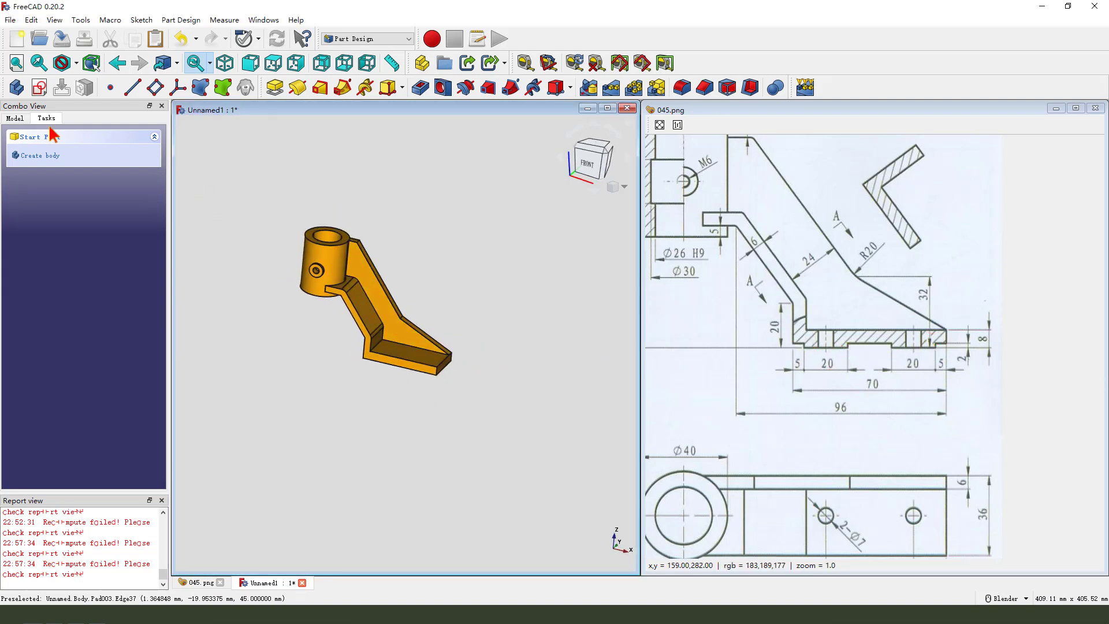
Start an XZ-plane sketch referencing the base's bottom edge, with Pad003 hidden
click(39, 88)
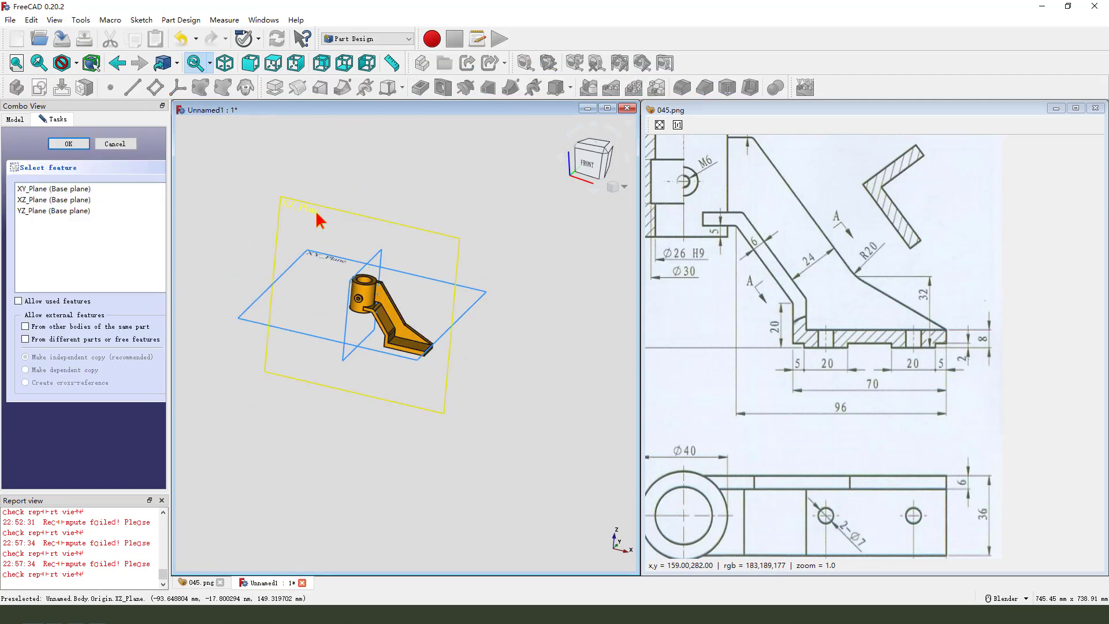
click(318, 219)
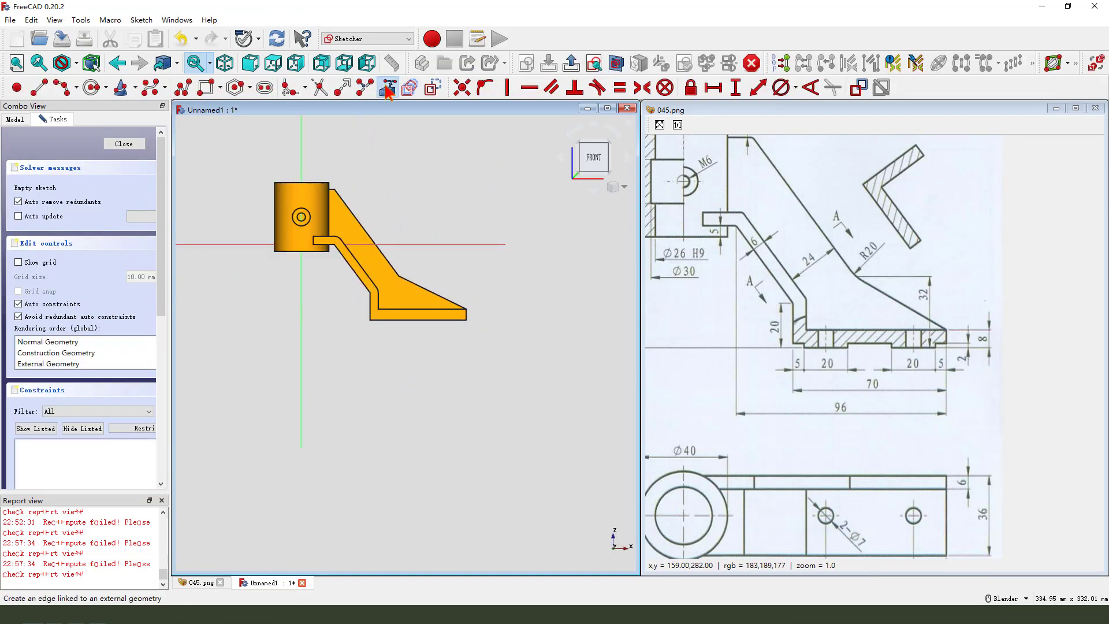
scroll(404, 324, up, 2)
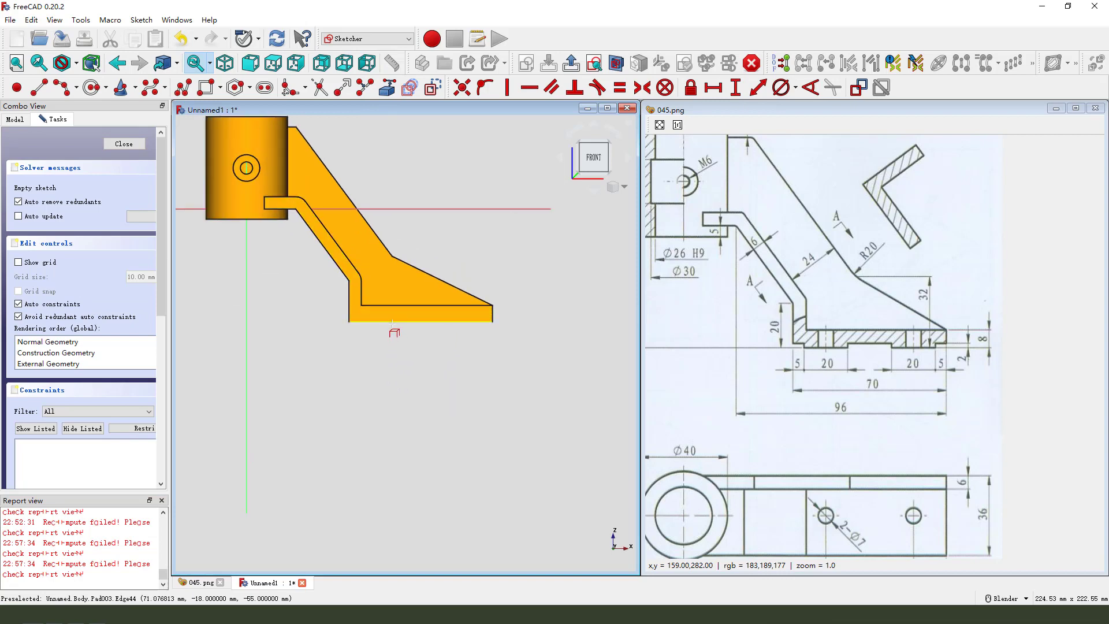
click(393, 322)
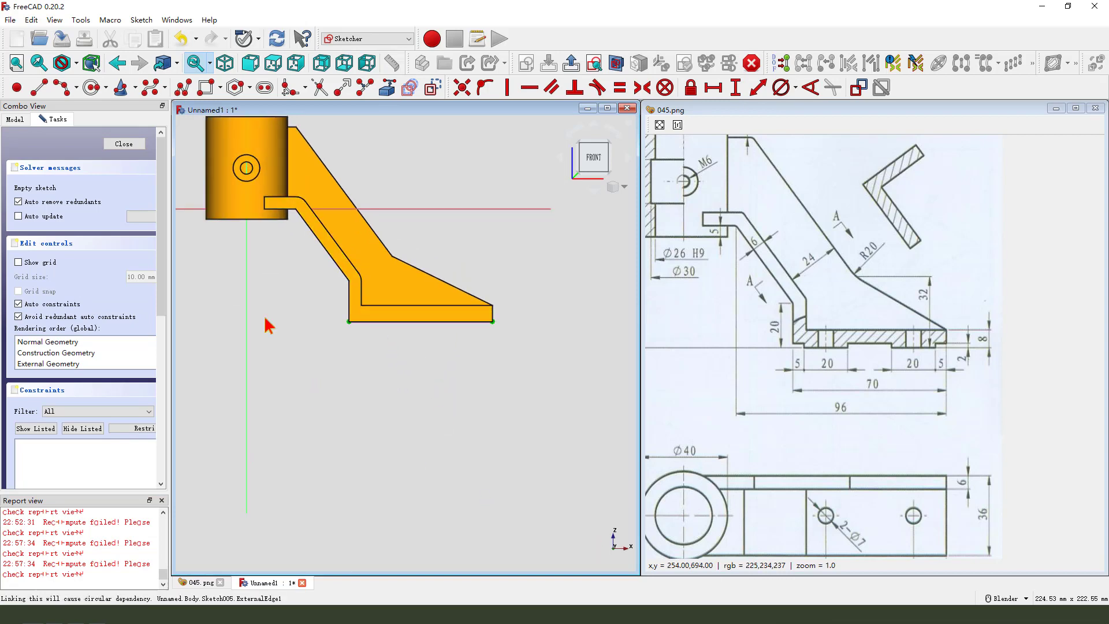
click(14, 119)
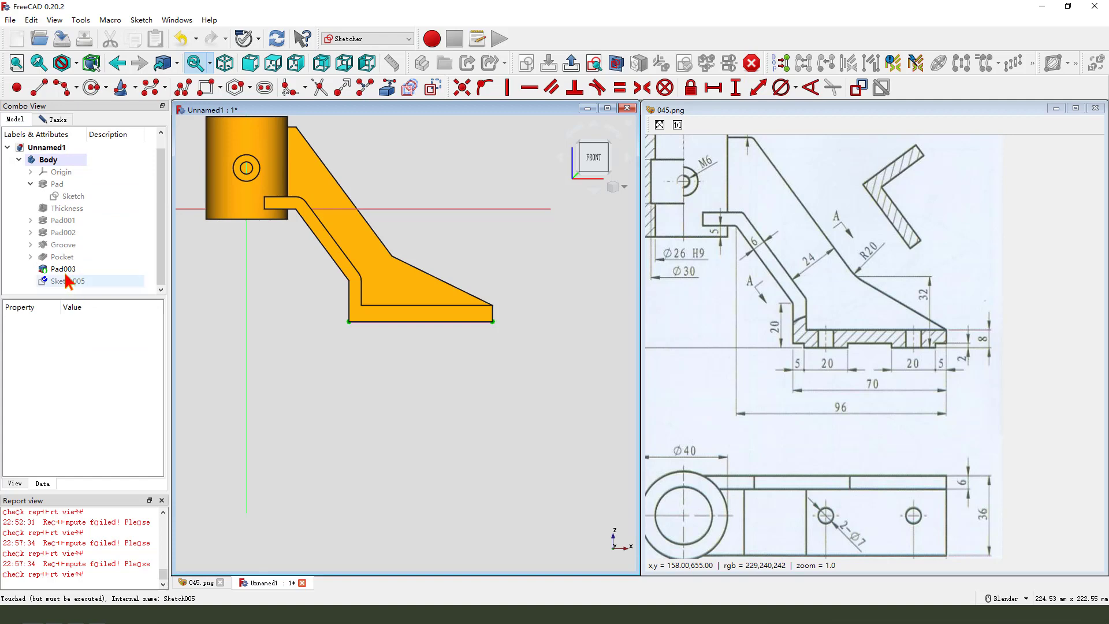
click(63, 268)
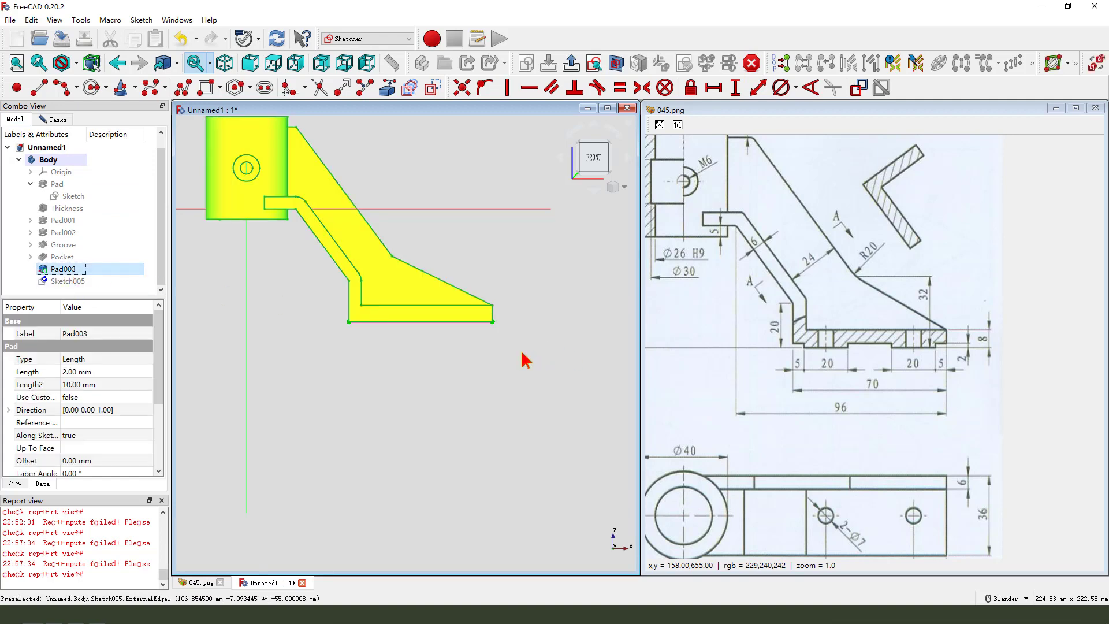
key(space)
Draw small left, wide middle and narrow right rectangles along the base edge
scroll(389, 340, up, 1)
click(206, 88)
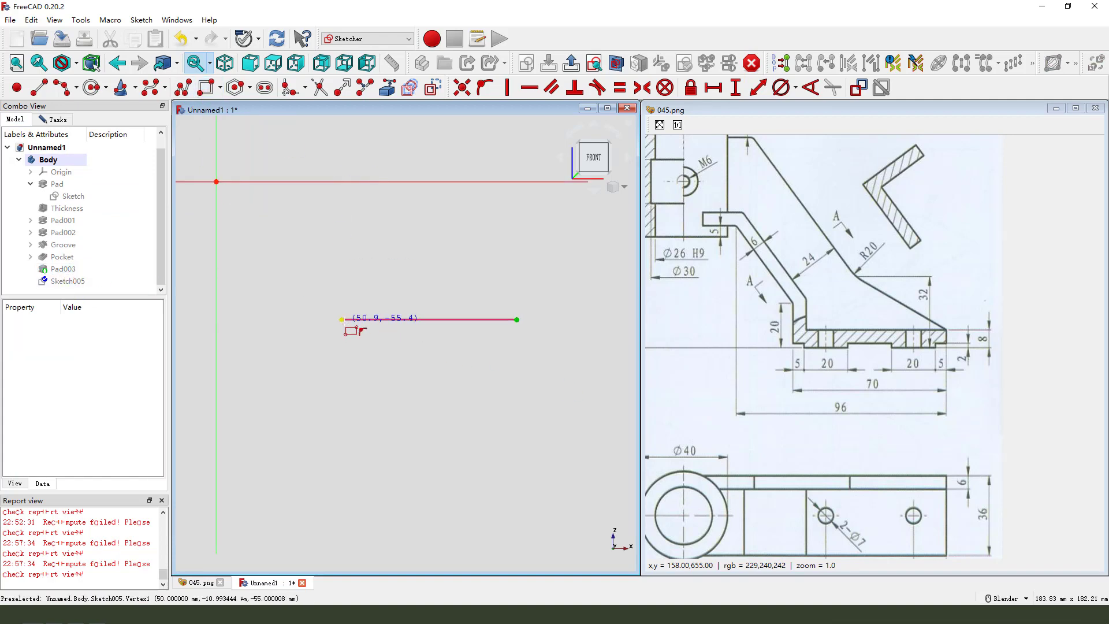
click(342, 320)
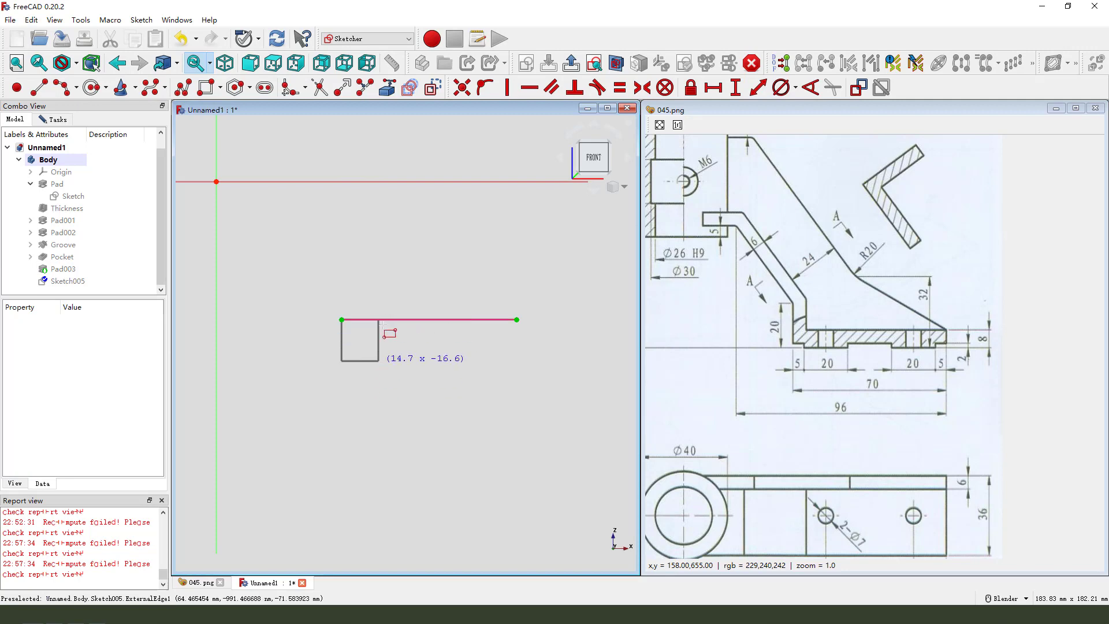
click(376, 288)
click(407, 319)
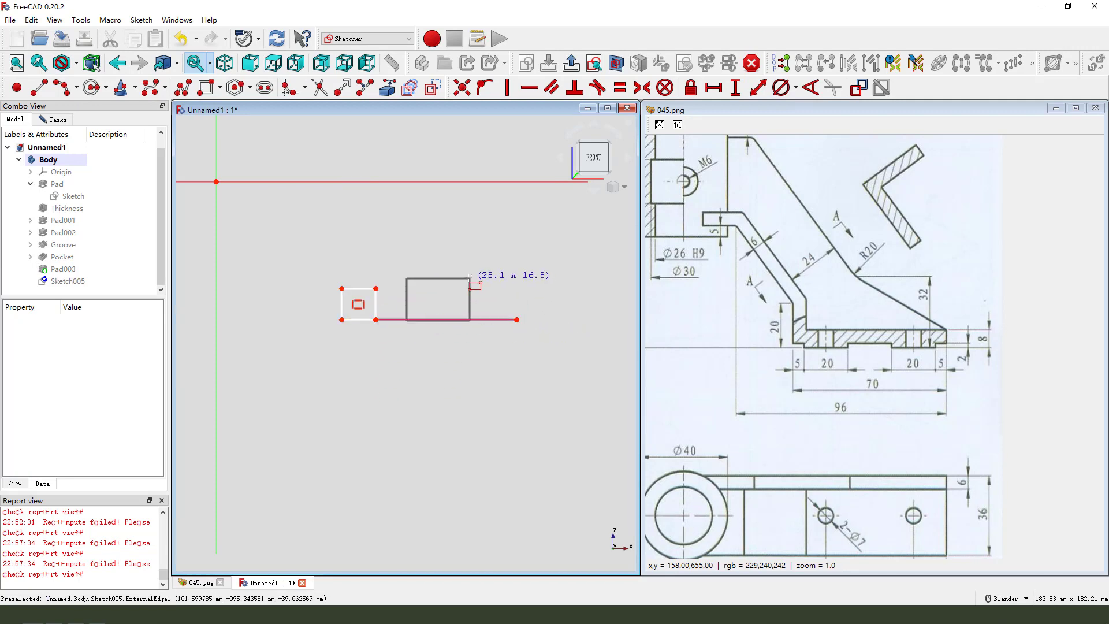
click(463, 278)
click(493, 320)
click(516, 270)
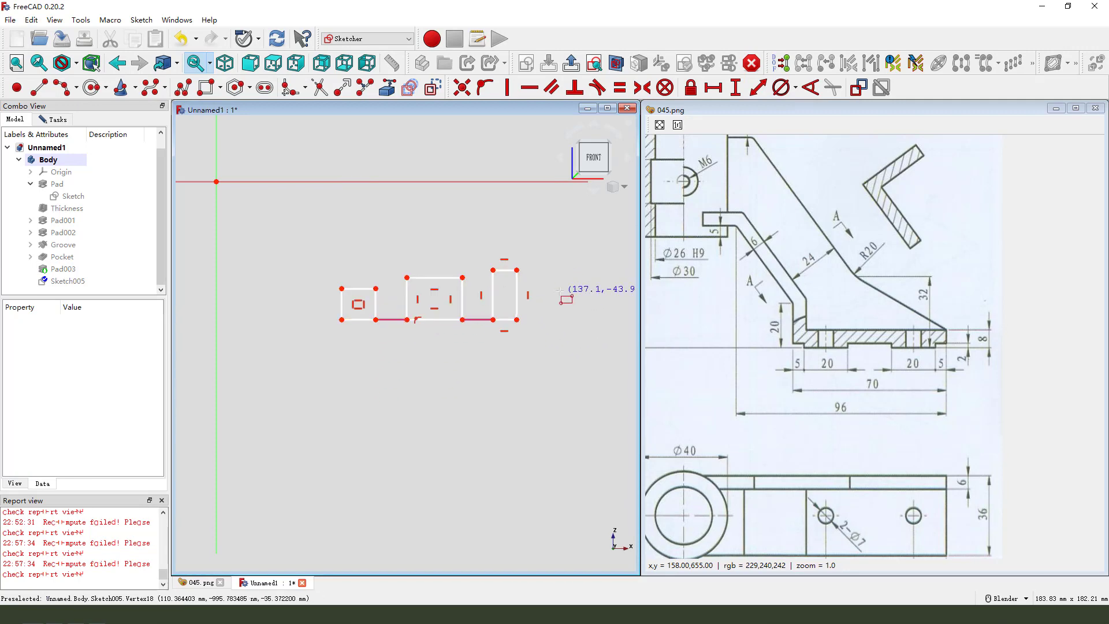
key(Escape)
scroll(503, 304, up, 1)
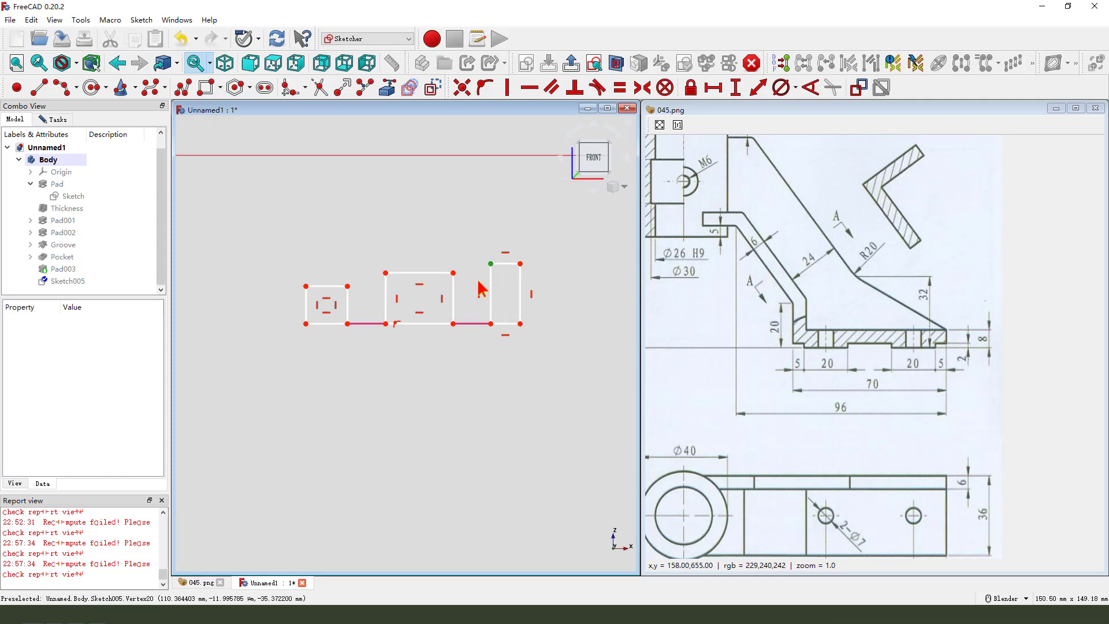
click(490, 263)
click(453, 272)
Make the rectangles' top corners level with a Horizontal constraint
click(348, 286)
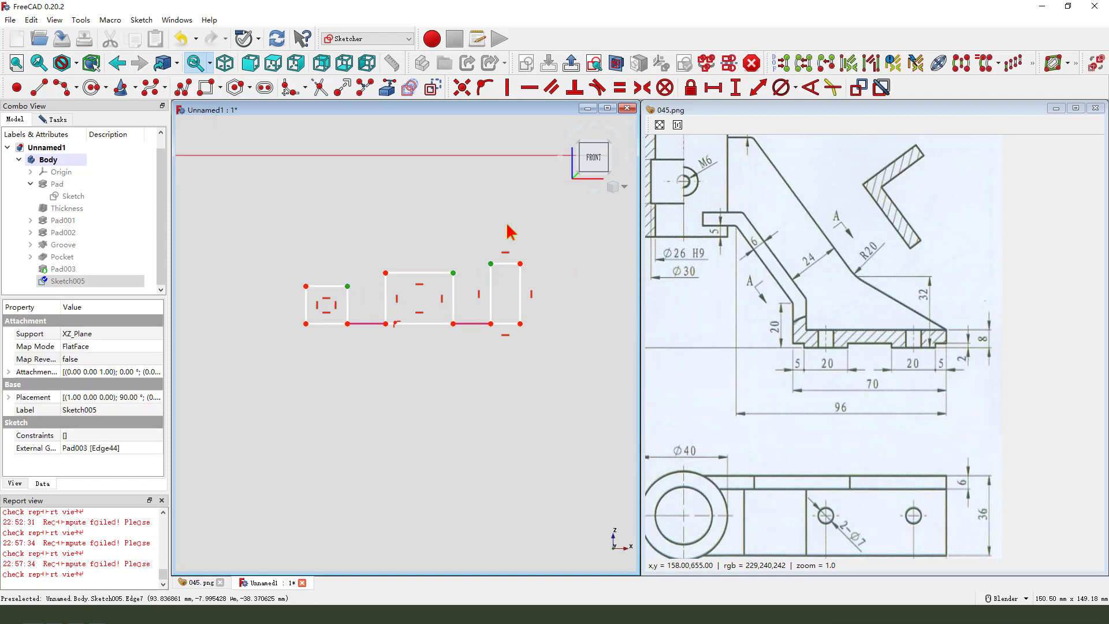
click(529, 87)
scroll(465, 366, up, 1)
scroll(448, 364, down, 1)
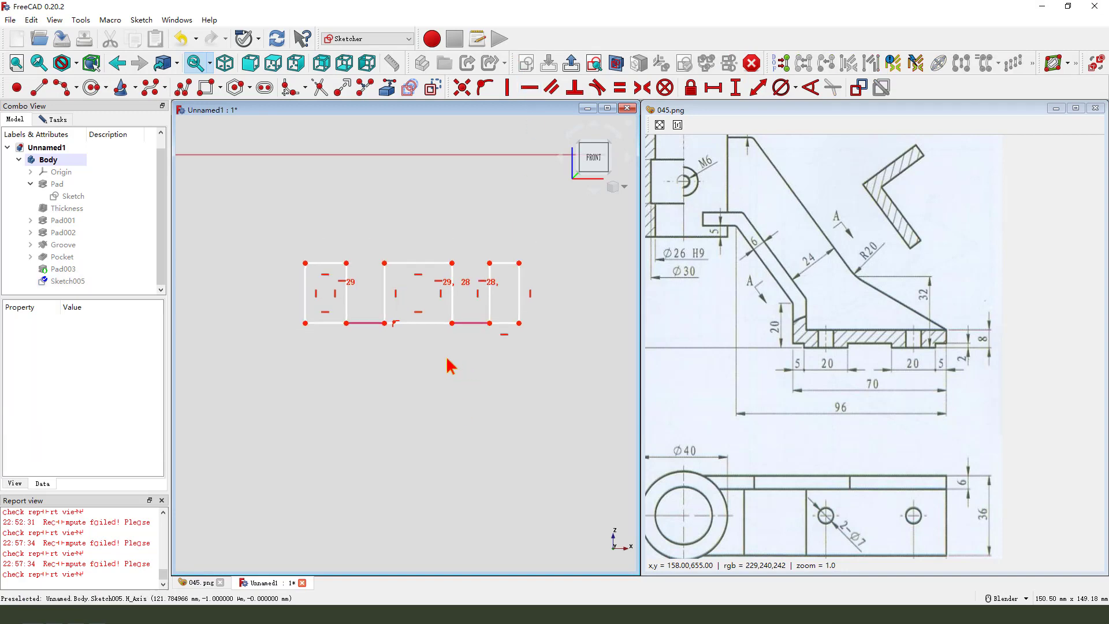
scroll(424, 359, up, 1)
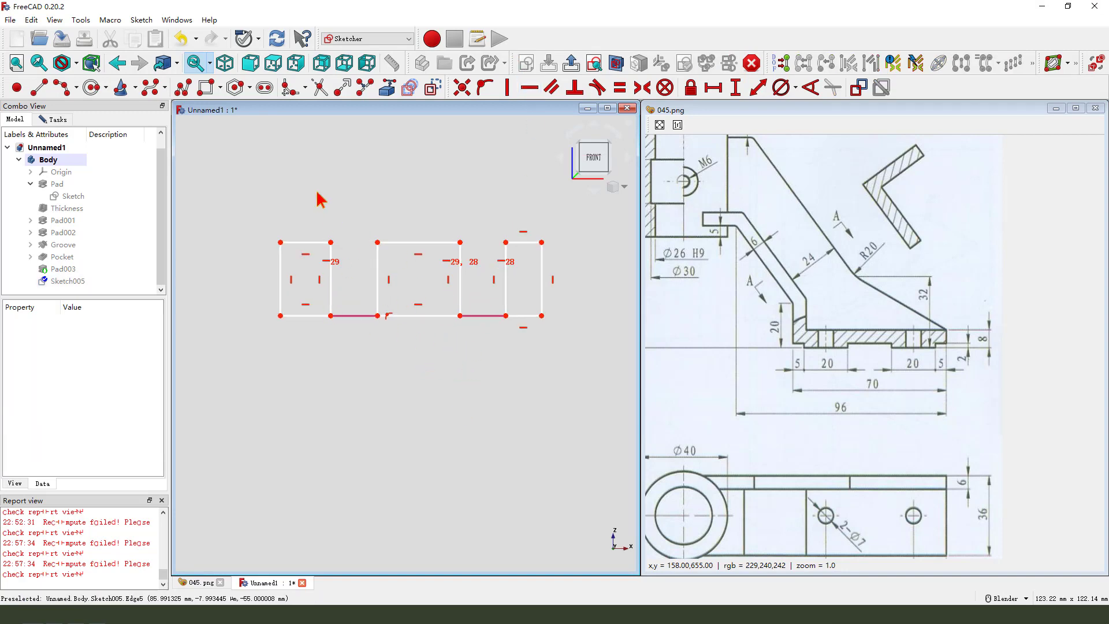
Add a sketch point on the bottom base edge
click(16, 87)
scroll(369, 339, up, 1)
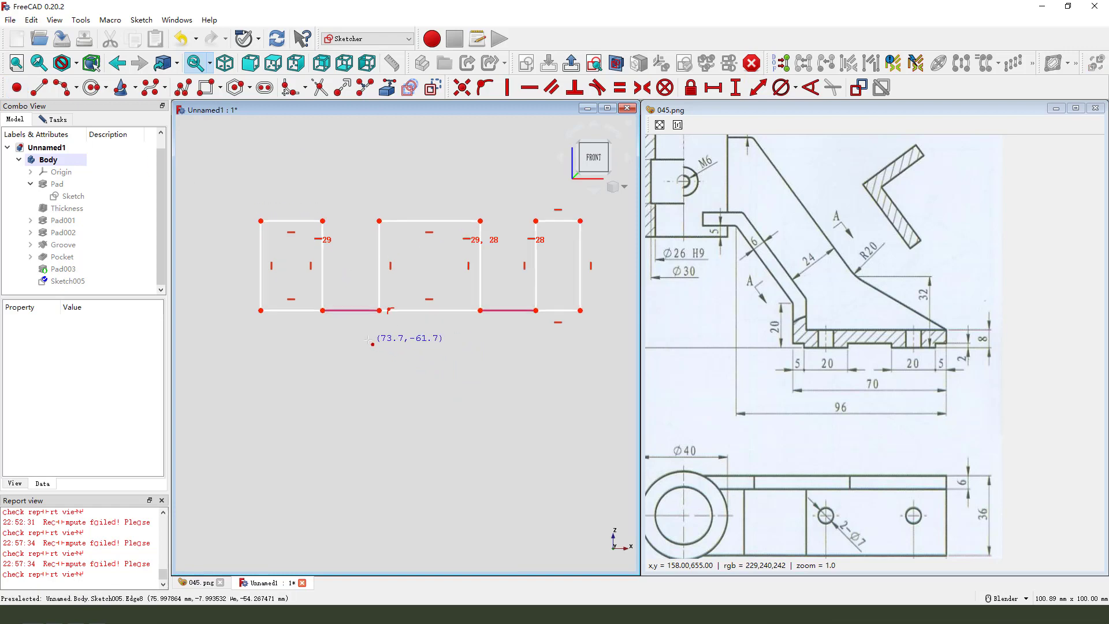
click(361, 311)
key(Escape)
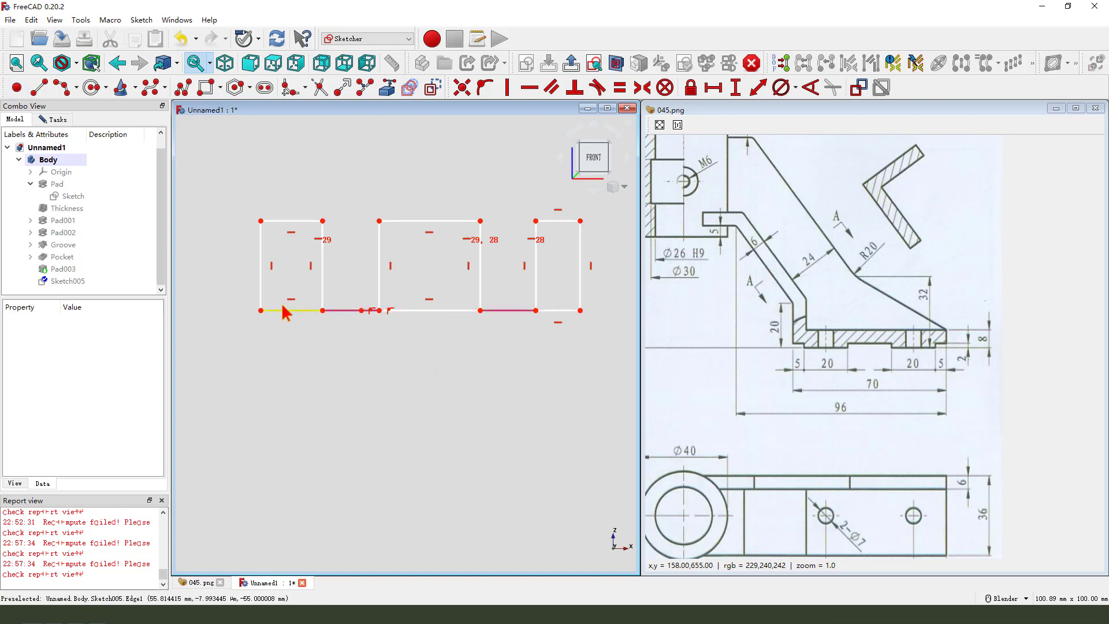
Make the outer bottom corners symmetric about the new base point
click(261, 312)
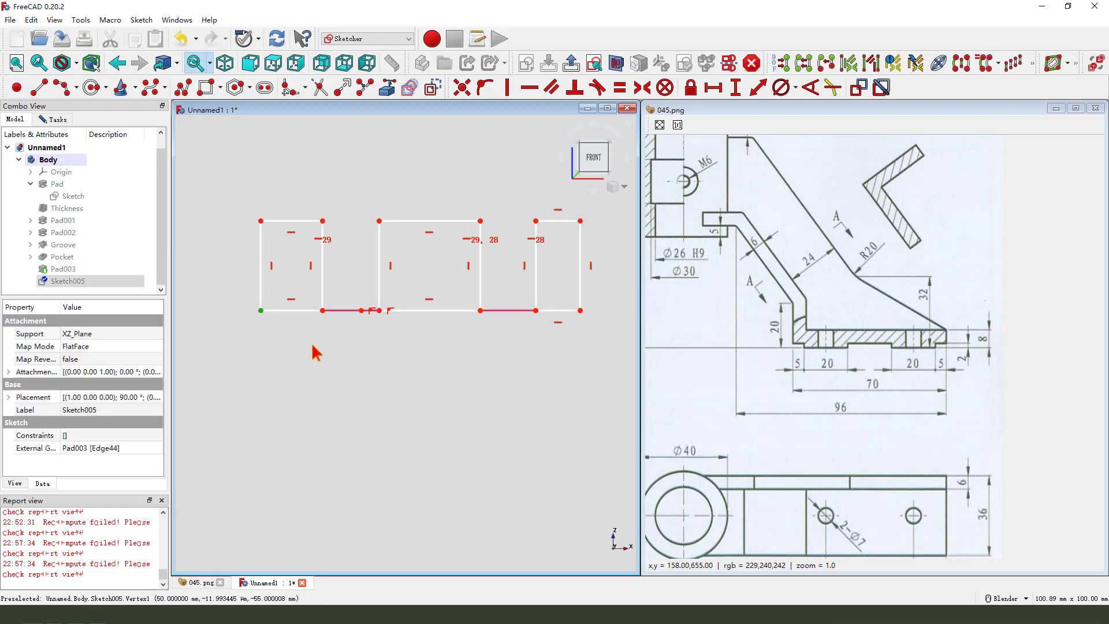
click(581, 311)
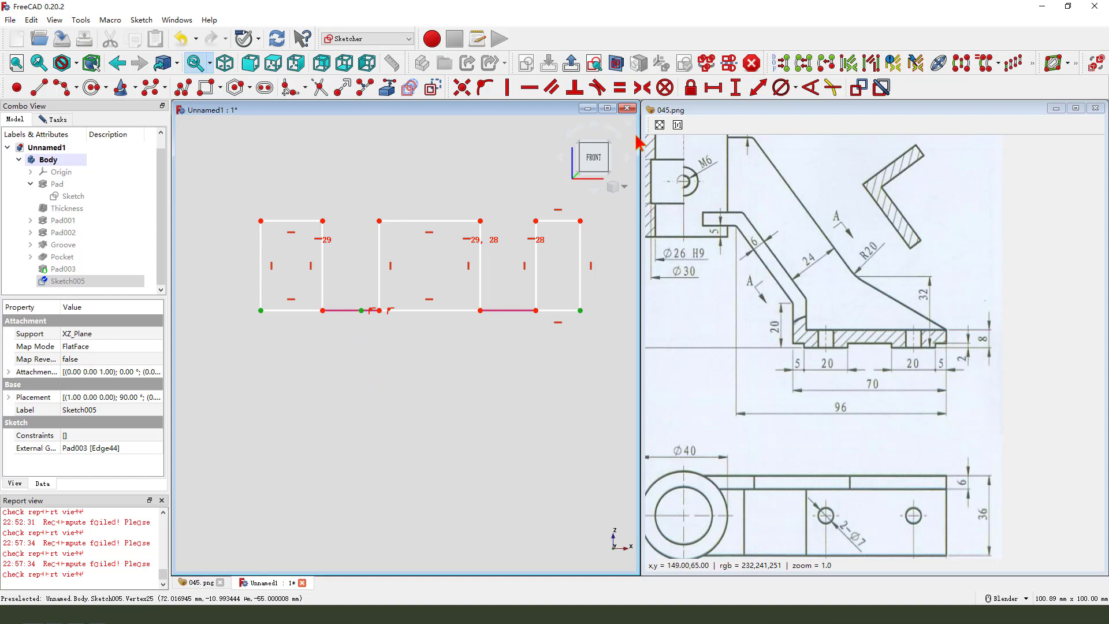
click(643, 90)
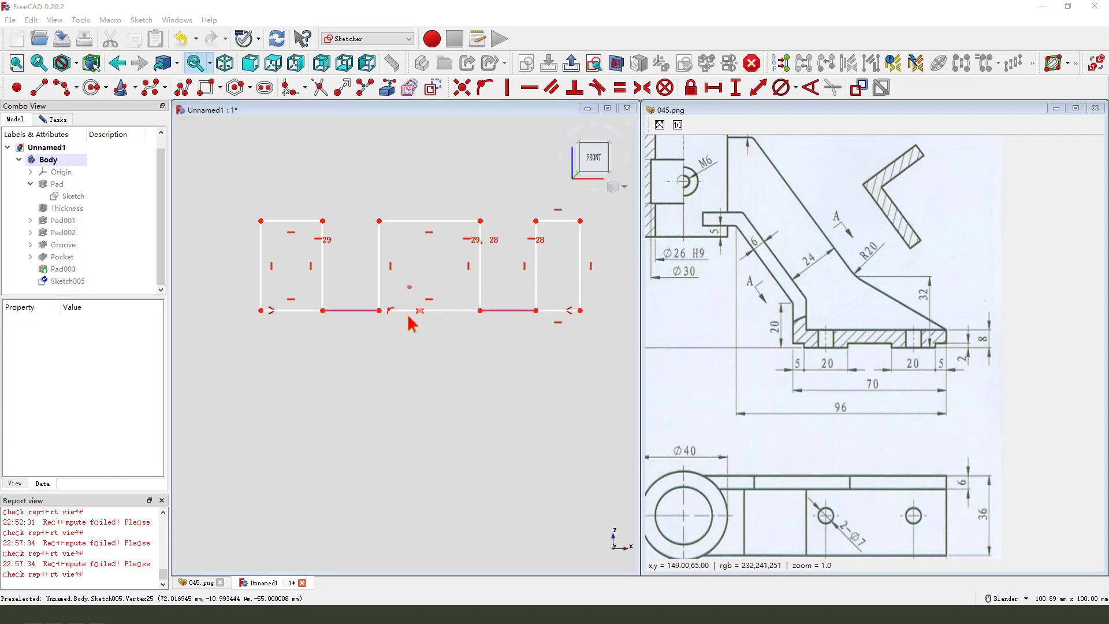
drag(411, 286, 425, 300)
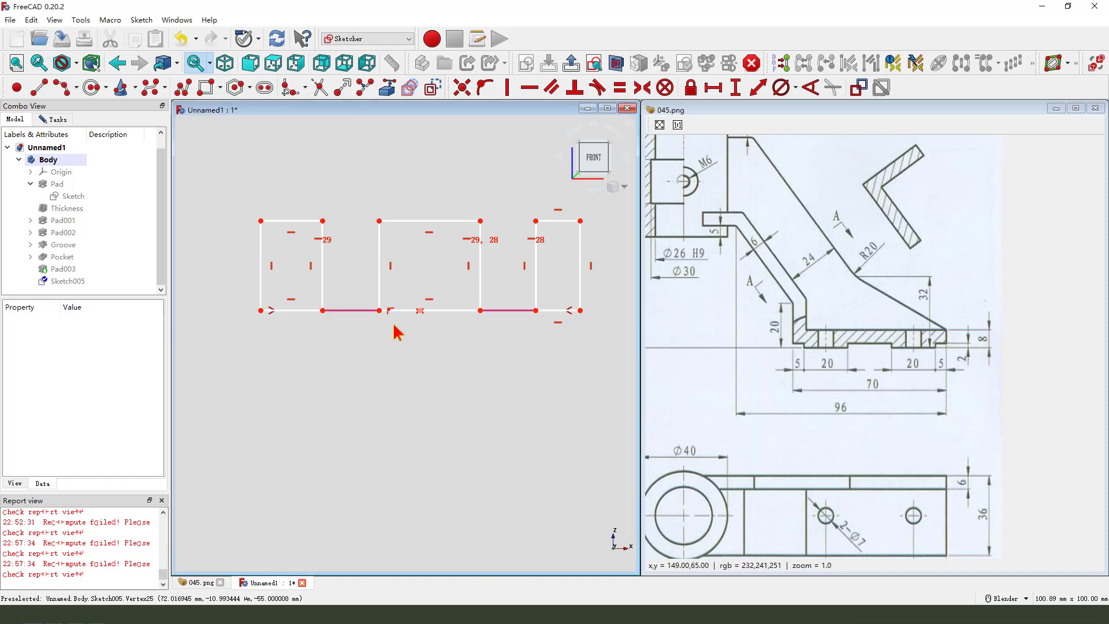
Centre the middle rectangle with a Symmetric constraint on its bottom corners and the midpoint
click(379, 312)
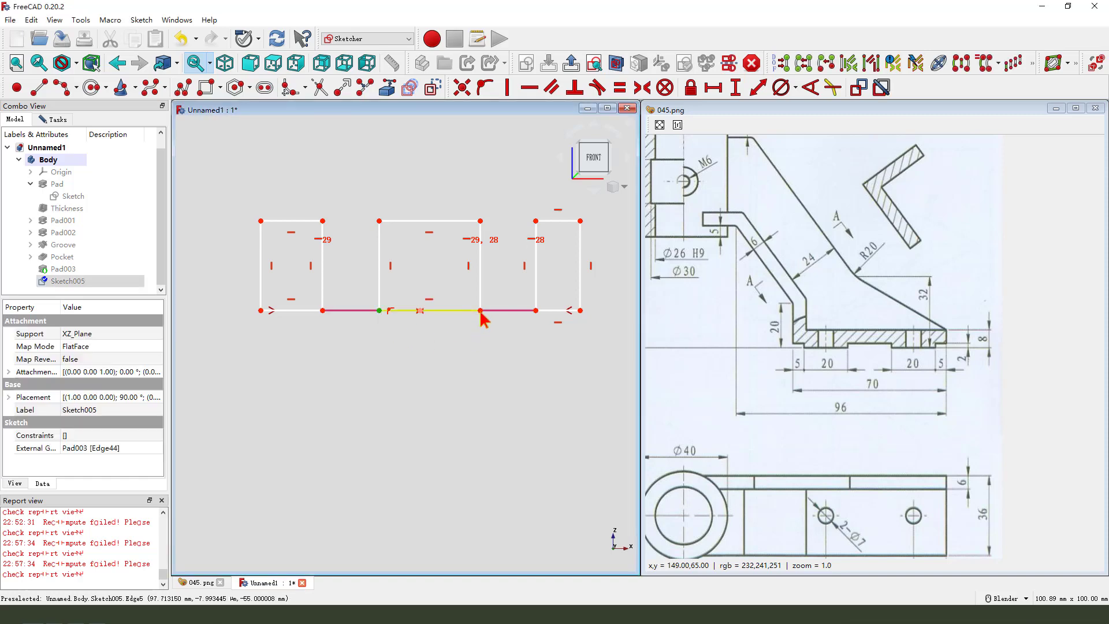
click(480, 310)
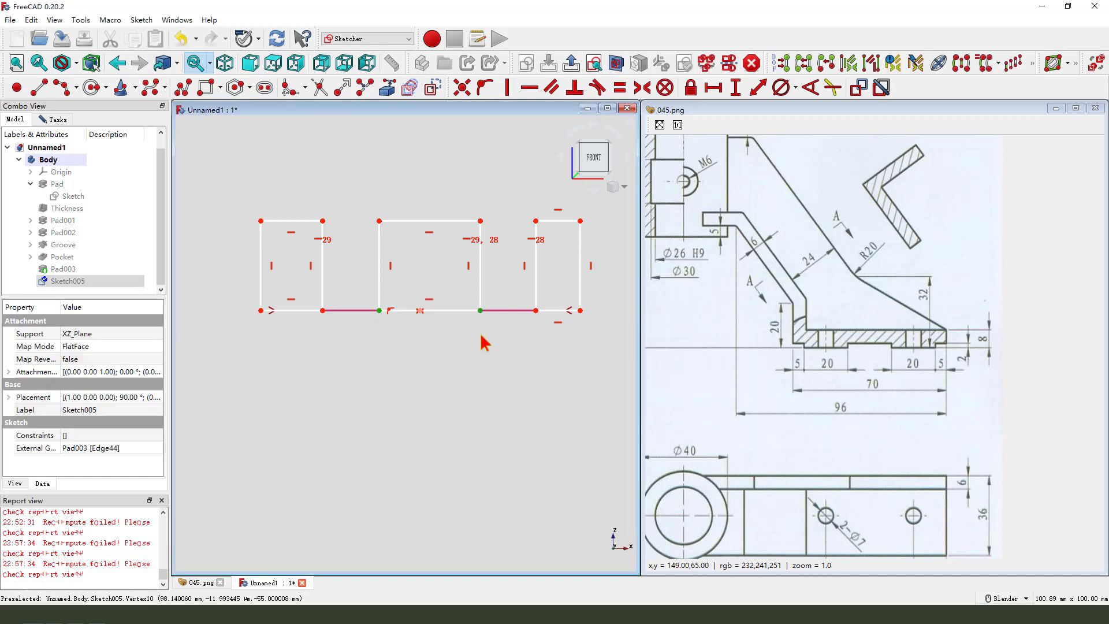
click(420, 312)
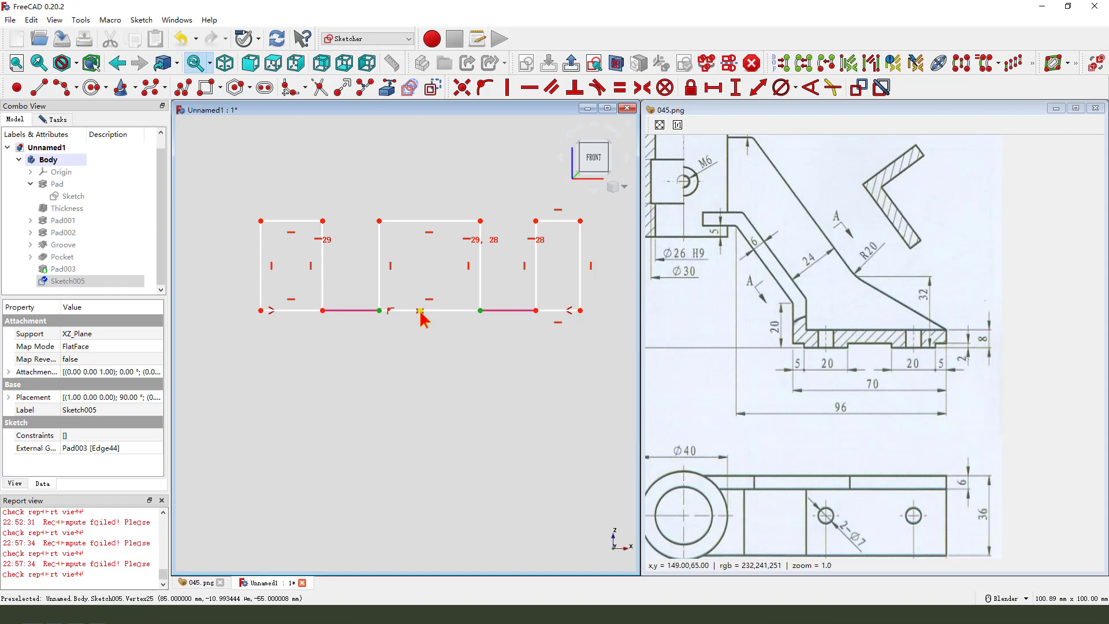
click(643, 89)
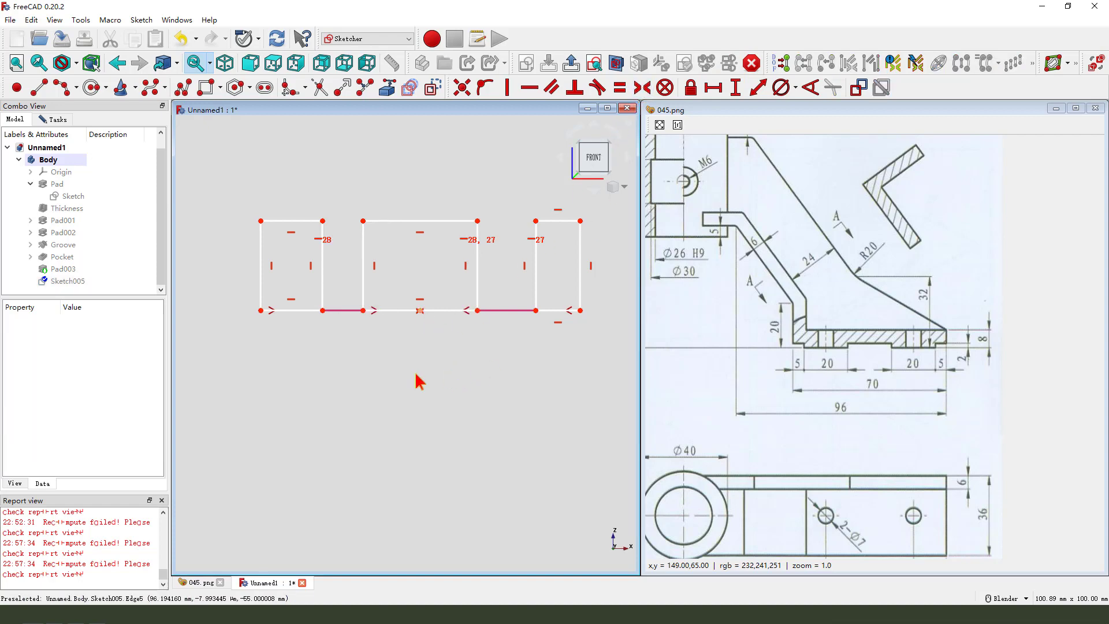
click(322, 311)
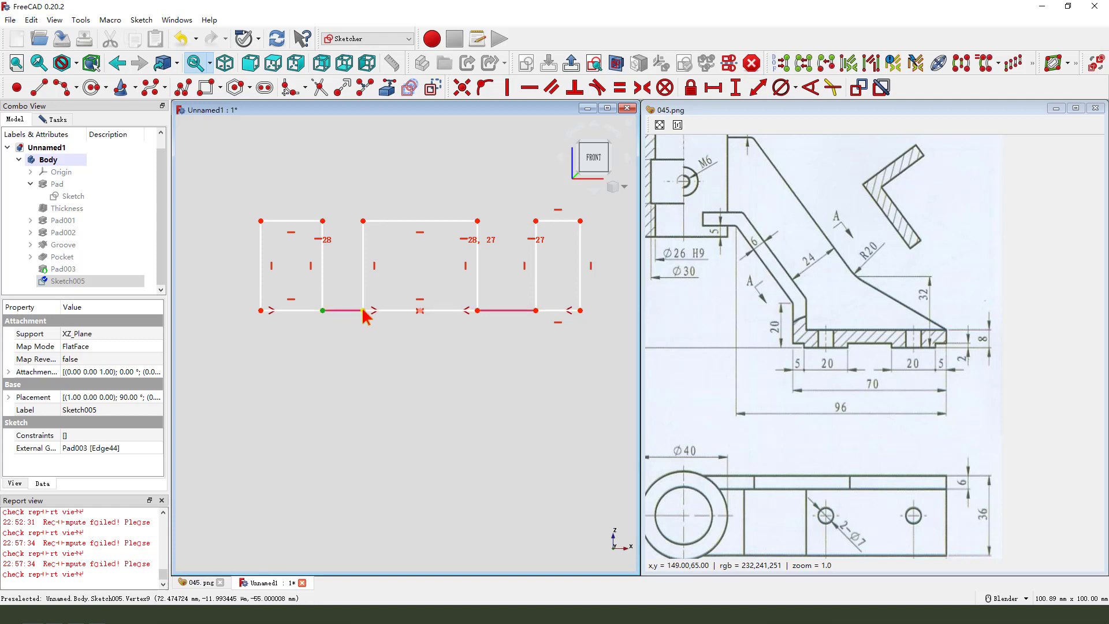
Set a 20 mm horizontal gap to the middle rectangle's corner
click(362, 310)
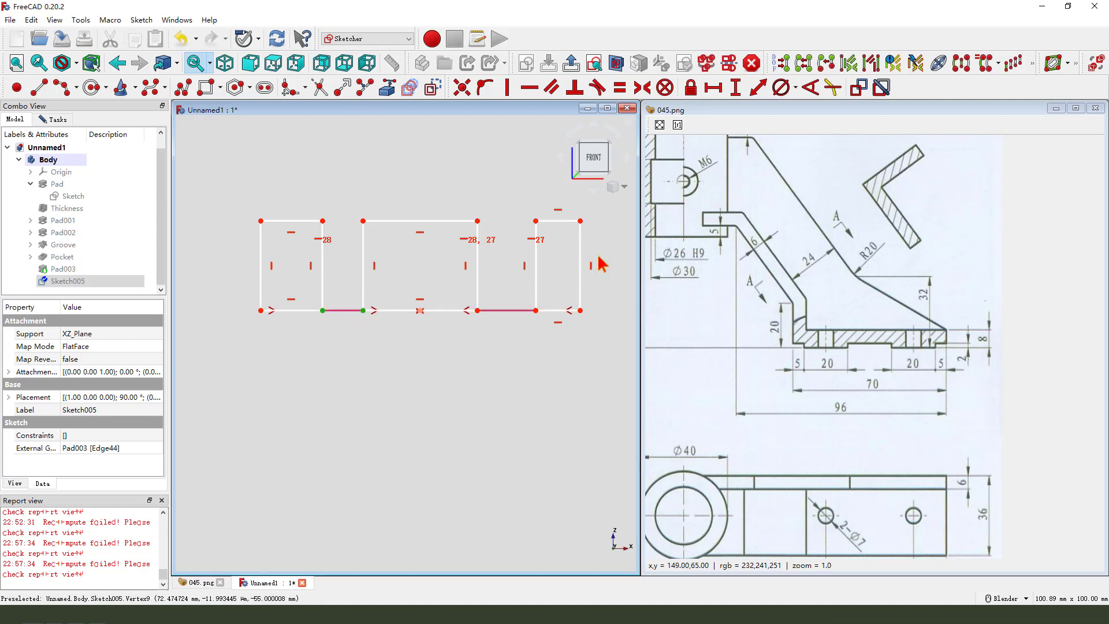
click(715, 88)
text(0)
key(Return)
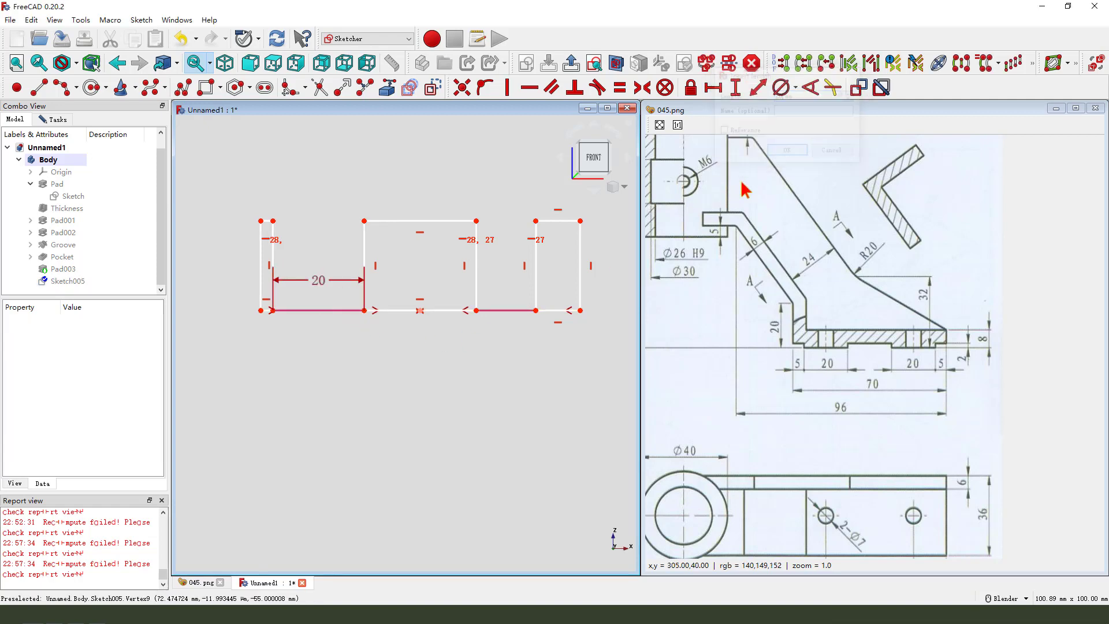
Make the outer rectangles' top edges equal
scroll(269, 229, up, 3)
click(271, 219)
scroll(248, 254, down, 2)
scroll(249, 255, down, 1)
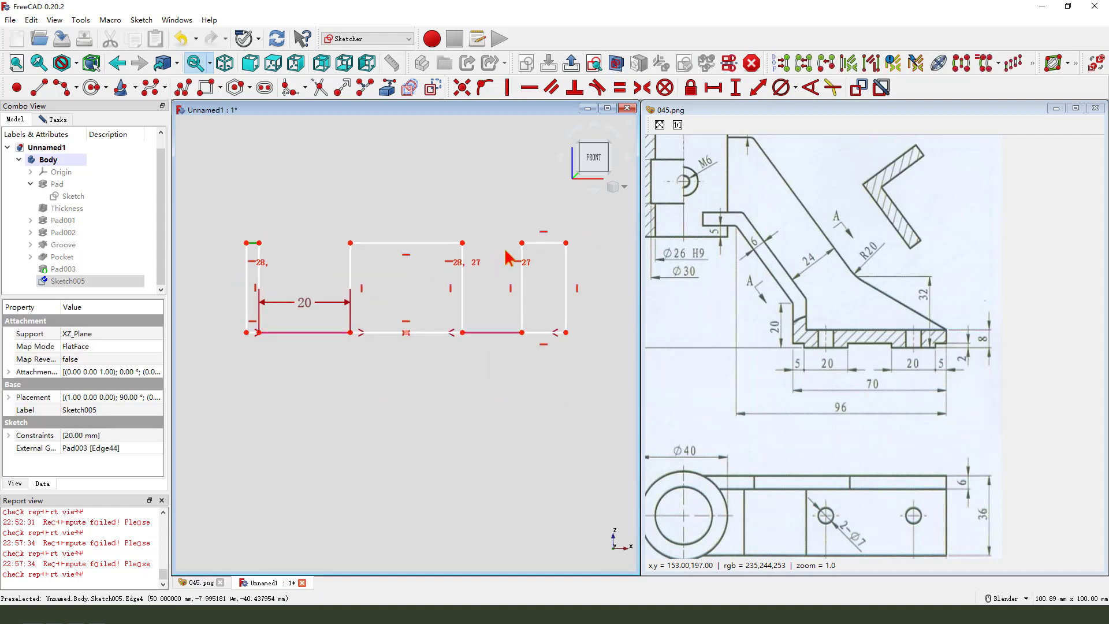
click(529, 244)
click(620, 88)
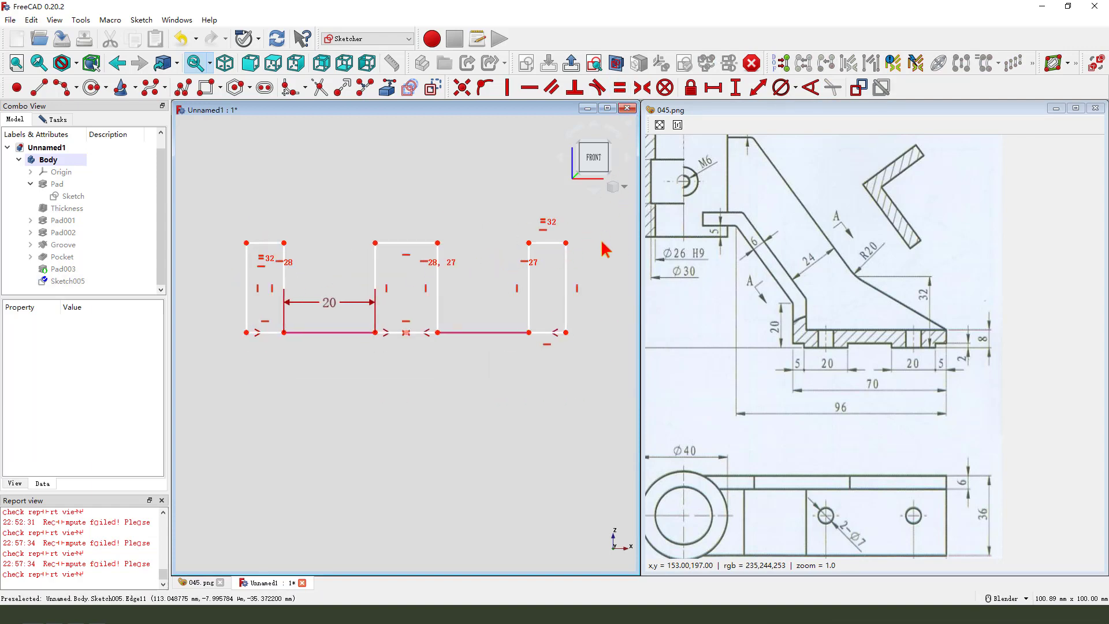
Give the left rectangle a 5 mm width and the rectangles a 2 mm height
click(257, 332)
click(719, 92)
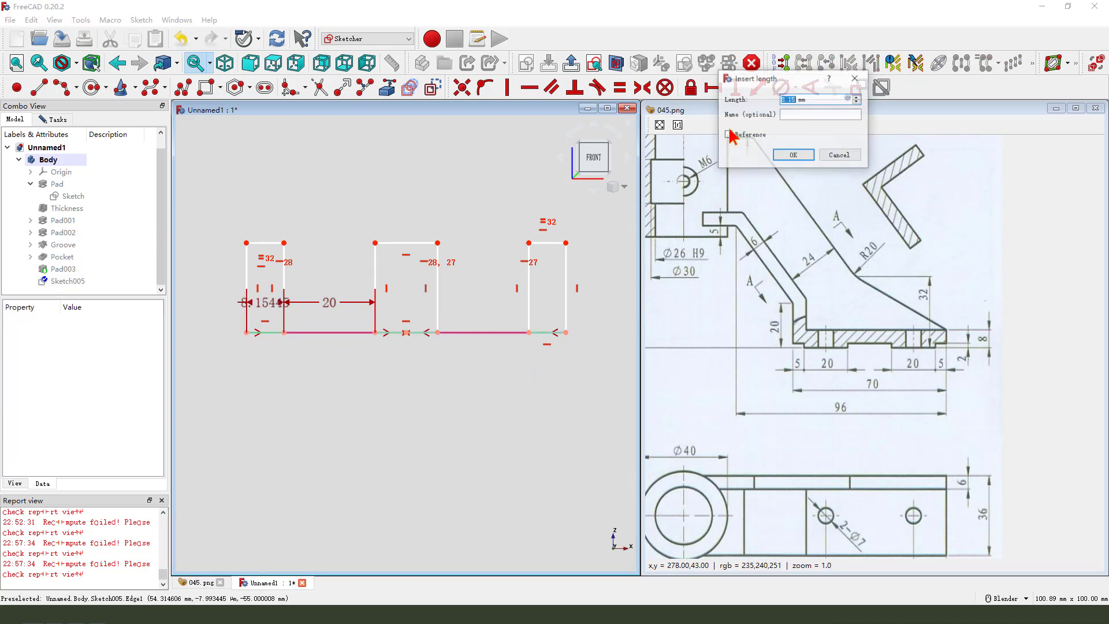
text(5)
key(Return)
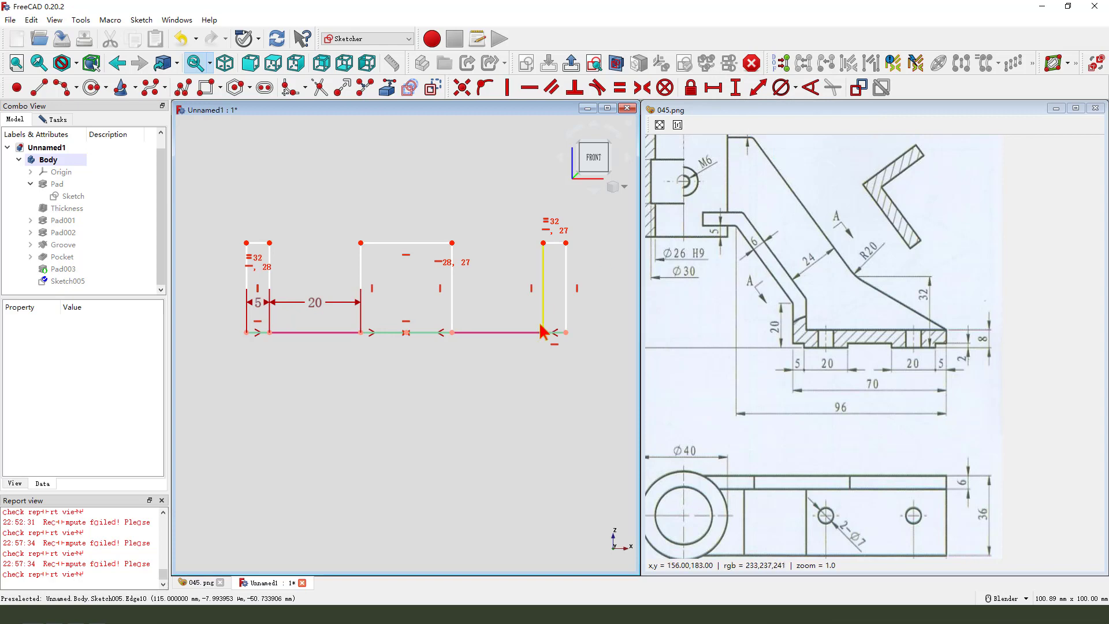
click(566, 281)
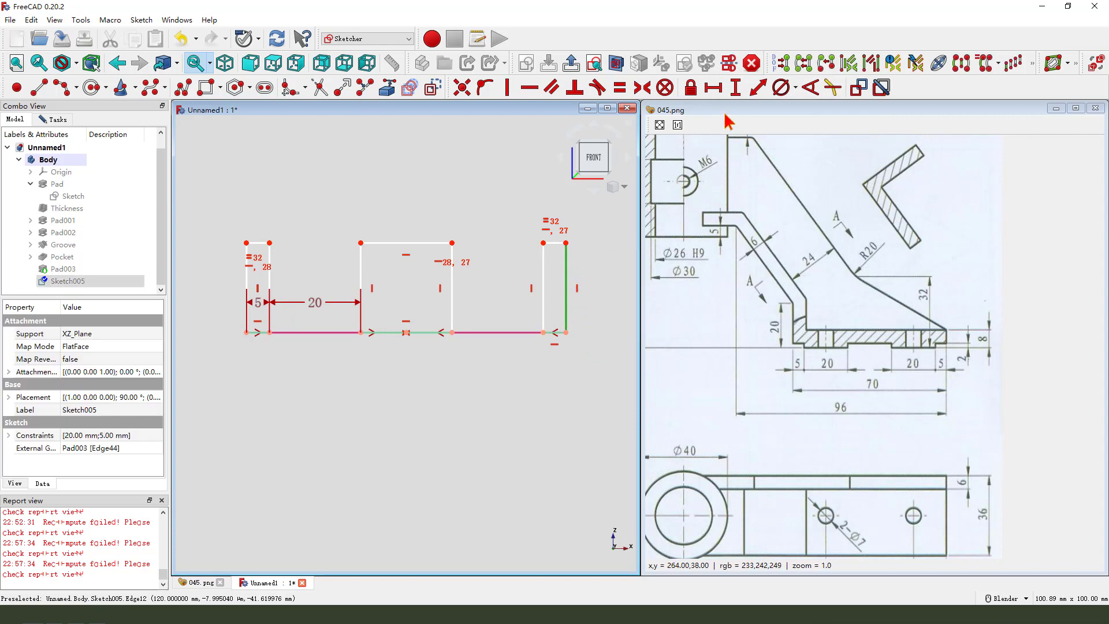
click(737, 90)
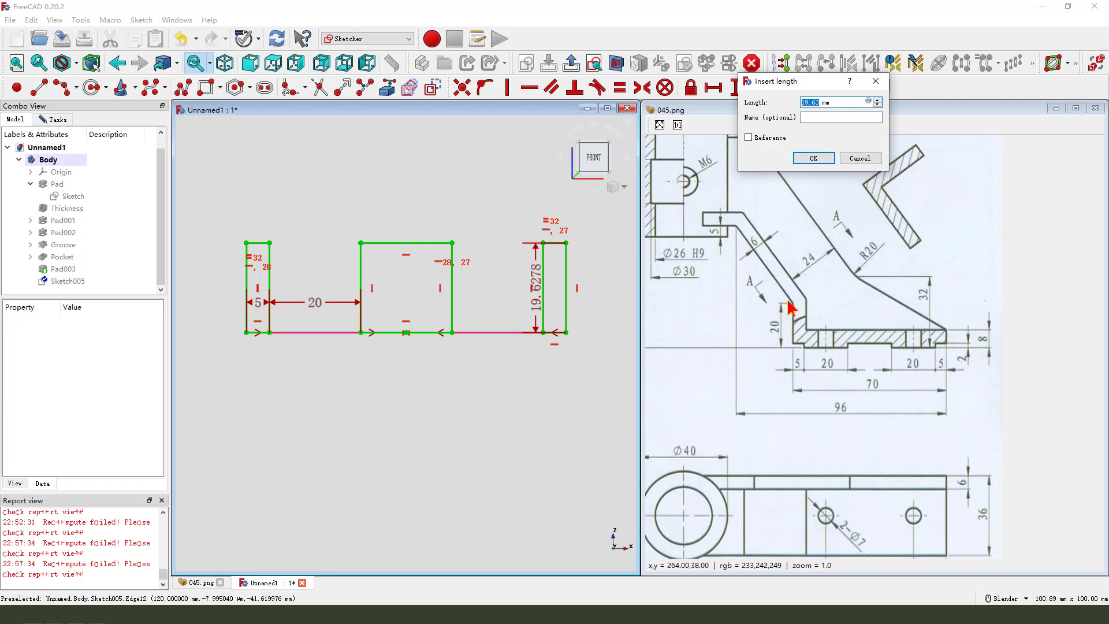
key(Return)
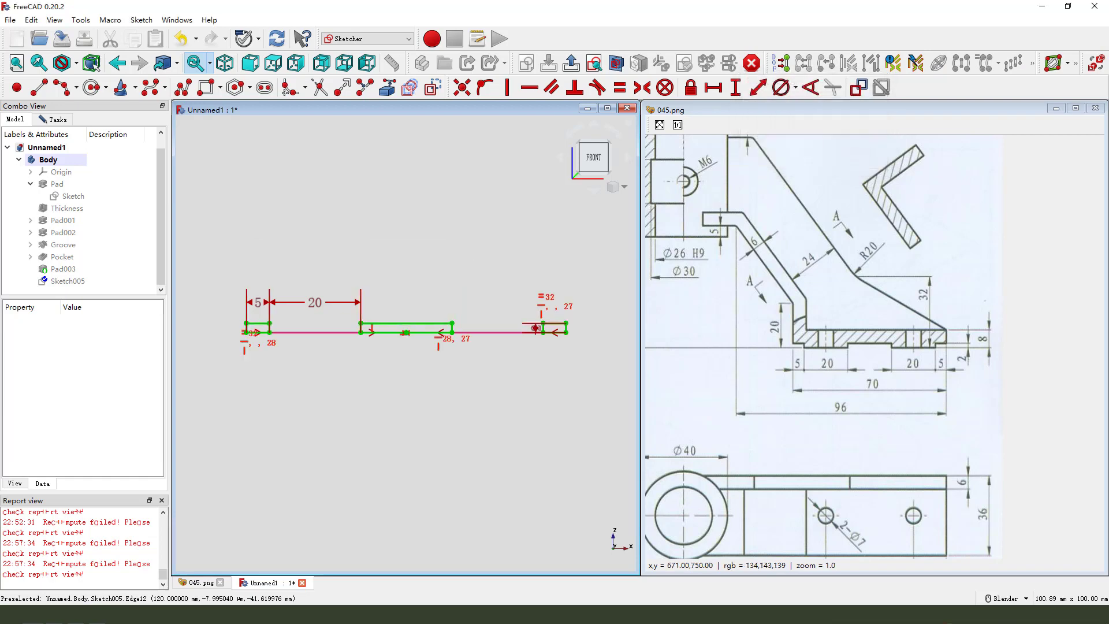
Move the 20 and 5 dimensions below the sketch and 2 to the right
drag(316, 302, 309, 384)
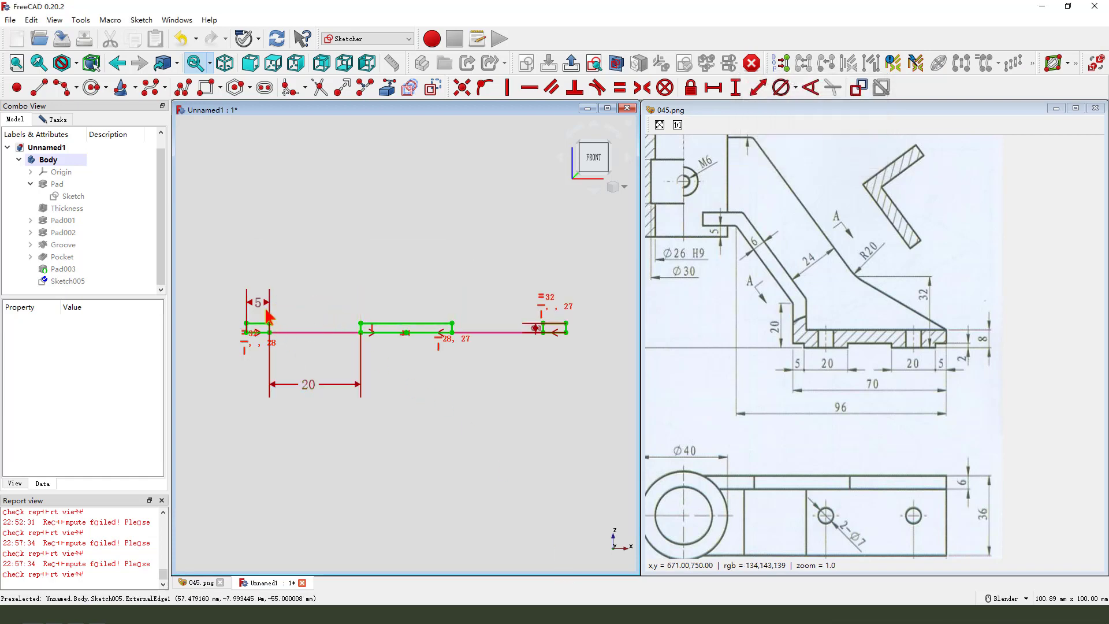
drag(260, 302, 254, 388)
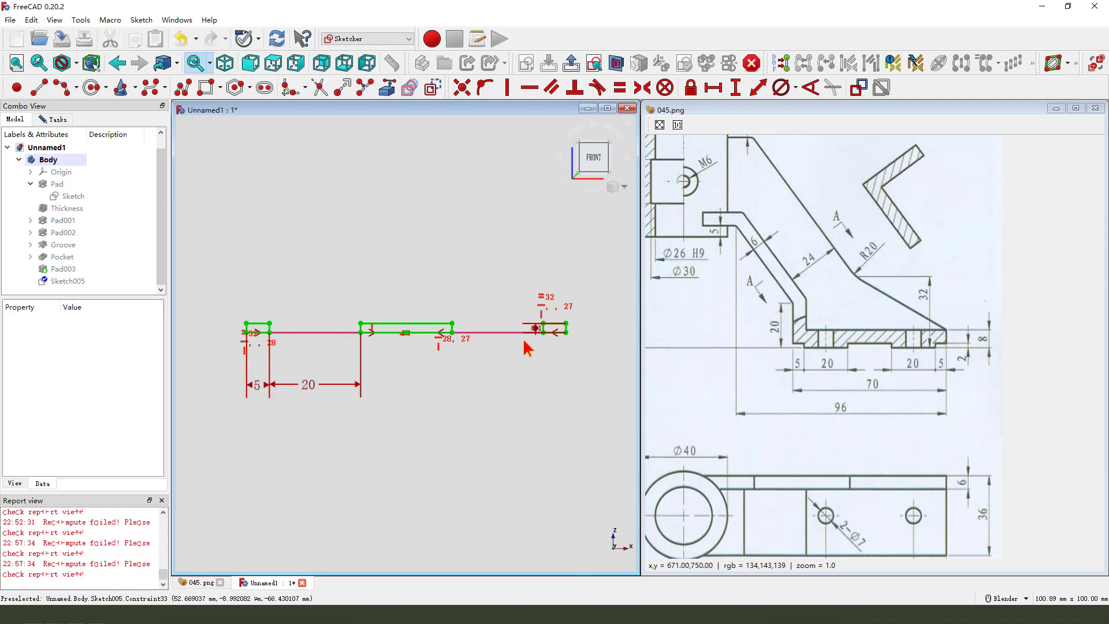
drag(537, 328, 594, 373)
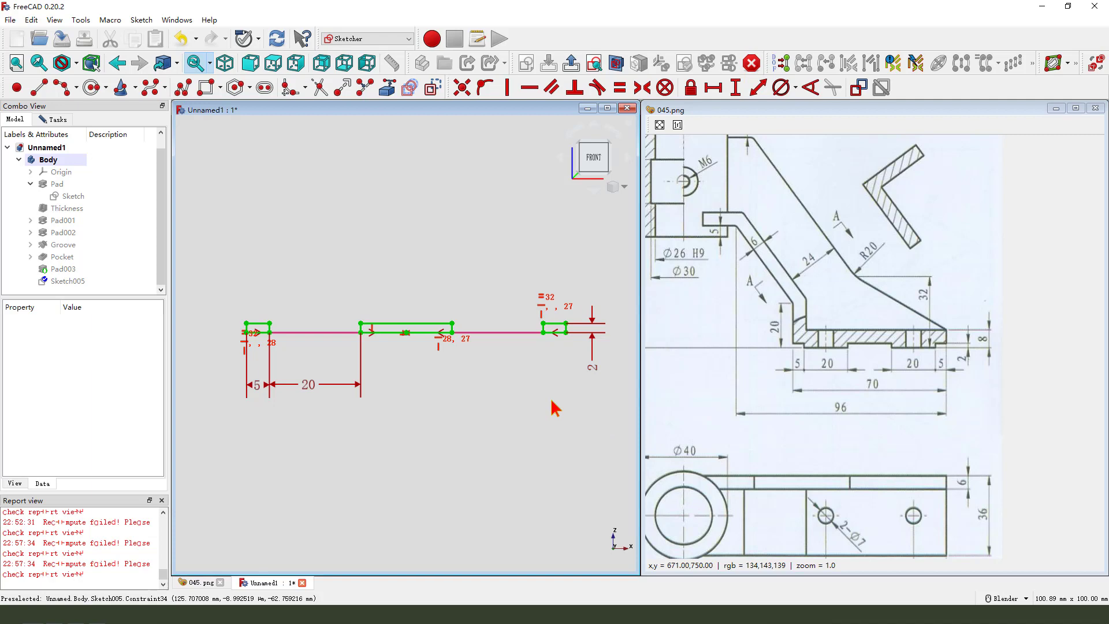
Pocket the base rectangles Through all, symmetric to the sketch plane
click(572, 63)
click(421, 87)
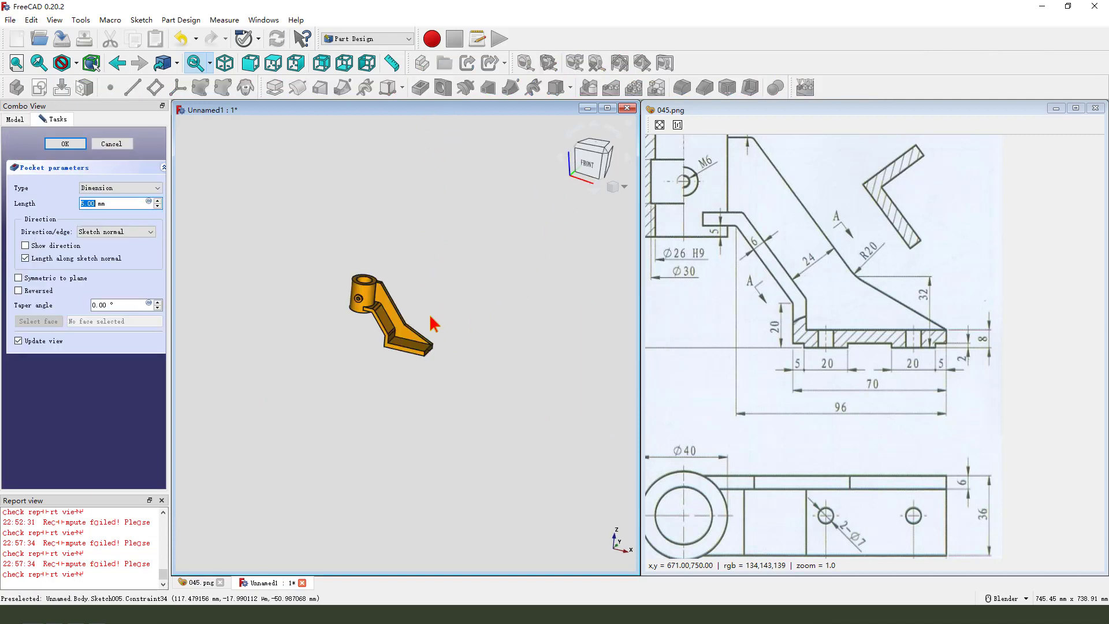
click(107, 188)
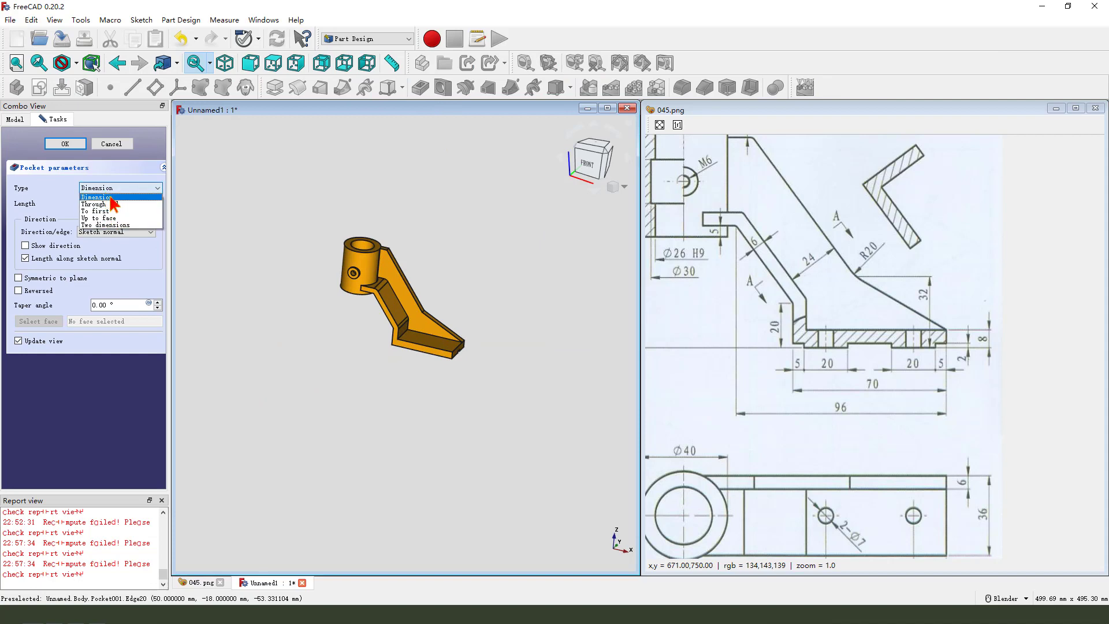
click(108, 213)
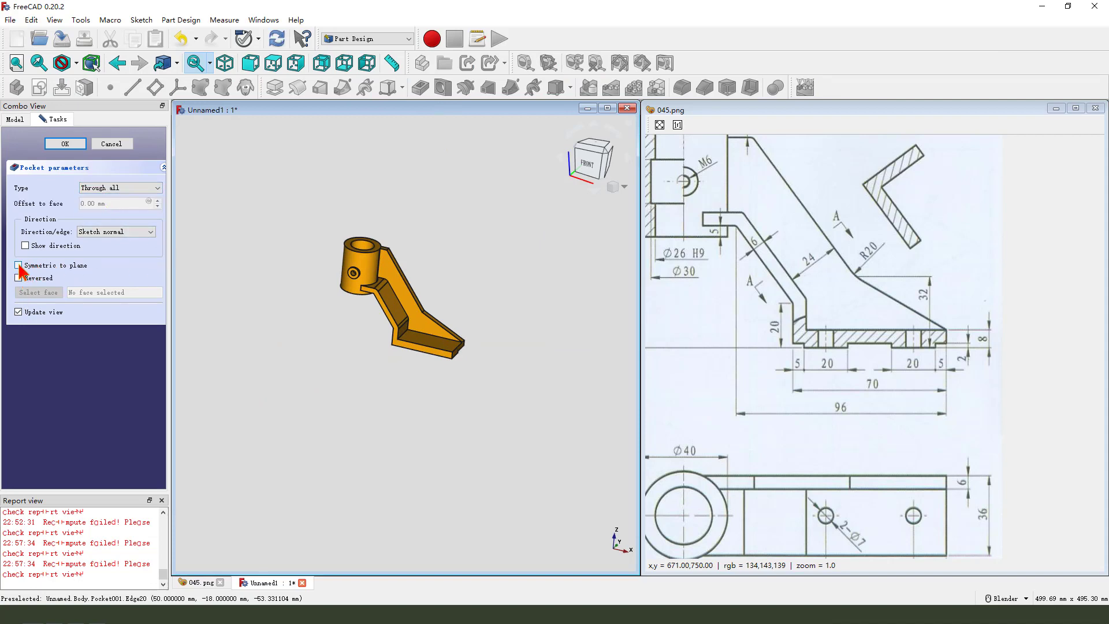
middle_drag(389, 354, 433, 284)
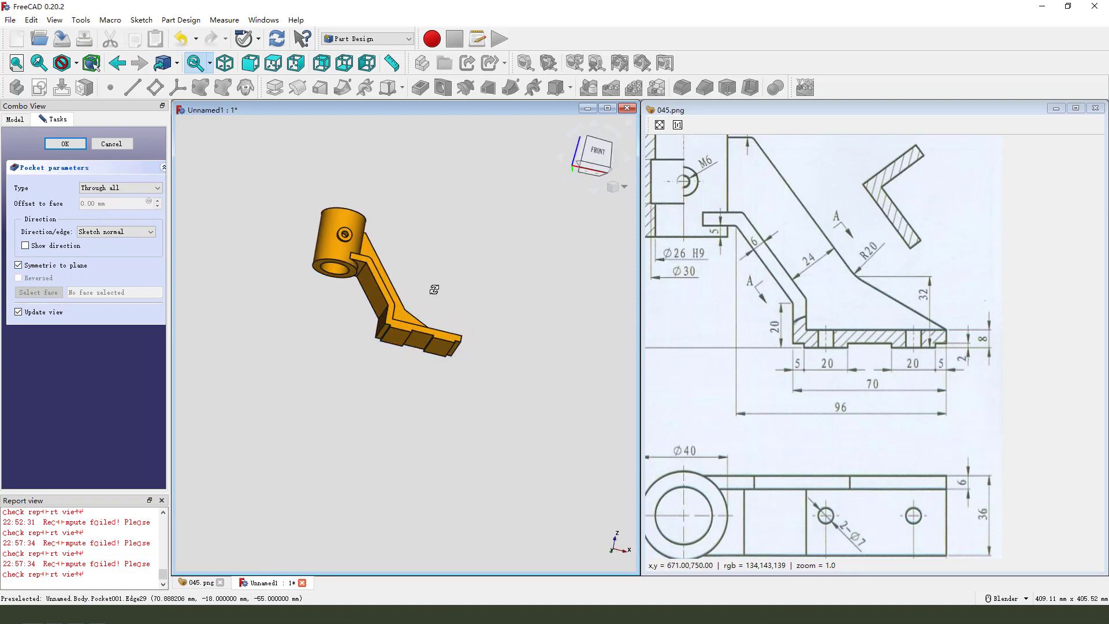
click(65, 143)
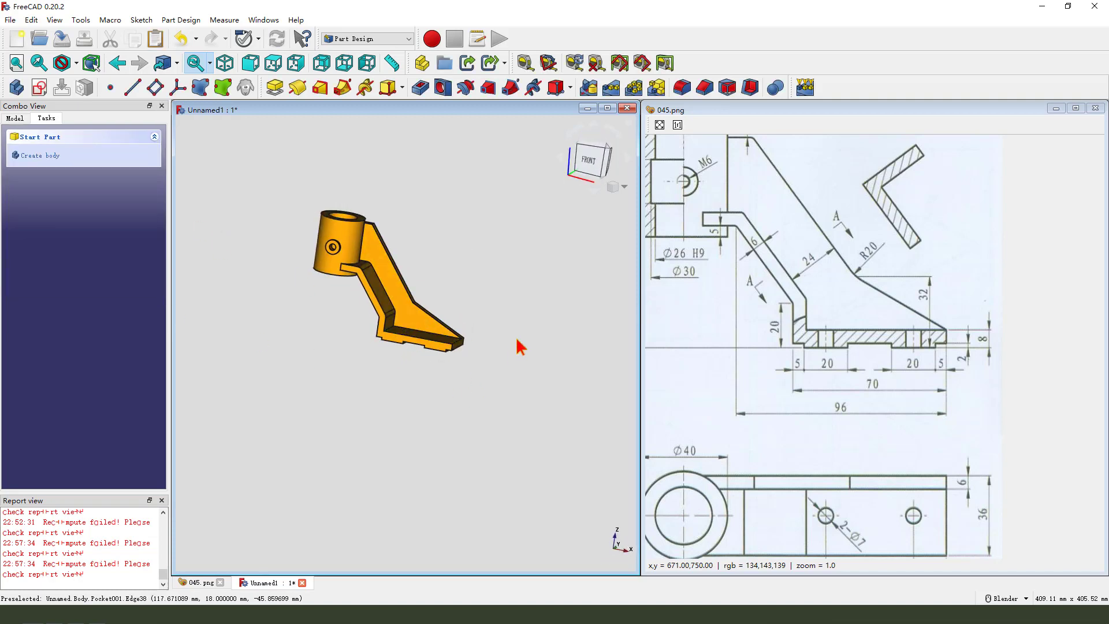
Start a new sketch on the XY plane
middle_drag(520, 347, 478, 378)
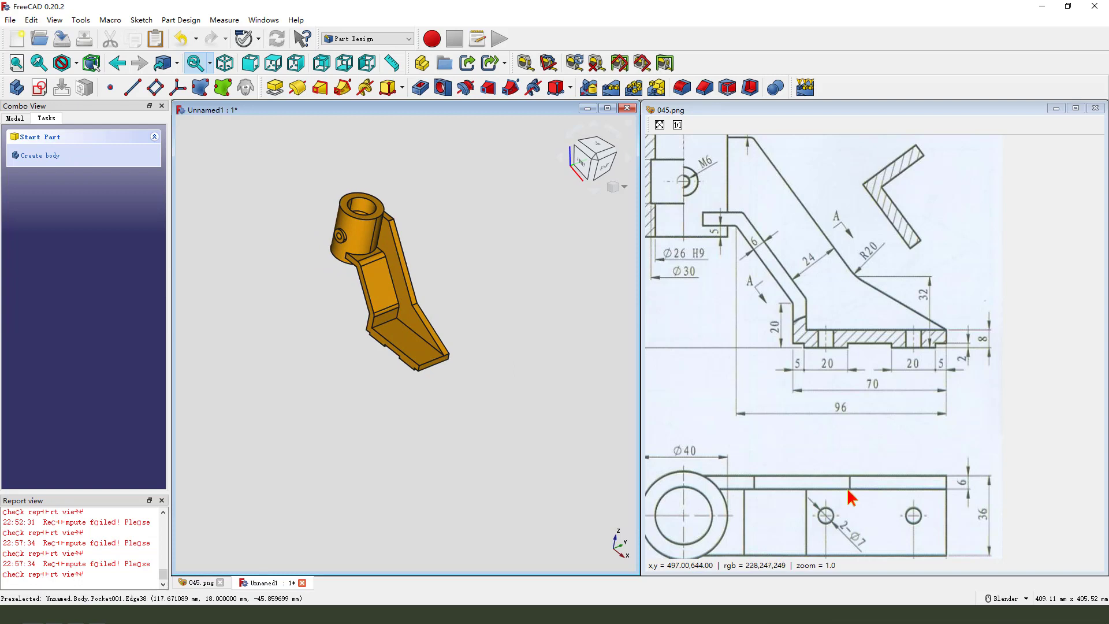
drag(842, 511, 841, 508)
drag(937, 509, 931, 502)
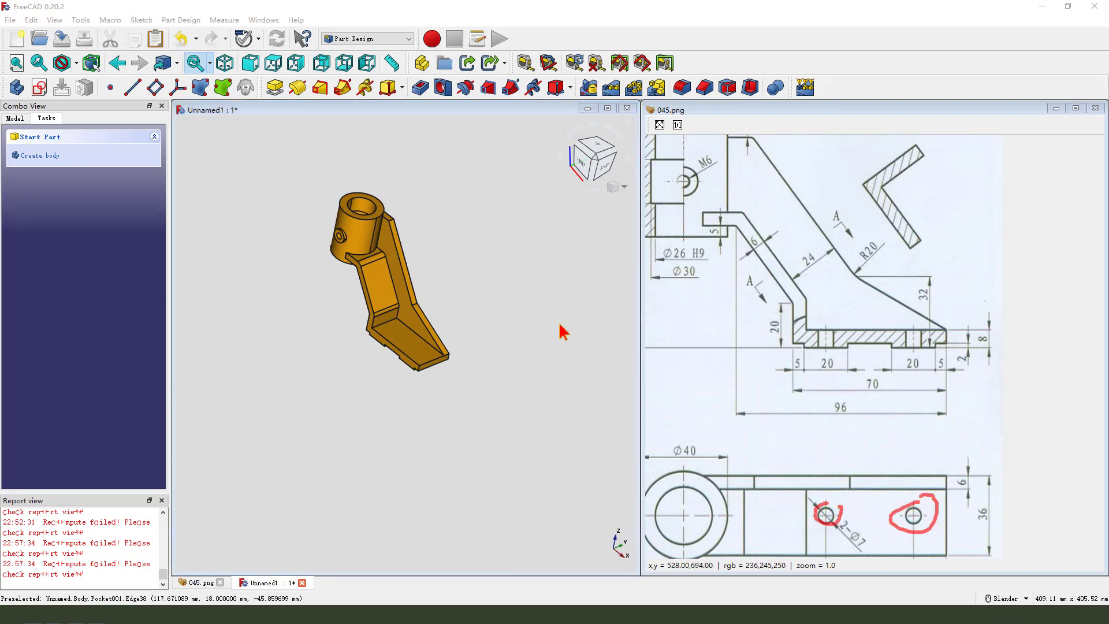
key(Escape)
scroll(435, 361, down, 2)
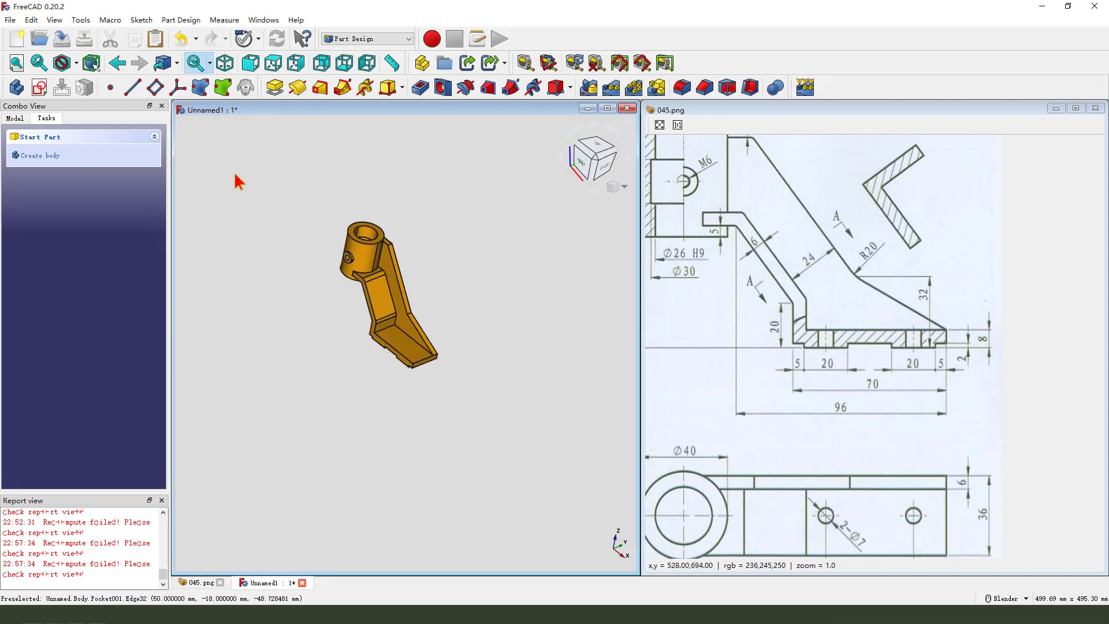
click(39, 88)
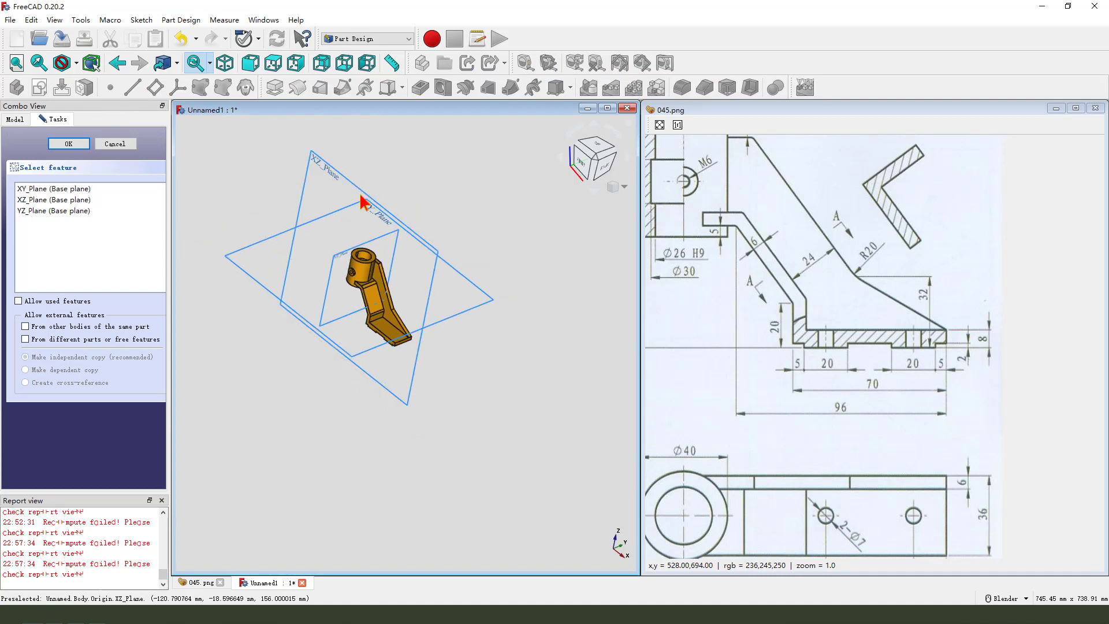
click(363, 214)
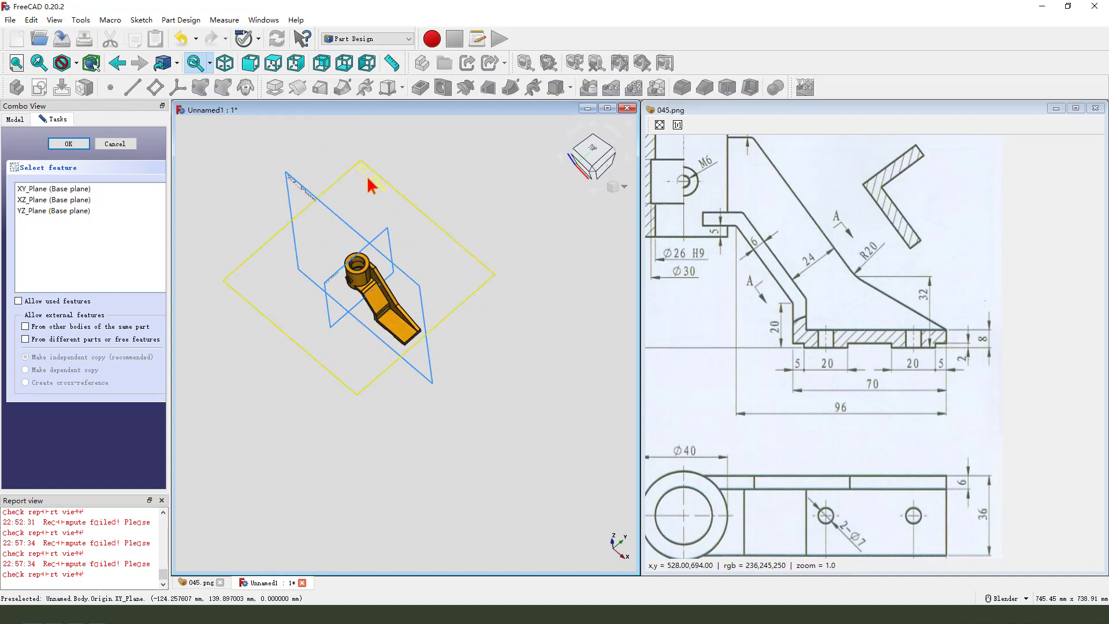
Draw two hole circles centred on the horizontal axis
scroll(389, 361, up, 2)
scroll(462, 361, up, 2)
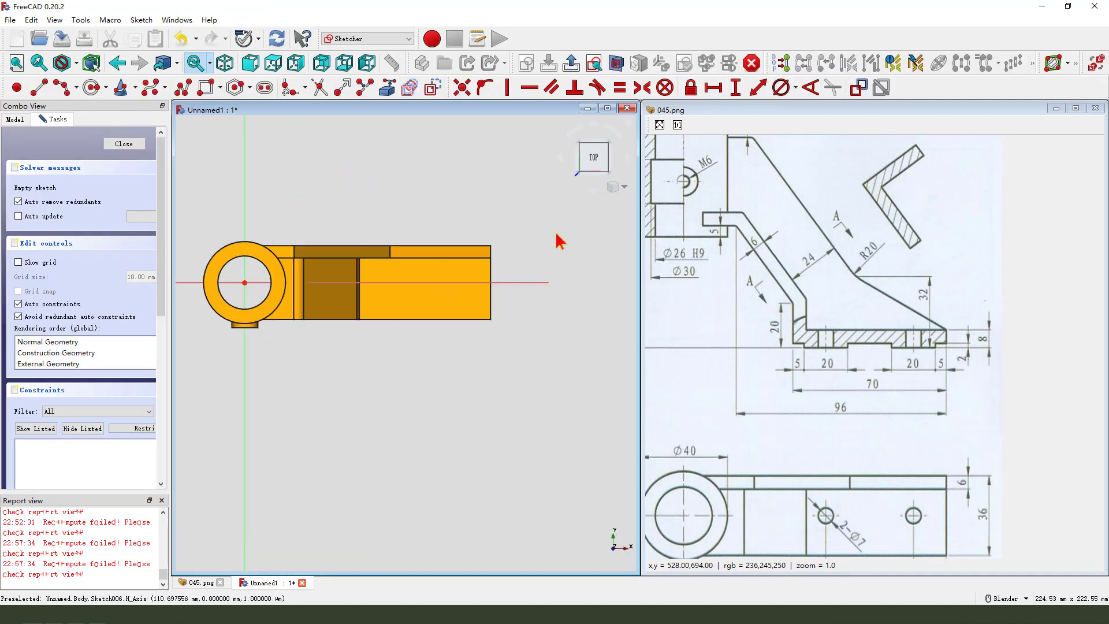
click(92, 88)
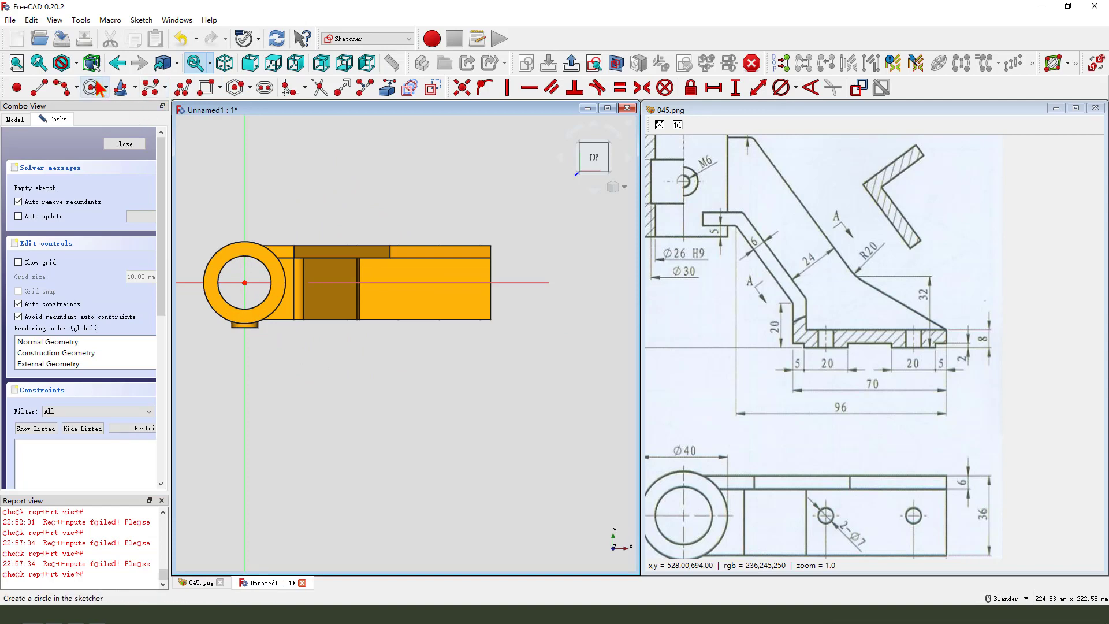
click(384, 282)
click(446, 282)
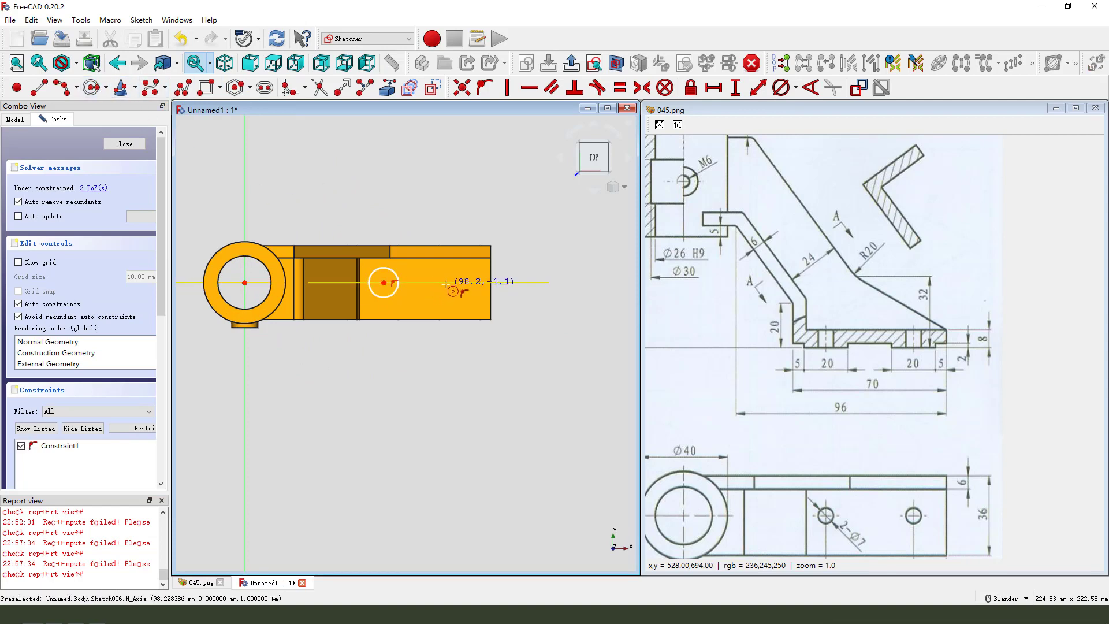
right_click(517, 298)
Constrain the two circles to be equal in size
click(462, 277)
click(400, 277)
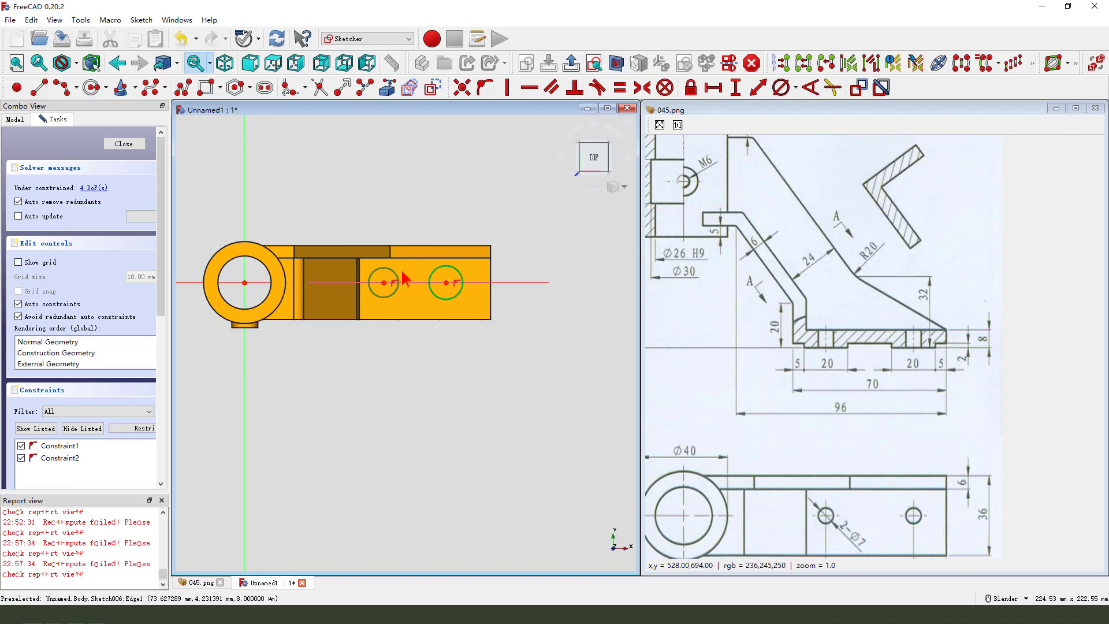
click(620, 88)
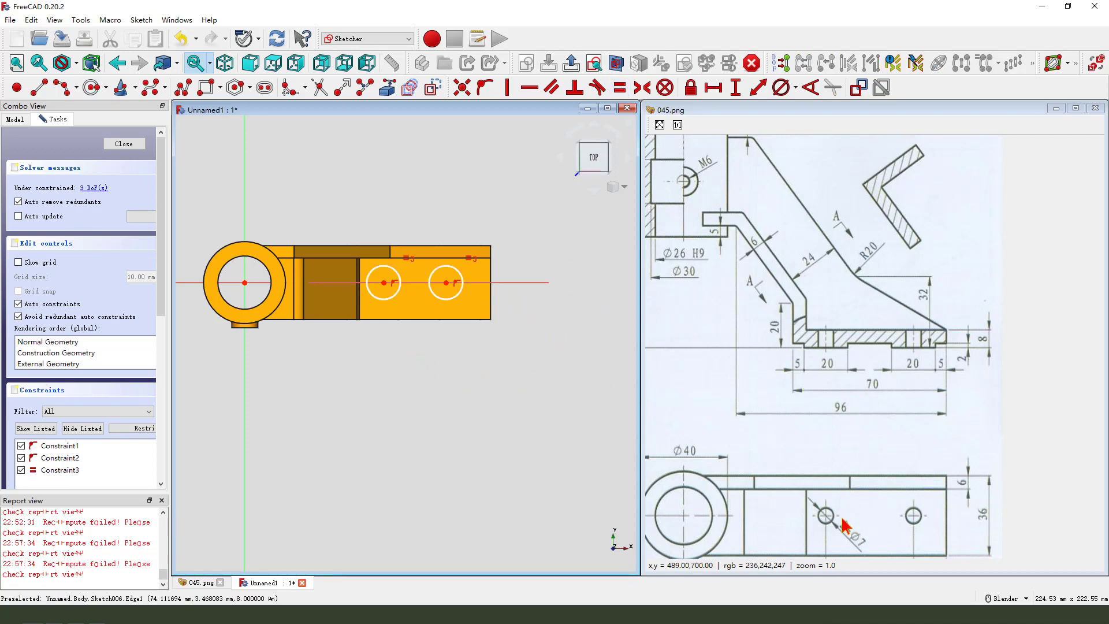
drag(843, 526, 869, 414)
drag(877, 449, 873, 466)
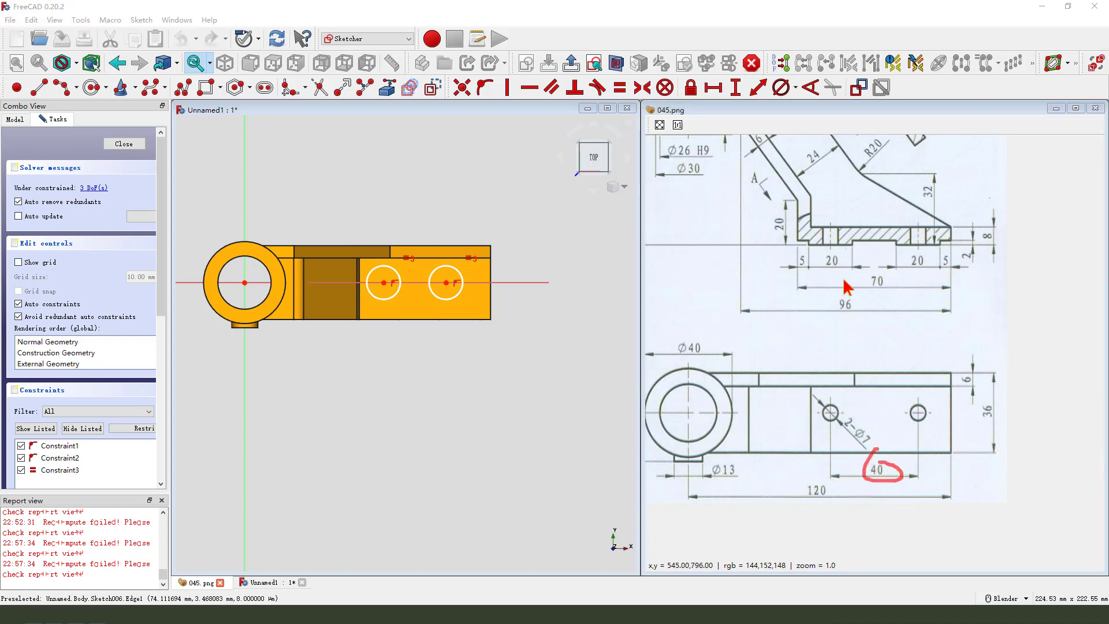
key(Escape)
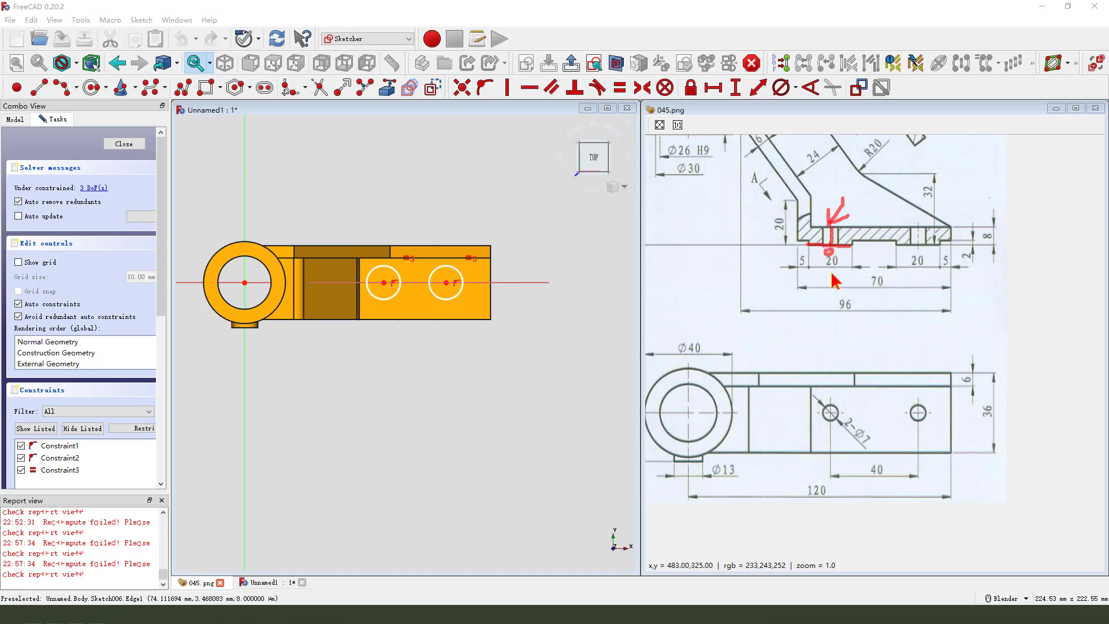
Project the base's bottom edge into the sketch as external geometry
key(Escape)
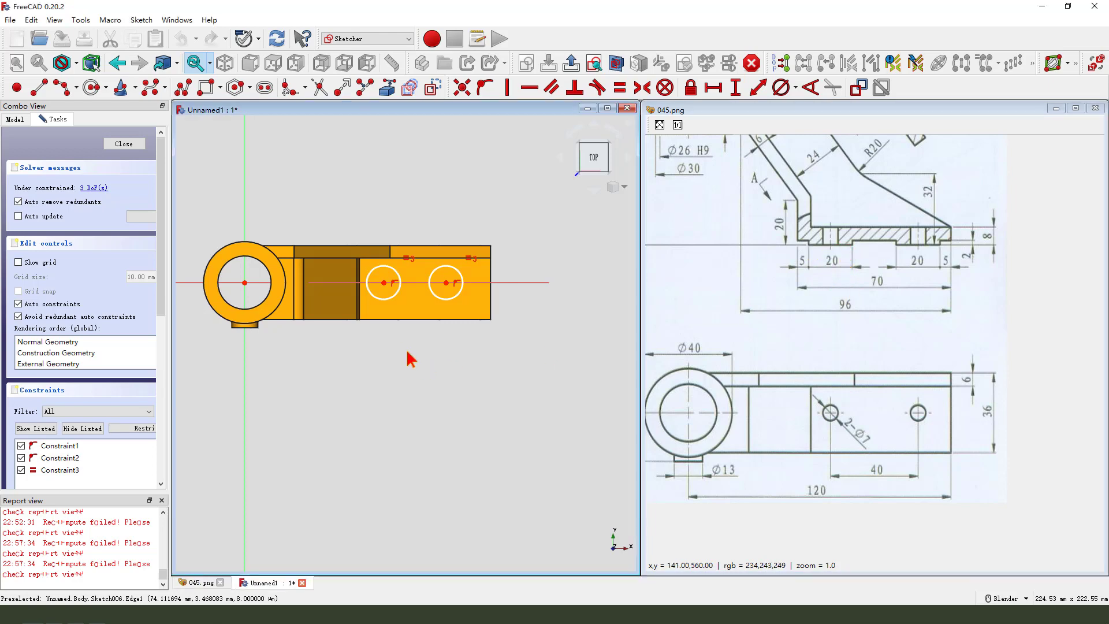
middle_drag(408, 359, 401, 302)
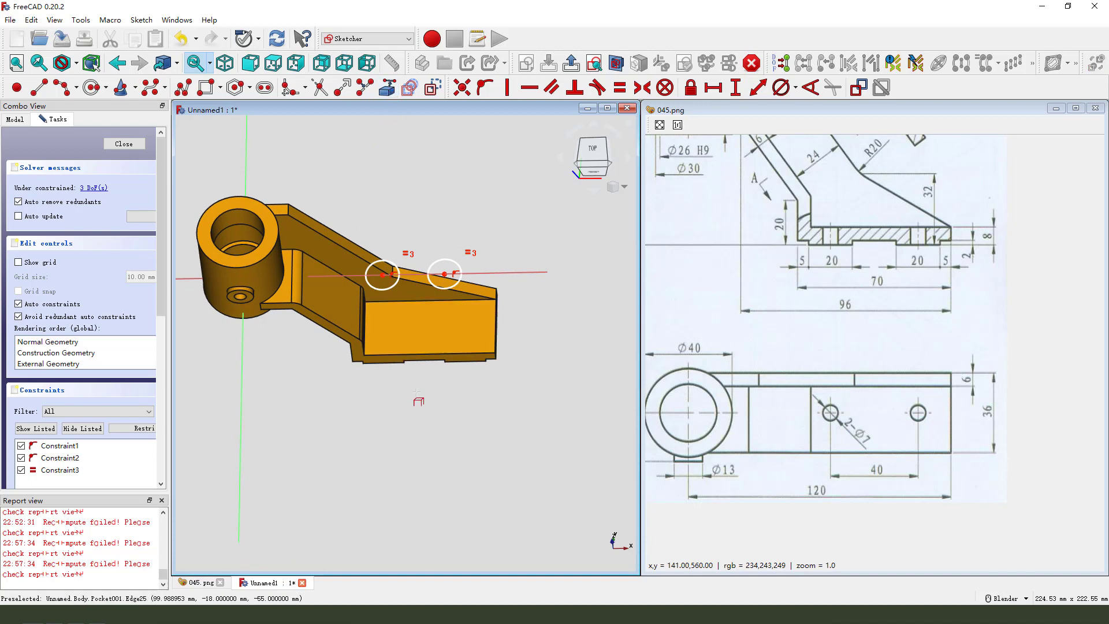
scroll(388, 378, up, 1)
click(377, 356)
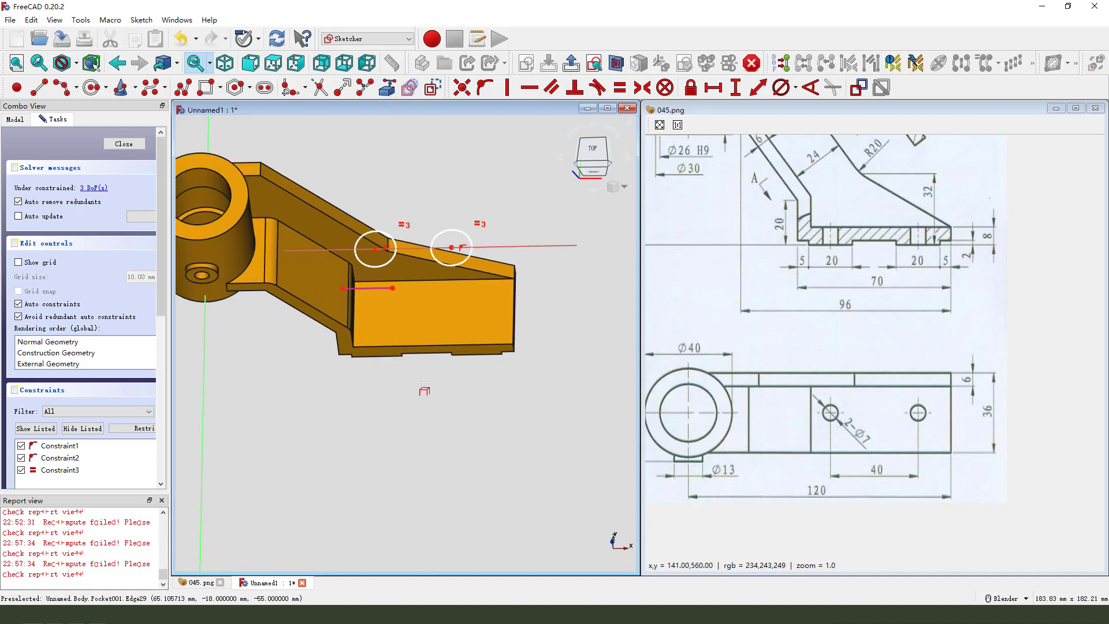
scroll(435, 386, down, 2)
Hide Pocket001 and view the sketch from the top
click(17, 119)
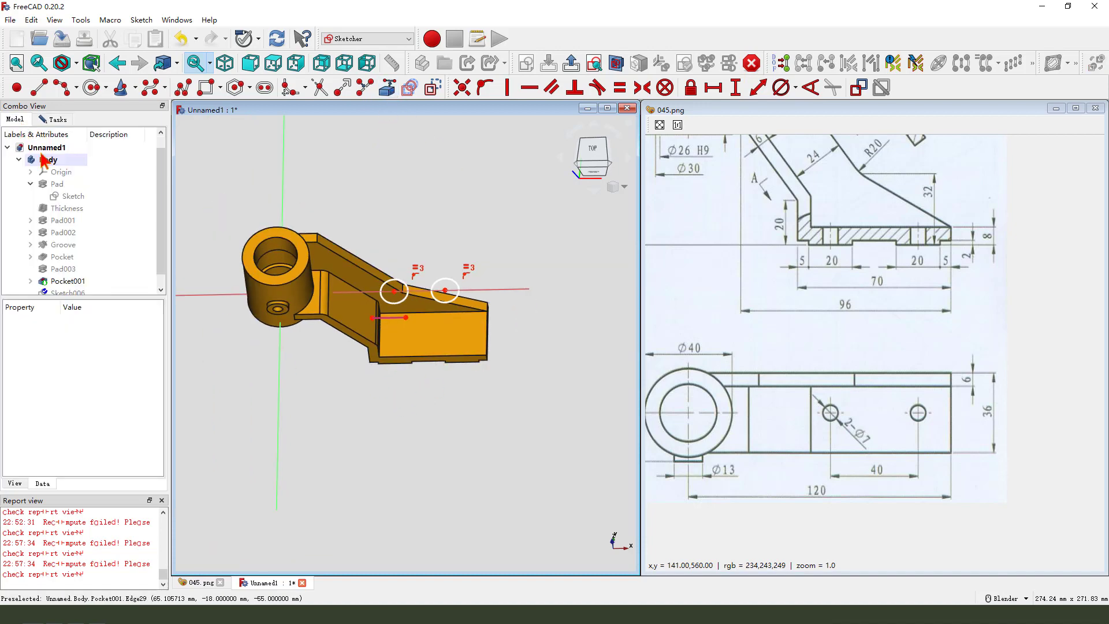
click(75, 275)
key(space)
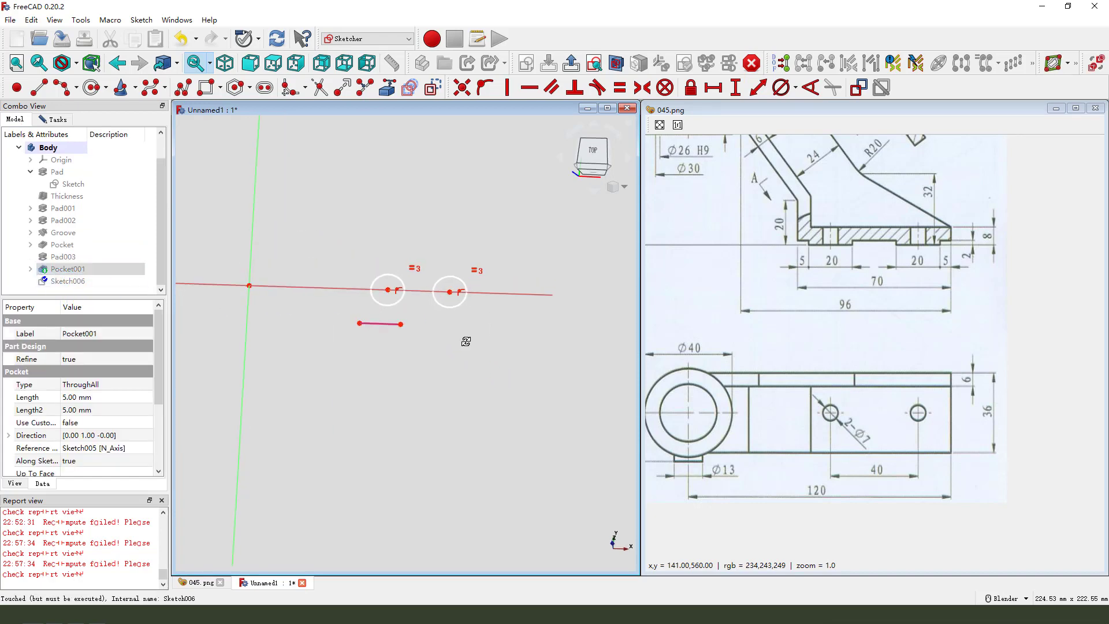
click(595, 65)
scroll(322, 316, up, 2)
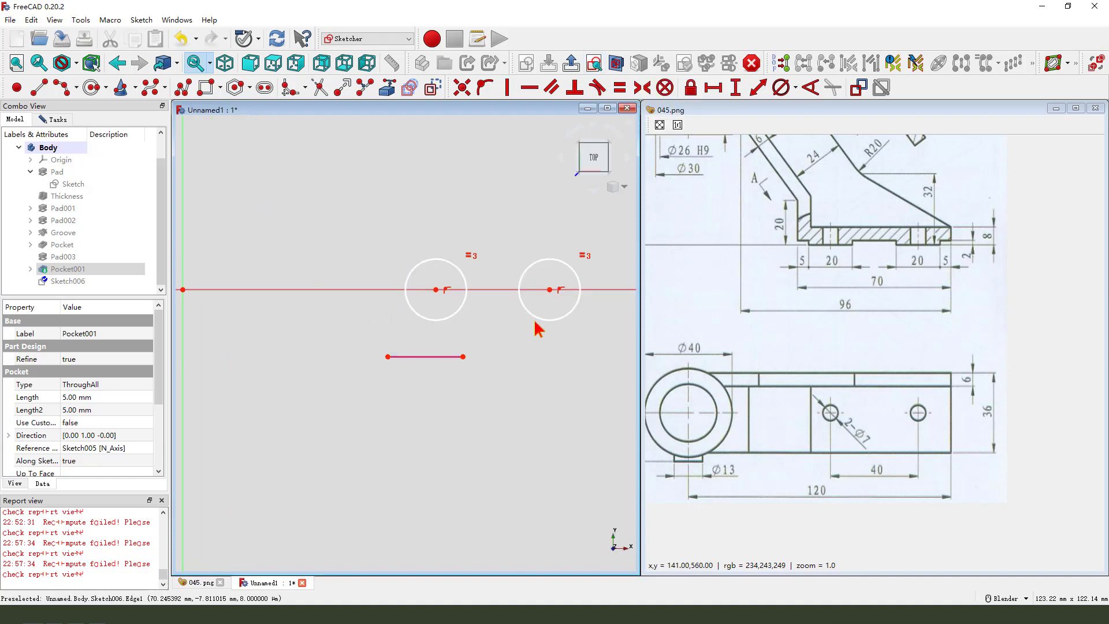
scroll(353, 321, down, 1)
Space the two circle centres 40 mm apart horizontally
click(419, 291)
click(511, 291)
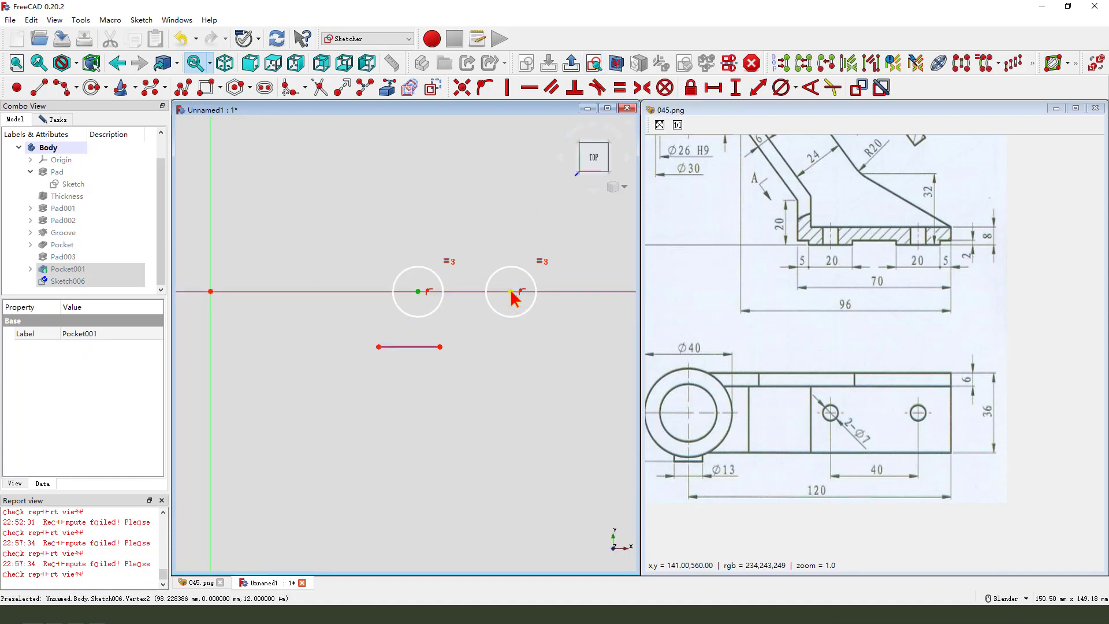
key(Escape)
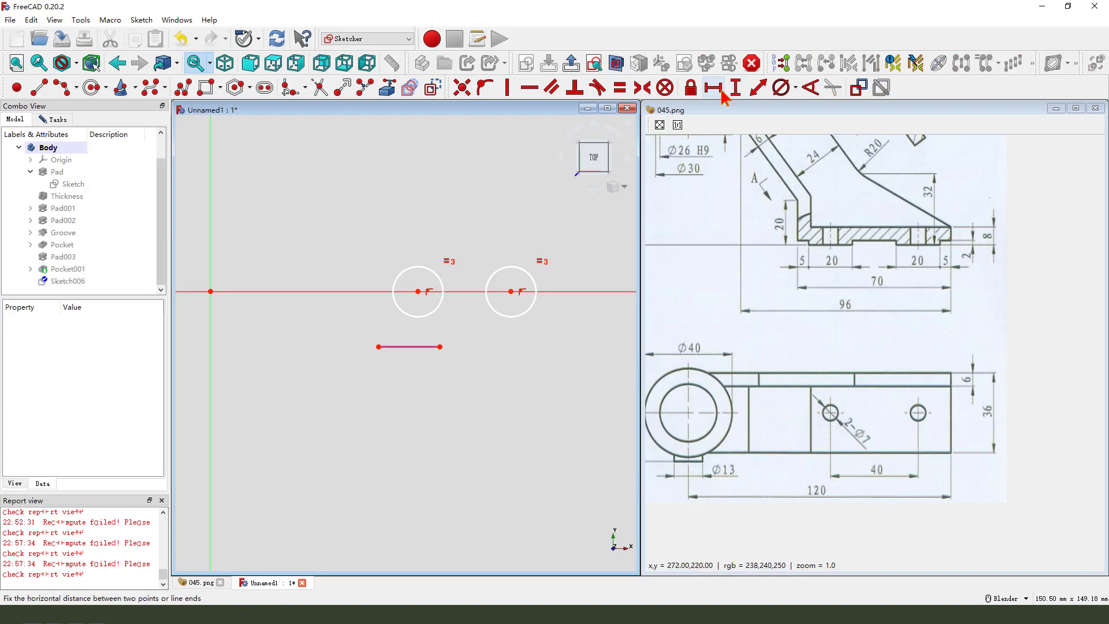
click(510, 291)
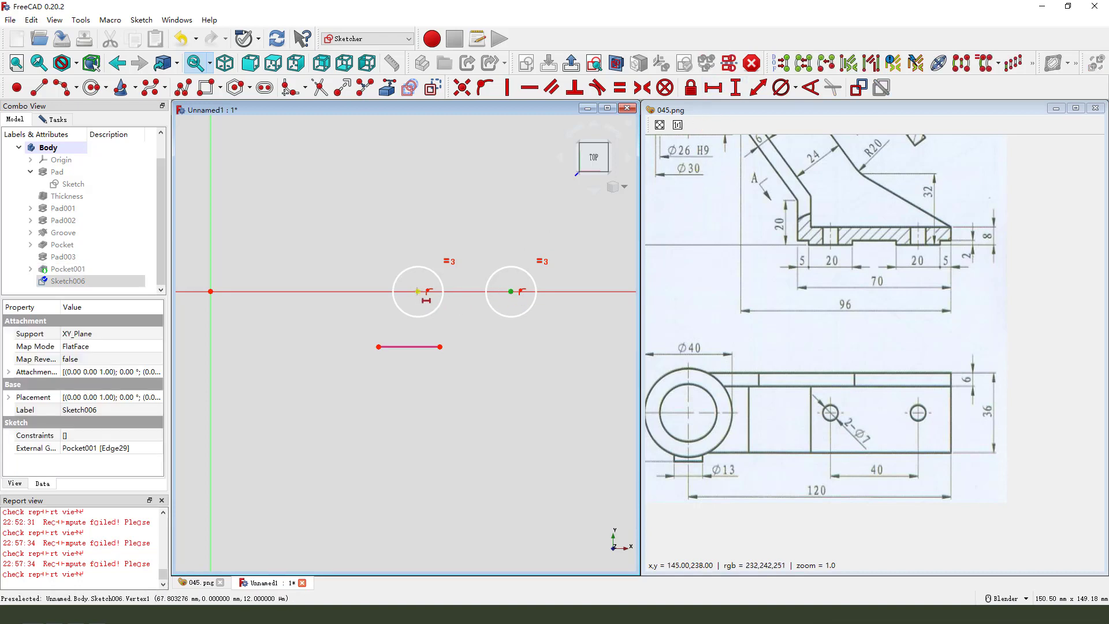
click(419, 291)
key(l)
text(40)
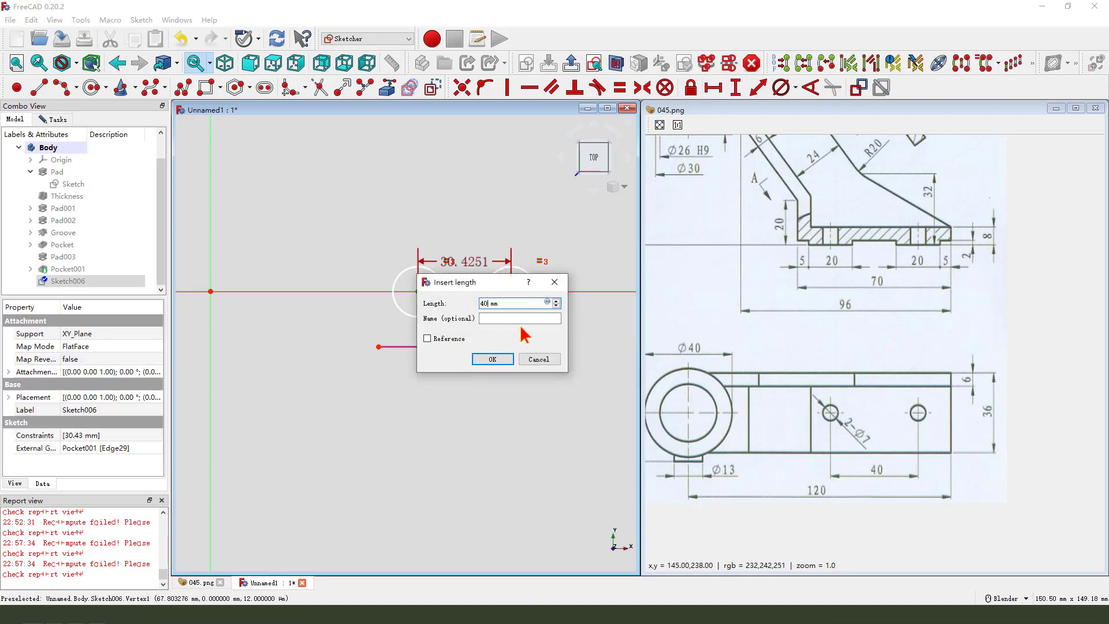
key(Return)
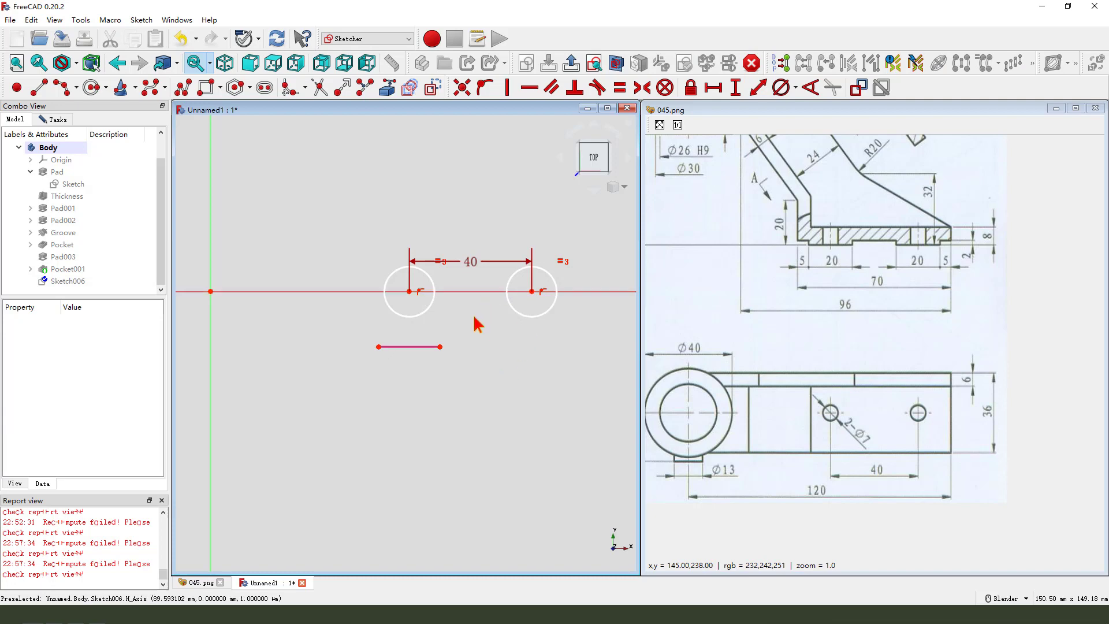
shift+middle_drag(450, 347, 295, 347)
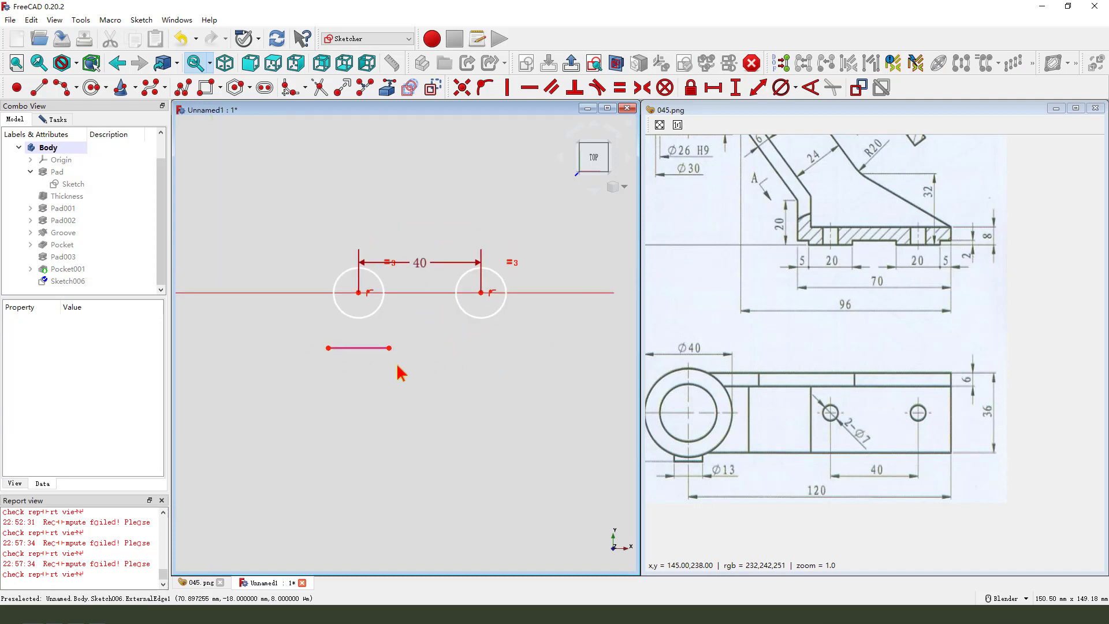
Place the first circle centre 10 mm from the projected edge's left end
scroll(301, 361, up, 1)
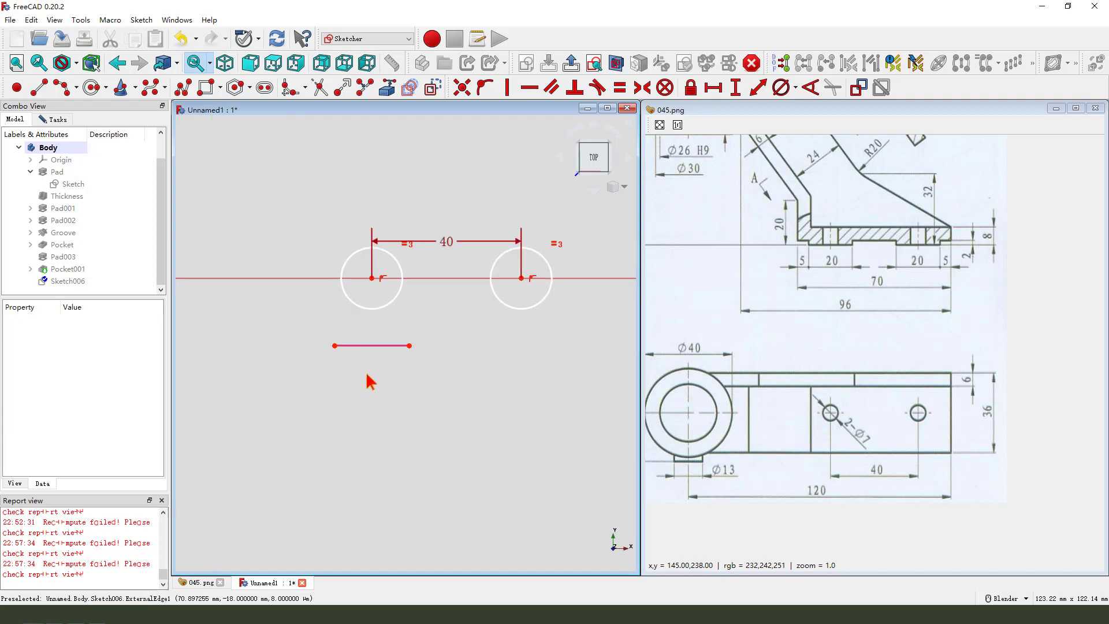
click(12, 90)
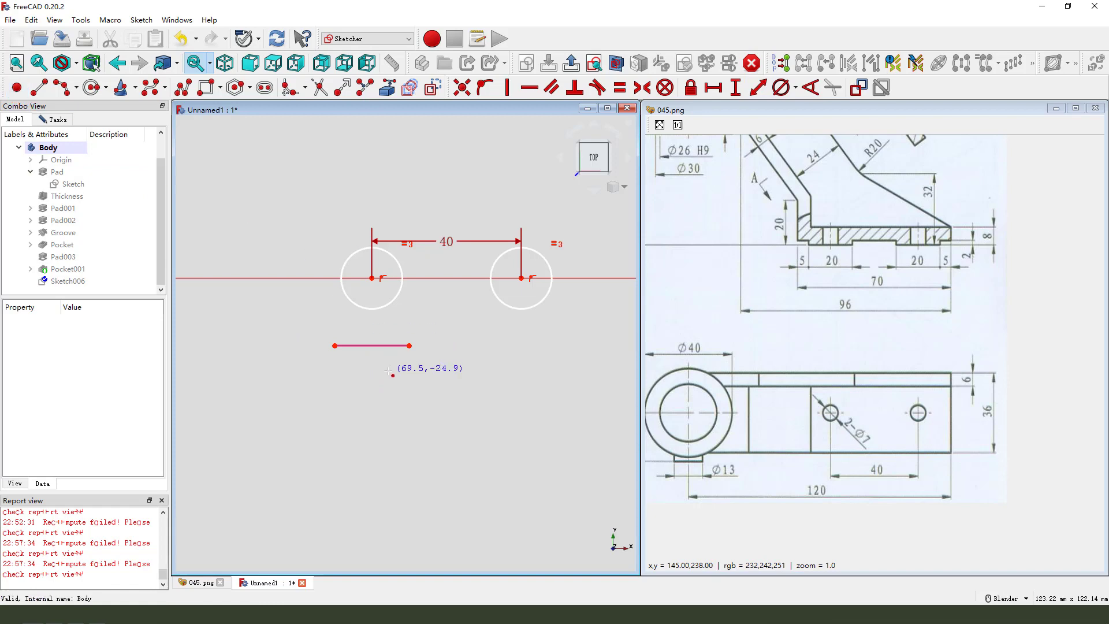
right_click(375, 353)
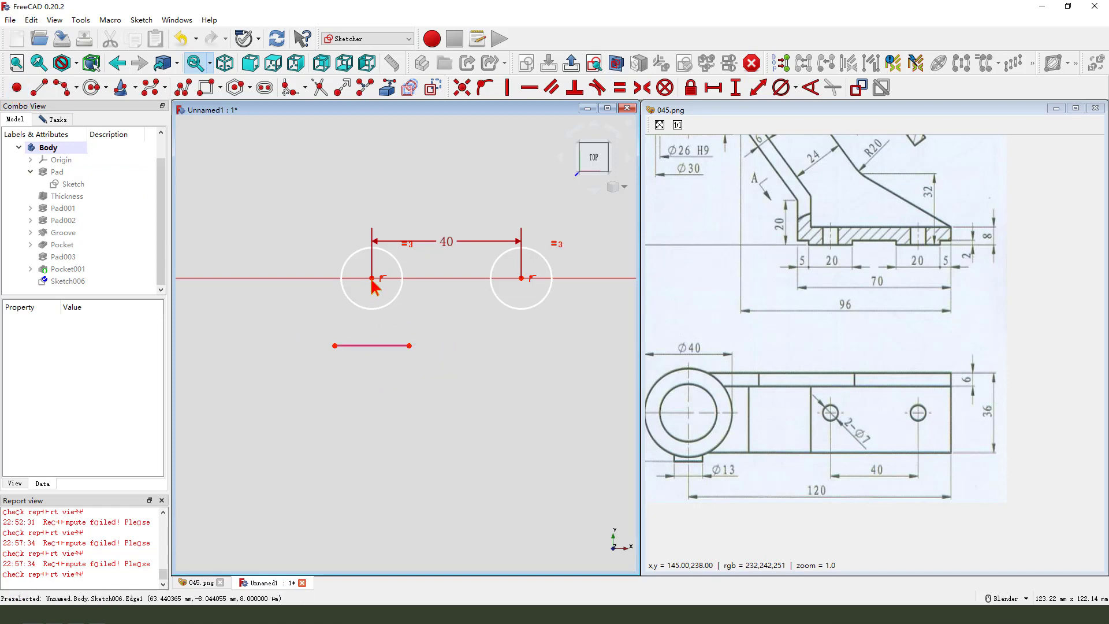
click(350, 348)
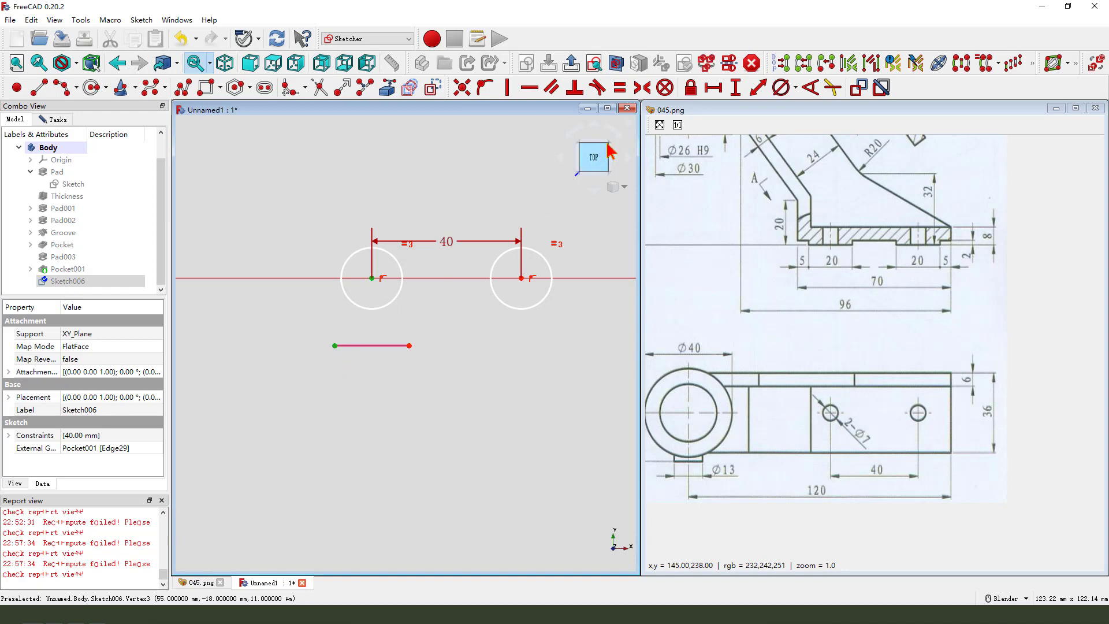
click(709, 94)
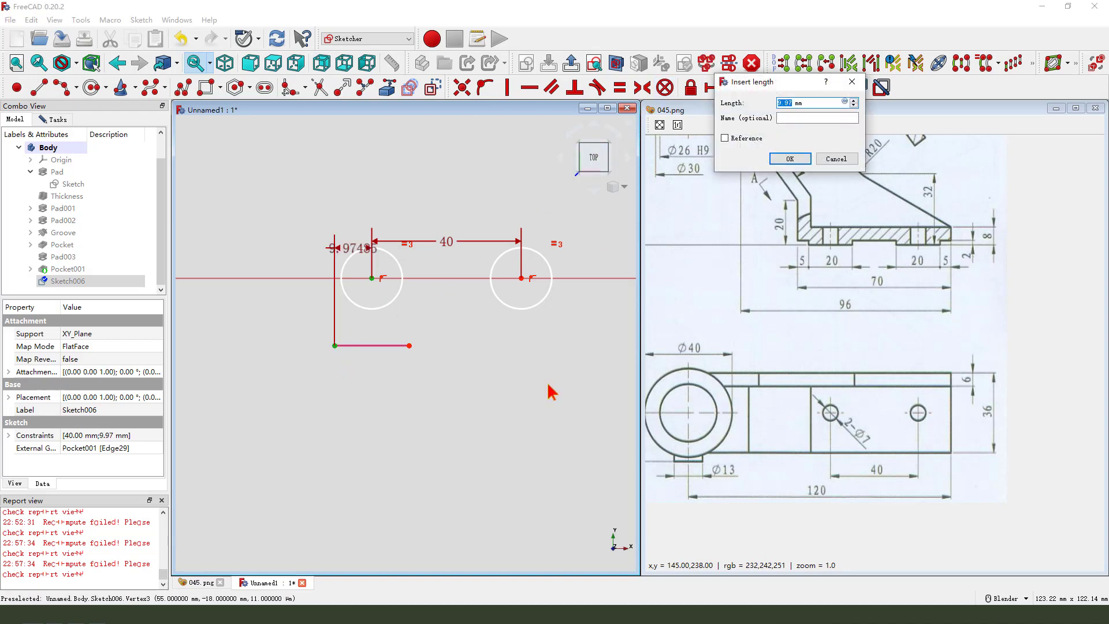
text(0)
key(Return)
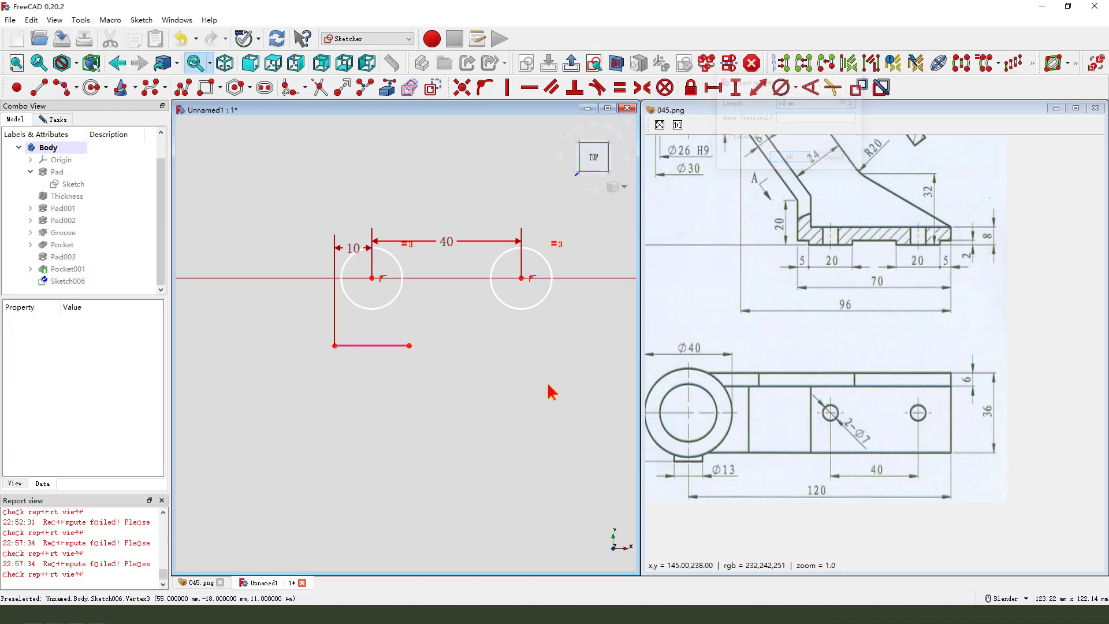
drag(354, 254, 356, 388)
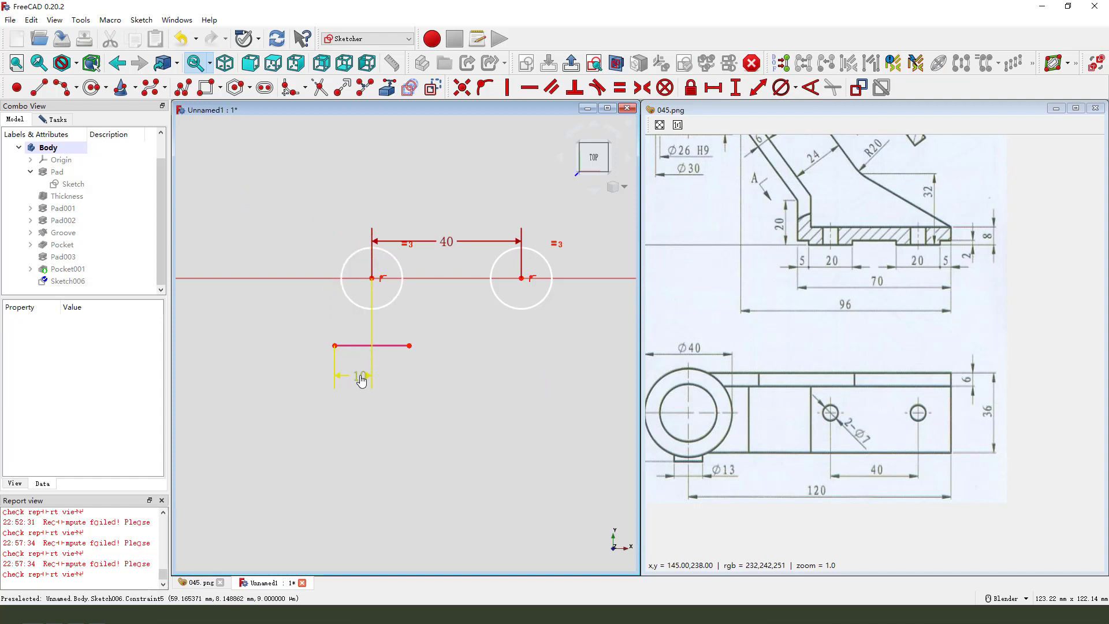
Give the circles a 7 mm diameter and move the 40 label up
click(552, 280)
click(781, 87)
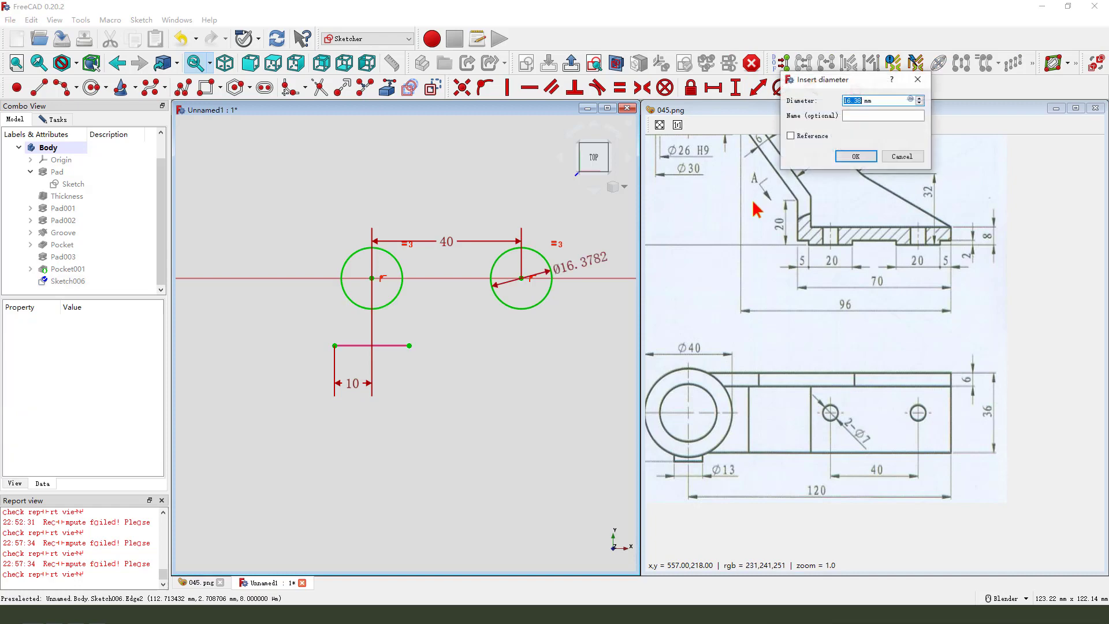
key(Return)
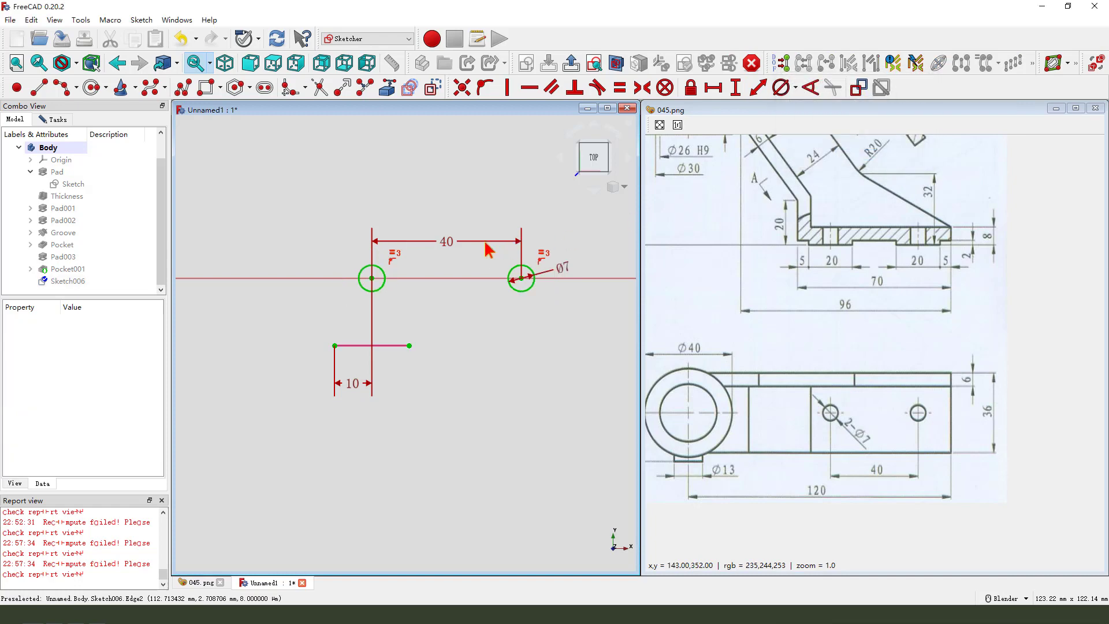
drag(453, 241, 453, 220)
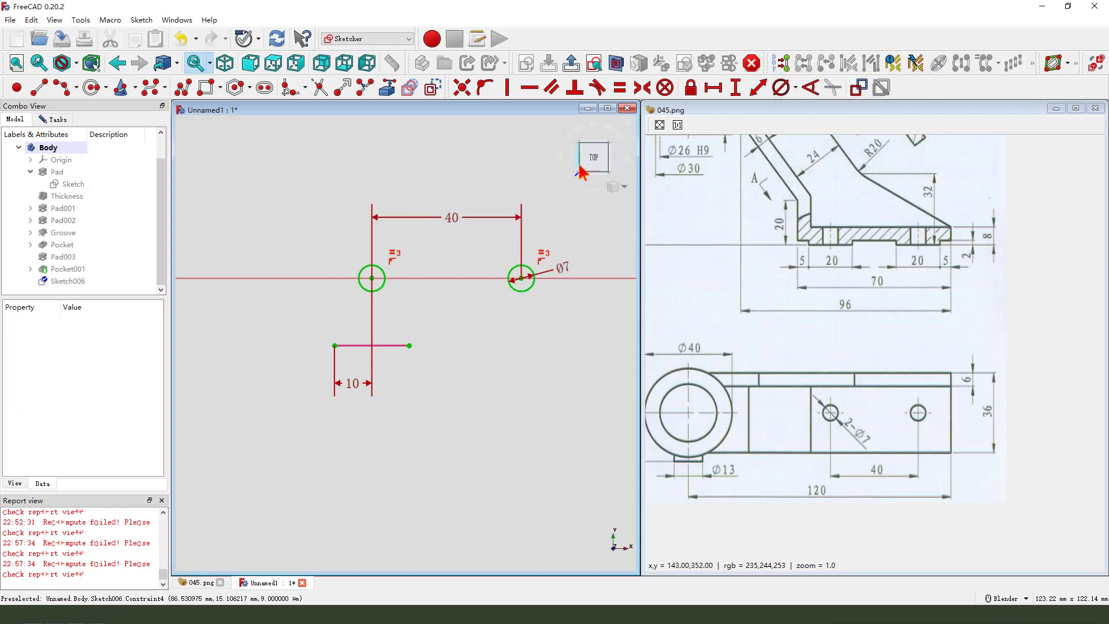
Close the hole sketch and pocket the two Ø7 holes Through all
click(576, 66)
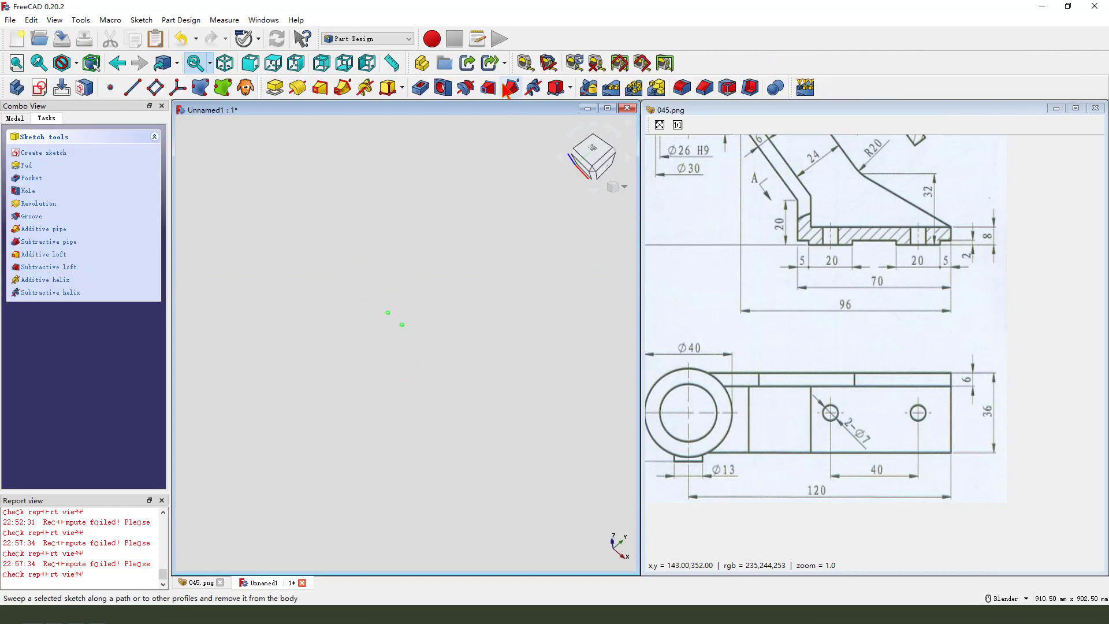
click(443, 87)
scroll(410, 302, up, 3)
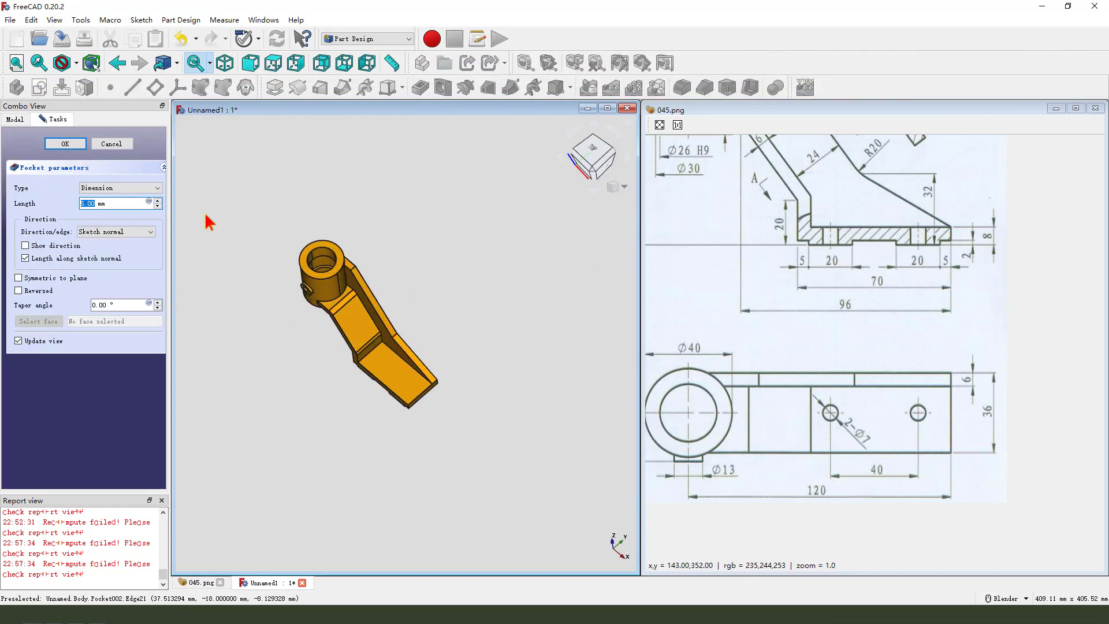
click(118, 189)
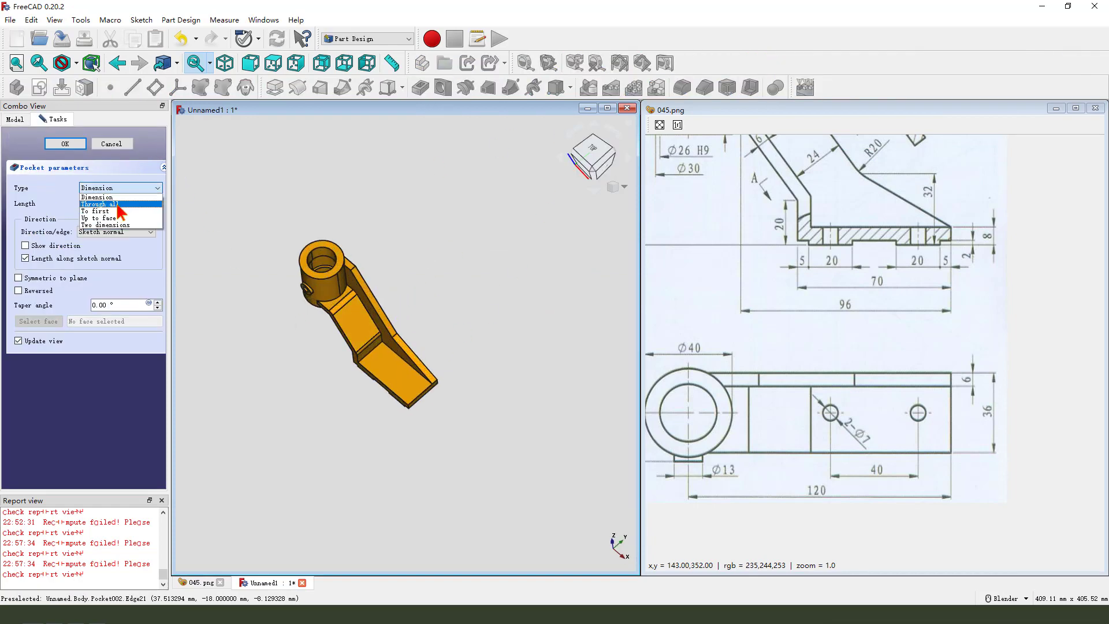
click(115, 204)
scroll(375, 351, up, 2)
middle_drag(375, 350, 370, 347)
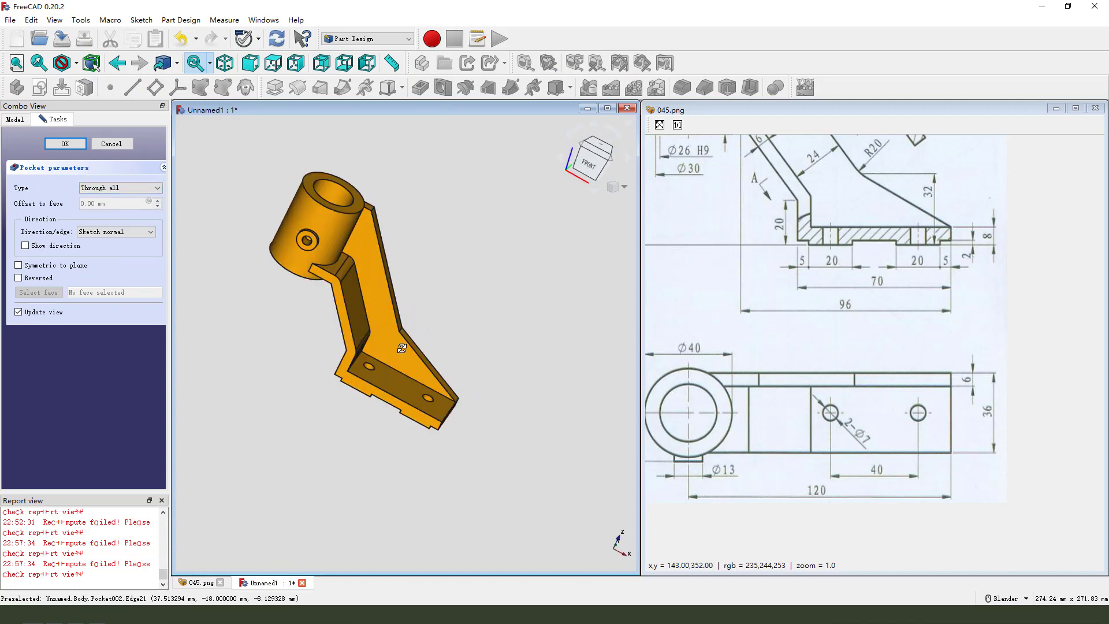
click(65, 143)
scroll(496, 351, down, 2)
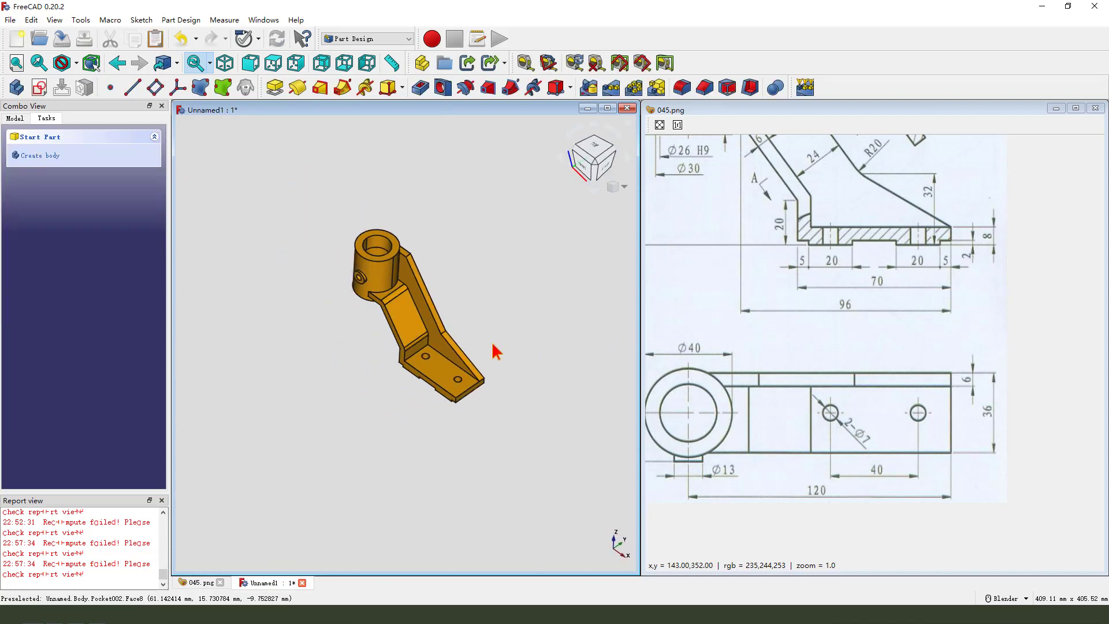
mouse_move(833, 301)
middle_down()
mouse_move(842, 329)
mouse_move(874, 356)
middle_up()
scroll(842, 330, down, 2)
scroll(902, 342, up, 2)
scroll(457, 337, up, 2)
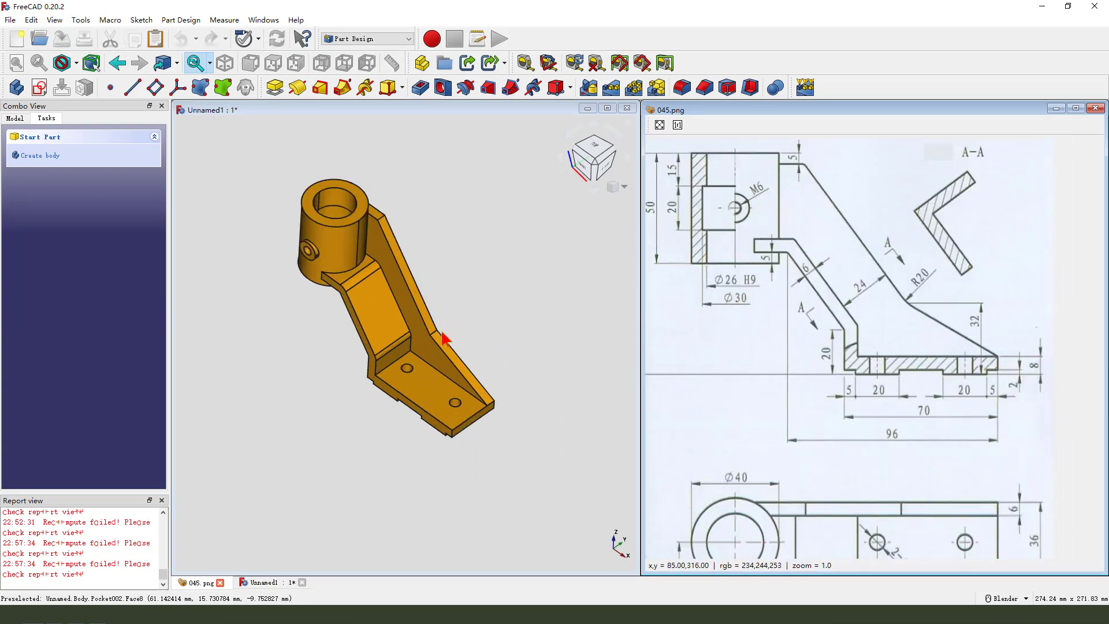
Round the arm's outer bend edge with a 20 mm fillet
scroll(430, 339, up, 3)
click(430, 340)
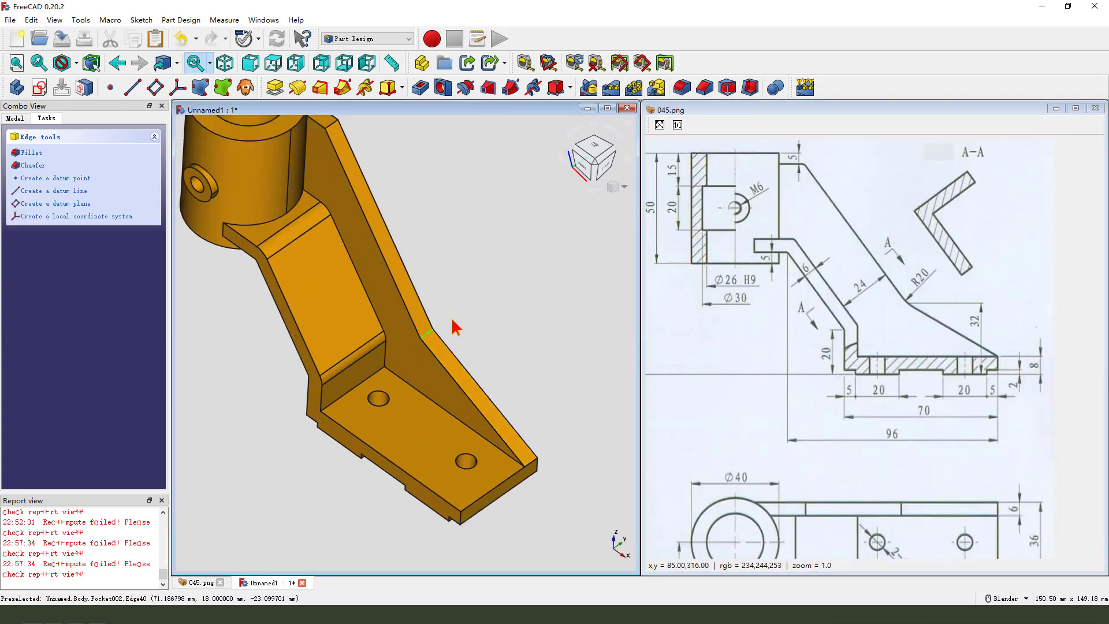
click(682, 87)
text(20)
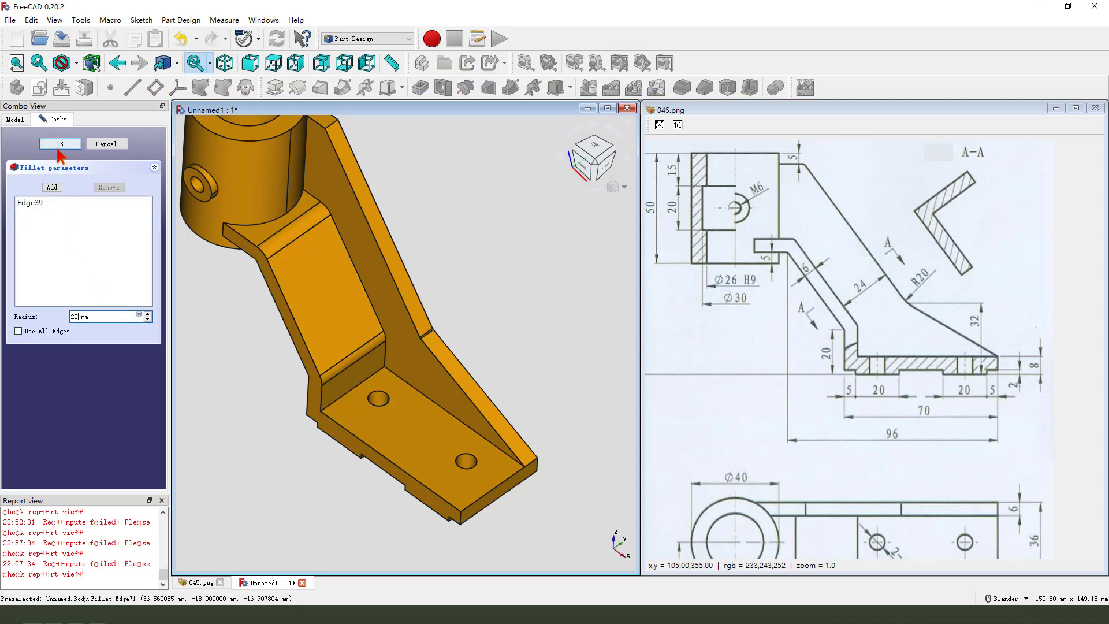
click(60, 143)
Fillet the short edge near the top of the boss
scroll(470, 426, down, 2)
scroll(451, 375, down, 1)
middle_drag(434, 334, 399, 315)
scroll(398, 314, up, 3)
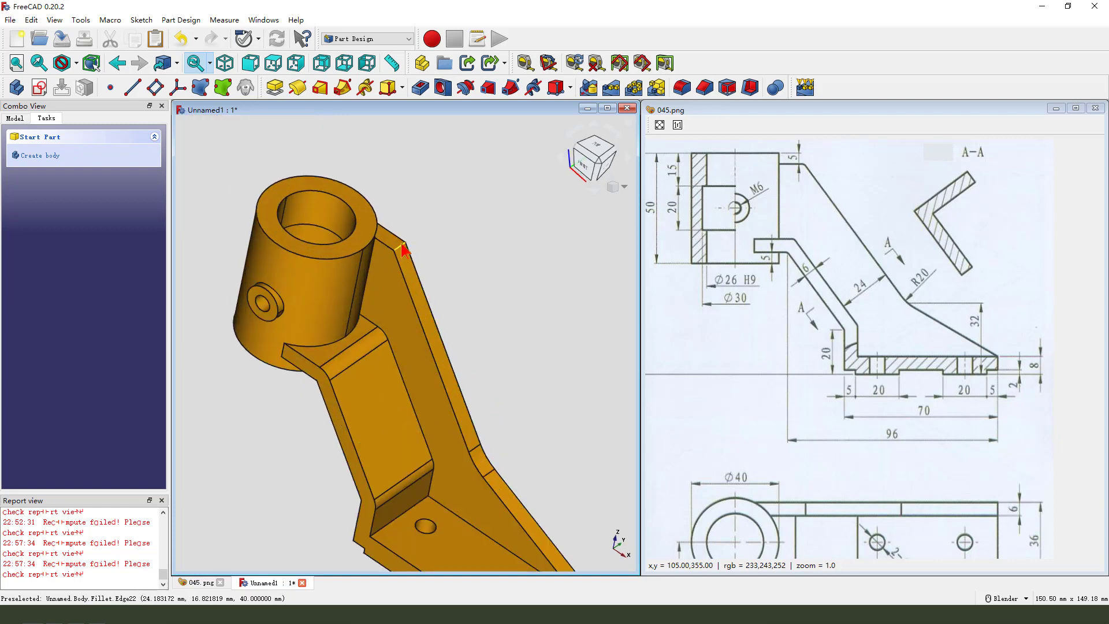
click(400, 247)
click(664, 93)
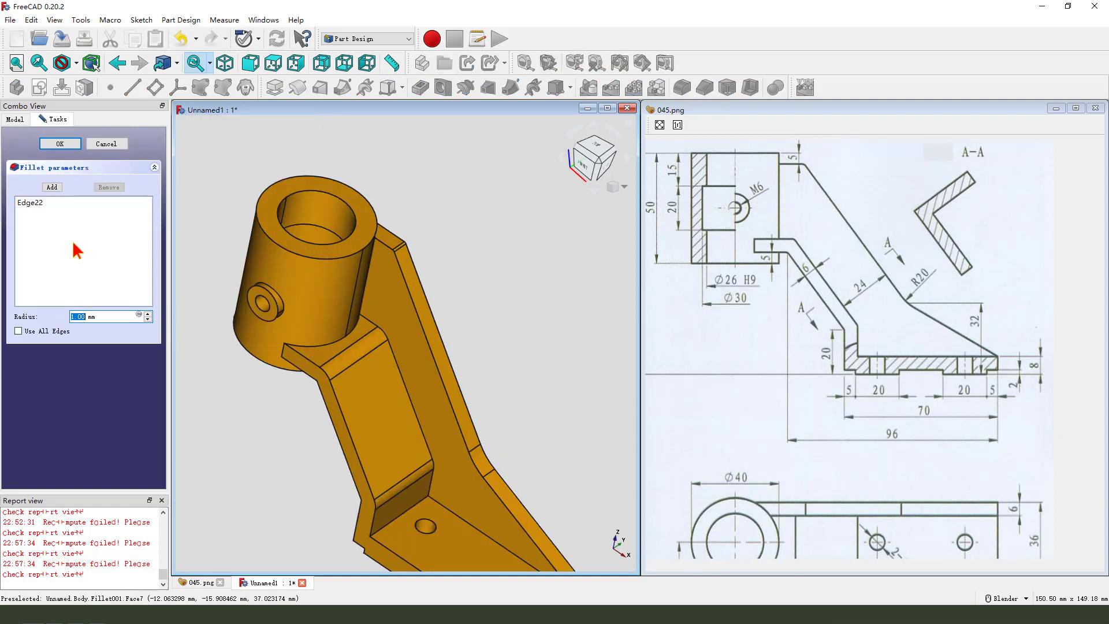
key(Return)
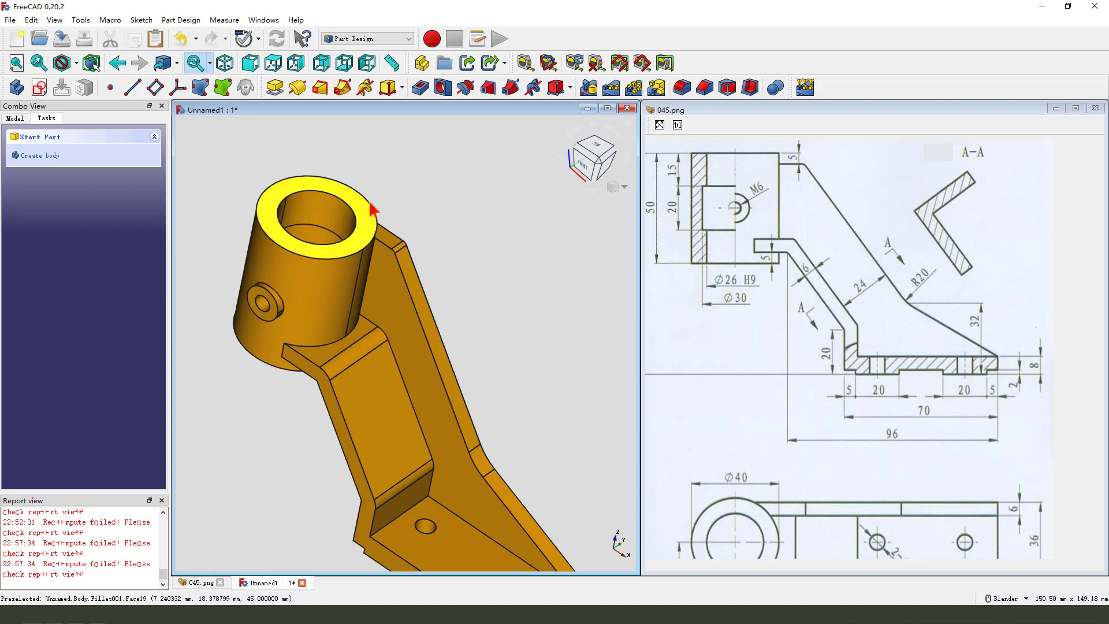
scroll(347, 288, down, 2)
mouse_move(439, 289)
middle_down()
mouse_move(593, 290)
mouse_move(612, 300)
middle_up()
Maximize the Unnamed1 3D view to show the finished bracket
scroll(837, 307, down, 3)
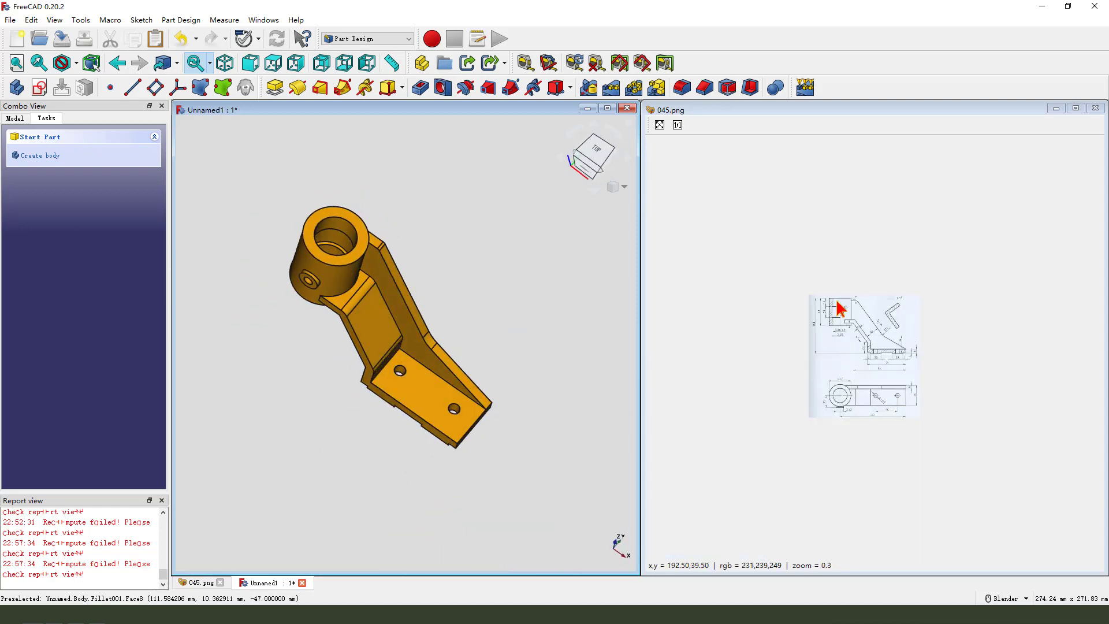
scroll(842, 366, up, 2)
scroll(847, 382, up, 1)
middle_drag(847, 382, 872, 376)
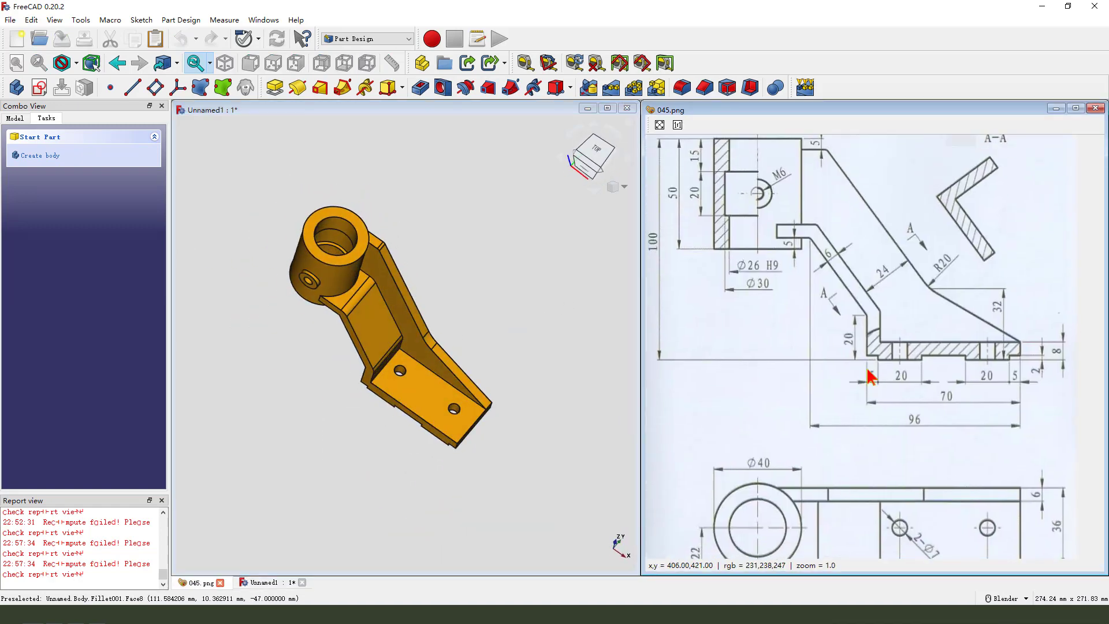
mouse_move(537, 391)
middle_down()
mouse_move(498, 300)
mouse_move(570, 330)
middle_up()
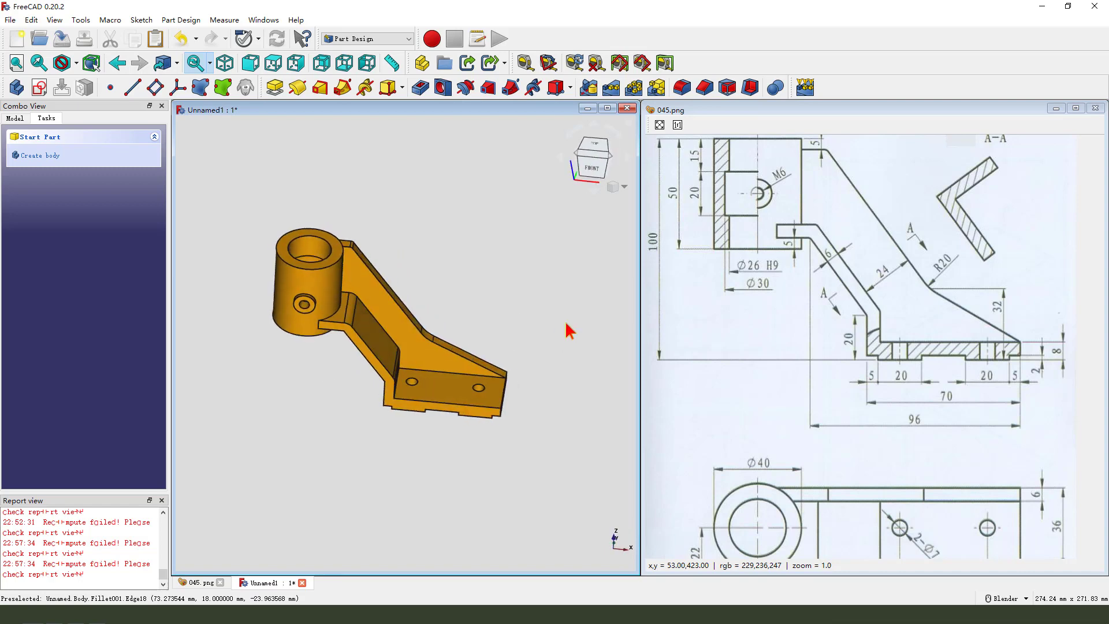
click(608, 109)
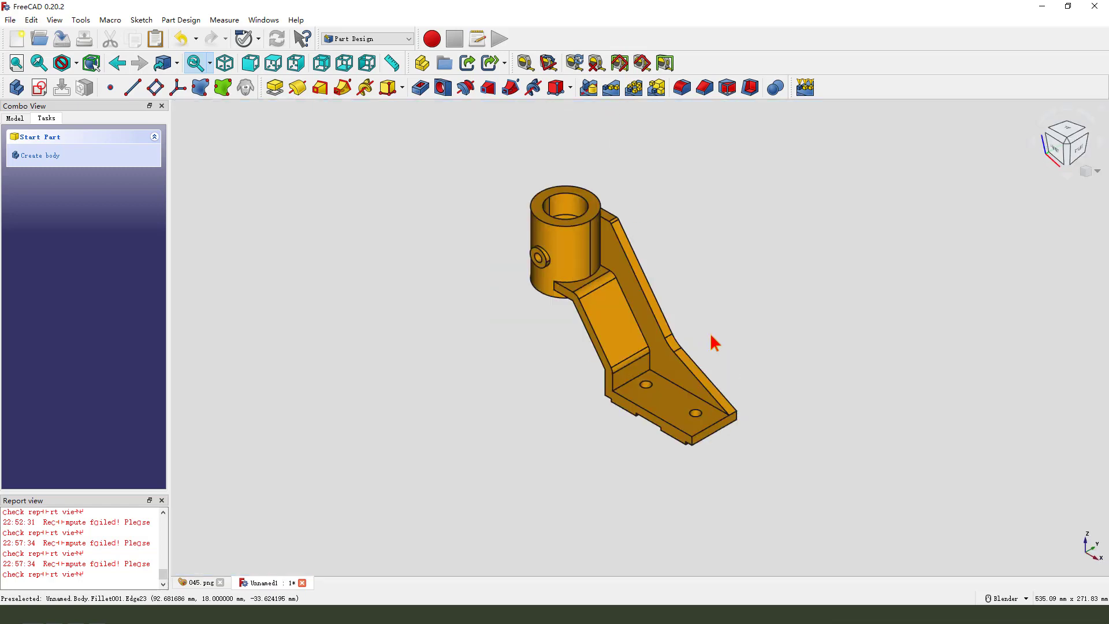